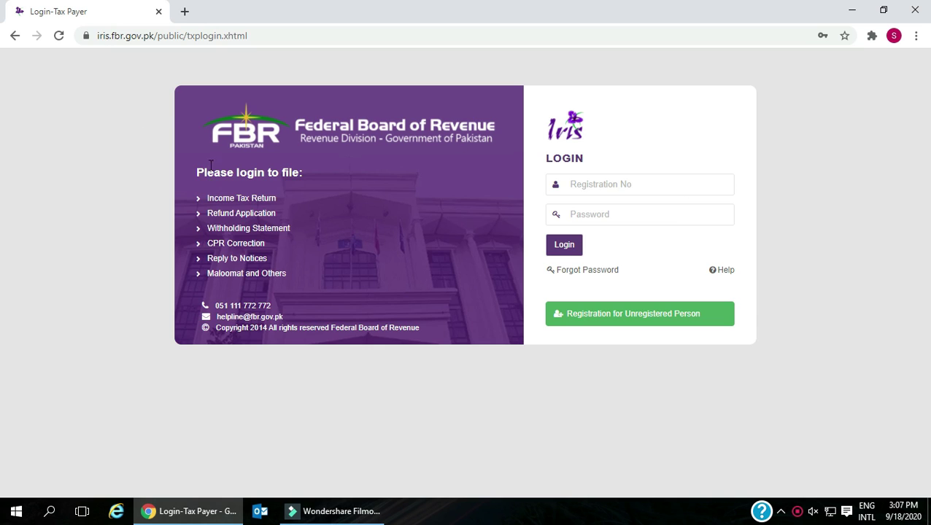
- Open the unregistered-person registration form and enter the CNIC number
{"action": "left_click", "coordinate": [102, 40]}
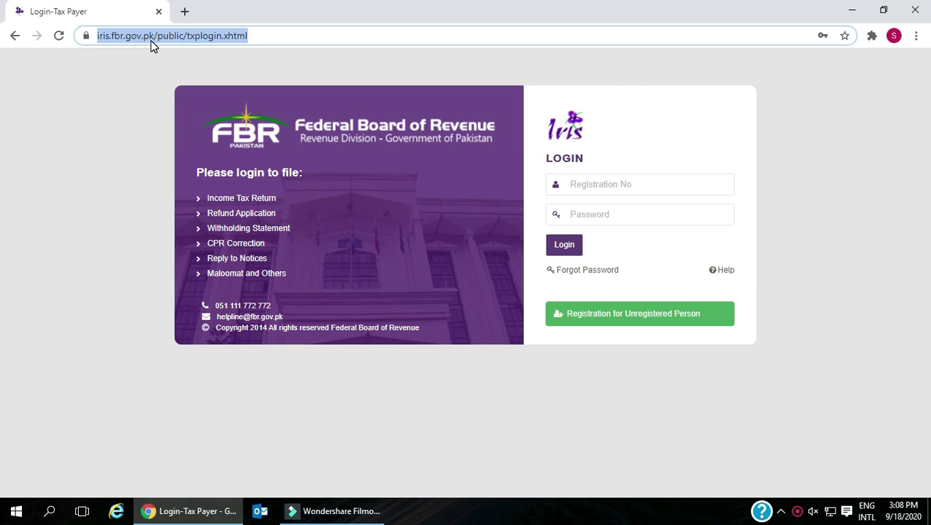
{"action": "left_click", "coordinate": [231, 54]}
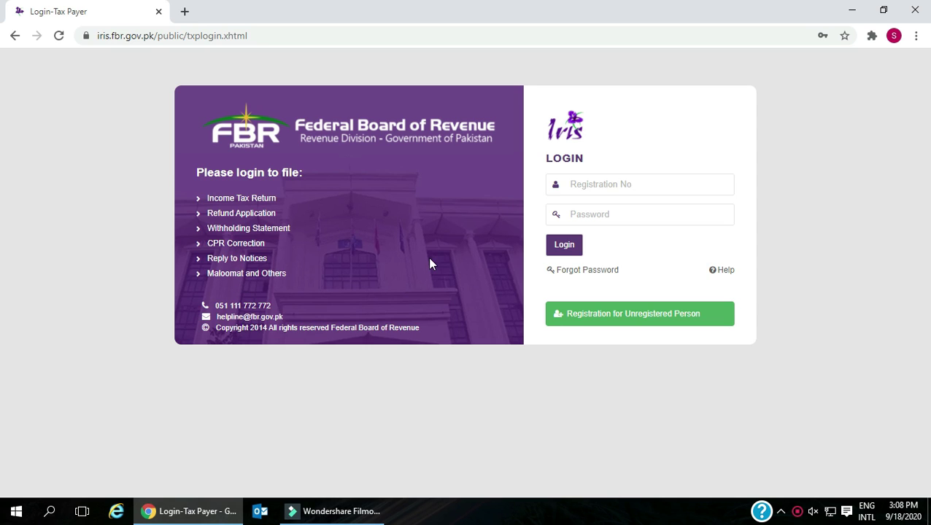
{"action": "left_click", "coordinate": [657, 320]}
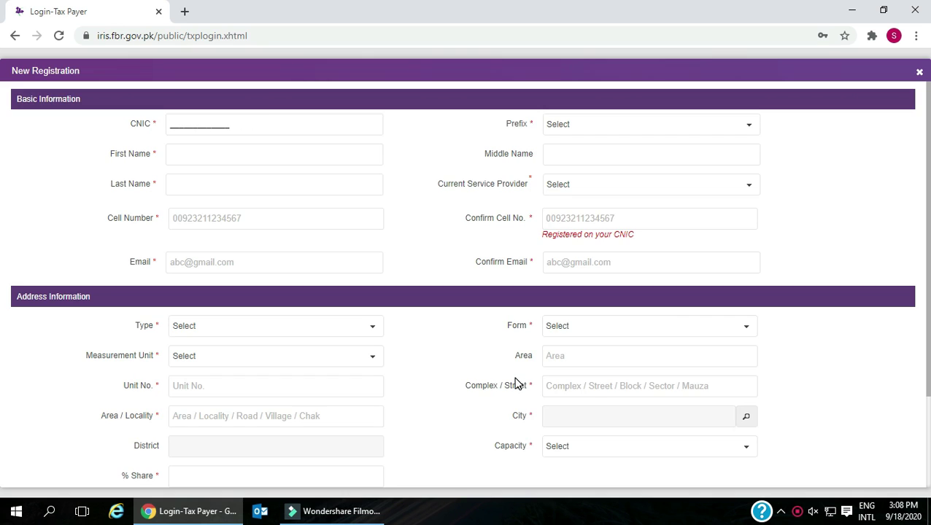
{"action": "scroll", "coordinate": [456, 312], "scroll_direction": "down", "scroll_amount": 2}
{"action": "scroll", "coordinate": [455, 311], "scroll_direction": "up", "scroll_amount": 1}
{"action": "scroll", "coordinate": [456, 313], "scroll_direction": "up", "scroll_amount": 1}
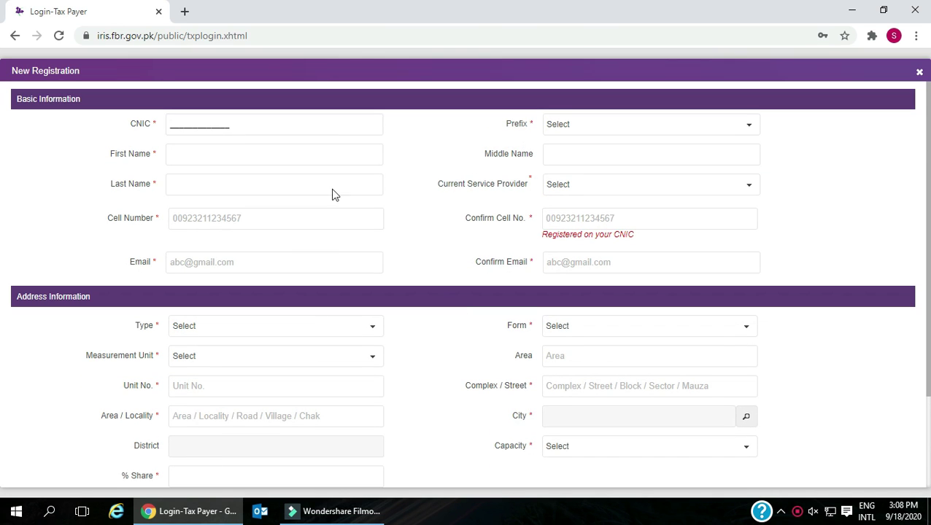
{"action": "type", "text": "1111111111111"}
- Fill in the first name, last name, cell number and email address
{"action": "left_click", "coordinate": [271, 151]}
{"action": "type", "text": "ABC"}
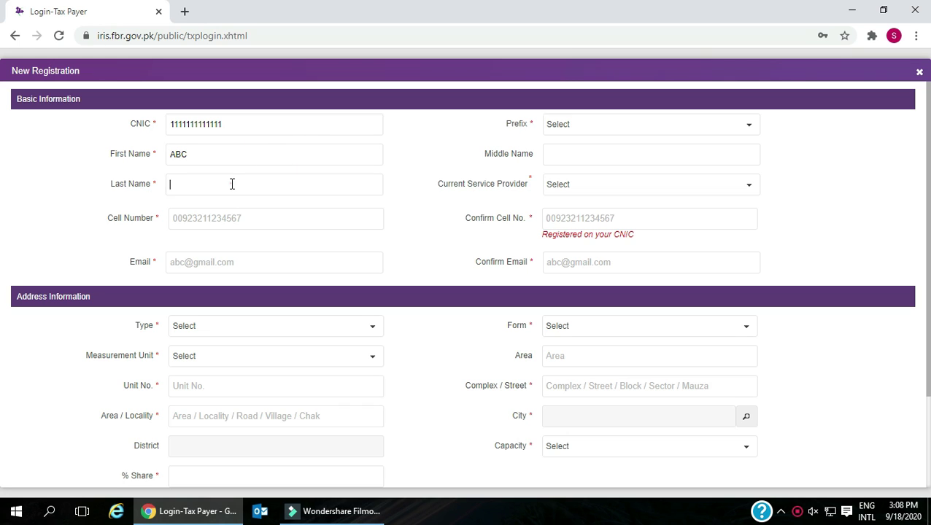
{"action": "left_click", "coordinate": [232, 184]}
{"action": "type", "text": "ABC"}
{"action": "left_click", "coordinate": [227, 217]}
{"action": "left_click", "coordinate": [221, 263]}
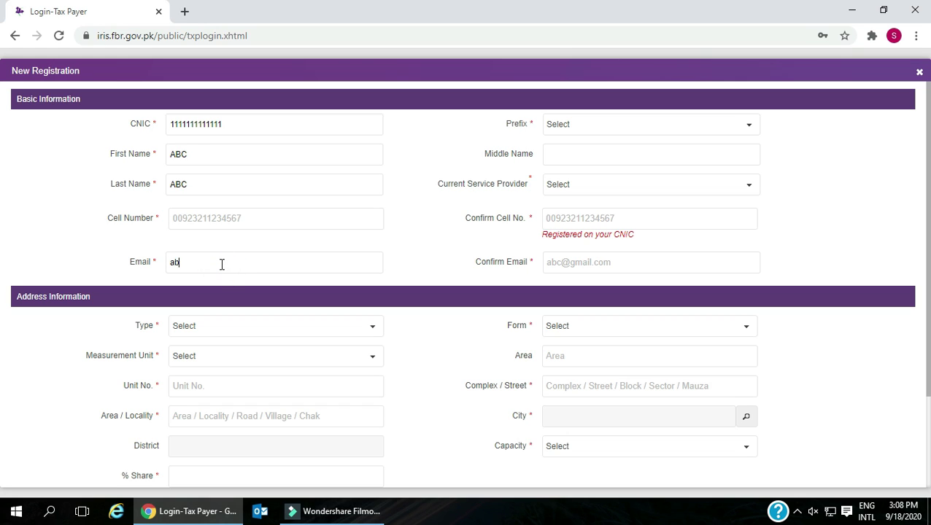
- Choose the Mr. prefix and Mobilink provider, then enter the confirmation cell number and email
{"action": "left_click", "coordinate": [566, 122]}
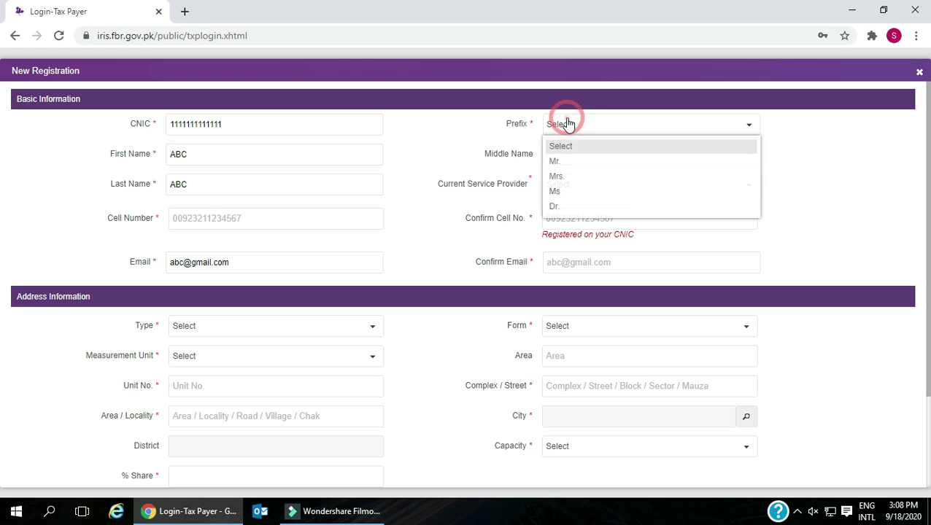
{"action": "left_click", "coordinate": [568, 162]}
{"action": "left_click", "coordinate": [566, 155]}
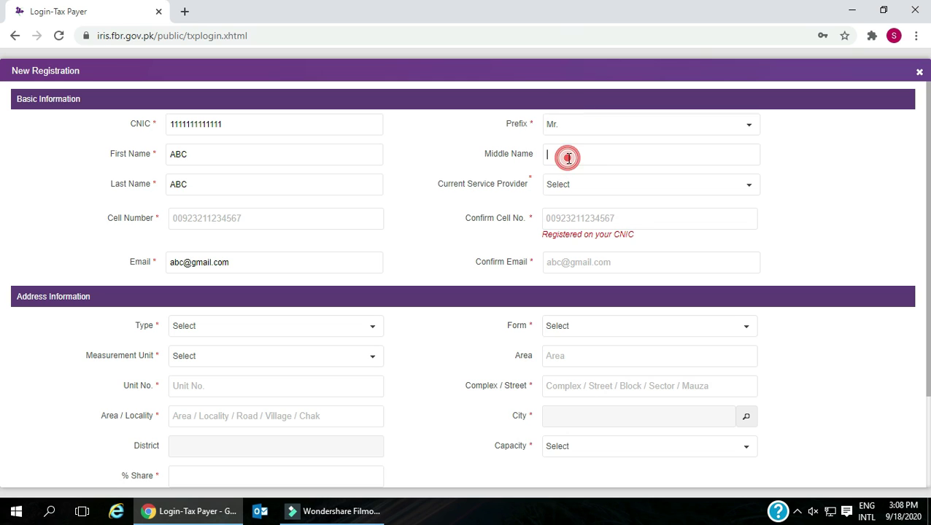
{"action": "left_click", "coordinate": [566, 184]}
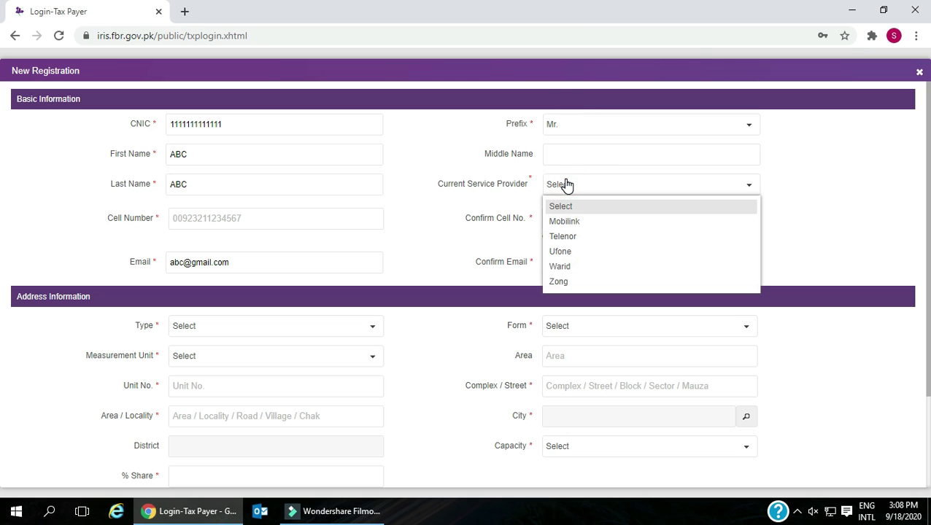
{"action": "left_click", "coordinate": [569, 221]}
{"action": "left_click", "coordinate": [569, 221]}
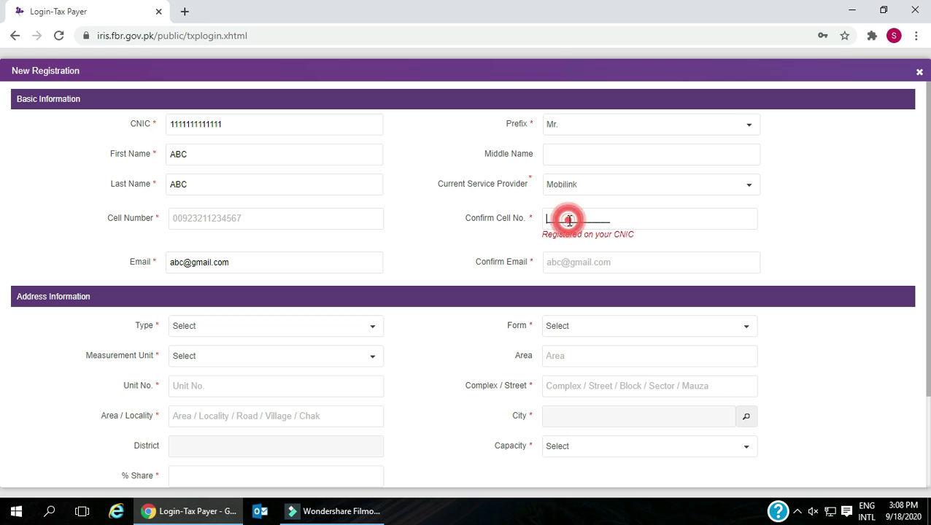
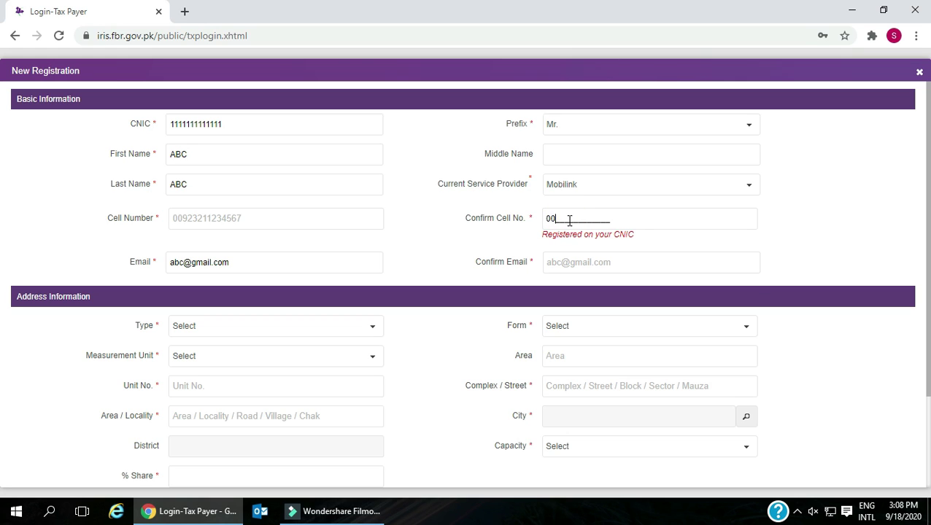
{"action": "left_click", "coordinate": [545, 264]}
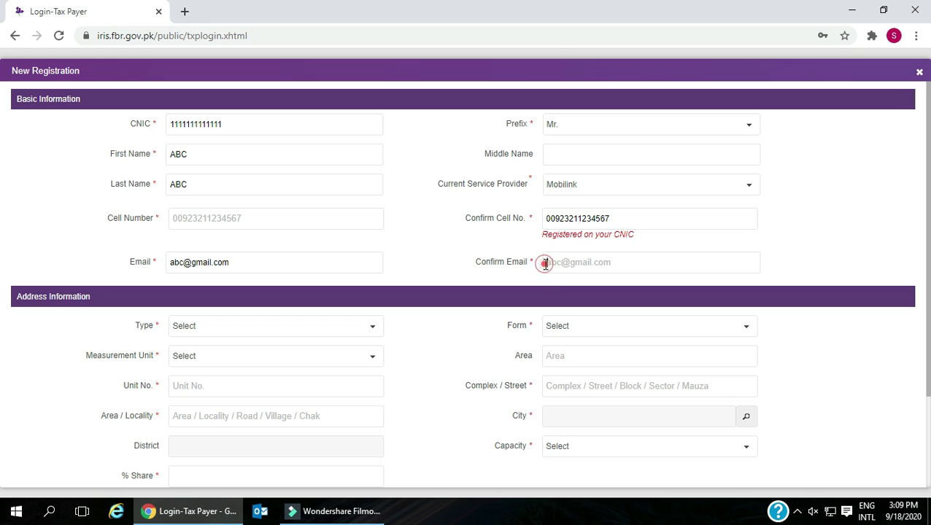
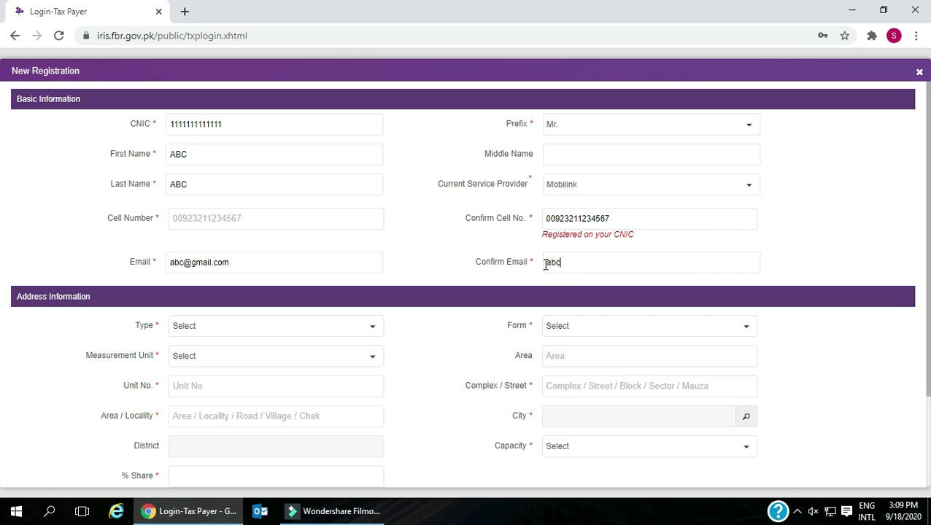
- Finish the confirmation email and set the property type to Residential Property
{"action": "type", "text": "om"}
{"action": "scroll", "coordinate": [545, 264], "scroll_direction": "down", "scroll_amount": 1}
{"action": "left_click", "coordinate": [343, 260]}
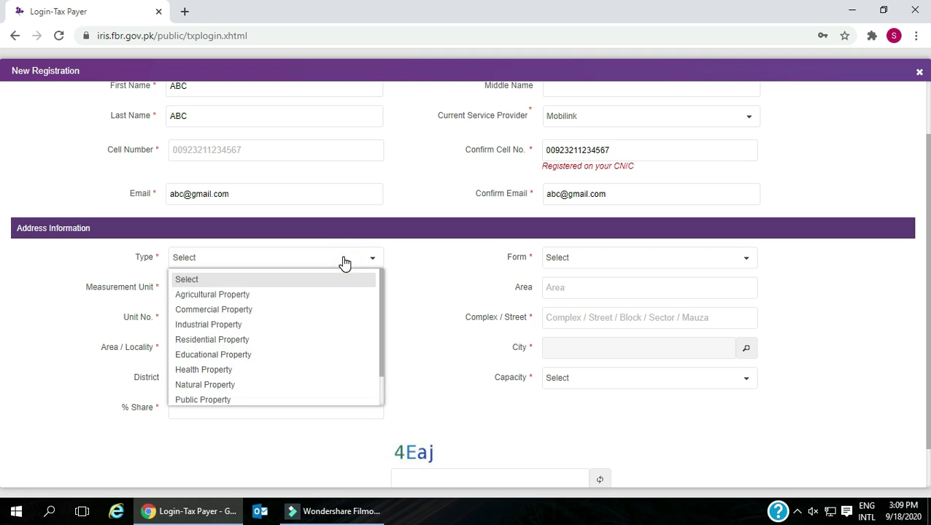
{"action": "left_click", "coordinate": [211, 339]}
{"action": "left_click", "coordinate": [214, 288]}
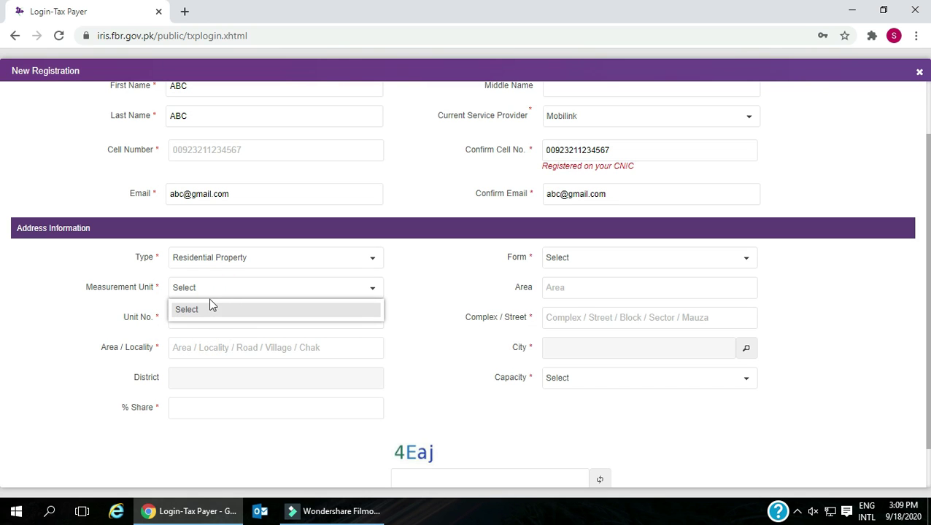
{"action": "left_click", "coordinate": [199, 311]}
{"action": "left_click", "coordinate": [218, 289]}
{"action": "left_click", "coordinate": [212, 320]}
{"action": "left_click", "coordinate": [373, 289]}
{"action": "left_click", "coordinate": [373, 257]}
{"action": "left_click", "coordinate": [221, 339]}
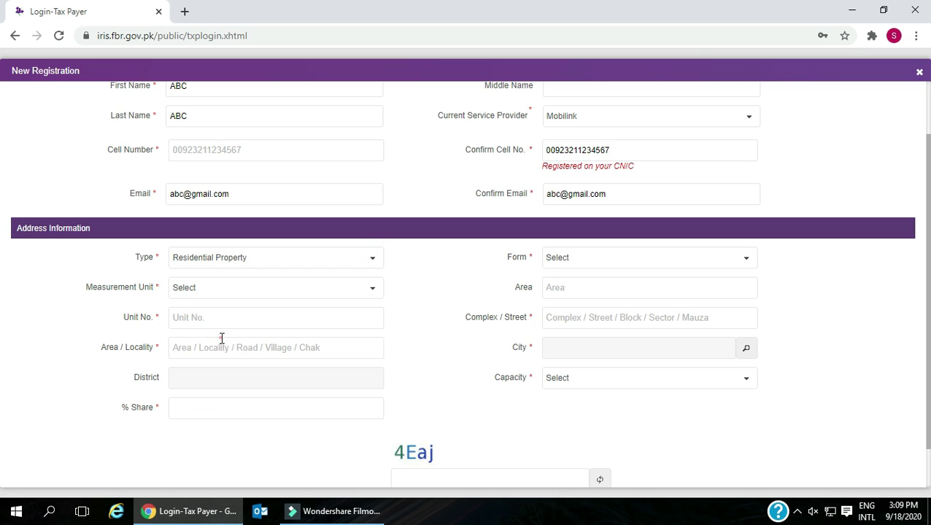
- Set property form Bungalow, unit square foot, area 200 and unit number 1
{"action": "left_click", "coordinate": [593, 261]}
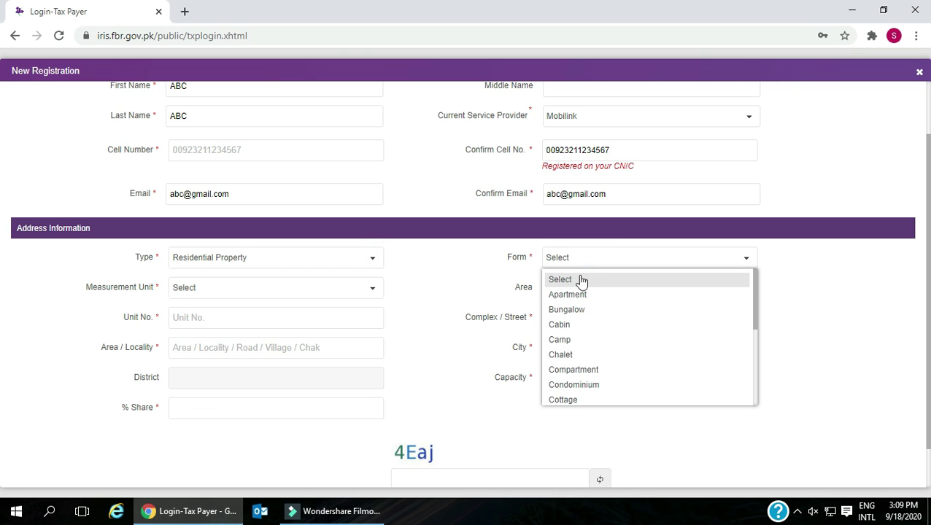
{"action": "left_click", "coordinate": [562, 311]}
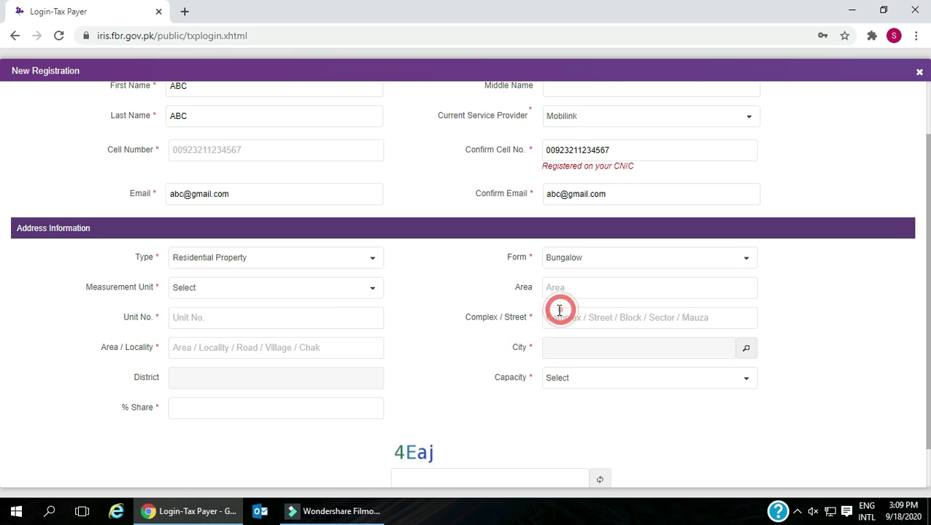
{"action": "left_click", "coordinate": [326, 292]}
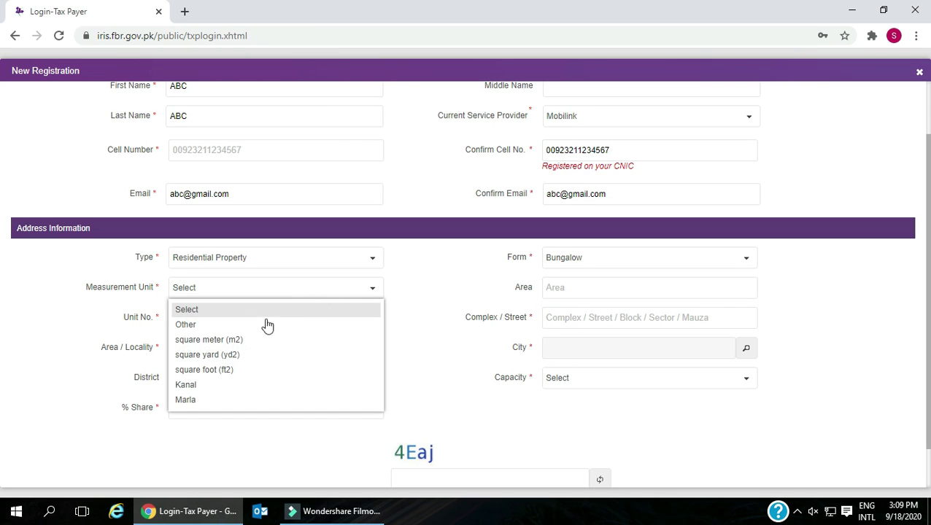
{"action": "left_click", "coordinate": [219, 369]}
{"action": "left_click", "coordinate": [588, 290]}
{"action": "type", "text": "200"}
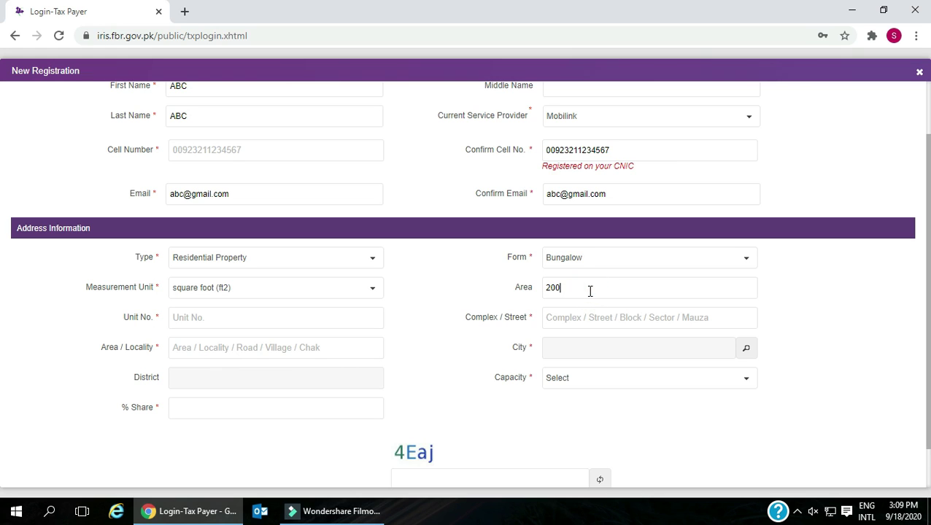
{"action": "left_click", "coordinate": [305, 322]}
{"action": "type", "text": "1"}
- Fill in the complex/street and locality fields and bring up the city search
{"action": "left_click", "coordinate": [583, 315]}
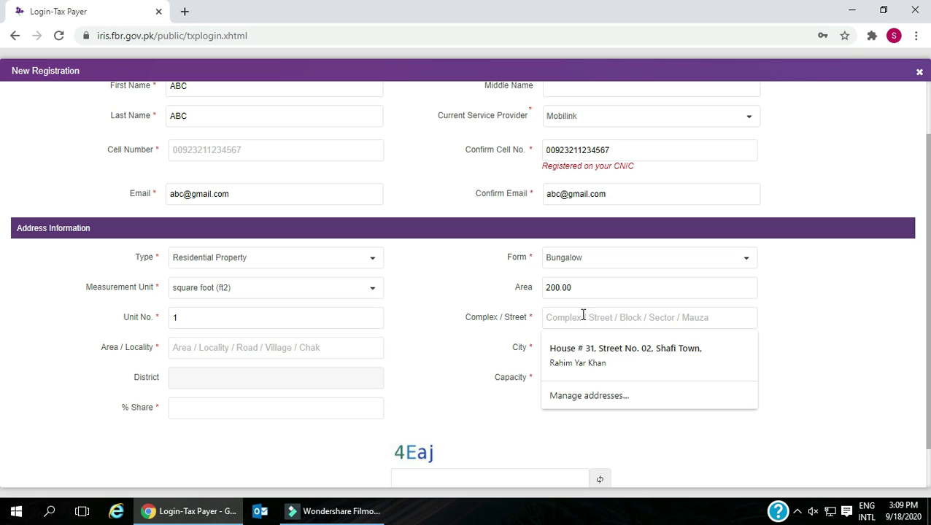
{"action": "left_click", "coordinate": [493, 353]}
{"action": "left_click", "coordinate": [717, 318]}
{"action": "left_click", "coordinate": [431, 363]}
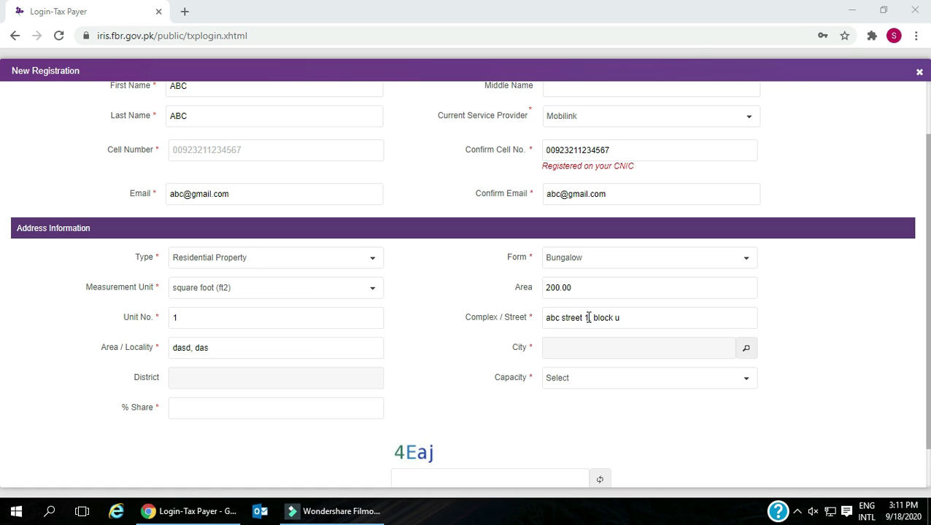
{"action": "left_click", "coordinate": [562, 318]}
{"action": "left_click", "coordinate": [547, 318]}
{"action": "left_click", "coordinate": [546, 318]}
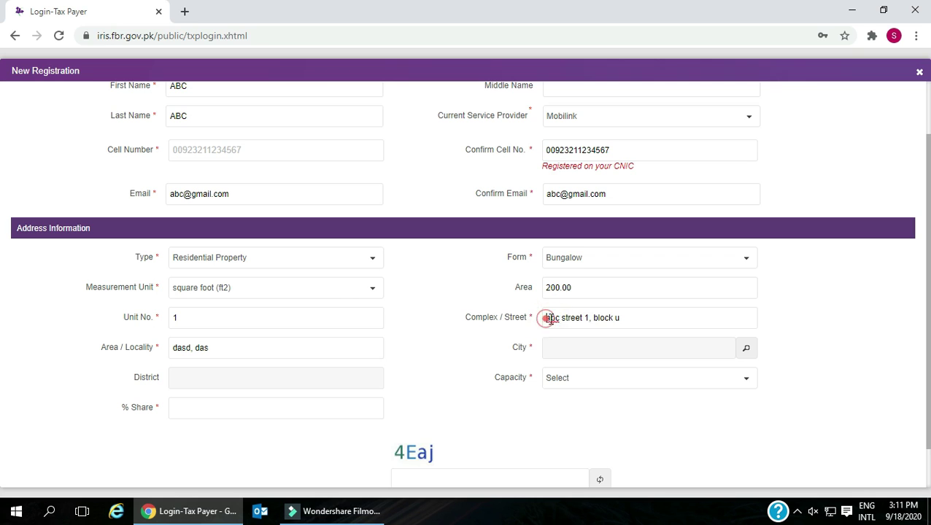
{"action": "left_click_drag", "start_coordinate": [546, 319], "coordinate": [629, 318]}
{"action": "left_click", "coordinate": [180, 351]}
{"action": "left_click_drag", "start_coordinate": [177, 348], "coordinate": [222, 348]}
{"action": "left_click", "coordinate": [436, 365]}
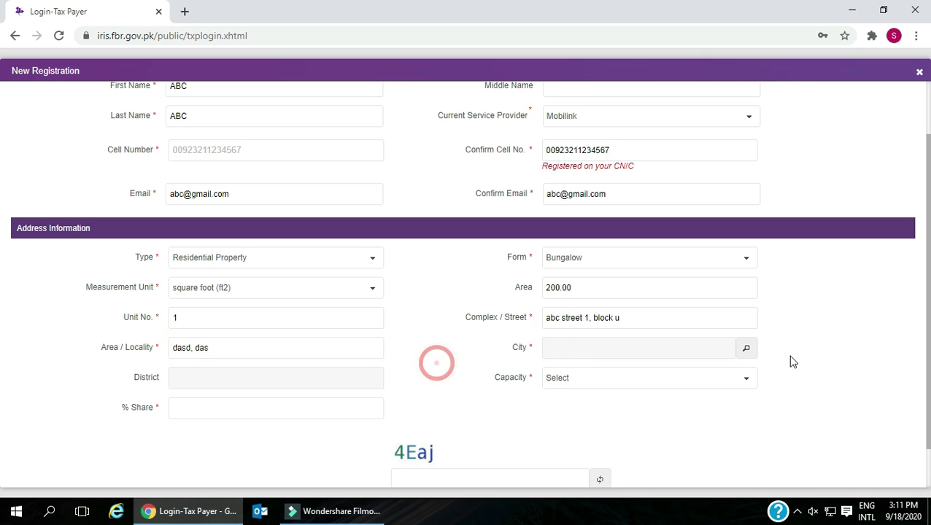
{"action": "left_click", "coordinate": [747, 350]}
{"action": "left_click", "coordinate": [426, 197]}
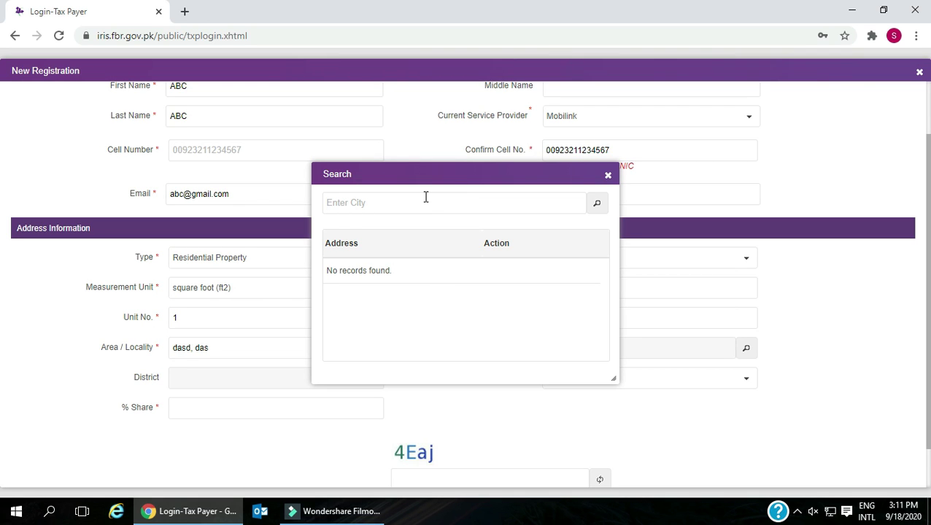
- Search for Lahore and select Ravi Town as the city
{"action": "type", "text": "lahore"}
{"action": "left_click", "coordinate": [589, 208]}
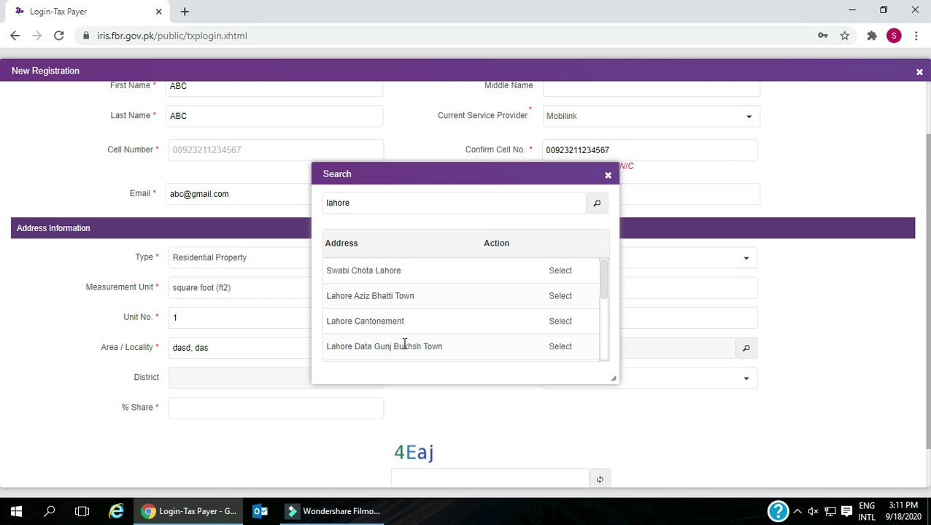
{"action": "scroll", "coordinate": [403, 345], "scroll_direction": "down", "scroll_amount": 5}
{"action": "scroll", "coordinate": [453, 336], "scroll_direction": "up", "scroll_amount": 3}
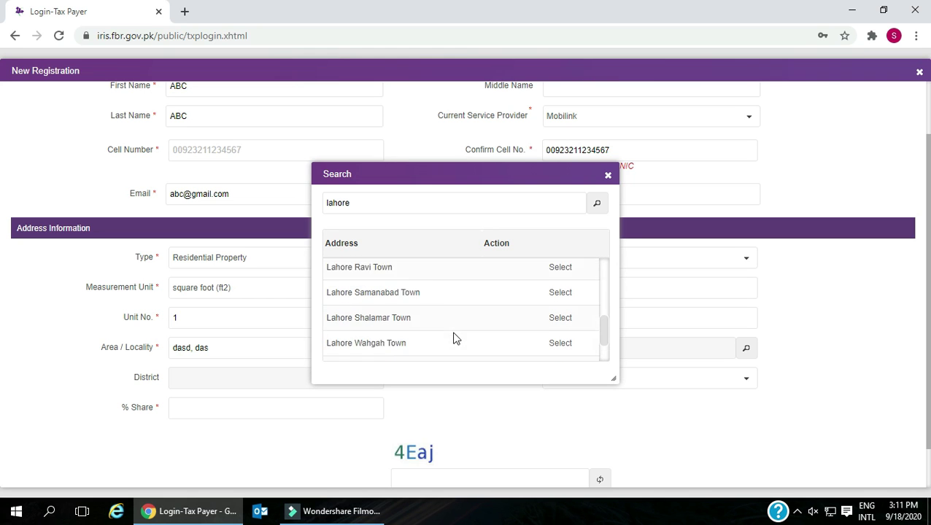
{"action": "left_click", "coordinate": [382, 297]}
{"action": "left_click", "coordinate": [559, 298]}
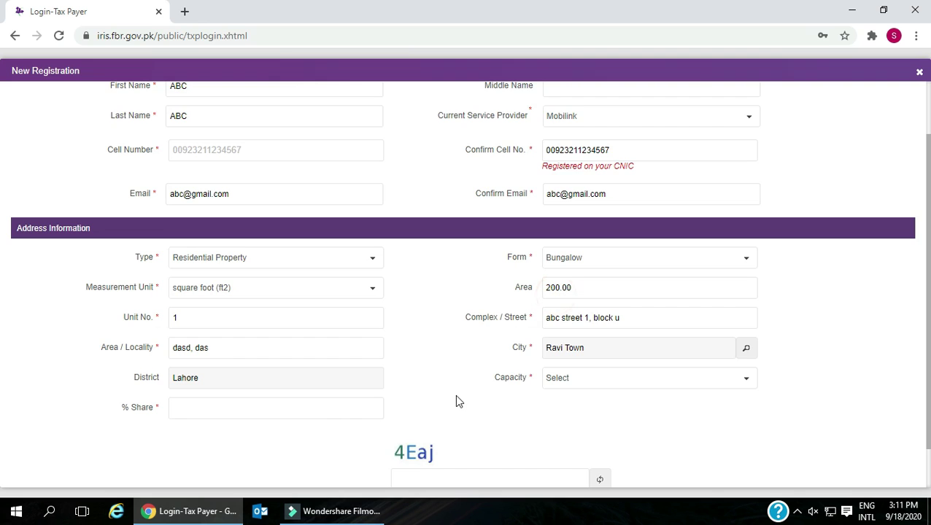
- Set capacity to Owner with a 1% share, enter the captcha, and submit
{"action": "scroll", "coordinate": [454, 393], "scroll_direction": "down", "scroll_amount": 1}
{"action": "left_click", "coordinate": [584, 332]}
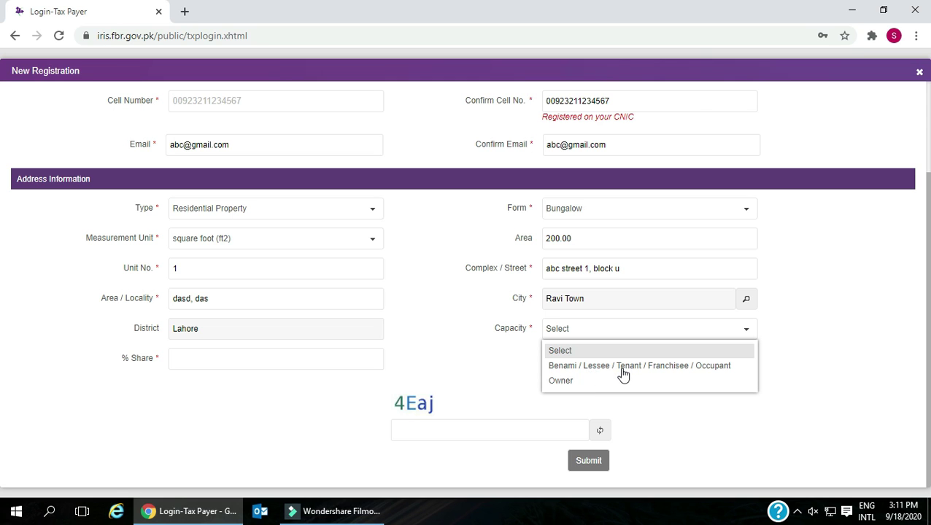
{"action": "left_click", "coordinate": [562, 380]}
{"action": "left_click", "coordinate": [300, 353]}
{"action": "type", "text": "1"}
{"action": "left_click", "coordinate": [431, 420]}
{"action": "type", "text": "4Eak"}
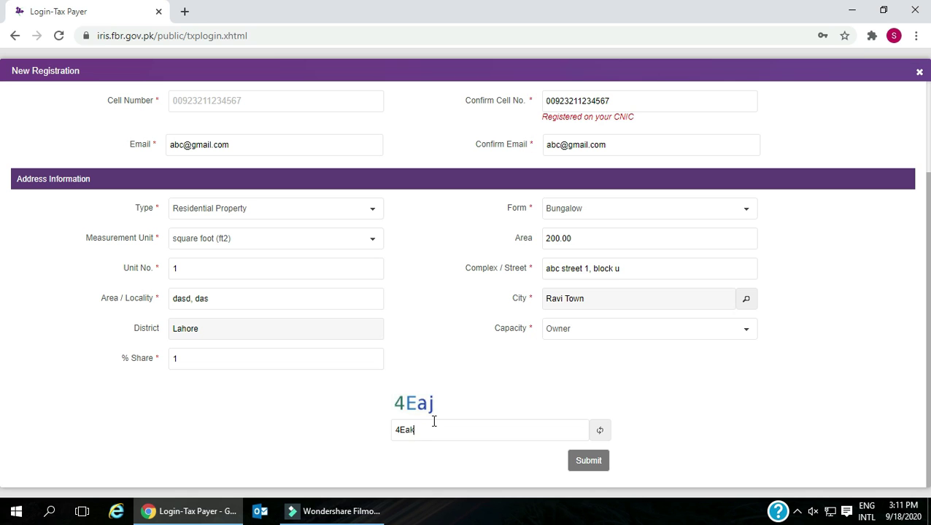
{"action": "scroll", "coordinate": [433, 421], "scroll_direction": "up", "scroll_amount": 2}
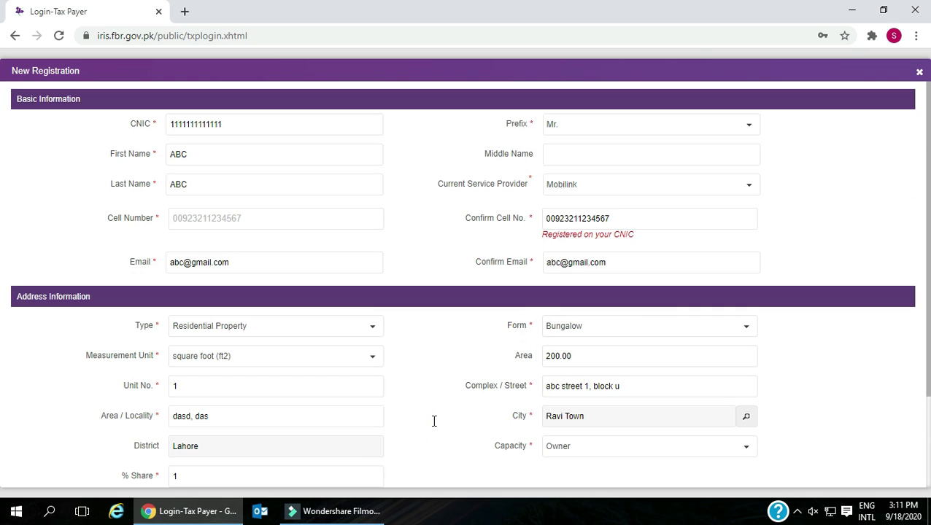
{"action": "scroll", "coordinate": [432, 422], "scroll_direction": "down", "scroll_amount": 2}
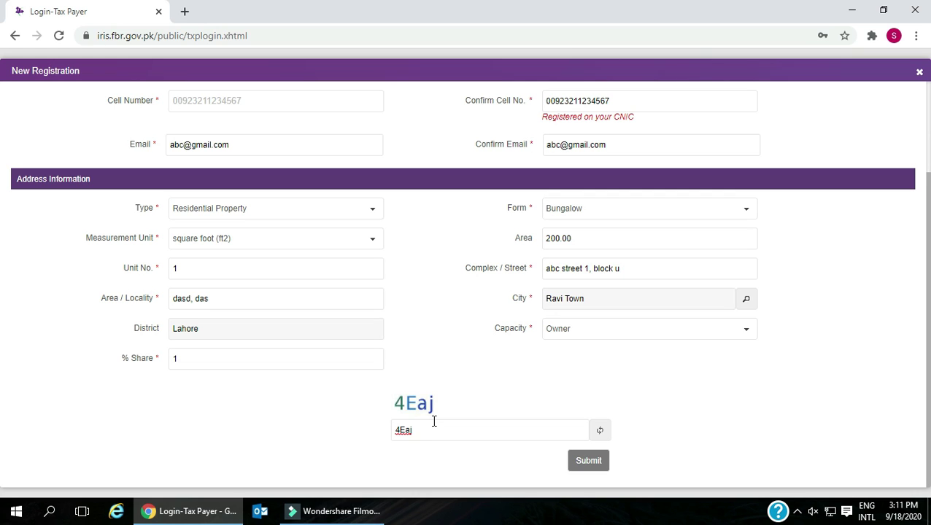
{"action": "left_click", "coordinate": [598, 460]}
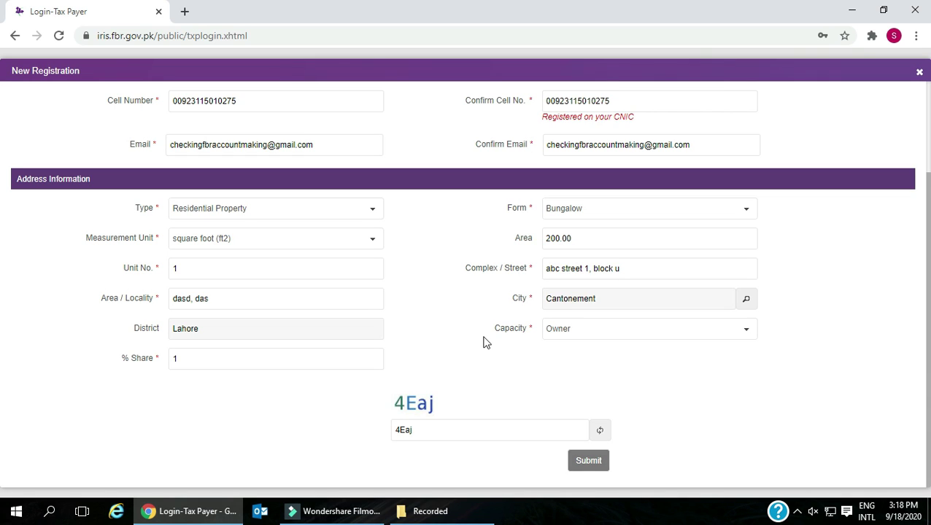
- Submit the SMS and email verification codes and head back to the Iris login page
{"action": "left_click", "coordinate": [605, 464]}
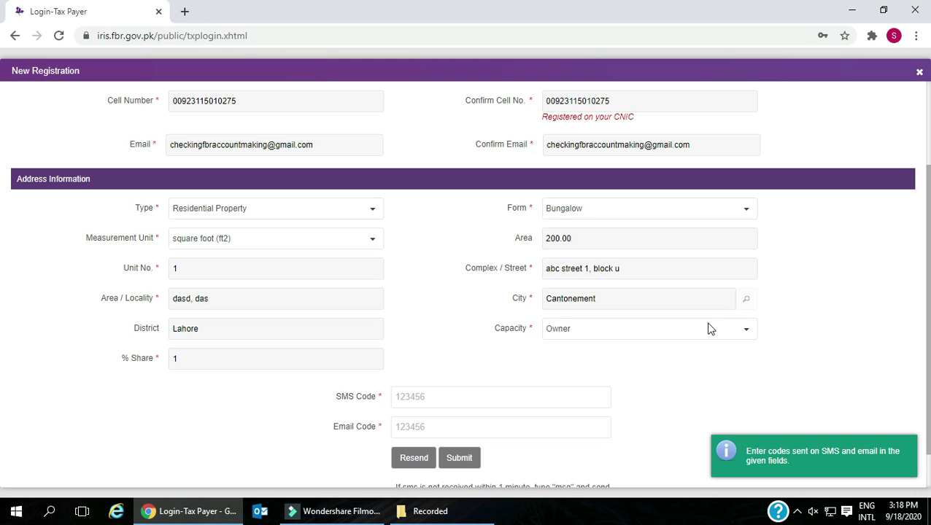
{"action": "scroll", "coordinate": [707, 329], "scroll_direction": "down", "scroll_amount": 1}
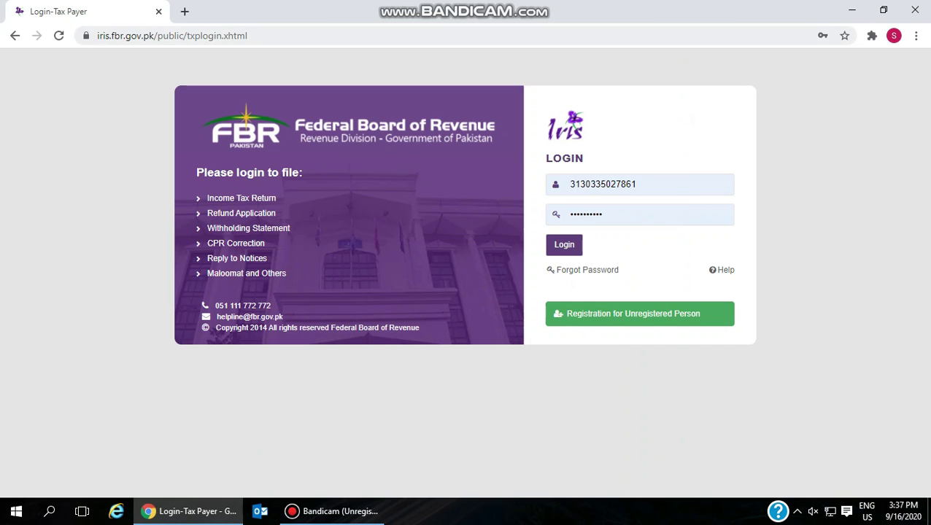
{"action": "left_click_drag", "start_coordinate": [96, 36], "coordinate": [248, 35]}
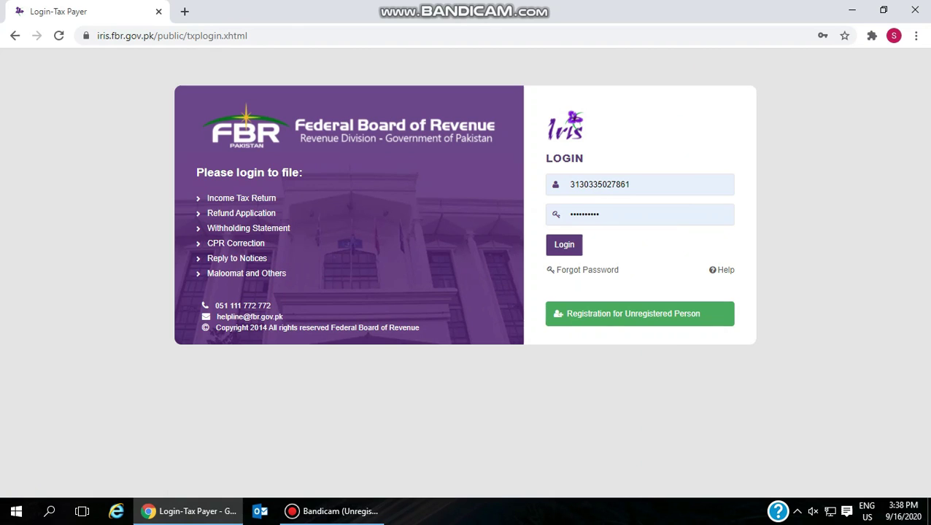
- Log in with the prefilled registration number and password to reach the taxpayer dashboard
{"action": "key", "text": "Return"}
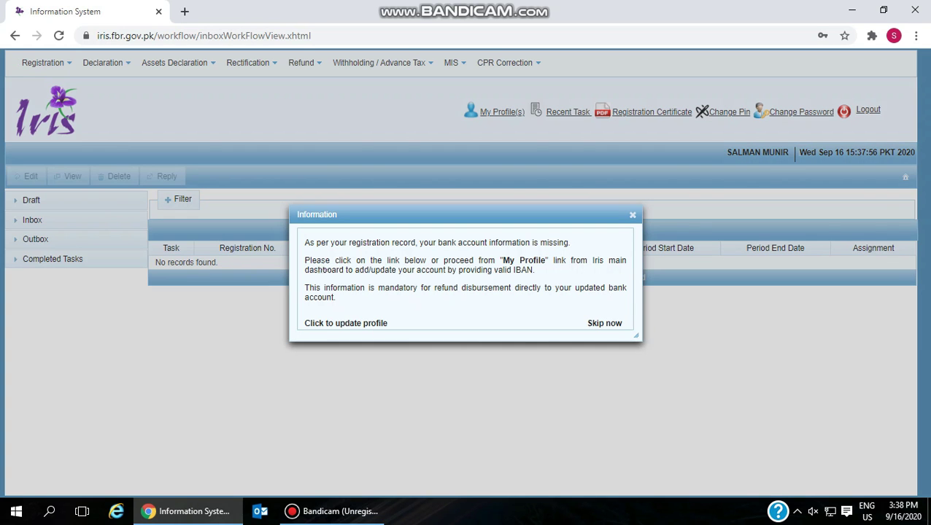
- Dismiss the bank-details notice, browse Draft and Inbox, and open the Registration and Declaration menus
{"action": "key", "text": "Escape"}
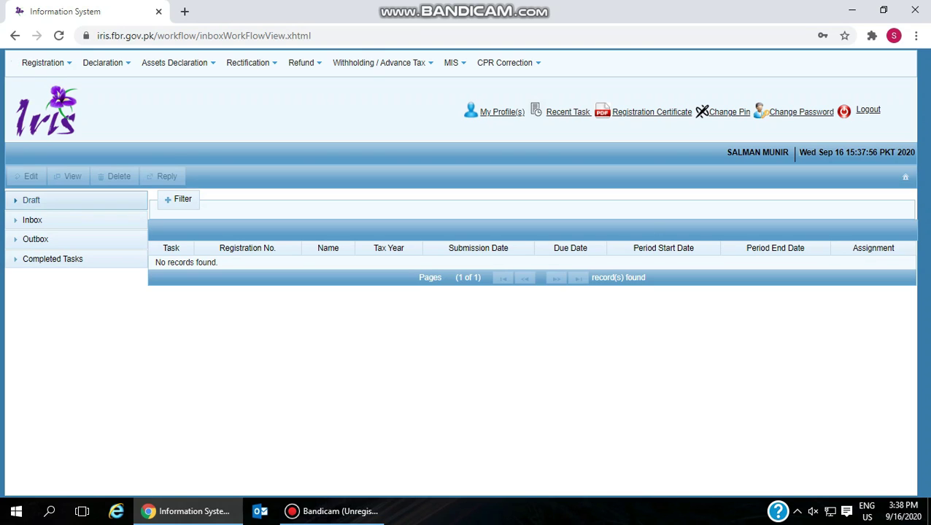
{"action": "left_click", "coordinate": [31, 200]}
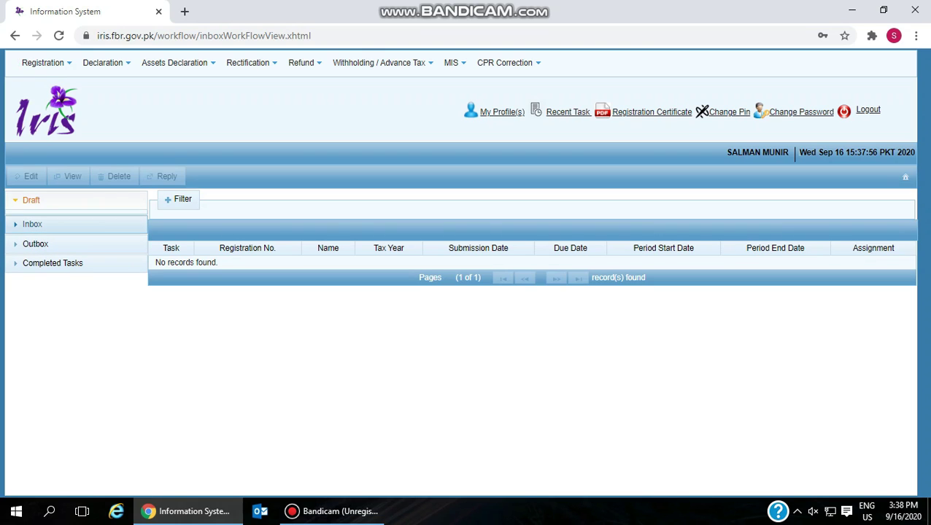
{"action": "left_click", "coordinate": [32, 224]}
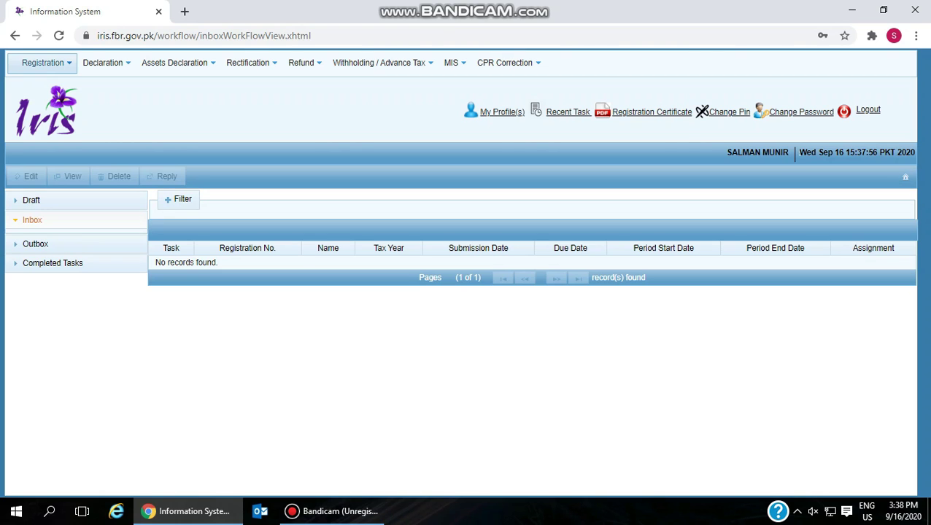
{"action": "left_click", "coordinate": [43, 63]}
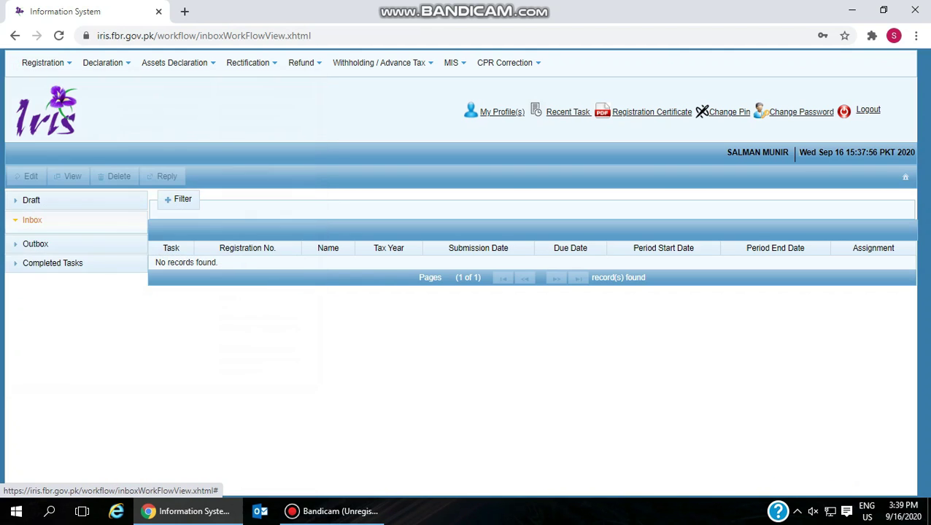
{"action": "mouse_move", "coordinate": [103, 62]}
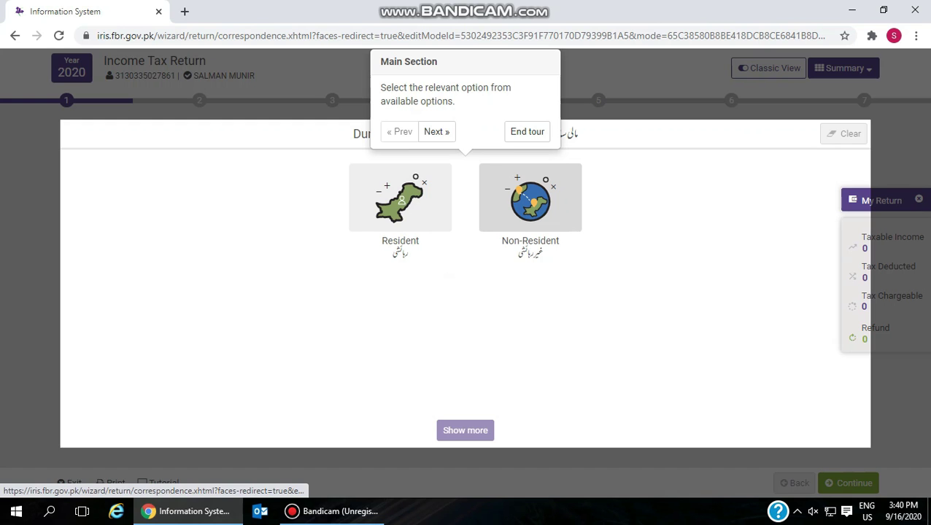
- Step through the tour tips from Show more to Classic View, then end the tour
{"action": "left_click", "coordinate": [437, 131]}
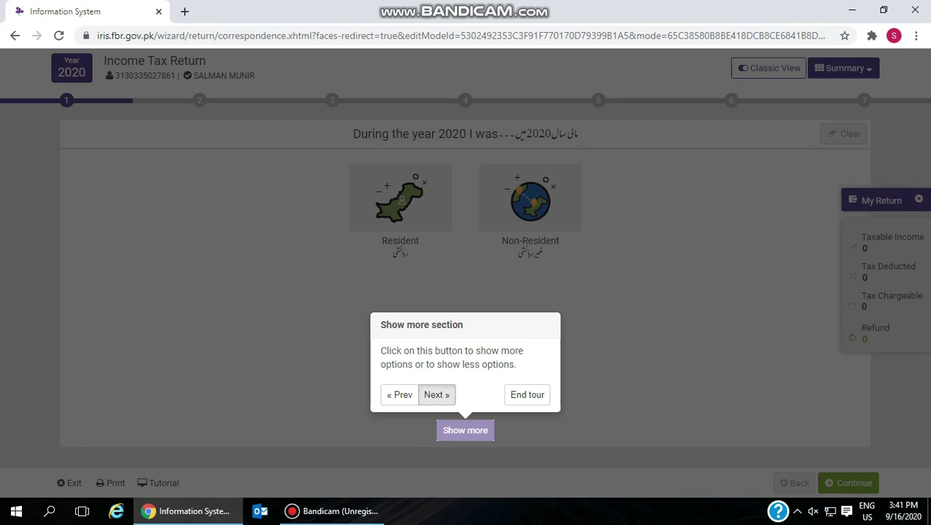
{"action": "left_click", "coordinate": [437, 395]}
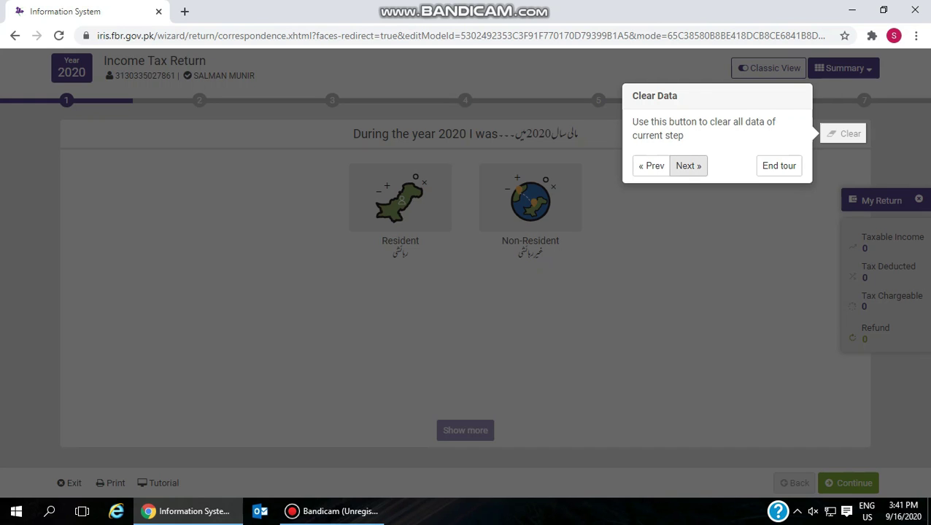
{"action": "left_click", "coordinate": [688, 165]}
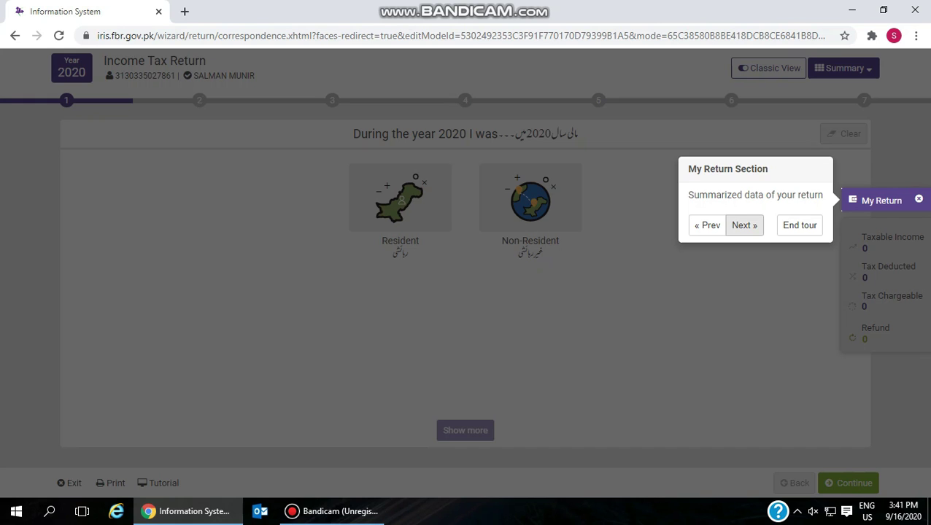
{"action": "left_click", "coordinate": [743, 224]}
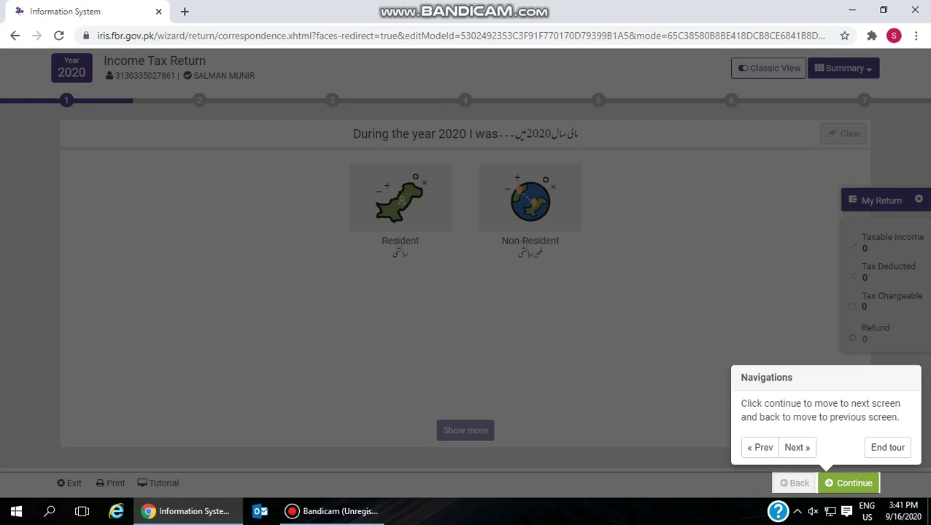
{"action": "left_click", "coordinate": [796, 447]}
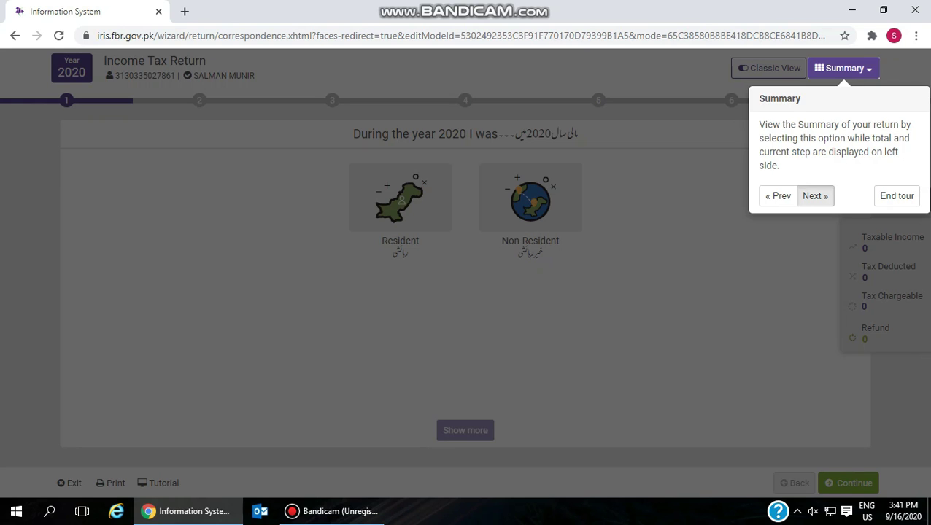
{"action": "left_click", "coordinate": [815, 195]}
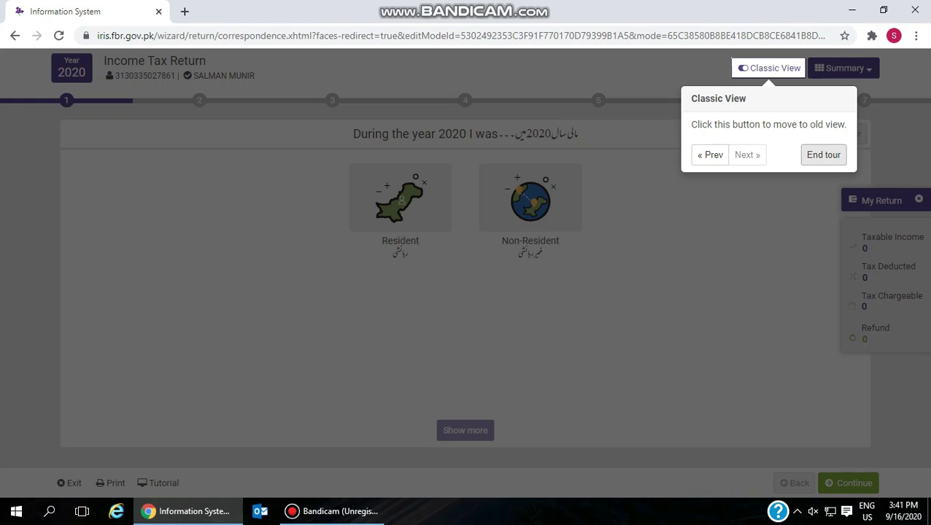
{"action": "left_click", "coordinate": [822, 155]}
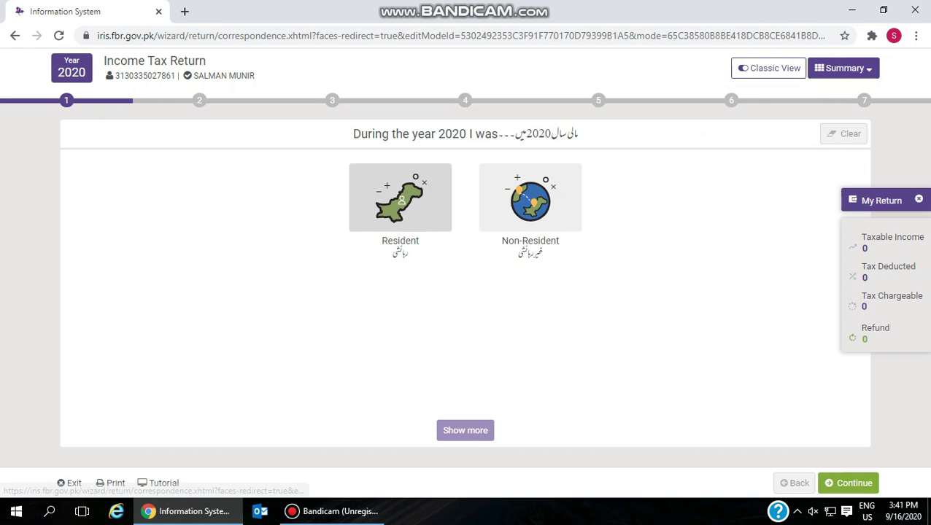
- Declare Resident status for 2020 and pick Salary as the income source
{"action": "left_click", "coordinate": [400, 197]}
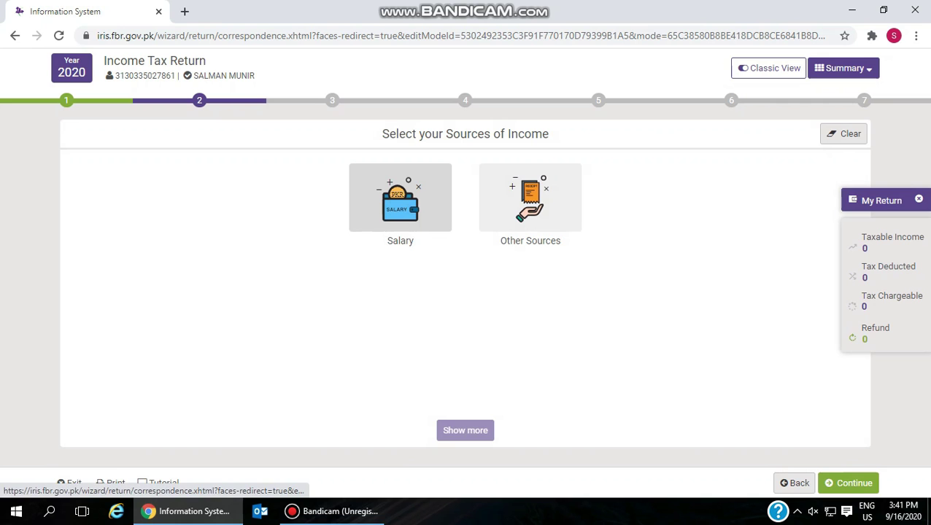
{"action": "left_click", "coordinate": [400, 199]}
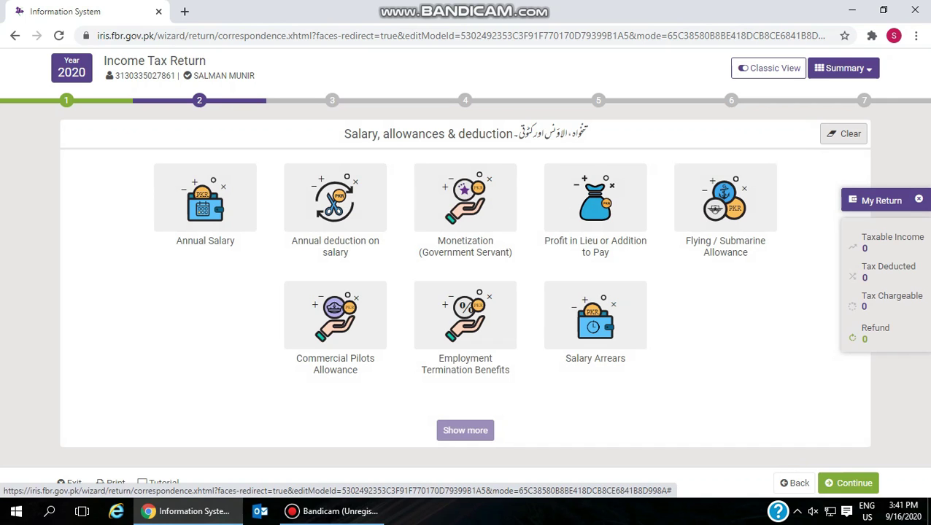
- Save 1,000,000 as the Annual Salary total and open the annual deduction on salary form
{"action": "left_click", "coordinate": [205, 197]}
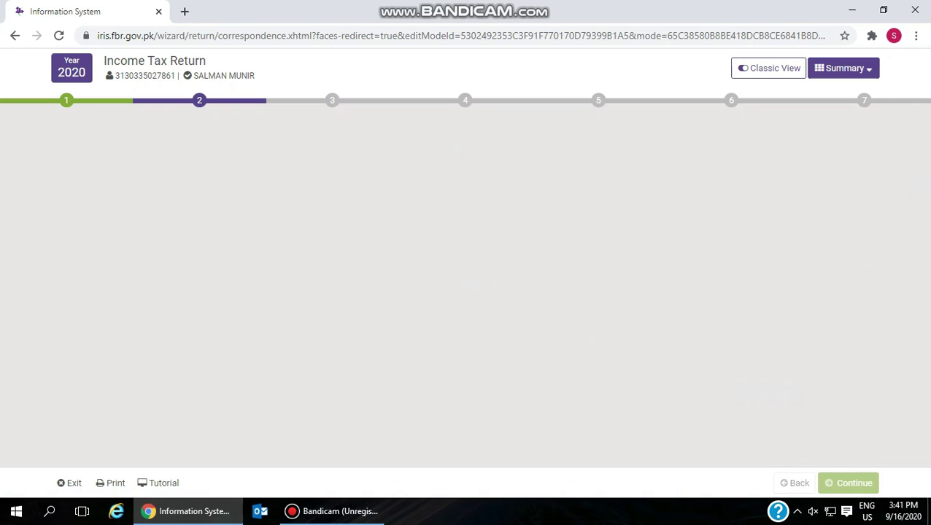
{"action": "type", "text": "1"}
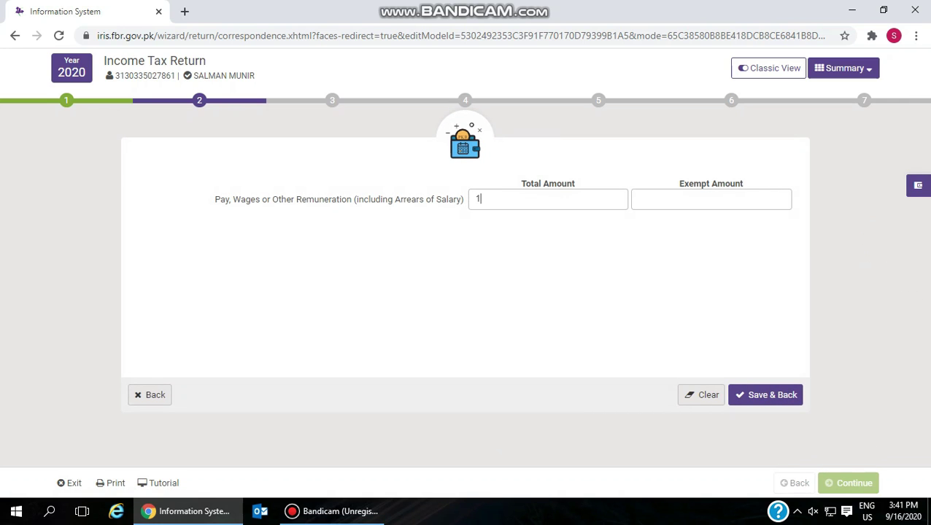
{"action": "type", "text": ",000,000"}
{"action": "left_click_drag", "start_coordinate": [743, 184], "coordinate": [677, 184]}
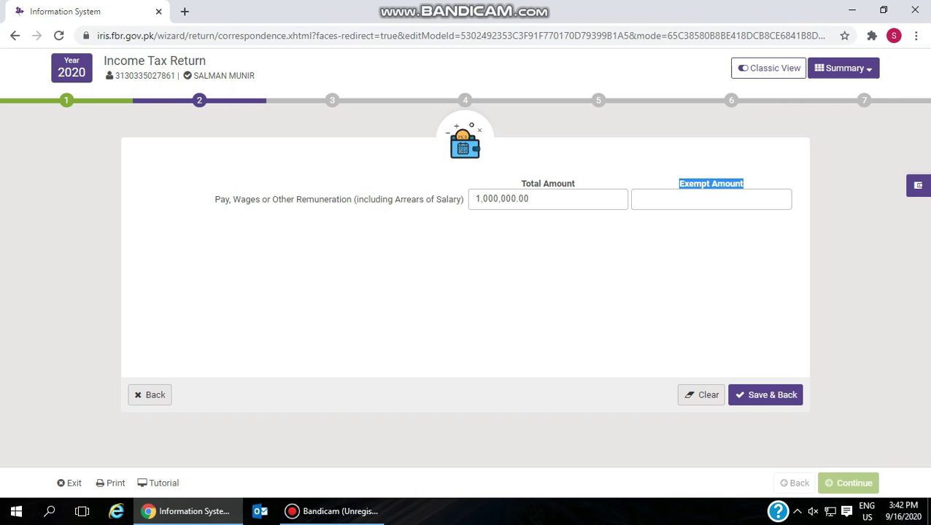
{"action": "left_click", "coordinate": [766, 394]}
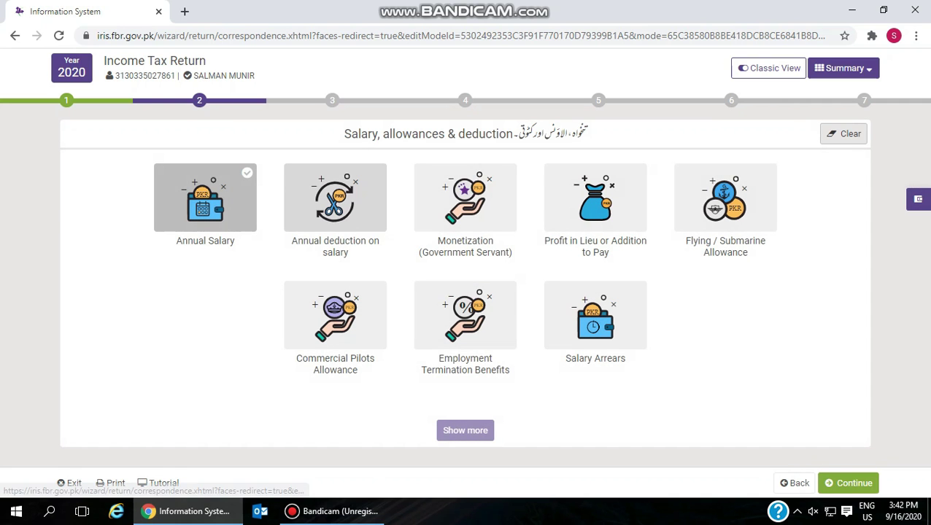
{"action": "left_click", "coordinate": [335, 197]}
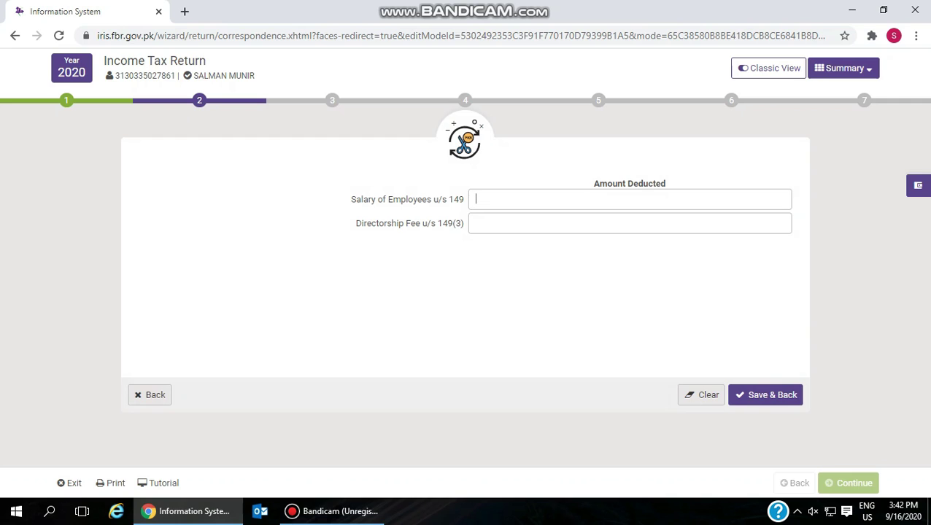
- Enter a salary deduction of 15,000, replacing the initial 5000, and save it
{"action": "type", "text": "5000"}
{"action": "key", "text": "ctrl+a"}
{"action": "type", "text": "15,000"}
{"action": "left_click", "coordinate": [765, 394]}
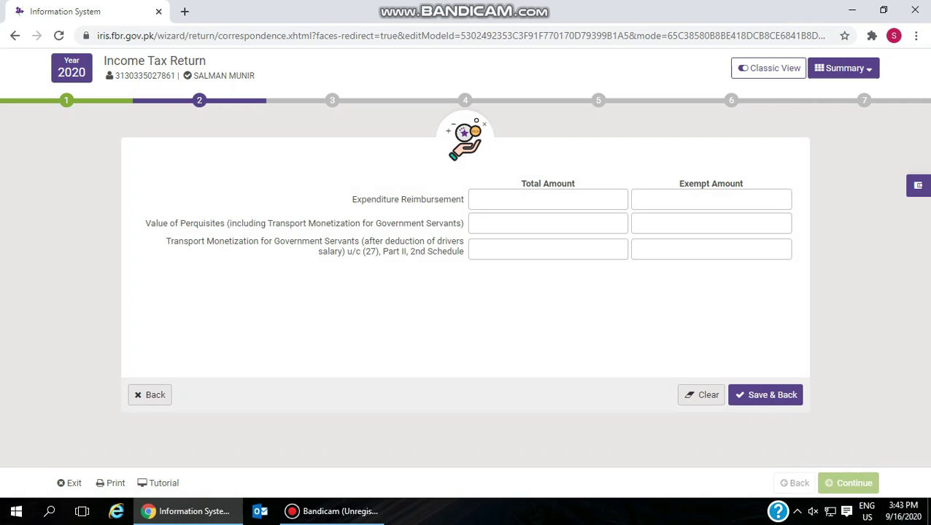
- Review the Salary Arrears form and return to the Sources of Income choice
{"action": "left_click", "coordinate": [149, 395]}
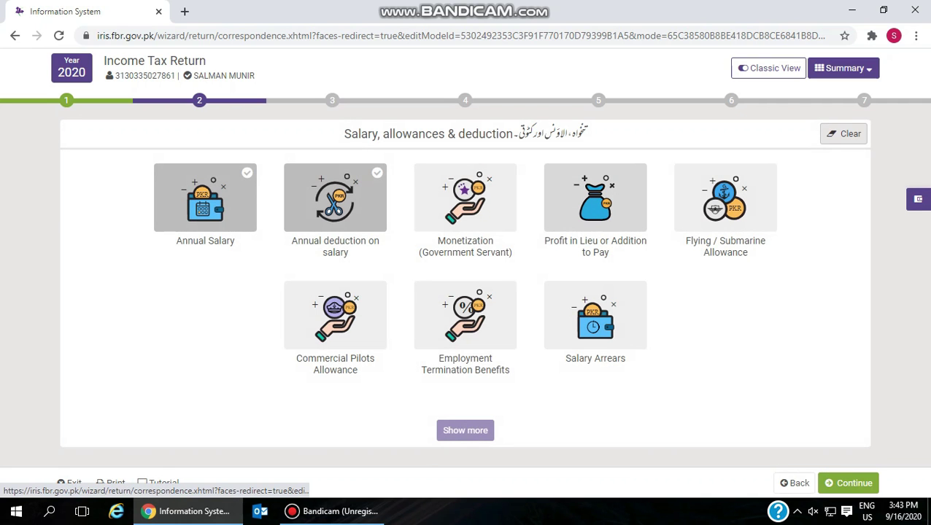
{"action": "left_click", "coordinate": [595, 313]}
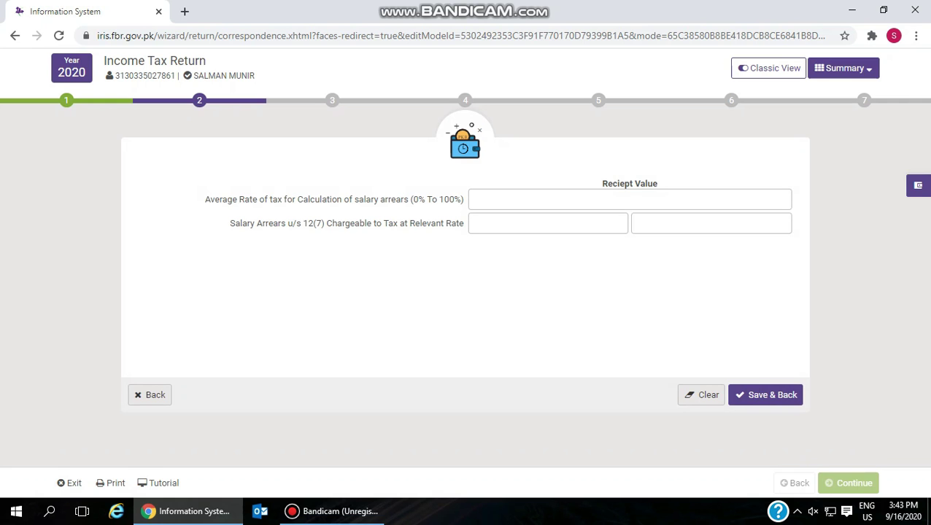
{"action": "left_click", "coordinate": [149, 394]}
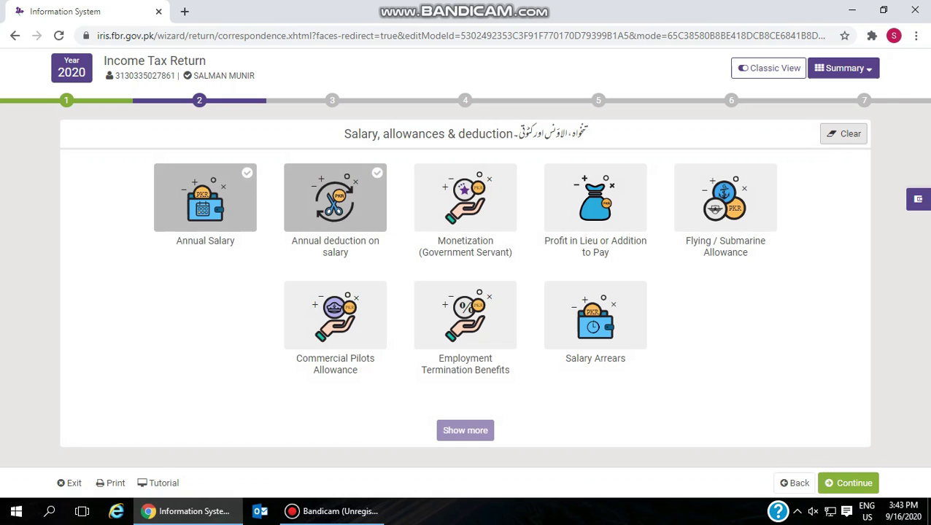
{"action": "left_click", "coordinate": [794, 483]}
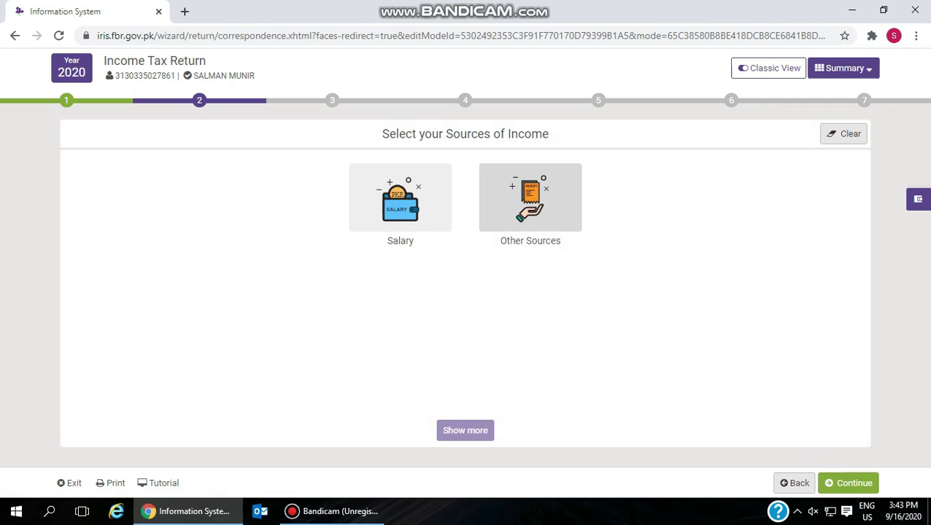
{"action": "left_click", "coordinate": [530, 197]}
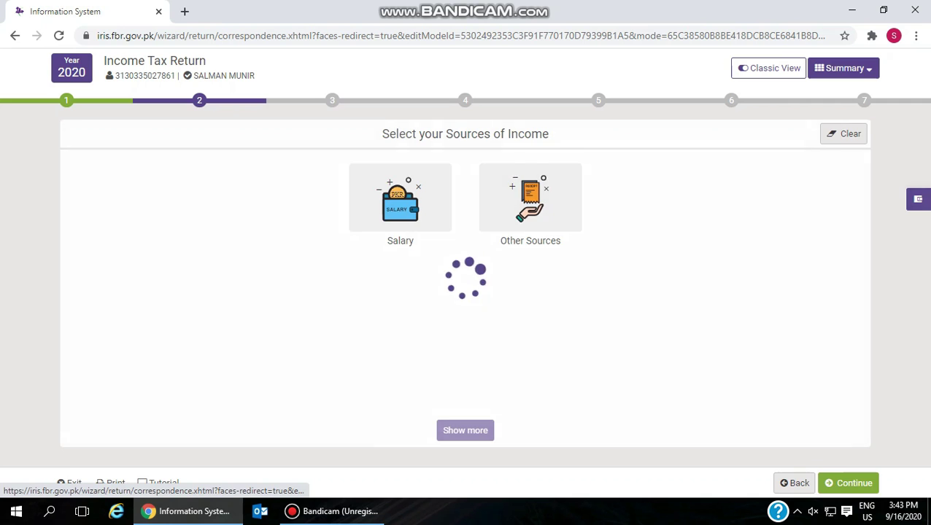
{"action": "left_click", "coordinate": [270, 197]}
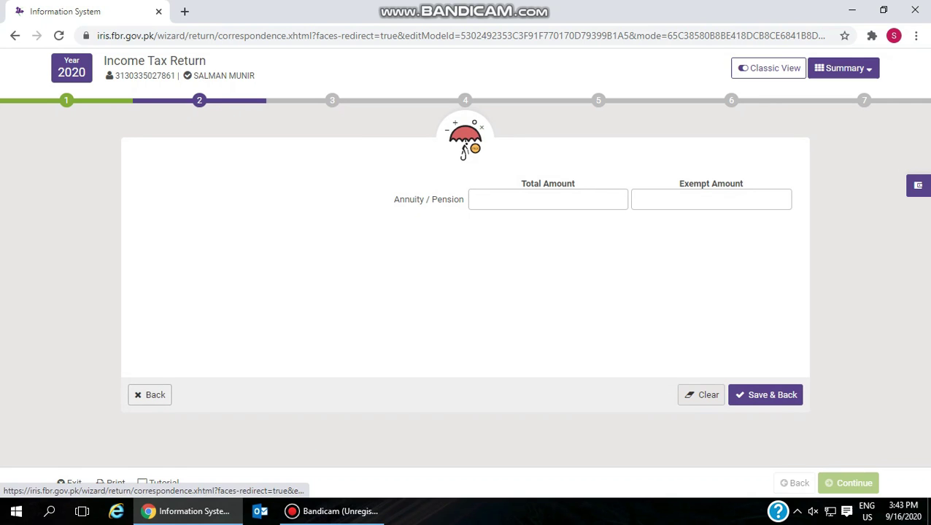
{"action": "left_click", "coordinate": [164, 393]}
{"action": "left_click", "coordinate": [400, 197]}
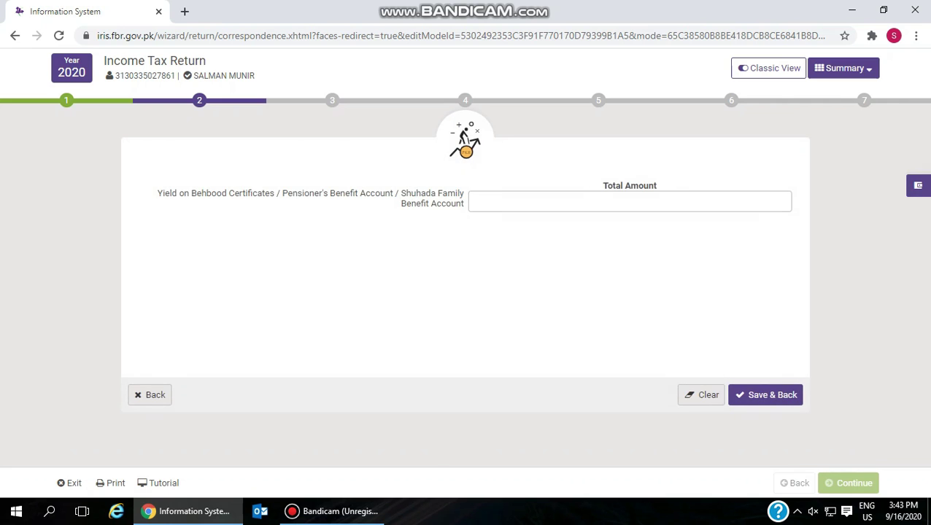
{"action": "left_click", "coordinate": [151, 395]}
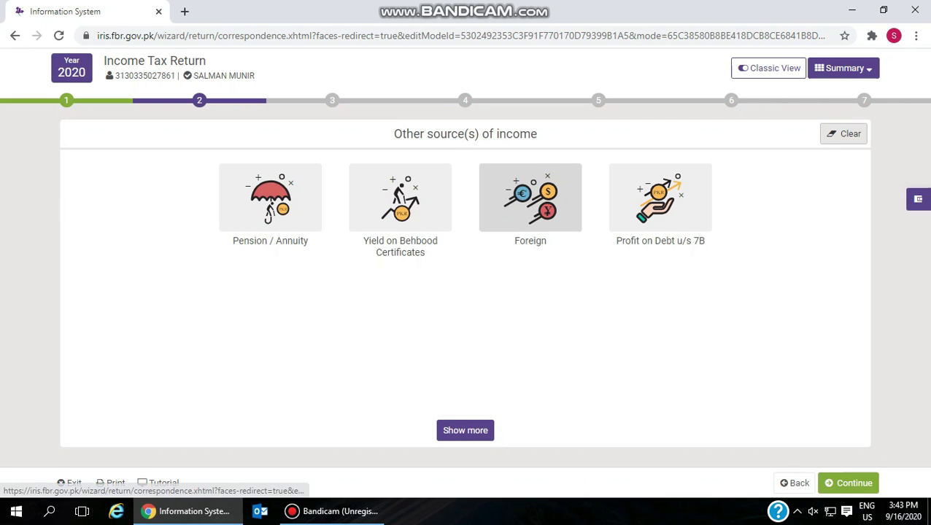
{"action": "left_click", "coordinate": [529, 197]}
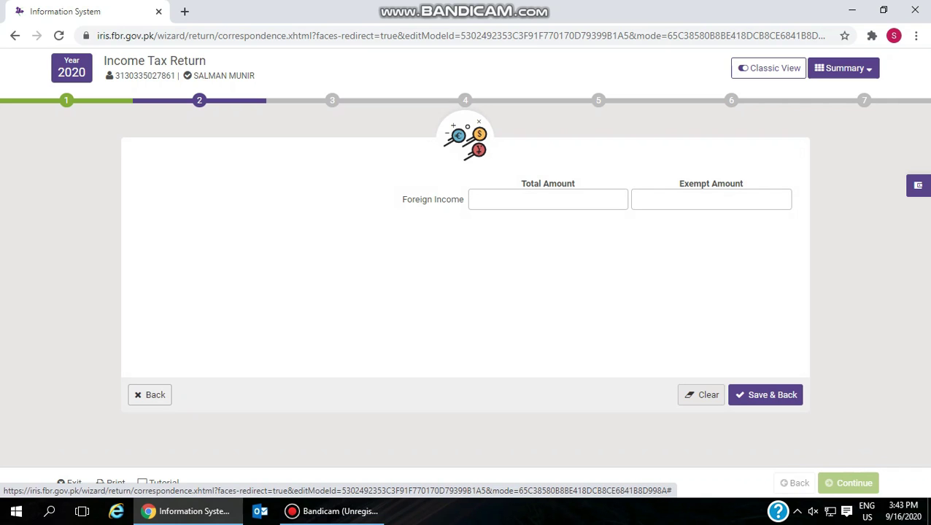
{"action": "left_click", "coordinate": [149, 394]}
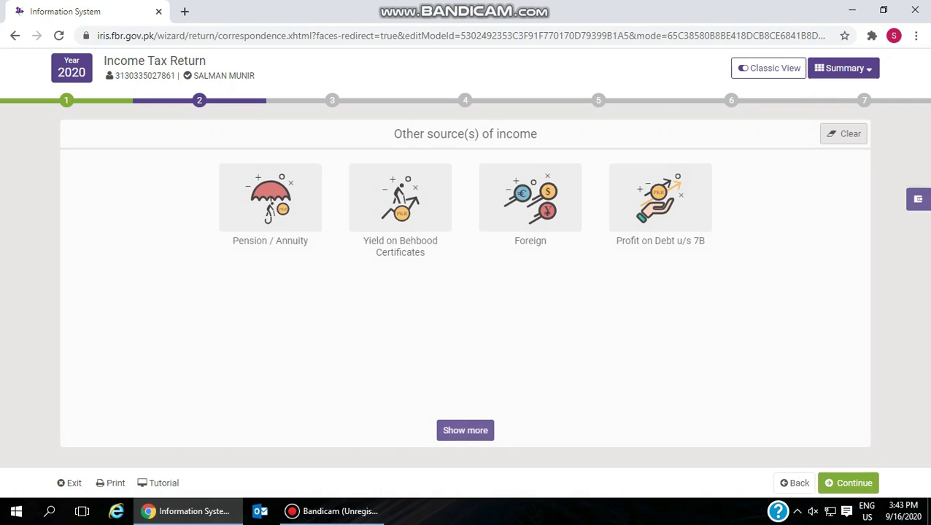
{"action": "left_click", "coordinate": [661, 197]}
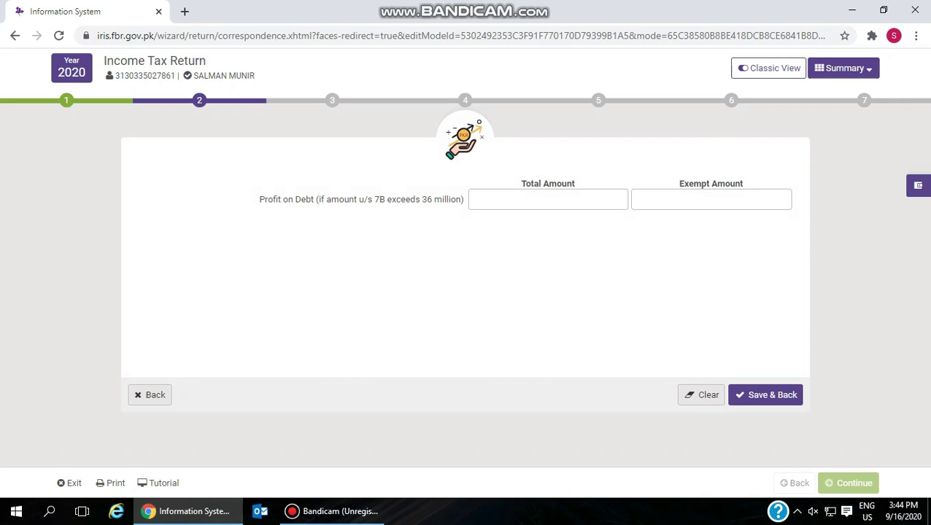
{"action": "left_click", "coordinate": [150, 395]}
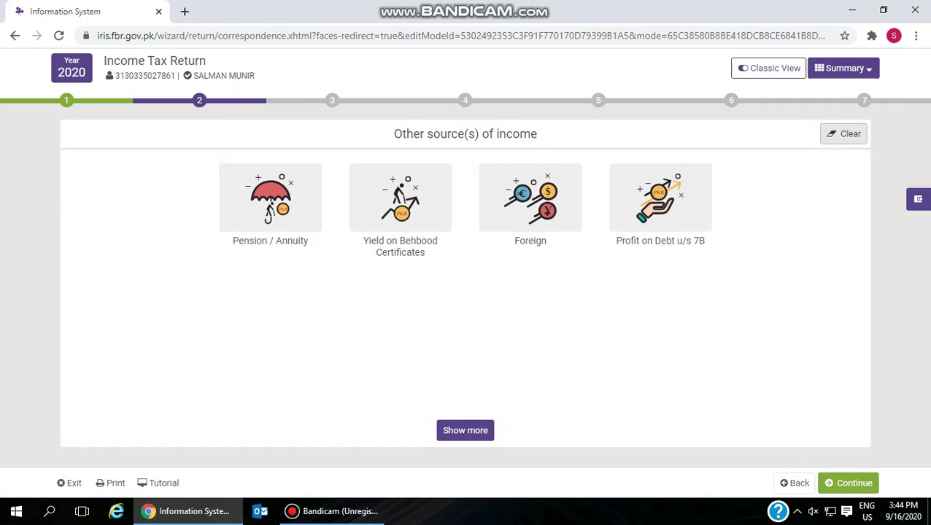
{"action": "left_click", "coordinate": [794, 483]}
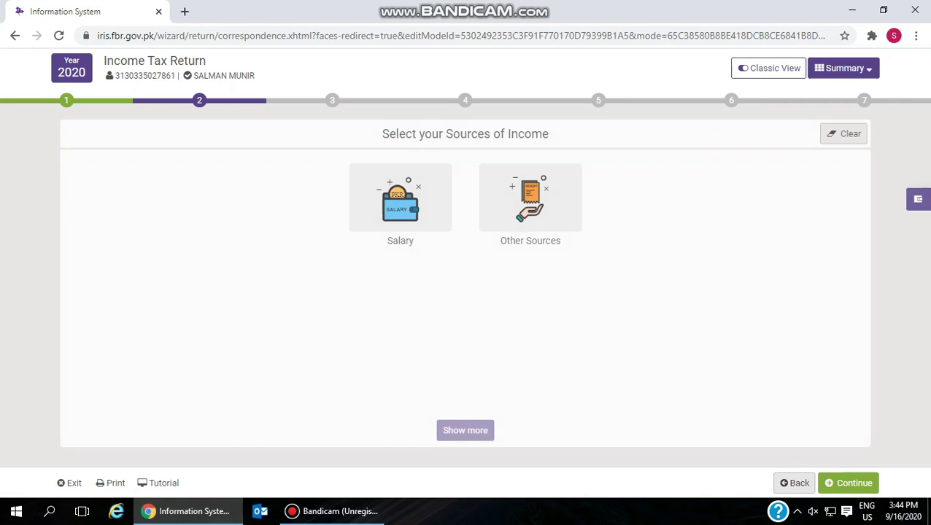
- Advance to step 3 and look over the Zakat, Educational Expenses and Full time Teacher forms
{"action": "left_click", "coordinate": [848, 483]}
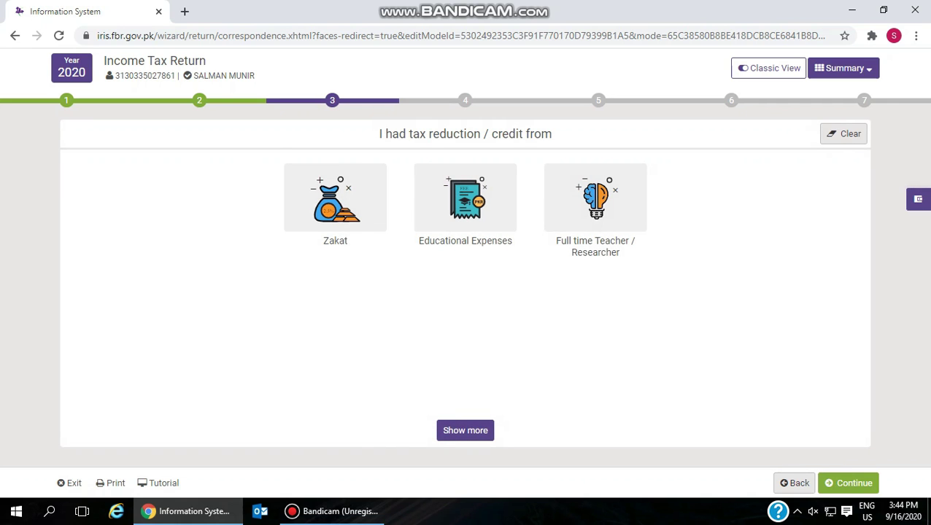
{"action": "left_click", "coordinate": [335, 197]}
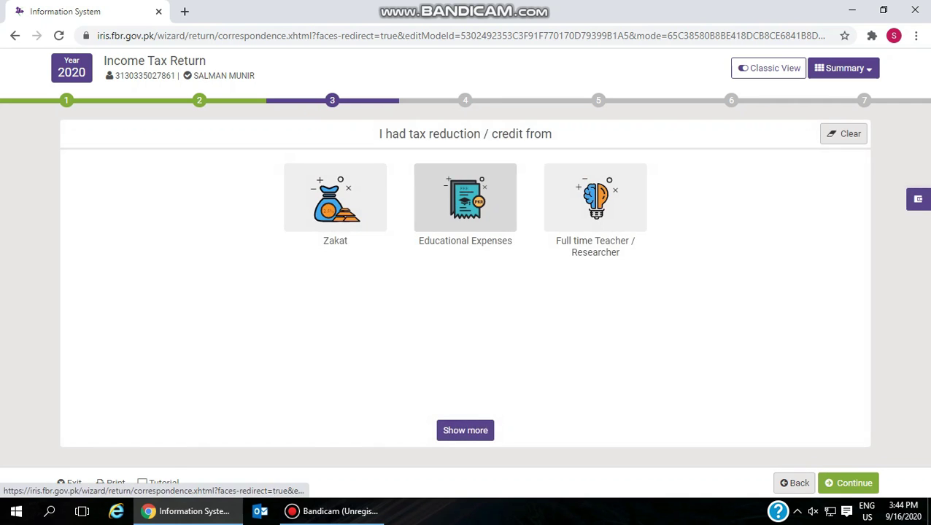
{"action": "left_click", "coordinate": [465, 197]}
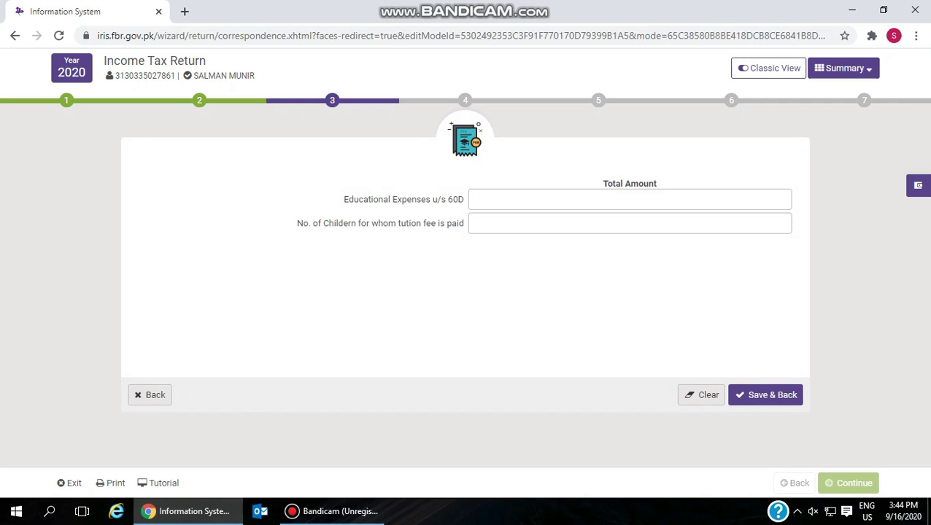
{"action": "left_click", "coordinate": [149, 395]}
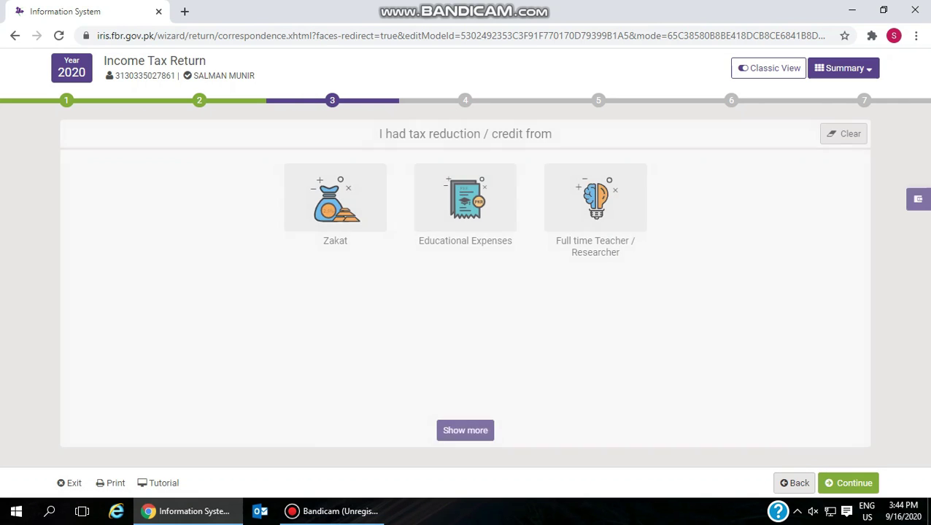
{"action": "left_click", "coordinate": [595, 197]}
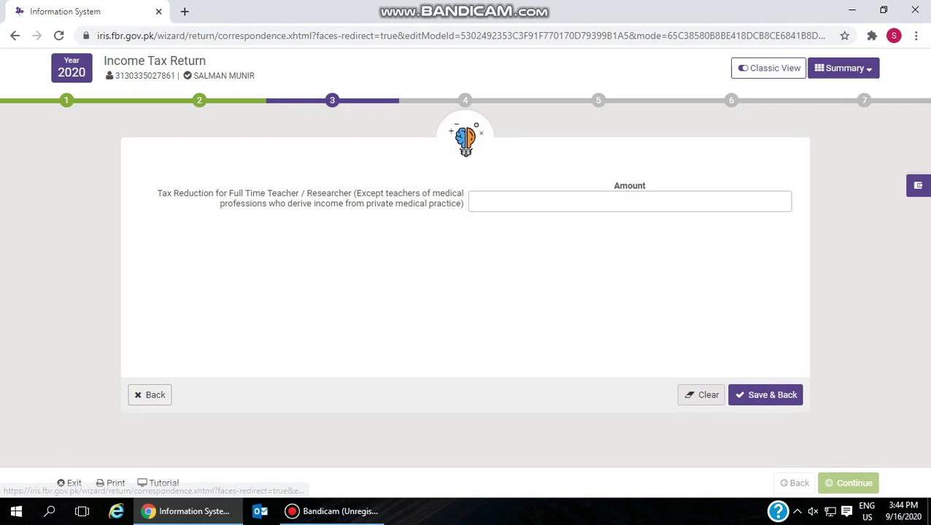
{"action": "left_click", "coordinate": [150, 395]}
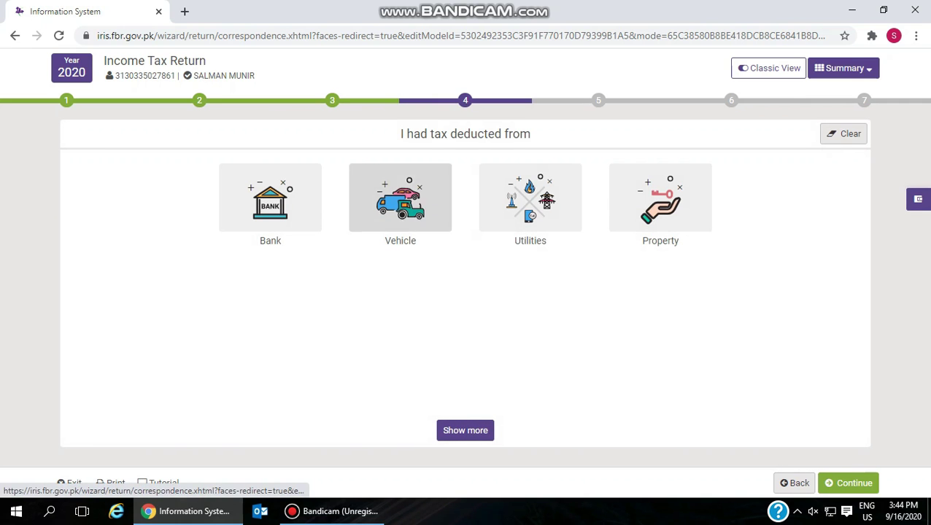
- Review the Cash Withdrawal, Banking Transactions u/s 231AA and Other than cash bank forms
{"action": "left_click", "coordinate": [270, 199]}
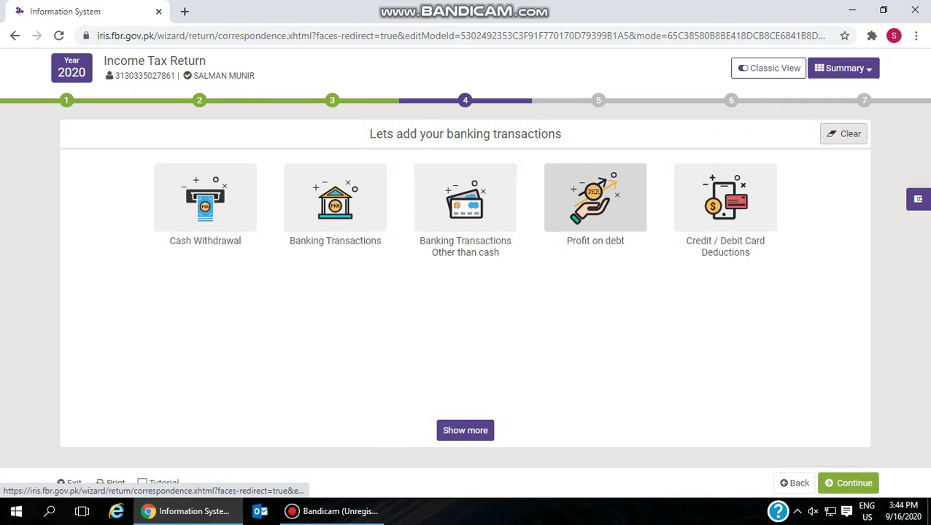
{"action": "left_click", "coordinate": [205, 197]}
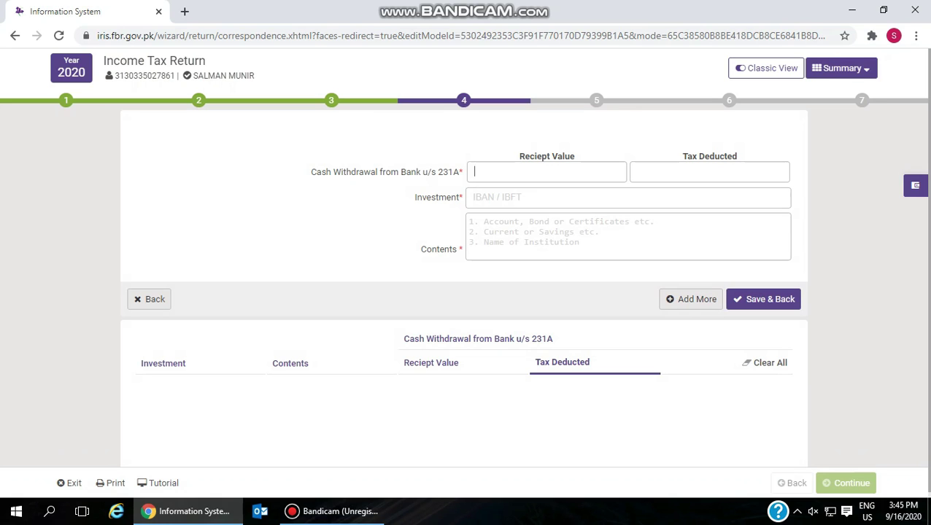
{"action": "left_click", "coordinate": [474, 171]}
{"action": "left_click", "coordinate": [149, 299]}
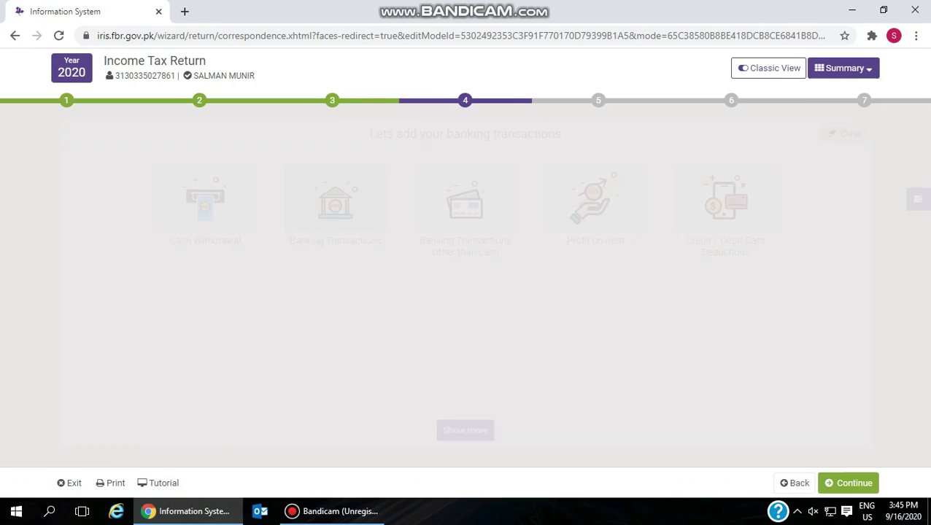
{"action": "left_click", "coordinate": [335, 197]}
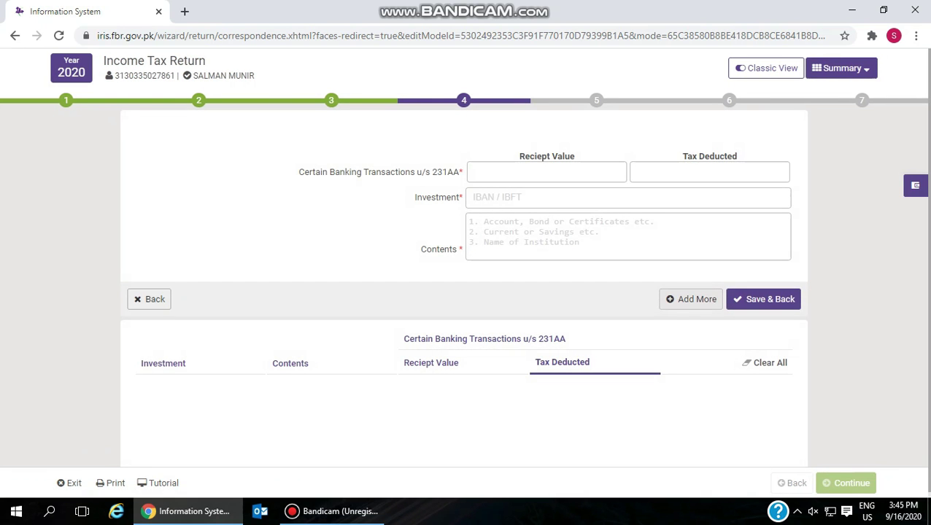
{"action": "left_click", "coordinate": [149, 299]}
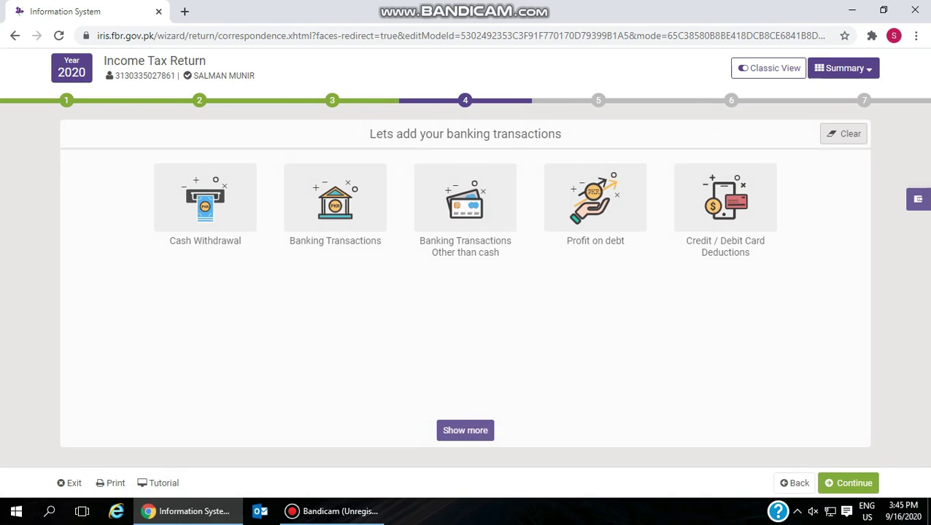
{"action": "left_click", "coordinate": [464, 197]}
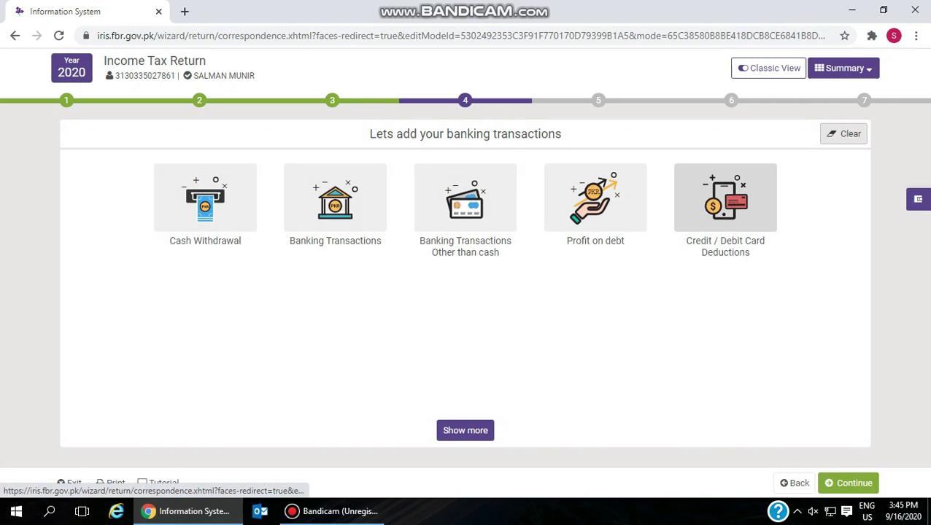
- Check the Credit / Debit Card Deductions form, then go back and open the Vehicle categories
{"action": "left_click", "coordinate": [725, 198]}
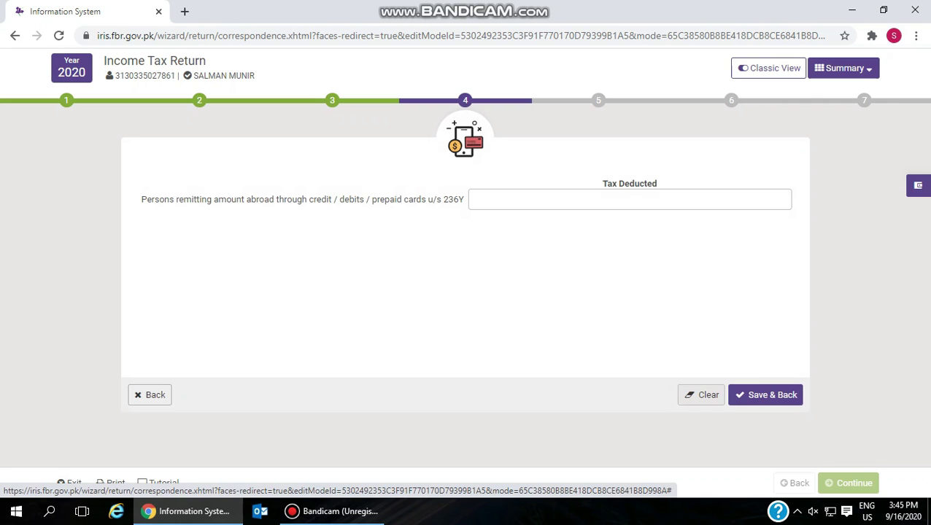
{"action": "left_click", "coordinate": [765, 394]}
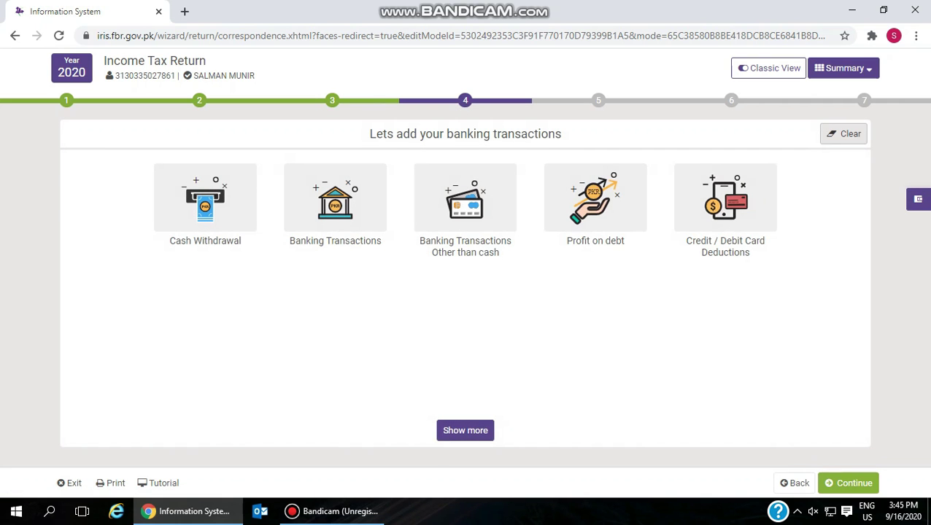
{"action": "left_click", "coordinate": [465, 431]}
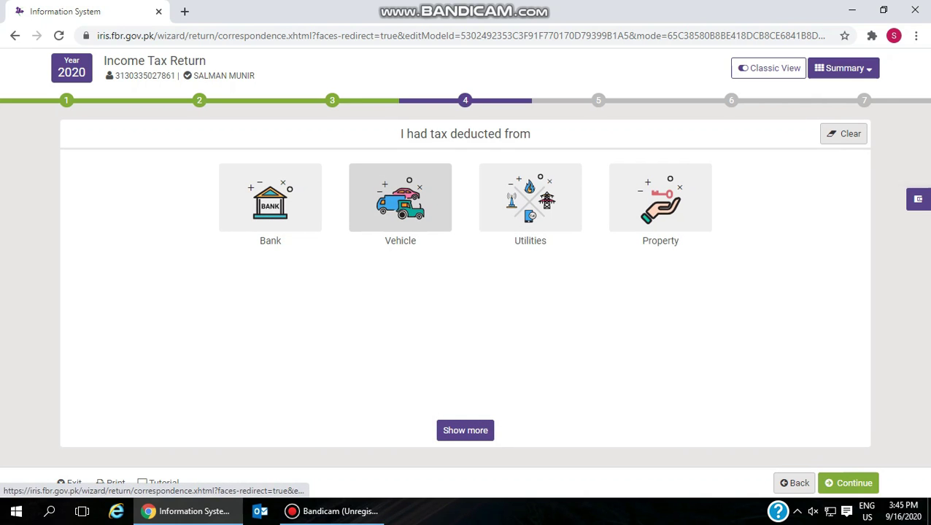
{"action": "left_click", "coordinate": [400, 197]}
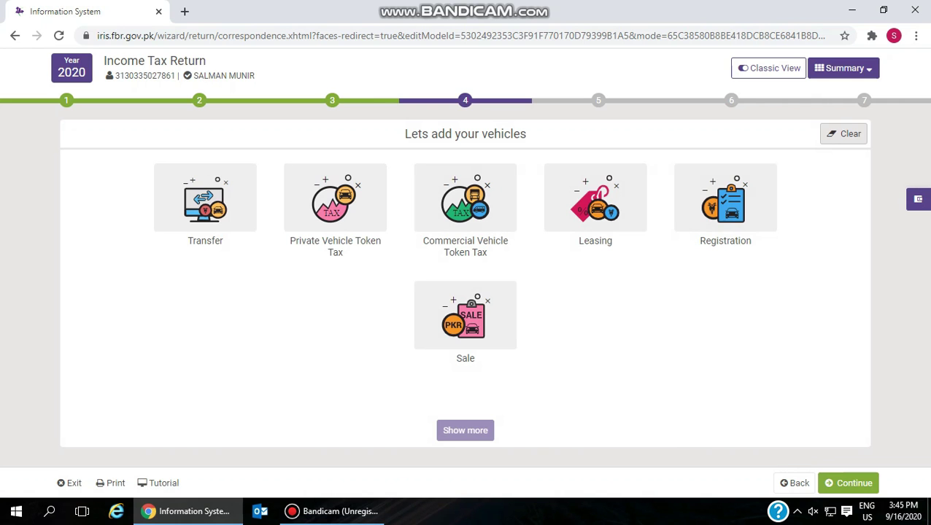
- Look through the vehicle Transfer, Token Tax, Registration Fee and Sale forms, leaving them empty
{"action": "left_click", "coordinate": [205, 196]}
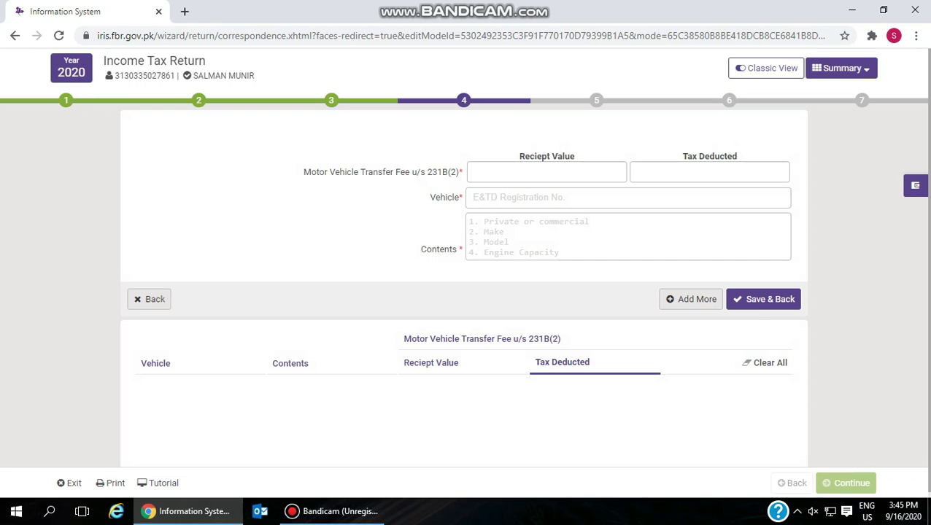
{"action": "left_click", "coordinate": [149, 299]}
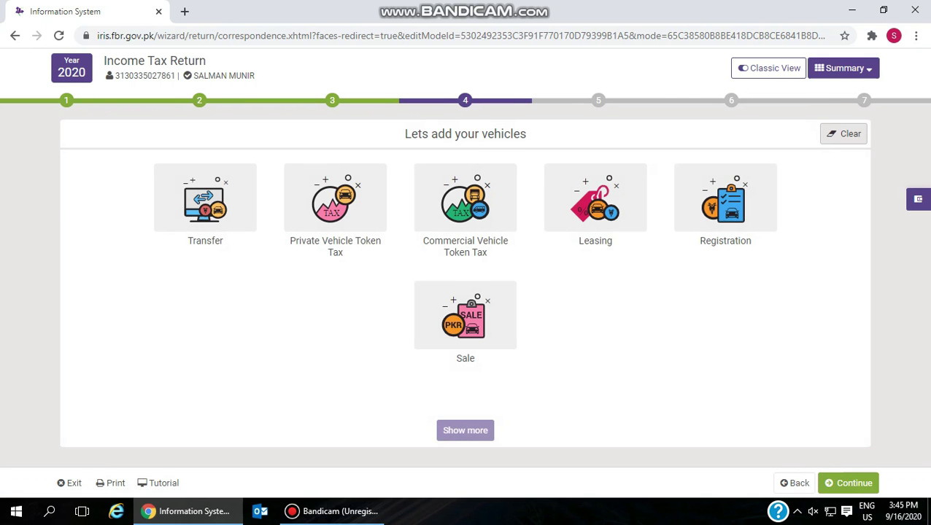
{"action": "left_click", "coordinate": [334, 197]}
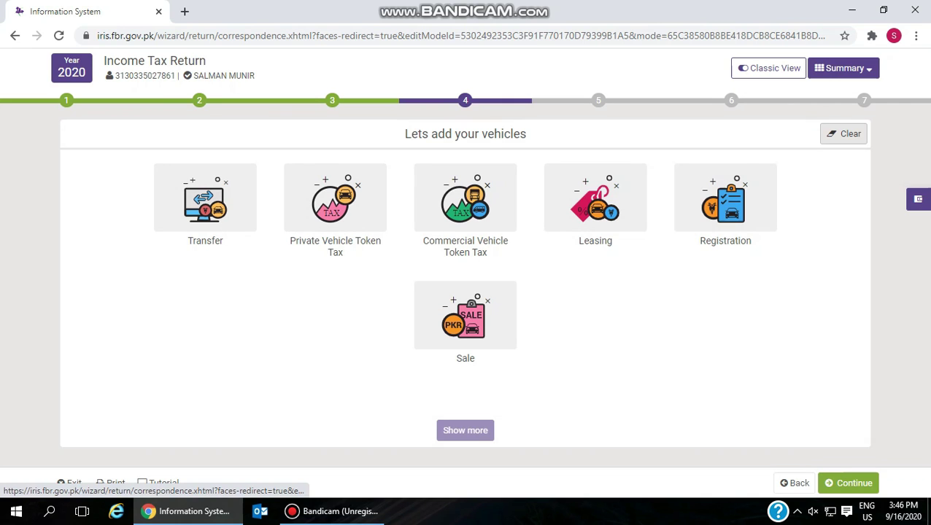
{"action": "left_click", "coordinate": [725, 197]}
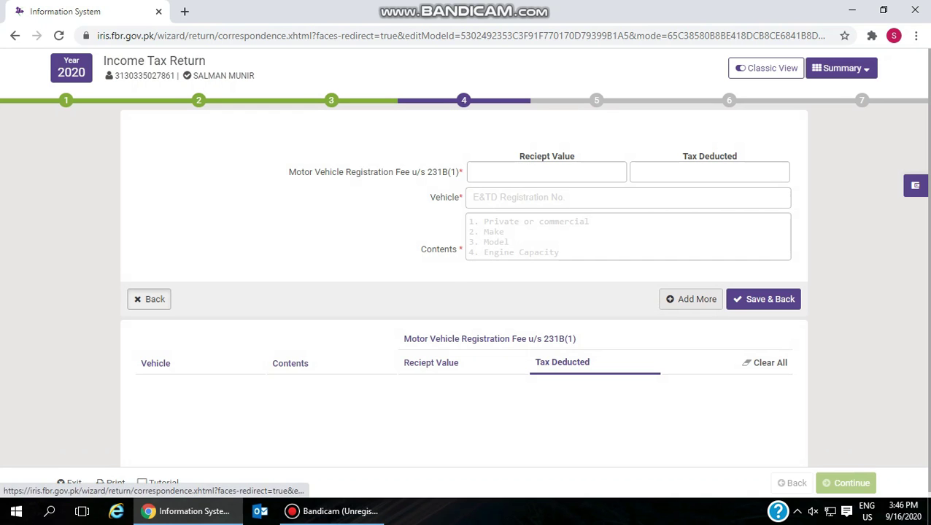
{"action": "left_click", "coordinate": [149, 299]}
{"action": "left_click", "coordinate": [464, 315]}
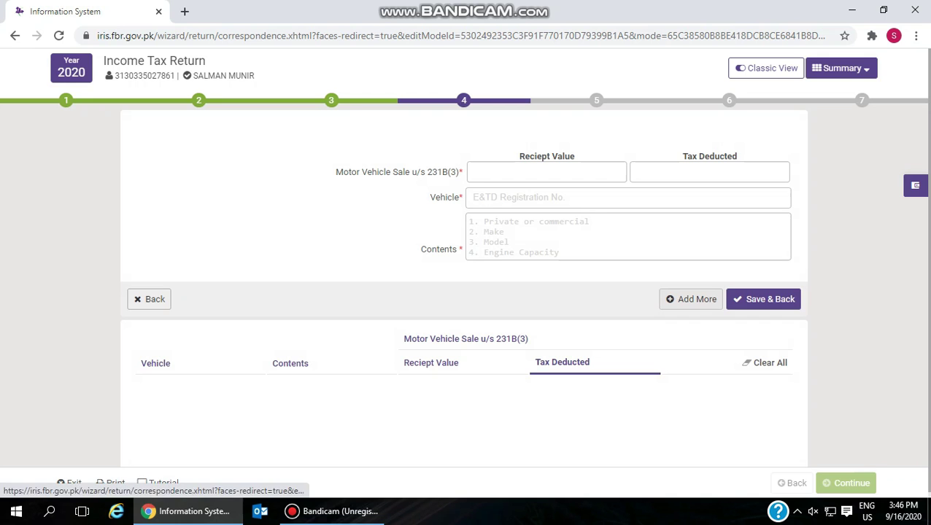
{"action": "left_click", "coordinate": [149, 299]}
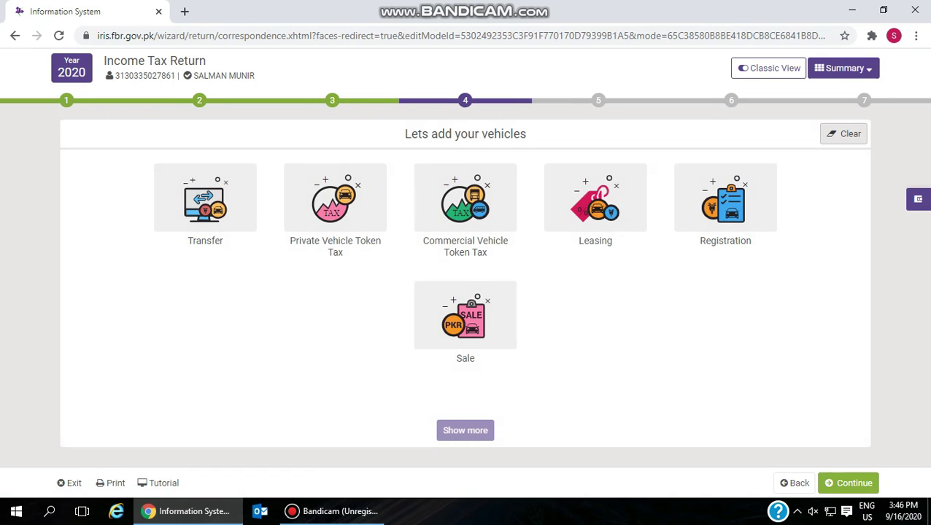
{"action": "left_click", "coordinate": [794, 482]}
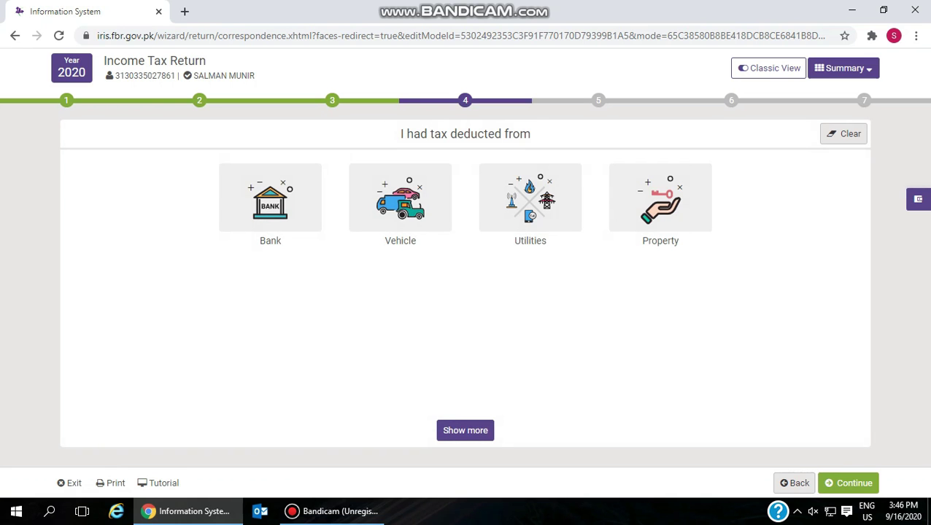
{"action": "left_click", "coordinate": [530, 211]}
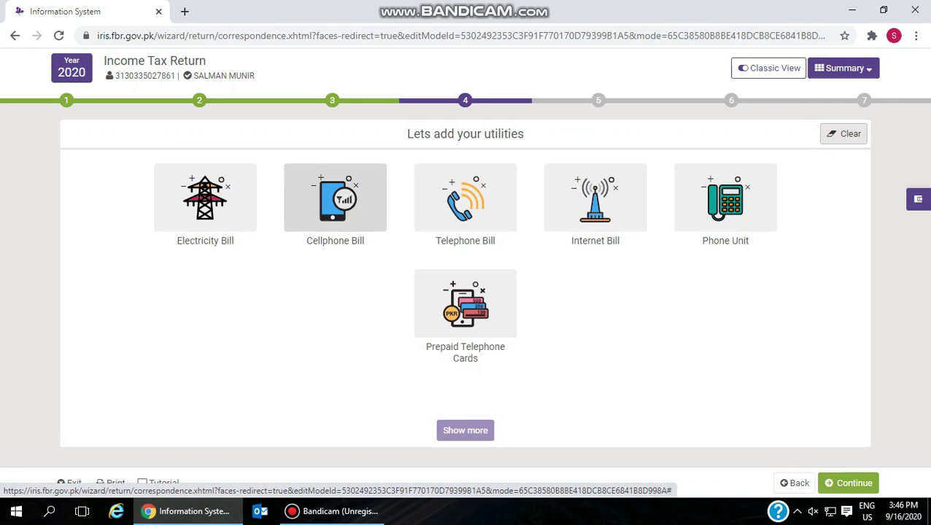
{"action": "left_click", "coordinate": [335, 198]}
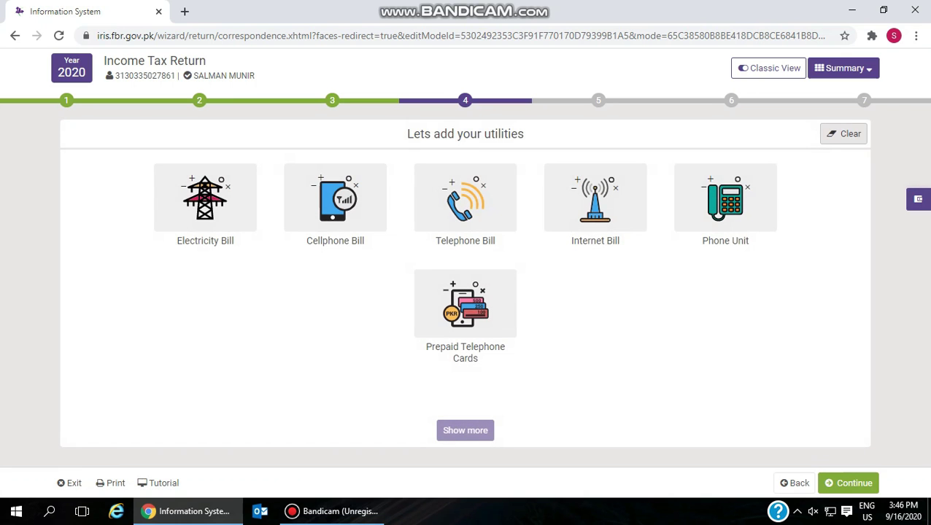
{"action": "left_click", "coordinate": [465, 197]}
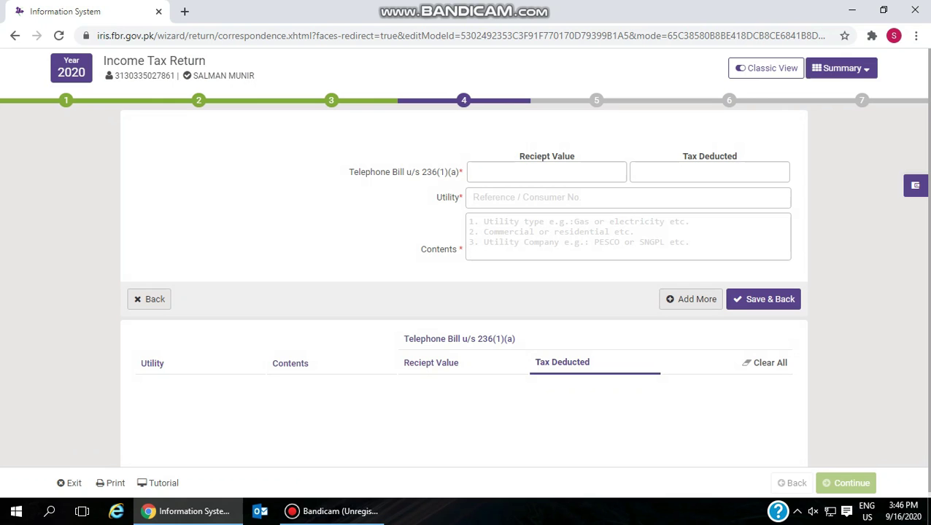
{"action": "left_click", "coordinate": [150, 299]}
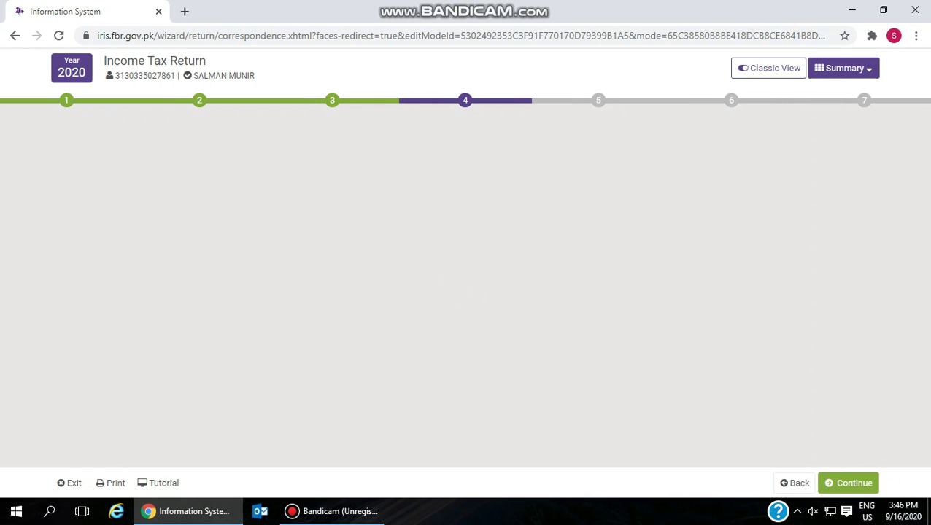
{"action": "left_click", "coordinate": [205, 197]}
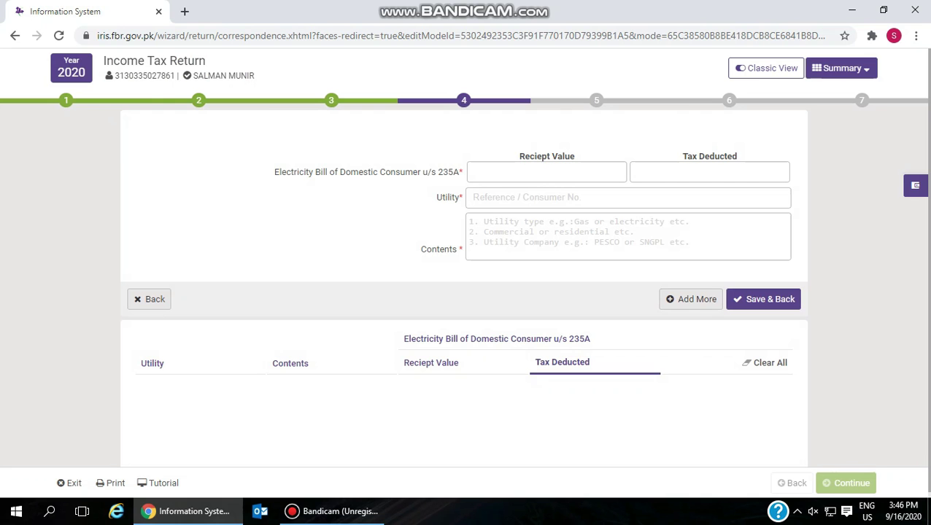
{"action": "left_click", "coordinate": [150, 299]}
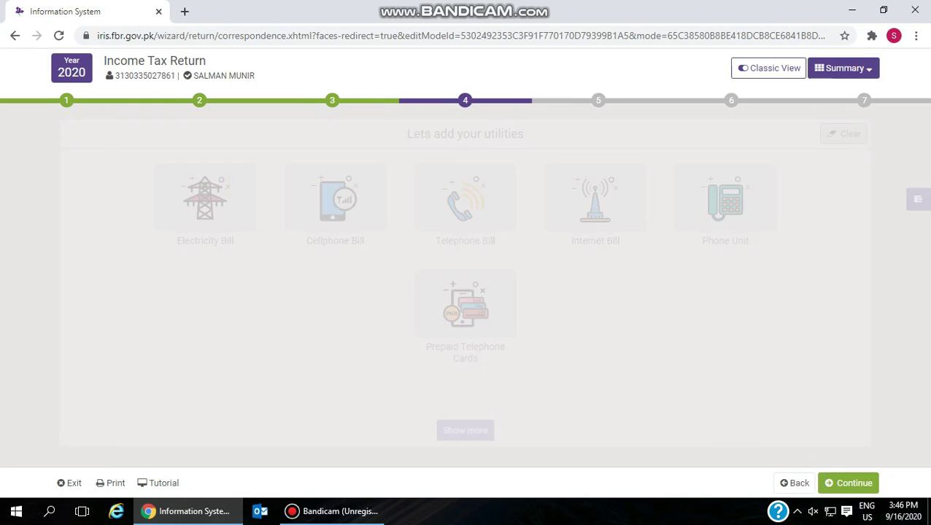
{"action": "left_click", "coordinate": [595, 197]}
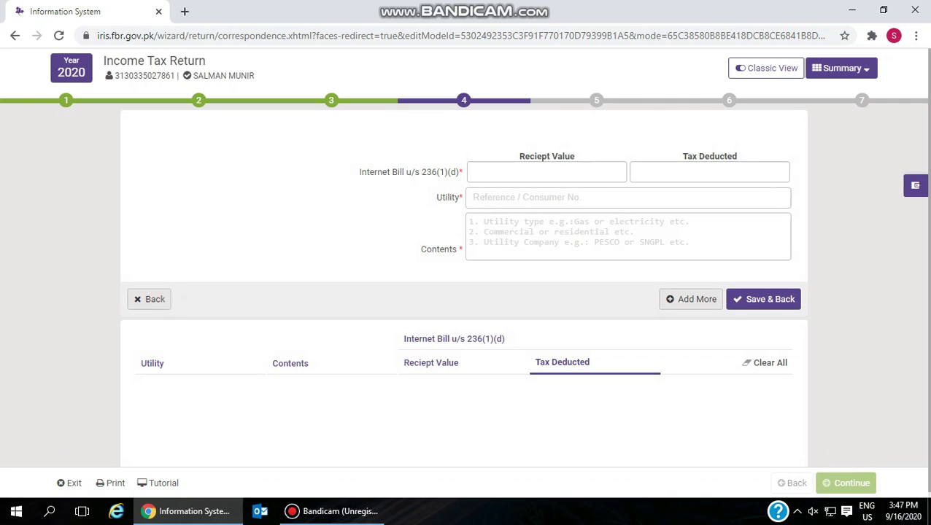
{"action": "left_click", "coordinate": [763, 299]}
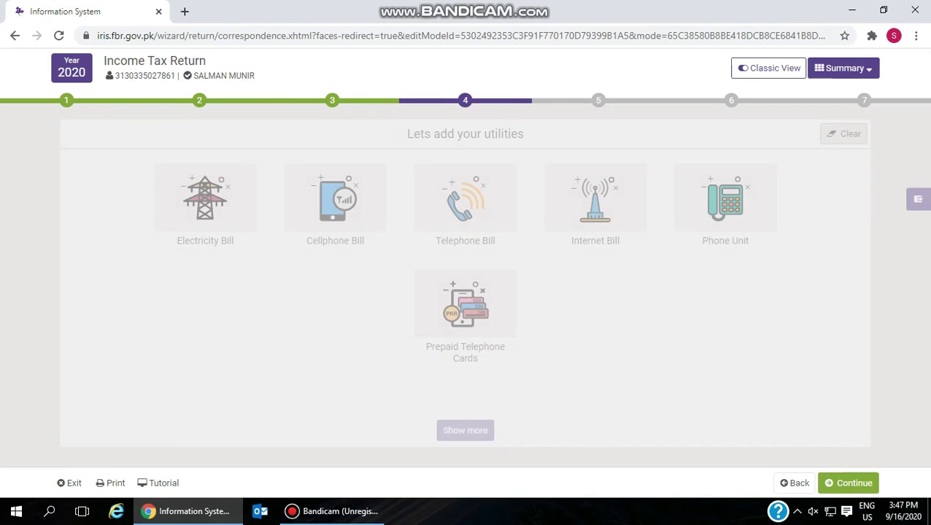
{"action": "left_click", "coordinate": [794, 482]}
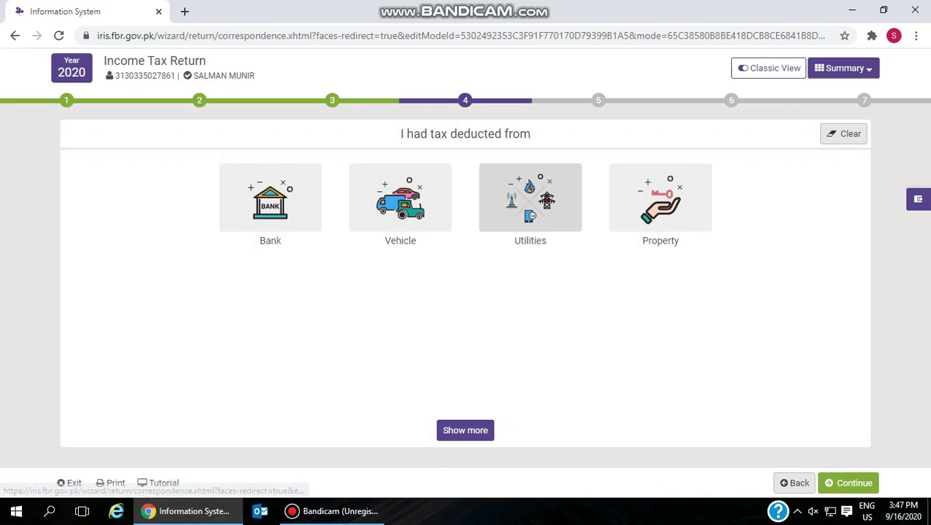
- Check both Property forms (Purchased & sold, Purchase / Transfer of Immovable Property), then continue to step 5
{"action": "left_click", "coordinate": [660, 198]}
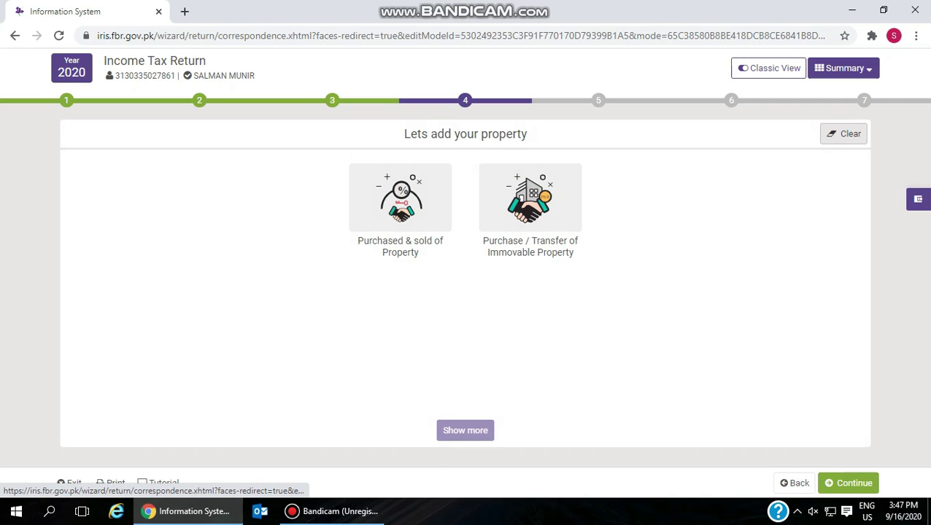
{"action": "left_click", "coordinate": [400, 197]}
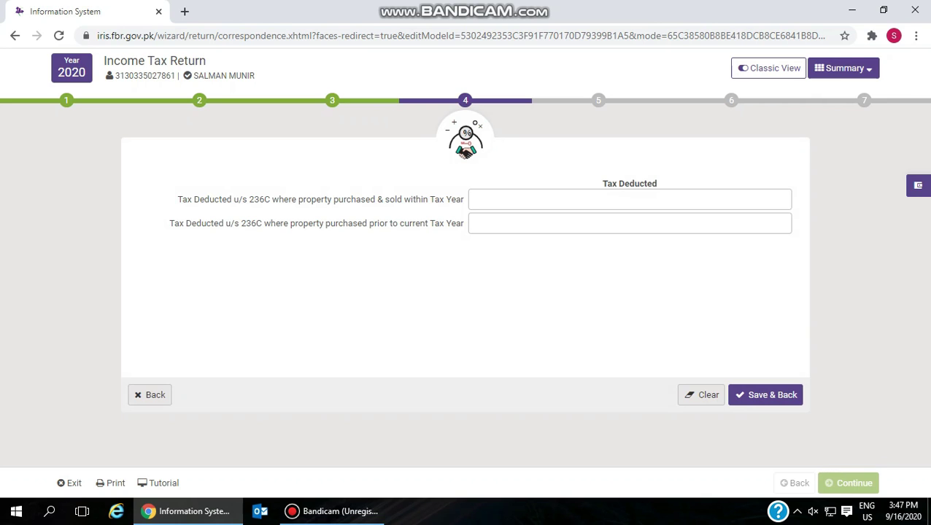
{"action": "left_click", "coordinate": [149, 395]}
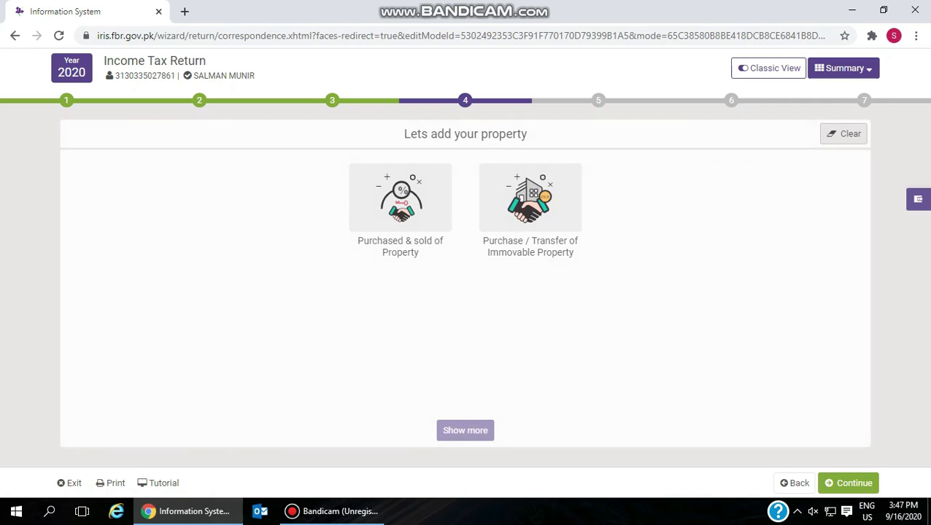
{"action": "left_click", "coordinate": [529, 201]}
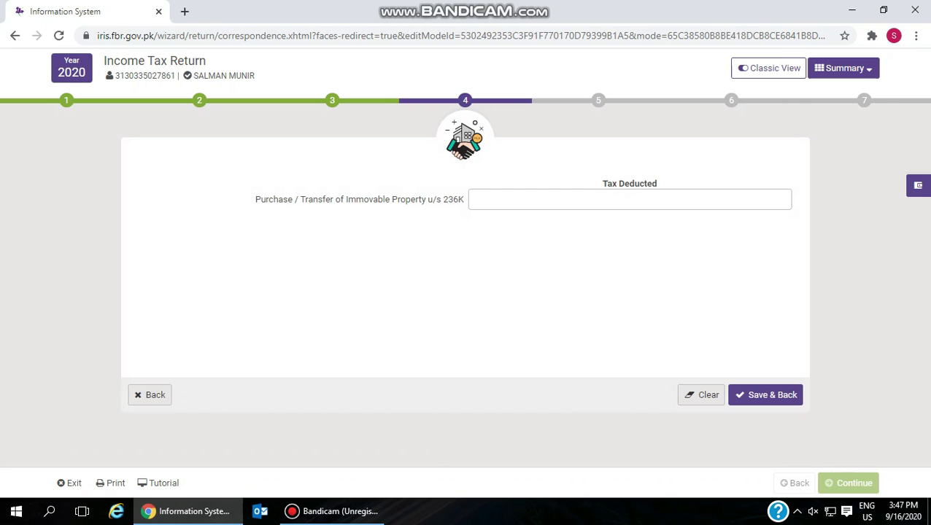
{"action": "left_click", "coordinate": [150, 395]}
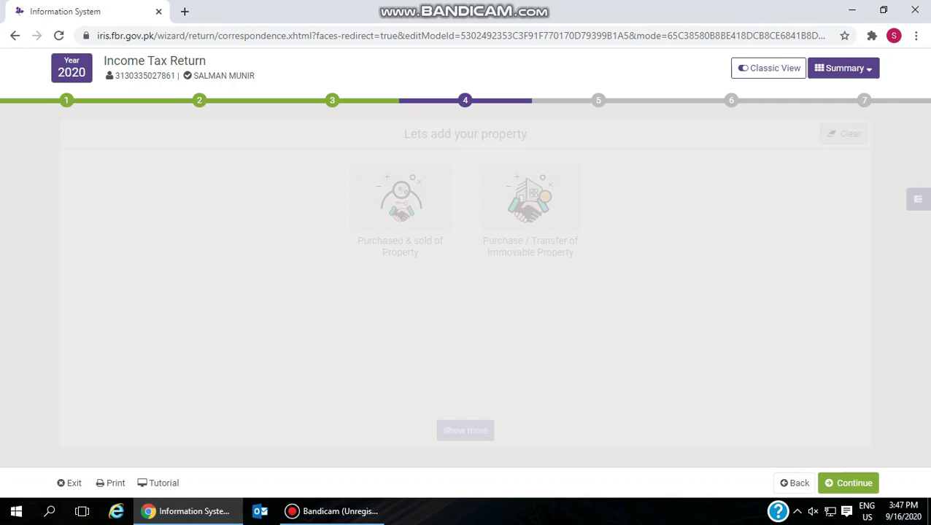
{"action": "left_click", "coordinate": [794, 483]}
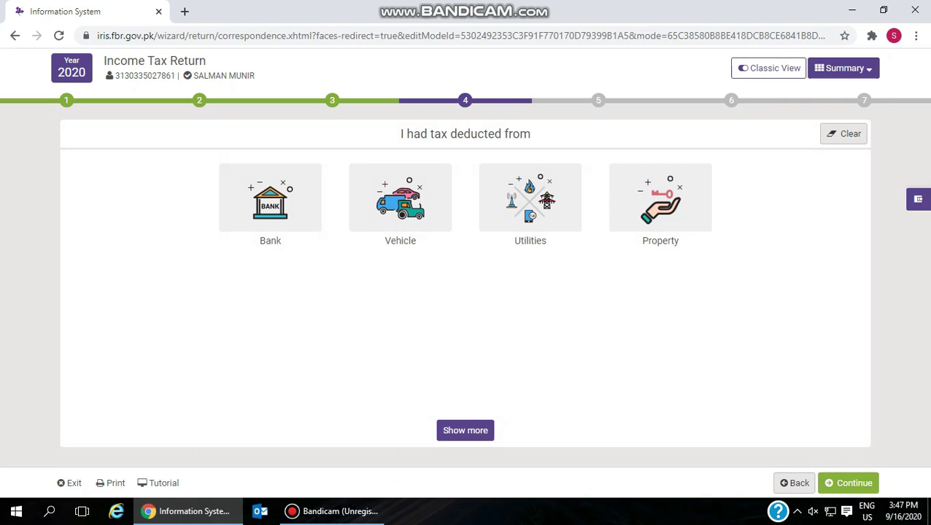
{"action": "left_click", "coordinate": [850, 483]}
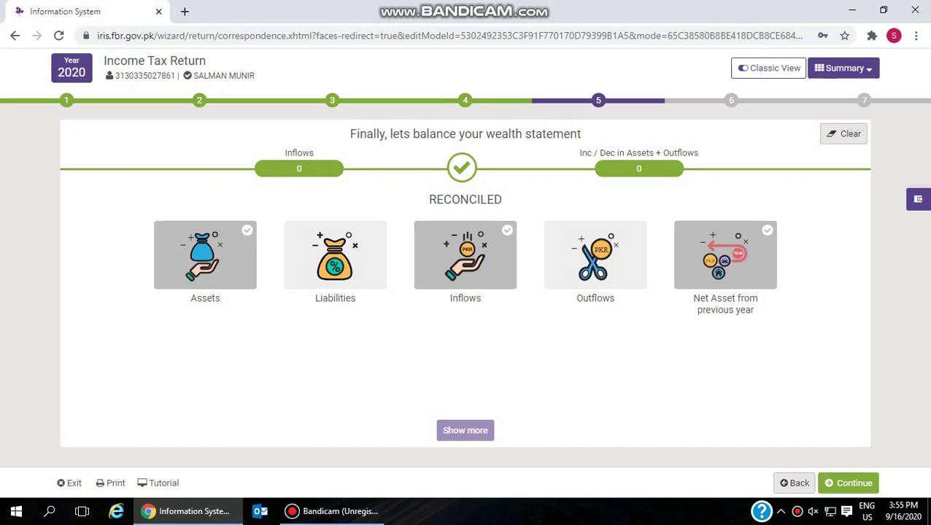
- Enter 1,000,000 as income subject to Normal Tax in Inflows and save
{"action": "left_click", "coordinate": [457, 288]}
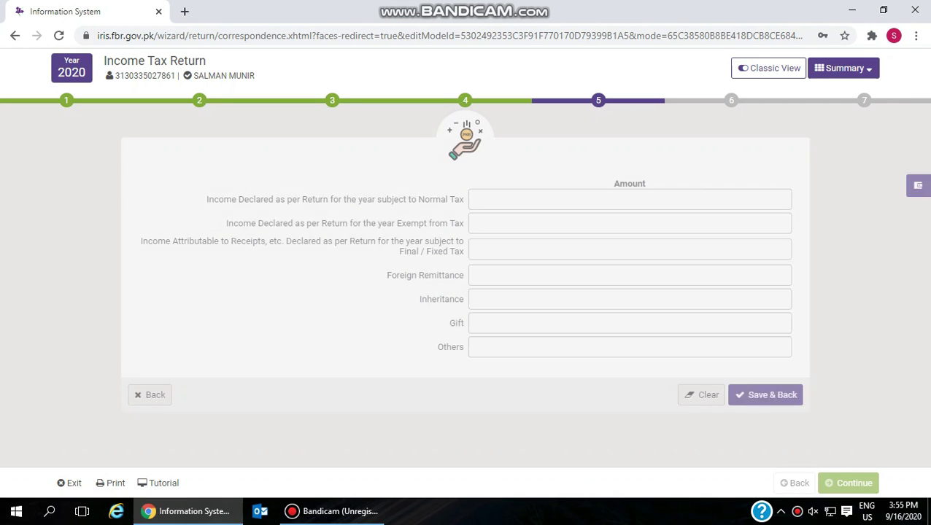
{"action": "type", "text": "1,000,00"}
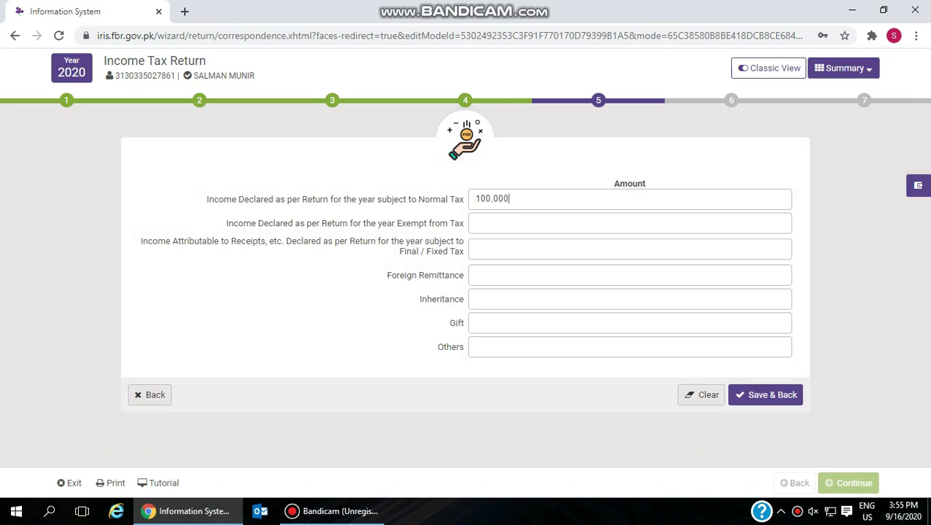
{"action": "type", "text": "0"}
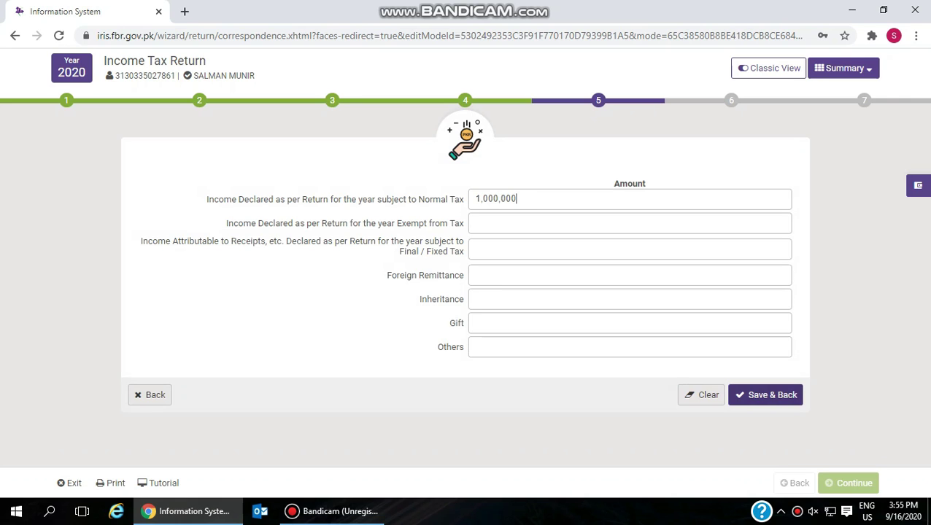
{"action": "left_click", "coordinate": [766, 394]}
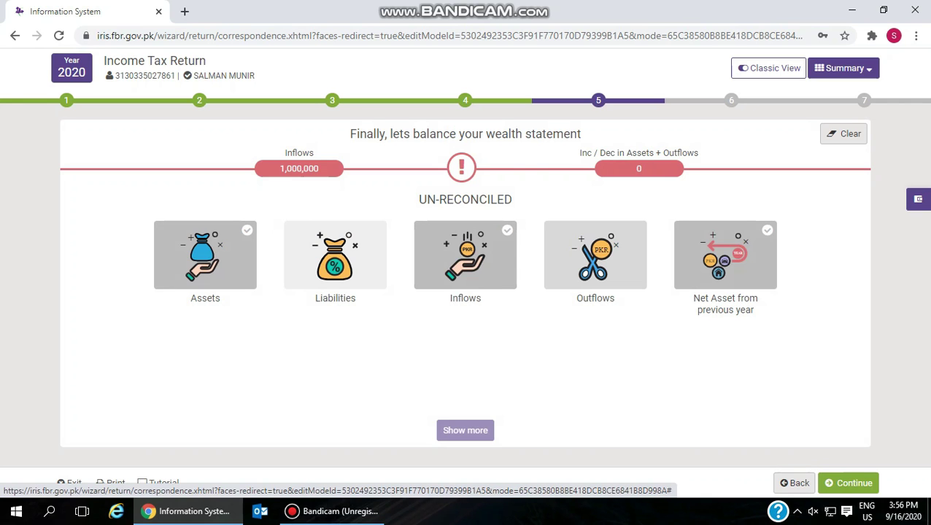
{"action": "left_click", "coordinate": [595, 255]}
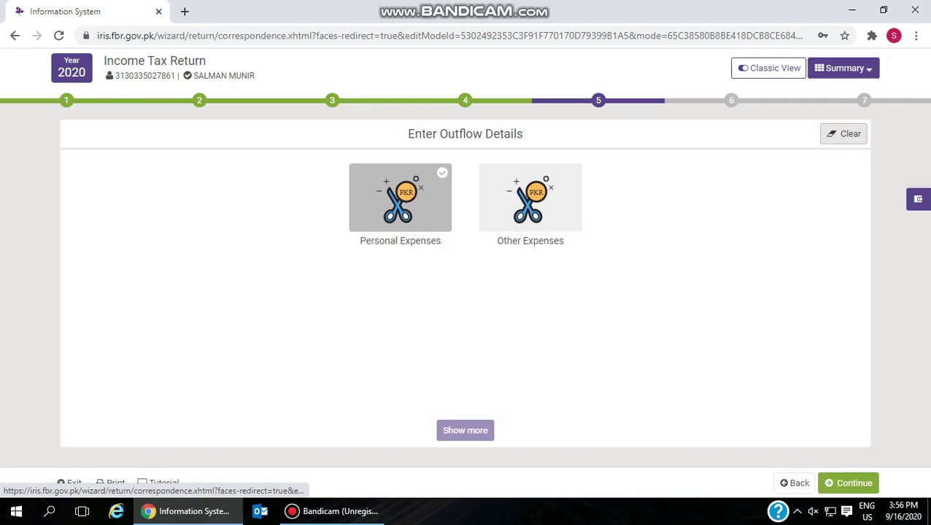
- Enter 100,000 for every Personal Expenses line, from vehicle running through household, and save
{"action": "left_click", "coordinate": [400, 197]}
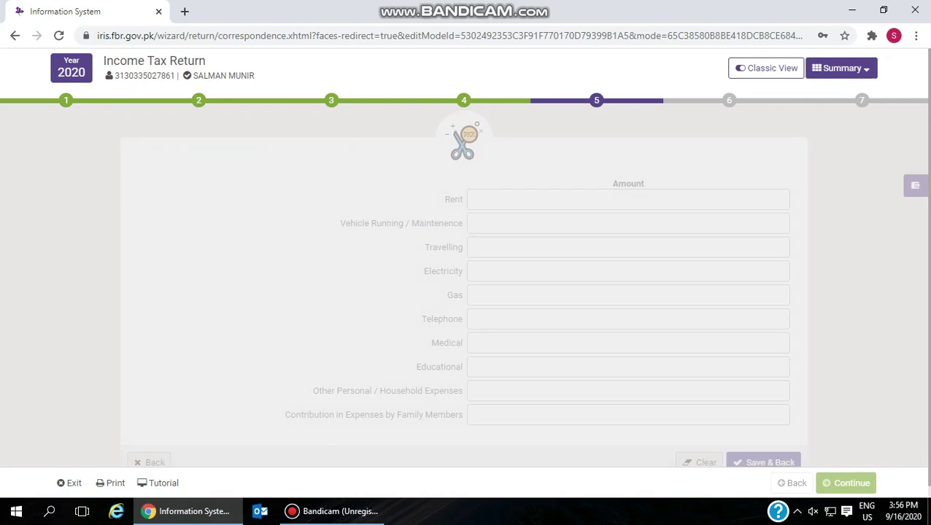
{"action": "type", "text": "1000000"}
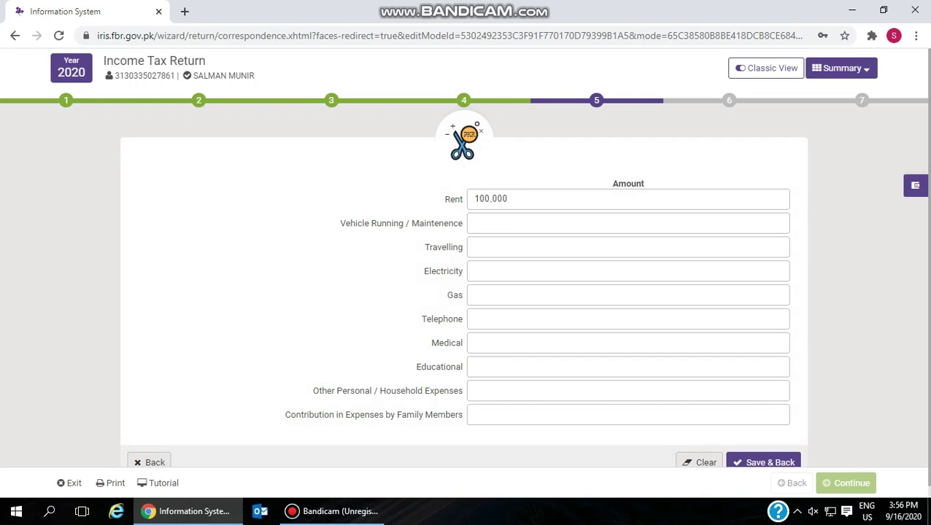
{"action": "left_click", "coordinate": [474, 223]}
{"action": "type", "text": "1000"}
{"action": "type", "text": "00"}
{"action": "type", "text": ".00"}
{"action": "type", "text": "100000"}
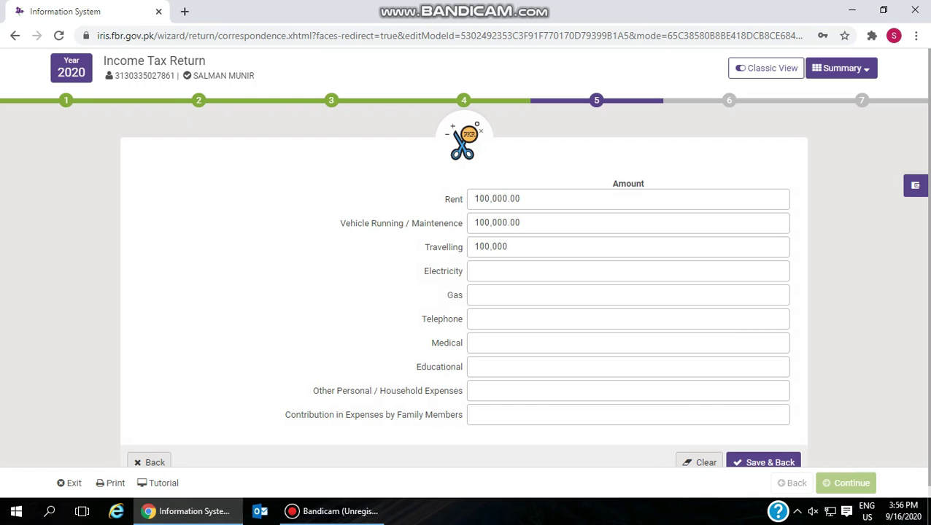
{"action": "type", "text": ".00"}
{"action": "key", "text": "Tab"}
{"action": "type", "text": "100000.00100000"}
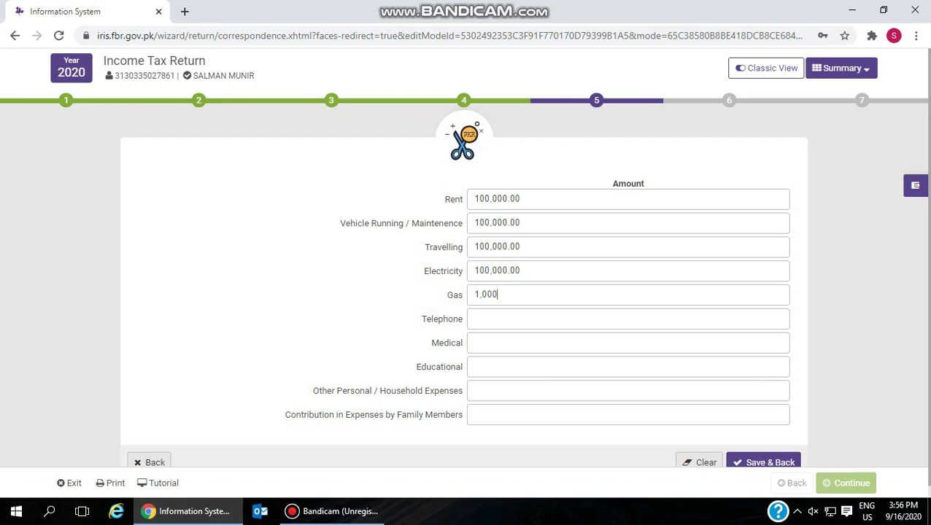
{"action": "key", "text": "Tab"}
{"action": "type", "text": "100000"}
{"action": "key", "text": "Tab"}
{"action": "type", "text": "100000"}
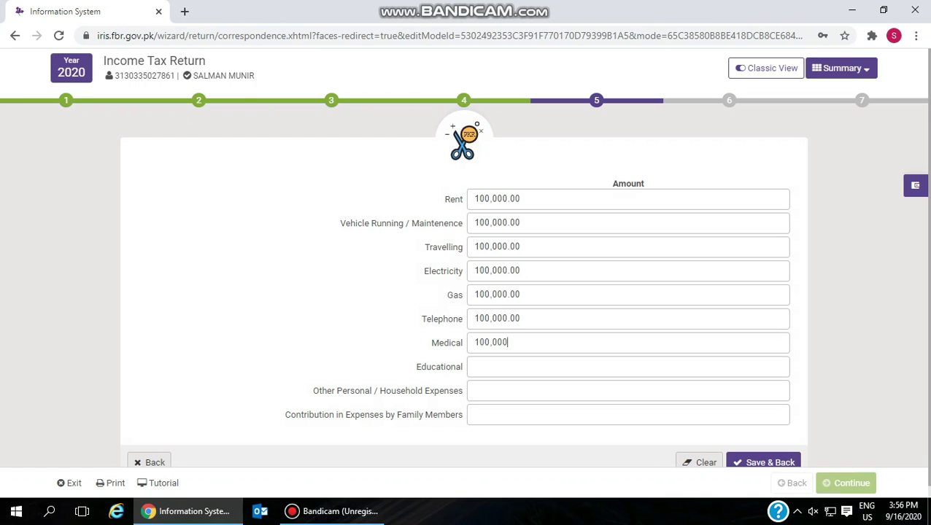
{"action": "key", "text": "Tab"}
{"action": "type", "text": "100000"}
{"action": "key", "text": "Tab"}
{"action": "type", "text": "100000"}
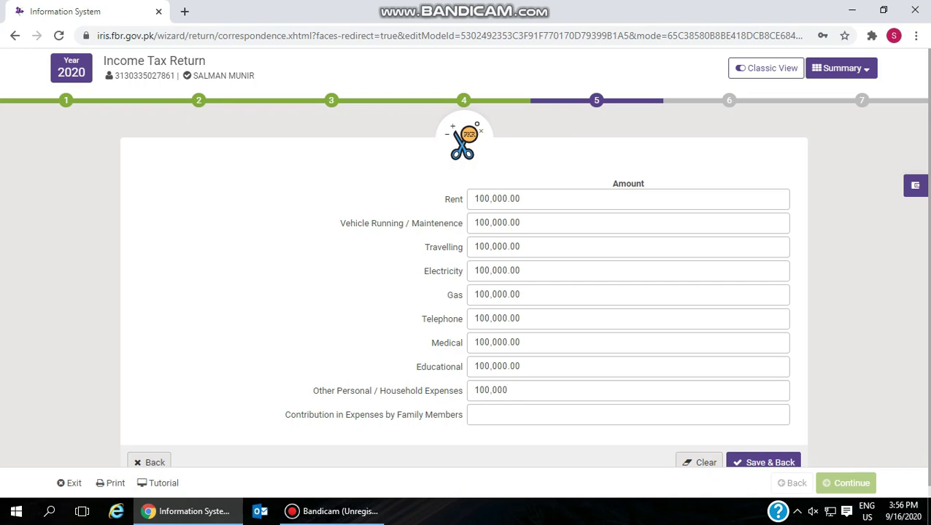
{"action": "left_click", "coordinate": [762, 462]}
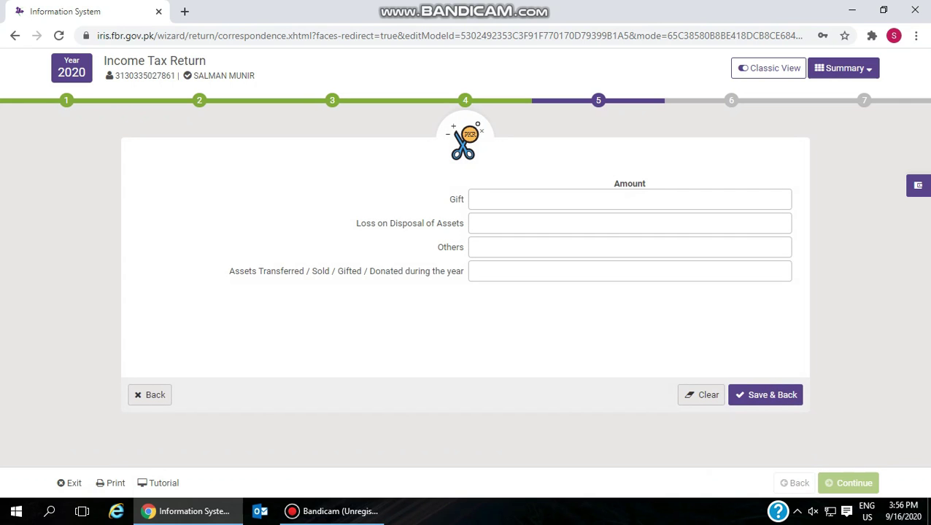
- Enter 100,000 under Other Expenses > Others, save, and return to the wealth statement overview
{"action": "type", "text": "100000"}
{"action": "left_click", "coordinate": [765, 394]}
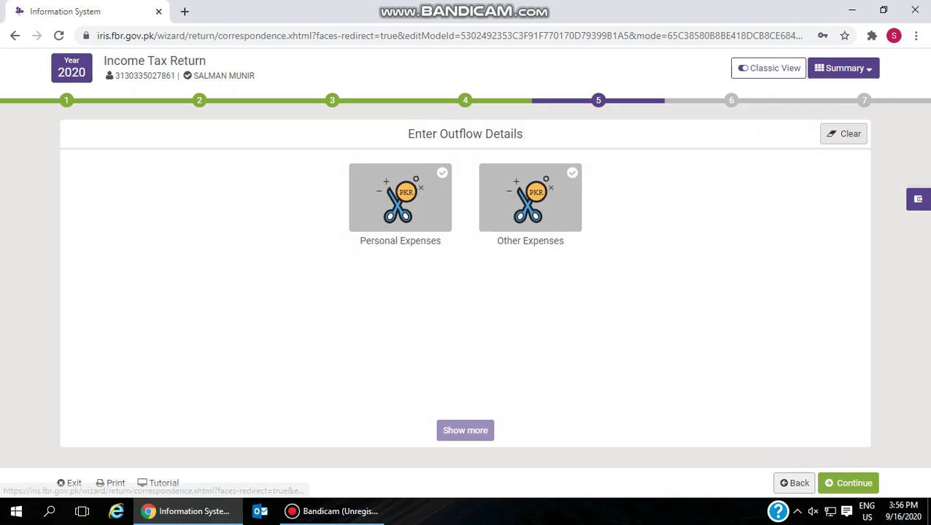
{"action": "left_click", "coordinate": [794, 482]}
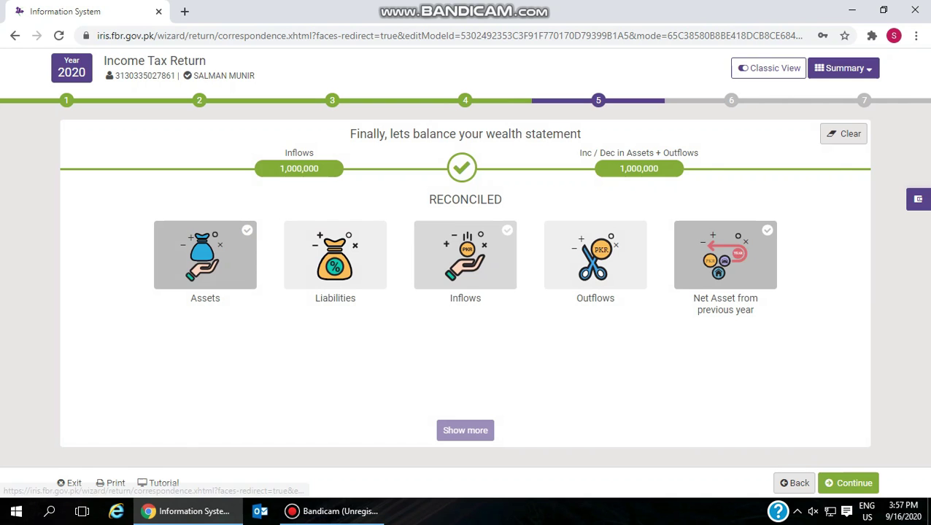
- Review the Inflows and Liabilities details of the wealth statement
{"action": "left_click", "coordinate": [464, 255]}
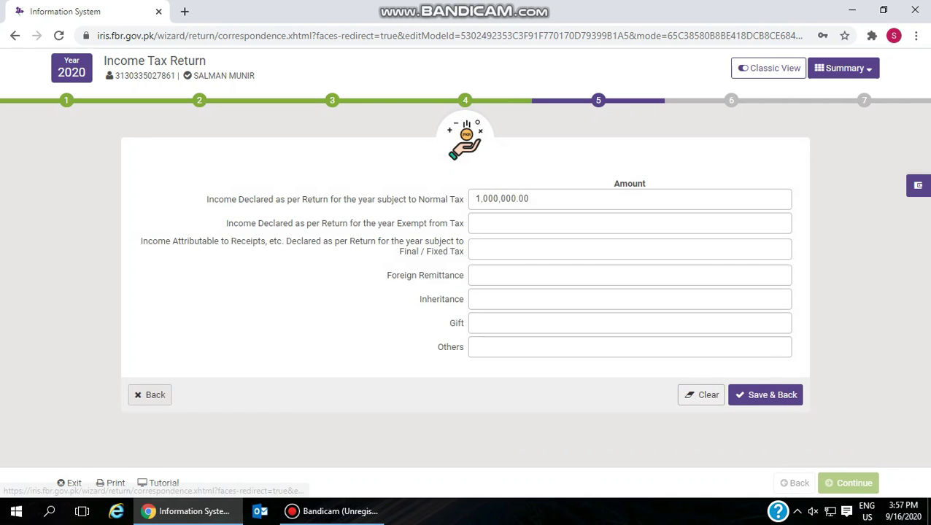
{"action": "left_click", "coordinate": [149, 394]}
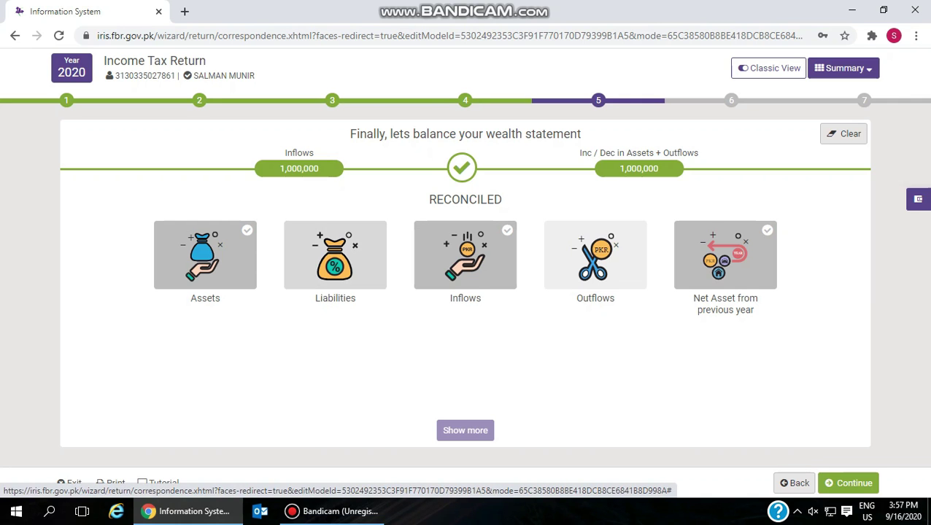
{"action": "left_click", "coordinate": [335, 256]}
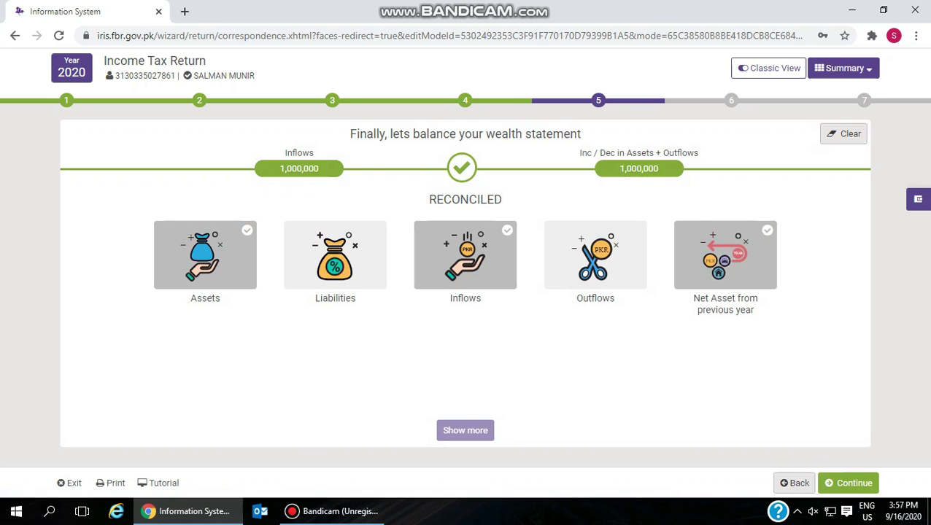
{"action": "left_click", "coordinate": [474, 264]}
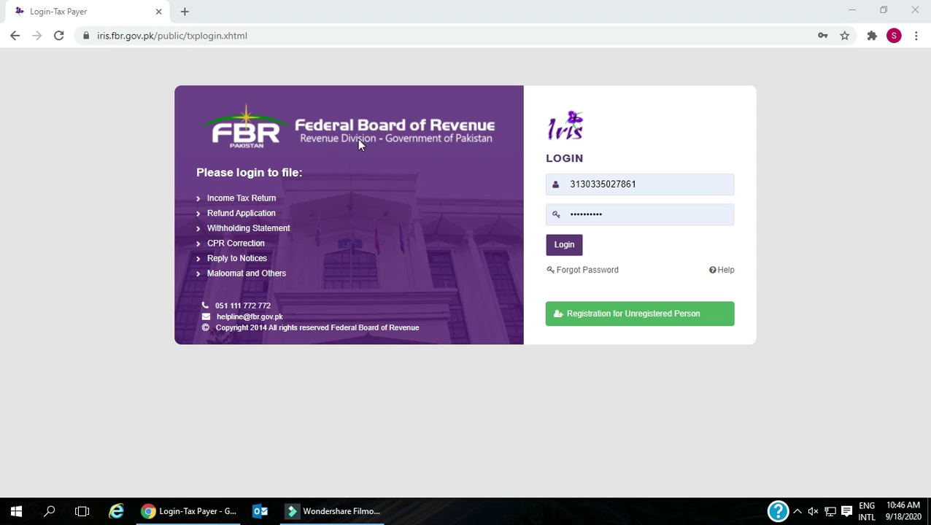
- Log back in to the Iris taxpayer portal
{"action": "left_click", "coordinate": [264, 35]}
{"action": "left_click", "coordinate": [620, 113]}
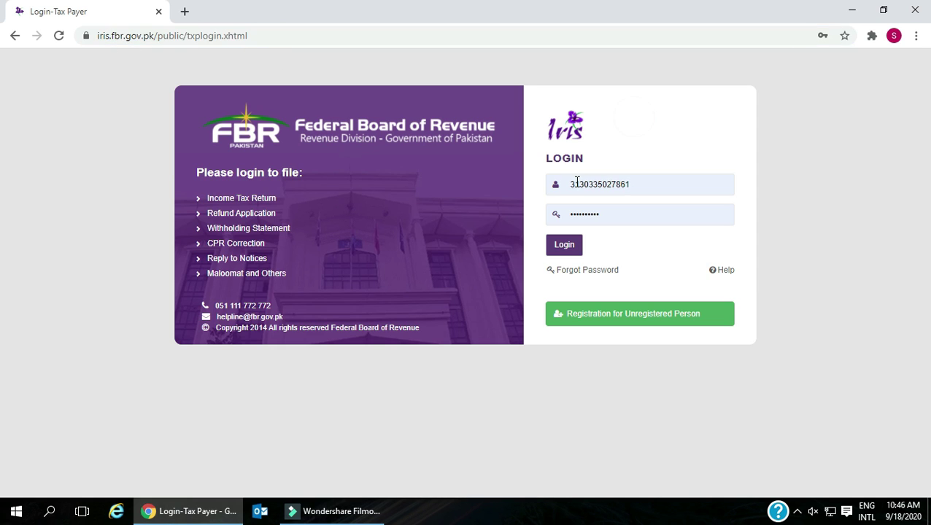
{"action": "left_click", "coordinate": [572, 249]}
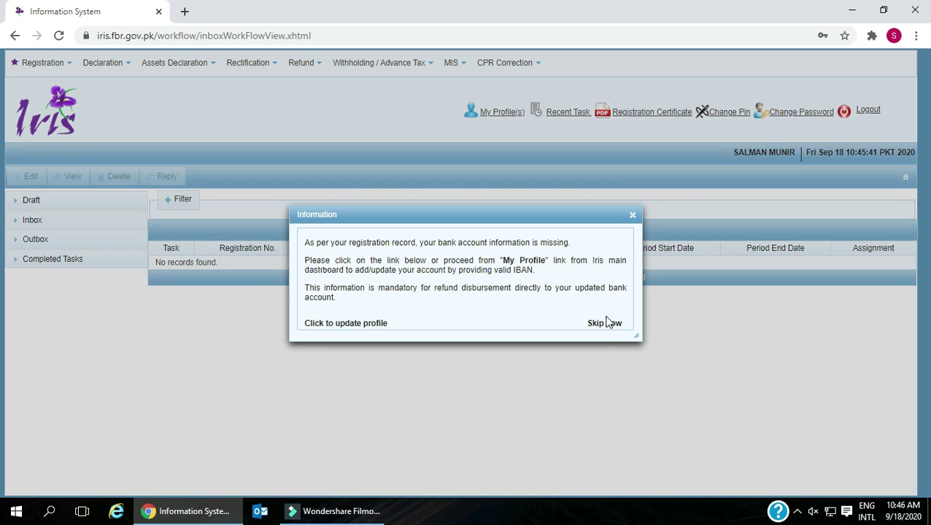
- Skip the bank account notice and start a new Normal Return (Ind/AOP/COY)
{"action": "left_click", "coordinate": [605, 322]}
{"action": "left_click", "coordinate": [124, 67]}
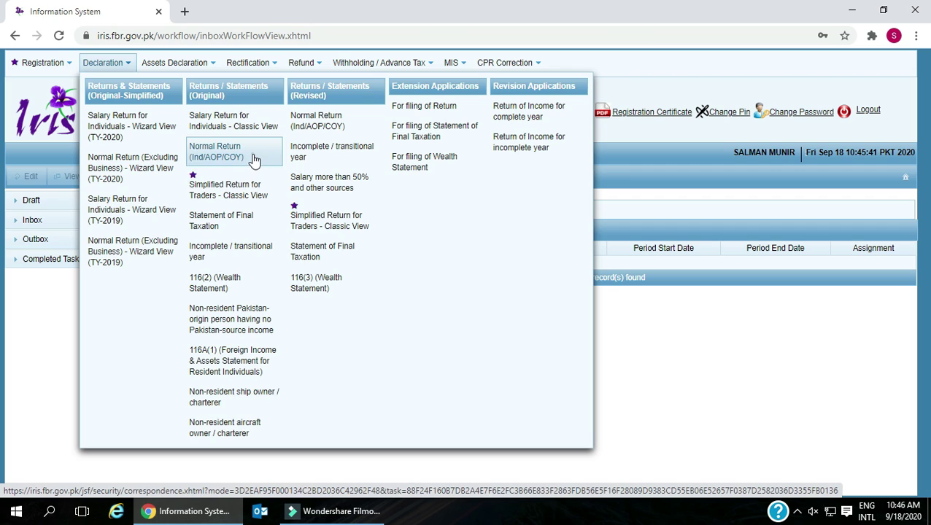
{"action": "left_click", "coordinate": [251, 162]}
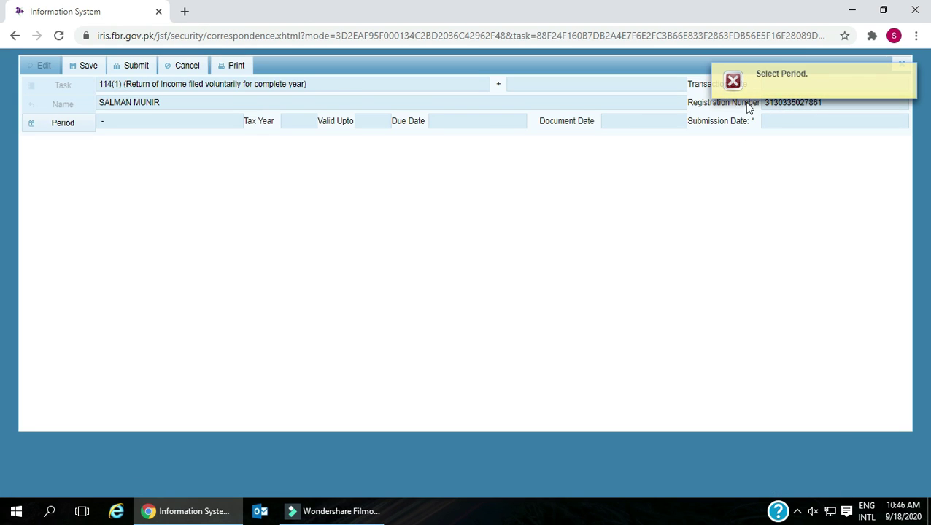
{"action": "left_click", "coordinate": [903, 69]}
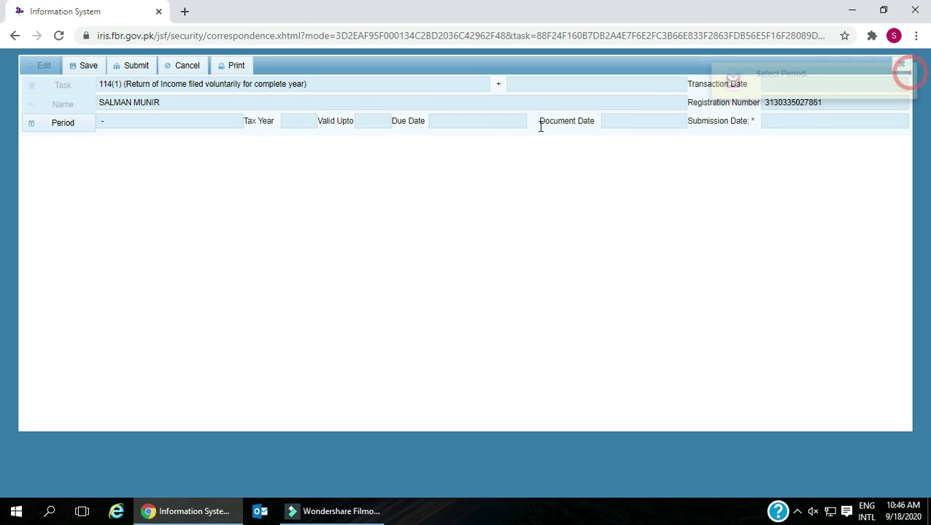
- Select the tax year 2020 period, 01-Jul-2019 to 30-Jun-2020
{"action": "left_click", "coordinate": [57, 125]}
{"action": "type", "text": "2020"}
{"action": "key", "text": "Return"}
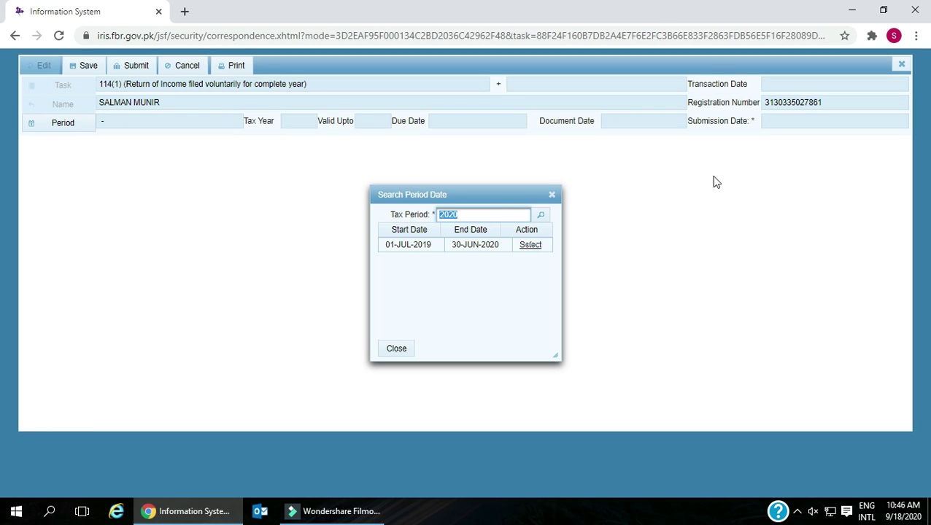
{"action": "left_click_drag", "start_coordinate": [385, 245], "coordinate": [433, 248]}
{"action": "double_click", "coordinate": [453, 245]}
{"action": "left_click", "coordinate": [532, 246]}
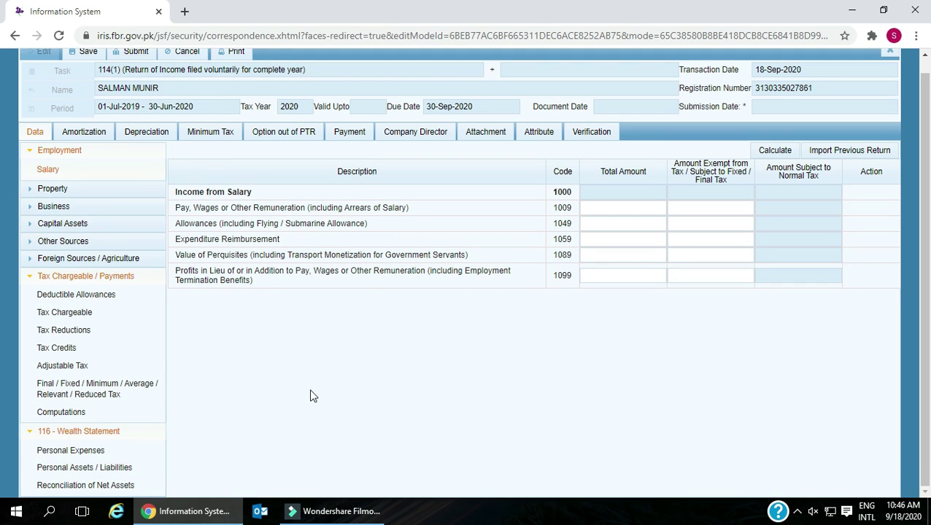
- Enter 1,000,000 as the salary total for code 1009 and calculate
{"action": "scroll", "coordinate": [310, 388], "scroll_direction": "up", "scroll_amount": 1}
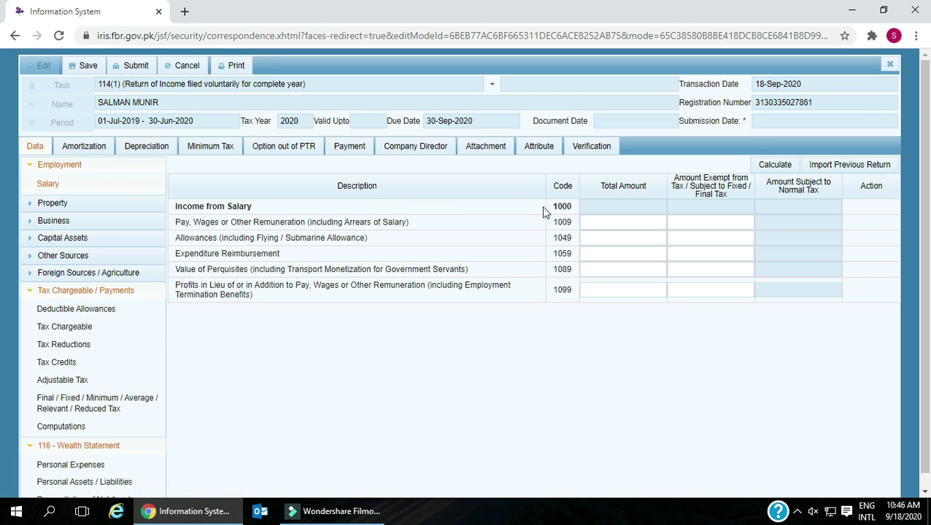
{"action": "left_click", "coordinate": [613, 221]}
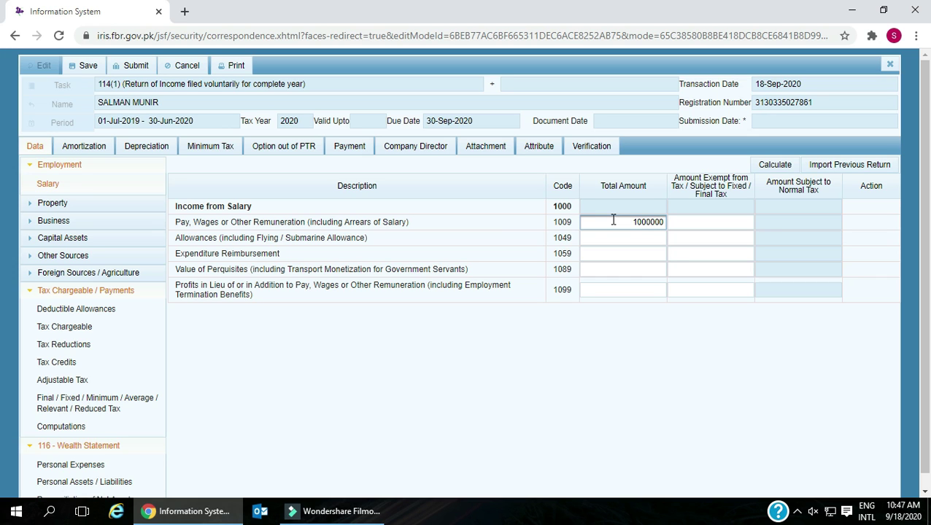
{"action": "left_click", "coordinate": [683, 218]}
{"action": "left_click", "coordinate": [682, 217]}
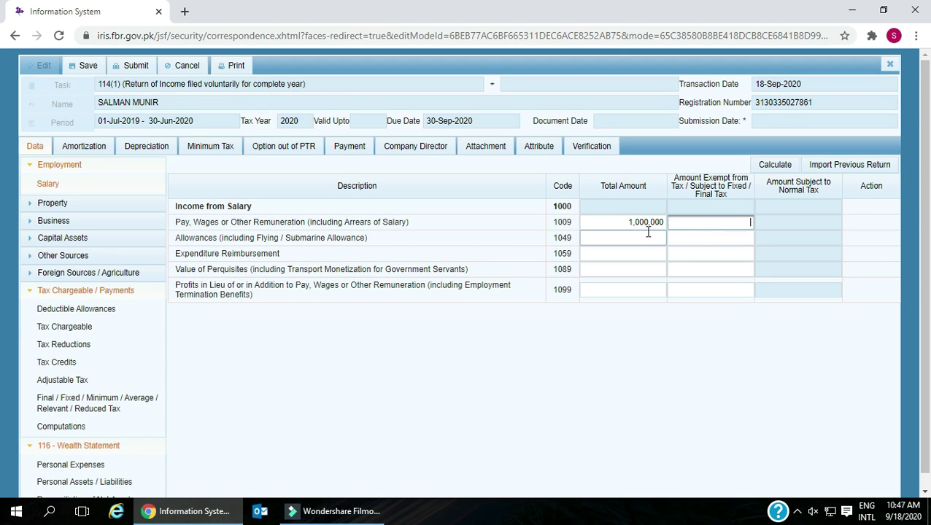
{"action": "left_click", "coordinate": [621, 223]}
{"action": "left_click", "coordinate": [678, 377]}
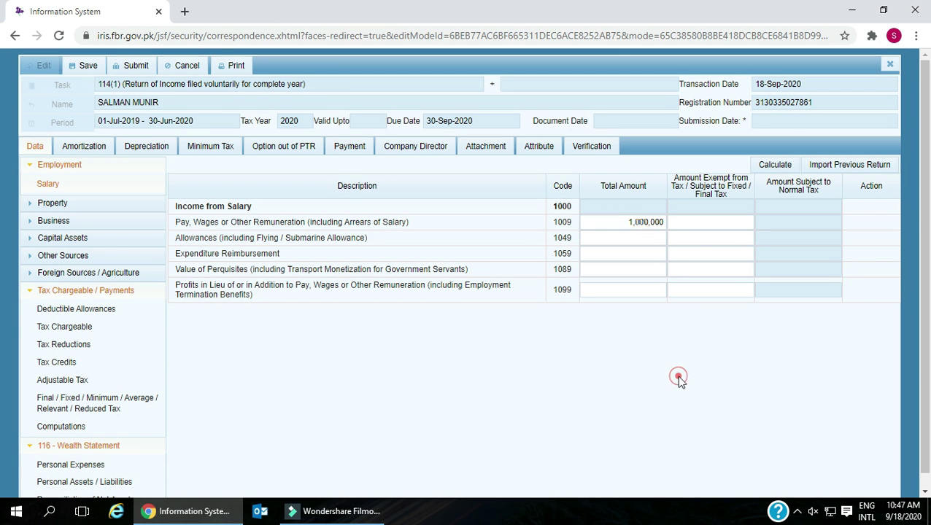
{"action": "left_click", "coordinate": [774, 165]}
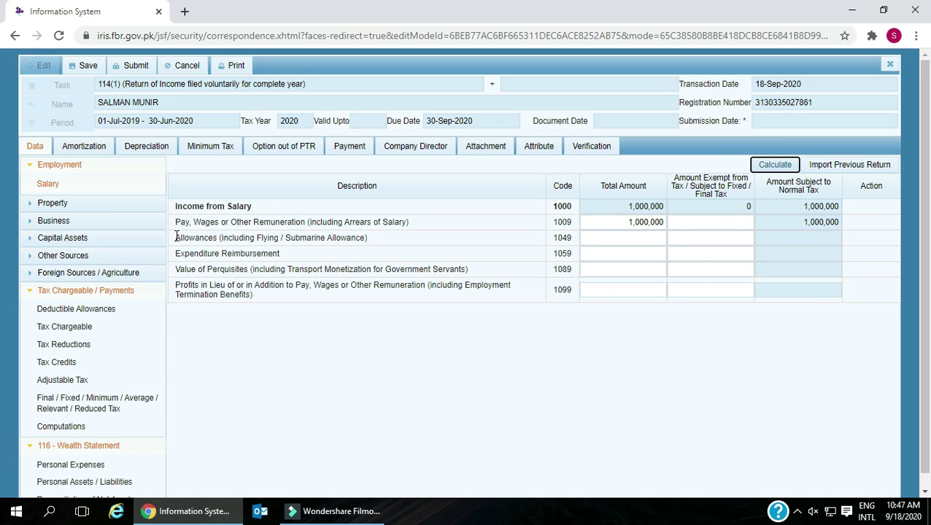
- Review the allowances, reimbursement, perquisites and termination benefit row descriptions
{"action": "left_click_drag", "start_coordinate": [175, 237], "coordinate": [365, 239]}
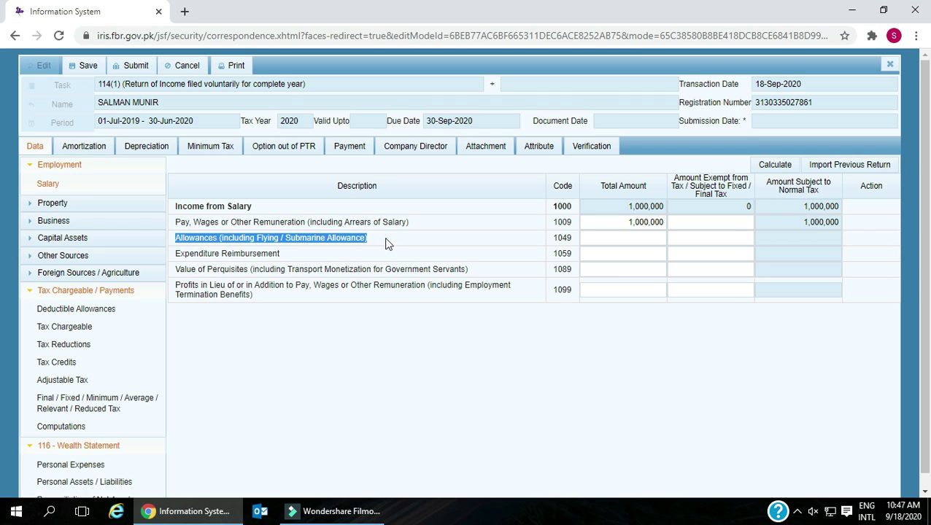
{"action": "left_click", "coordinate": [378, 252]}
{"action": "left_click_drag", "start_coordinate": [181, 254], "coordinate": [278, 254]}
{"action": "left_click", "coordinate": [281, 267]}
{"action": "left_click_drag", "start_coordinate": [176, 268], "coordinate": [496, 273]}
{"action": "left_click", "coordinate": [355, 330]}
{"action": "left_click_drag", "start_coordinate": [175, 286], "coordinate": [394, 304]}
{"action": "left_click", "coordinate": [361, 326]}
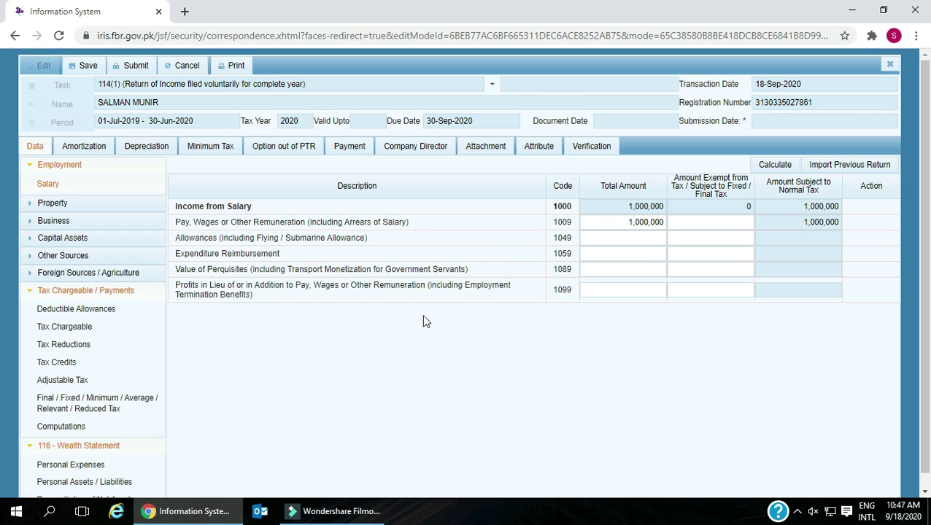
{"action": "left_click", "coordinate": [54, 203]}
{"action": "left_click", "coordinate": [77, 223]}
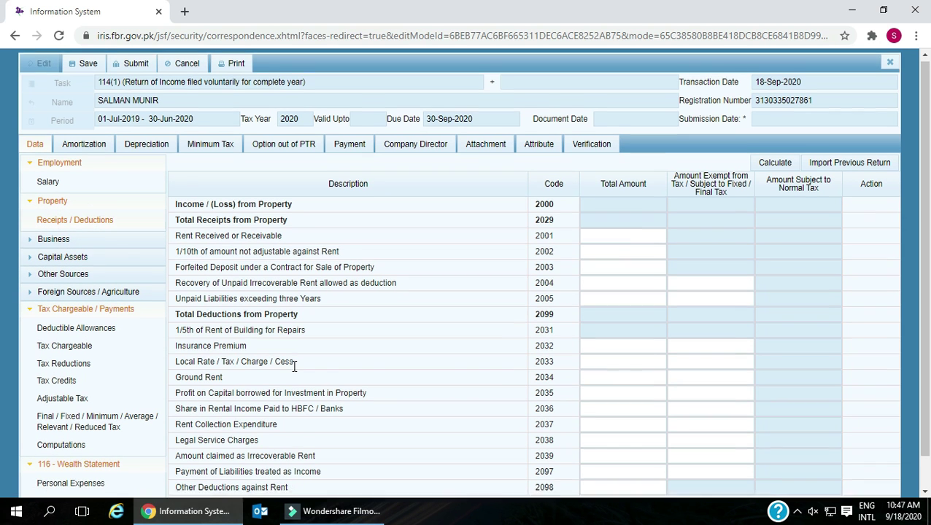
{"action": "scroll", "coordinate": [211, 218], "scroll_direction": "down", "scroll_amount": 1}
{"action": "left_click_drag", "start_coordinate": [175, 176], "coordinate": [316, 175]}
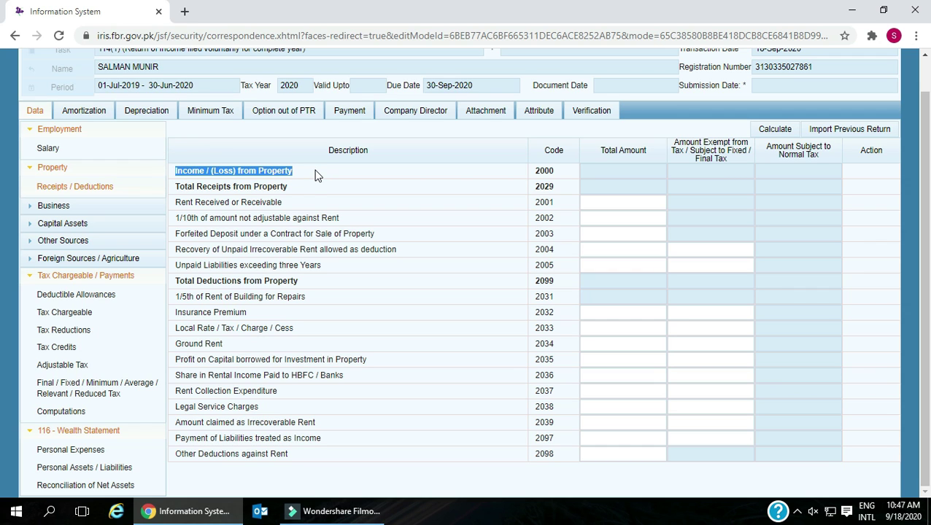
{"action": "left_click", "coordinate": [286, 186]}
{"action": "left_click_drag", "start_coordinate": [175, 187], "coordinate": [288, 188]}
{"action": "left_click", "coordinate": [255, 208]}
{"action": "left_click_drag", "start_coordinate": [176, 202], "coordinate": [290, 208]}
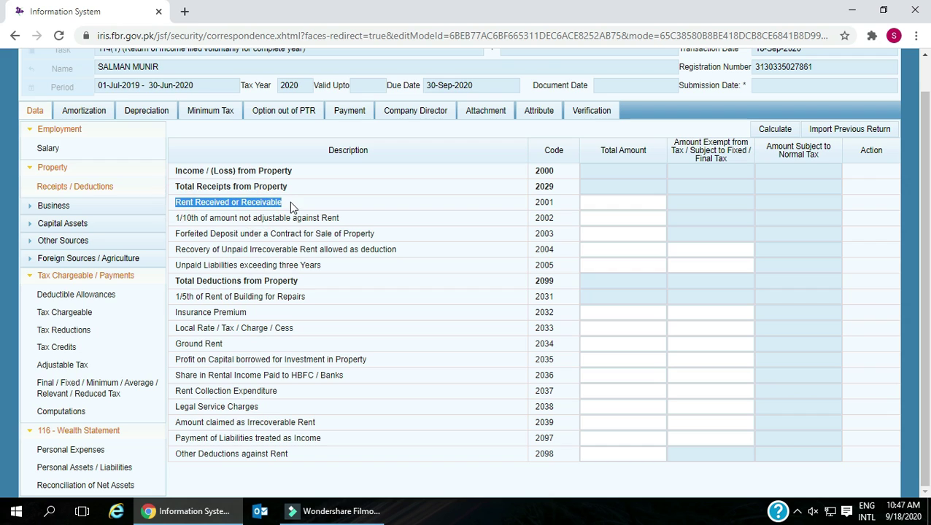
{"action": "left_click", "coordinate": [255, 216]}
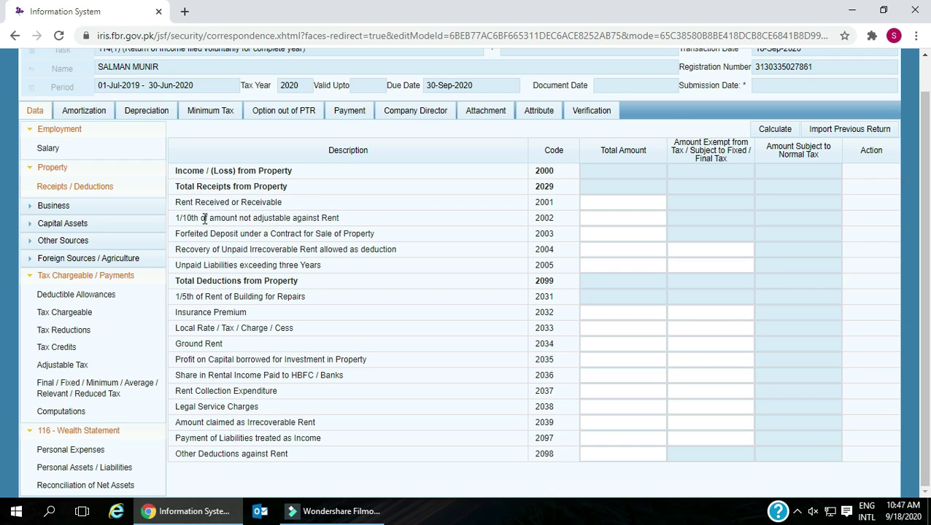
{"action": "left_click_drag", "start_coordinate": [176, 218], "coordinate": [358, 222]}
{"action": "left_click", "coordinate": [358, 221]}
{"action": "left_click_drag", "start_coordinate": [322, 266], "coordinate": [302, 284]}
{"action": "left_click", "coordinate": [325, 284]}
{"action": "left_click", "coordinate": [245, 301]}
{"action": "left_click_drag", "start_coordinate": [175, 297], "coordinate": [307, 302]}
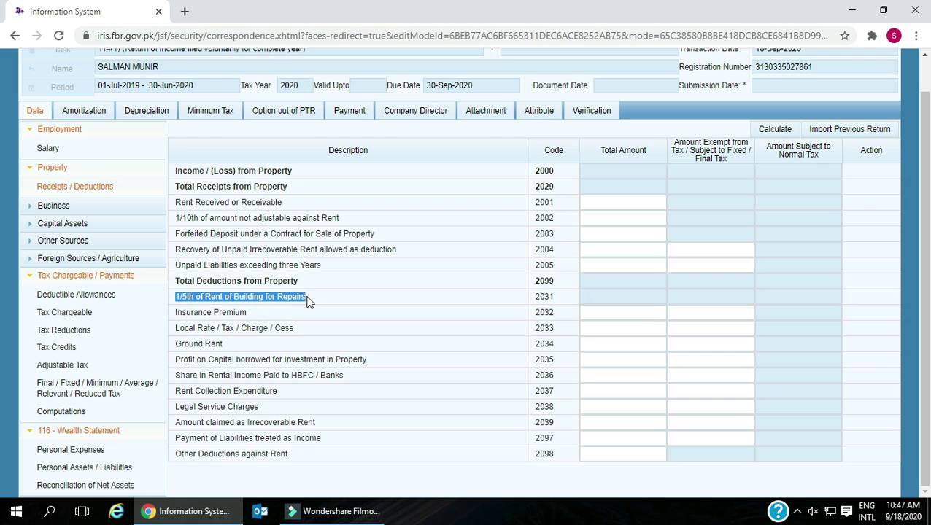
{"action": "left_click", "coordinate": [250, 309]}
{"action": "left_click_drag", "start_coordinate": [178, 313], "coordinate": [250, 314]}
{"action": "left_click", "coordinate": [220, 326]}
{"action": "left_click_drag", "start_coordinate": [182, 329], "coordinate": [294, 329]}
{"action": "left_click", "coordinate": [911, 298]}
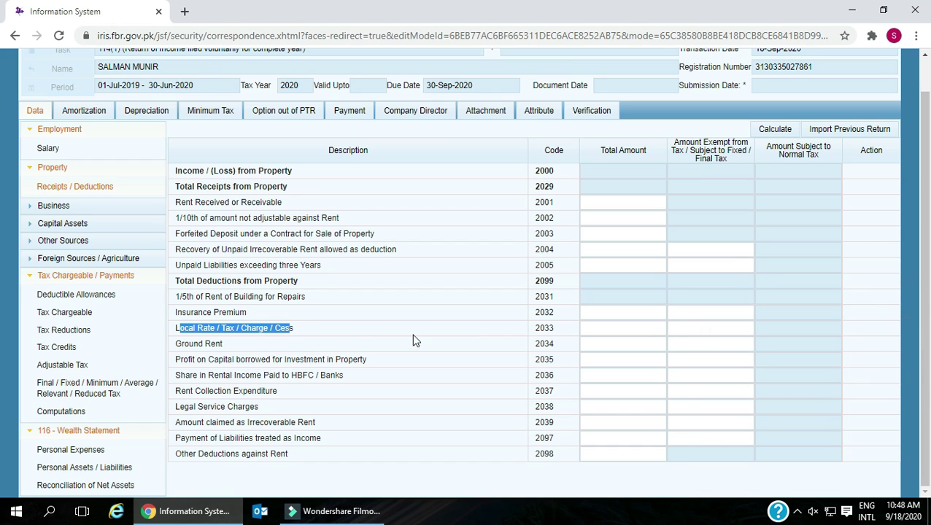
{"action": "left_click", "coordinate": [211, 356]}
{"action": "left_click_drag", "start_coordinate": [176, 344], "coordinate": [222, 348]}
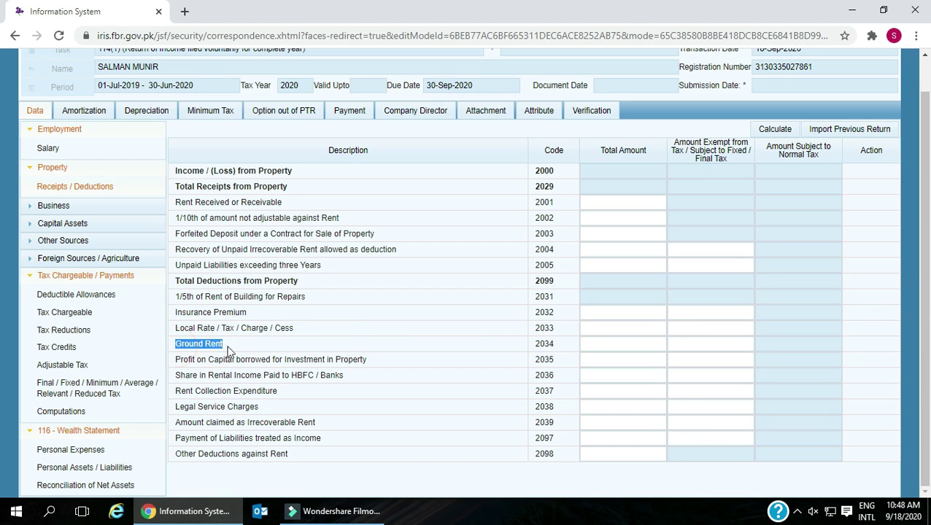
{"action": "left_click", "coordinate": [221, 358]}
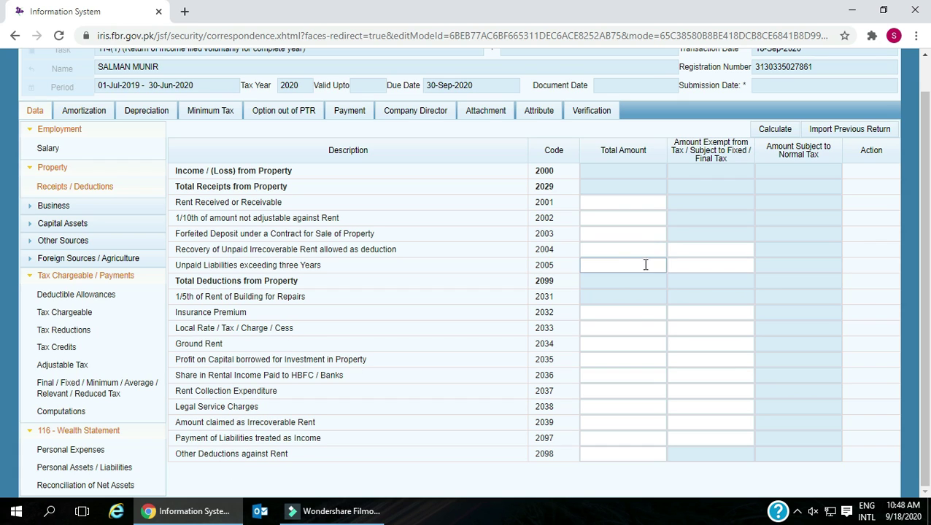
{"action": "left_click", "coordinate": [64, 210]}
- Review the Manufacturing / Trading revenue, selling expense, cost of sales, stock, purchases and wages lines
{"action": "left_click", "coordinate": [65, 223]}
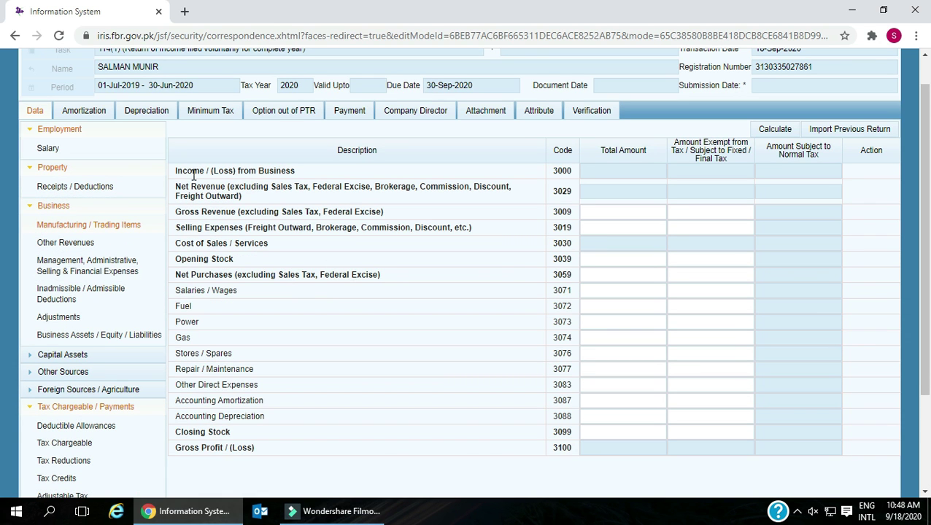
{"action": "left_click_drag", "start_coordinate": [175, 178], "coordinate": [310, 175]}
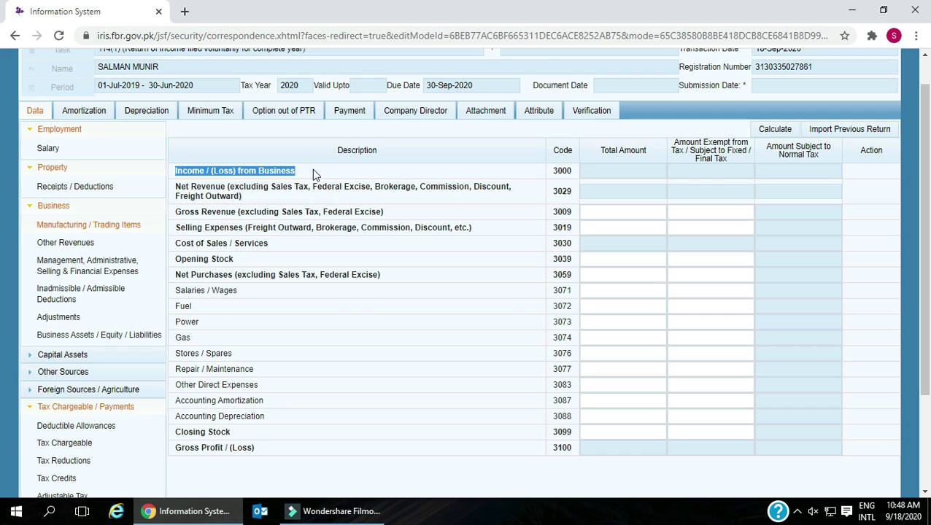
{"action": "left_click_drag", "start_coordinate": [174, 188], "coordinate": [277, 205]}
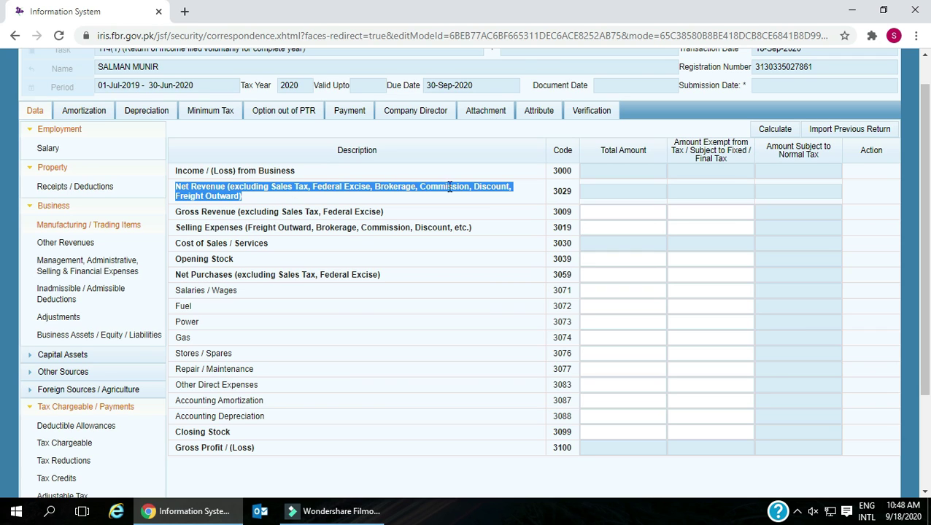
{"action": "left_click_drag", "start_coordinate": [175, 215], "coordinate": [367, 214]}
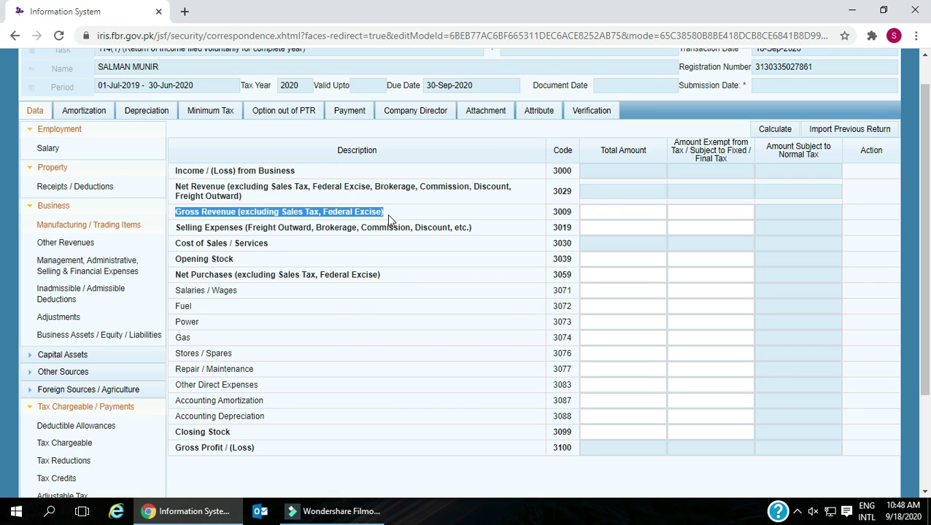
{"action": "left_click_drag", "start_coordinate": [175, 230], "coordinate": [478, 227]}
{"action": "left_click", "coordinate": [307, 252]}
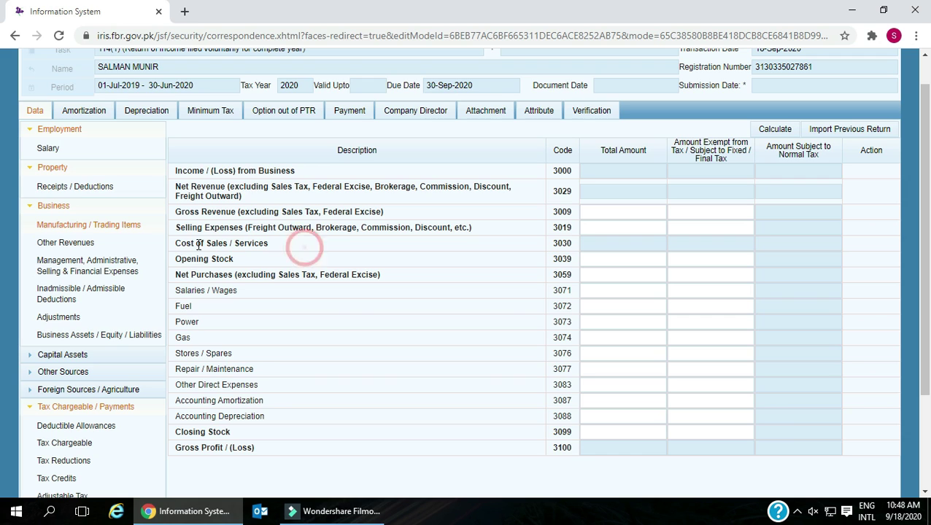
{"action": "left_click_drag", "start_coordinate": [177, 244], "coordinate": [278, 250]}
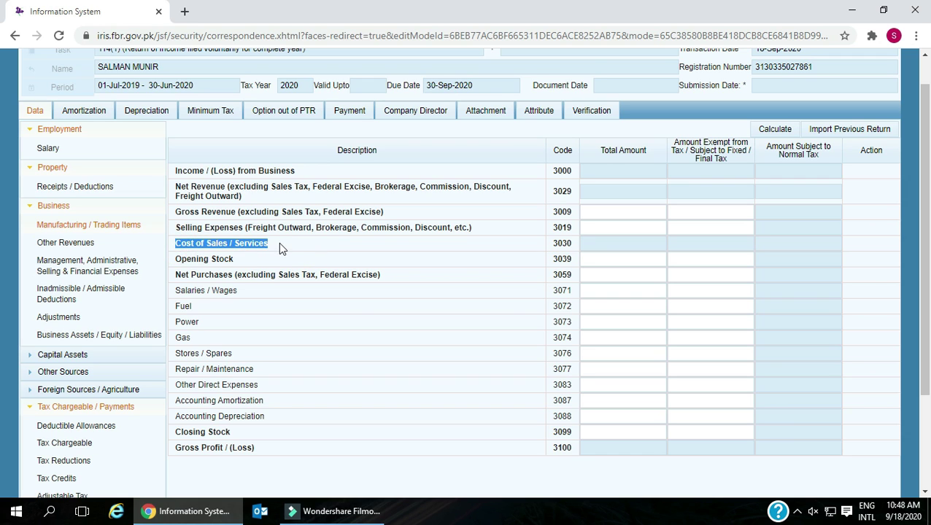
{"action": "left_click_drag", "start_coordinate": [177, 259], "coordinate": [234, 260]}
{"action": "left_click_drag", "start_coordinate": [177, 275], "coordinate": [388, 284]}
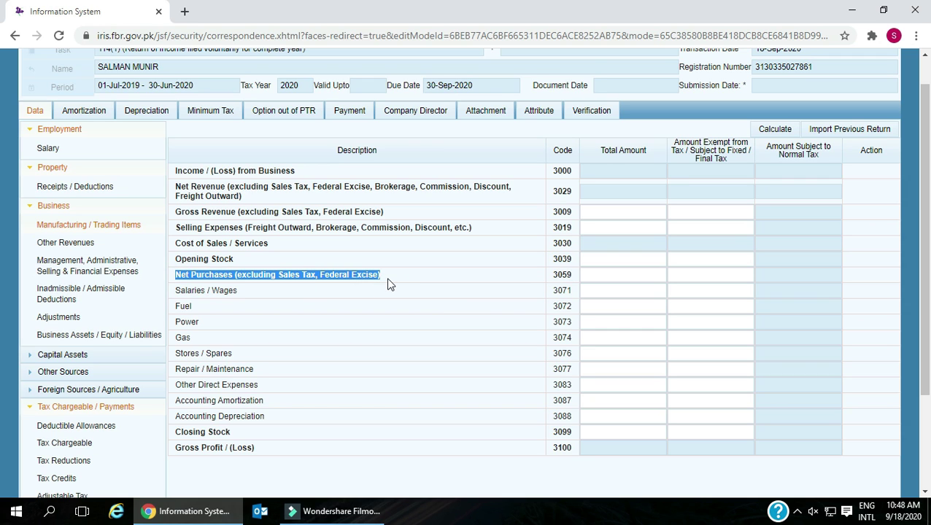
{"action": "left_click_drag", "start_coordinate": [178, 291], "coordinate": [235, 291]}
{"action": "left_click", "coordinate": [178, 307]}
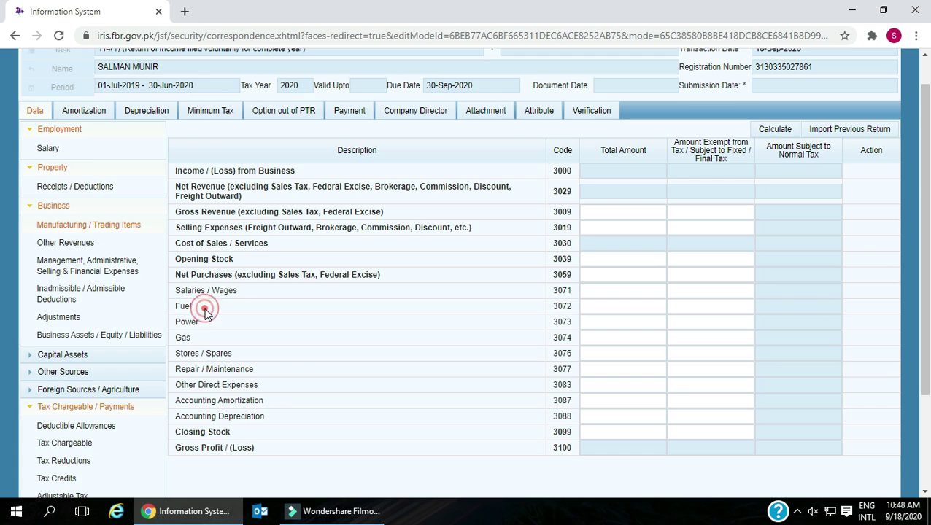
- Review the gas, stores, repair, direct expense, amortization, depreciation and closing stock lines
{"action": "scroll", "coordinate": [204, 306], "scroll_direction": "down", "scroll_amount": 1}
{"action": "left_click_drag", "start_coordinate": [175, 253], "coordinate": [204, 261]}
{"action": "double_click", "coordinate": [182, 270]}
{"action": "double_click", "coordinate": [183, 285]}
{"action": "left_click", "coordinate": [225, 285]}
{"action": "left_click_drag", "start_coordinate": [178, 300], "coordinate": [254, 300]}
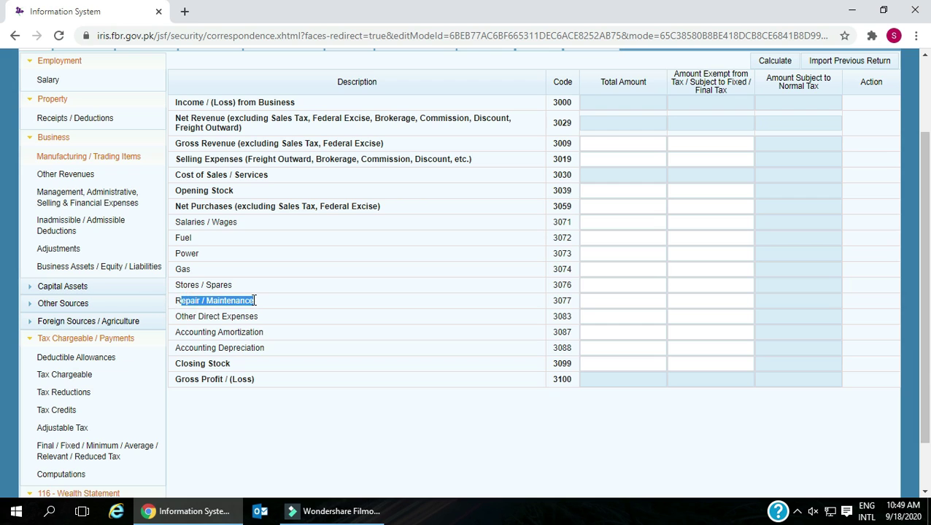
{"action": "left_click_drag", "start_coordinate": [177, 316], "coordinate": [270, 322]}
{"action": "left_click_drag", "start_coordinate": [178, 332], "coordinate": [270, 337]}
{"action": "left_click_drag", "start_coordinate": [179, 348], "coordinate": [266, 382]}
{"action": "left_click", "coordinate": [330, 332]}
- Recalculate the return totals, then move to Other Revenues
{"action": "scroll", "coordinate": [587, 279], "scroll_direction": "up", "scroll_amount": 3}
{"action": "left_click", "coordinate": [772, 165]}
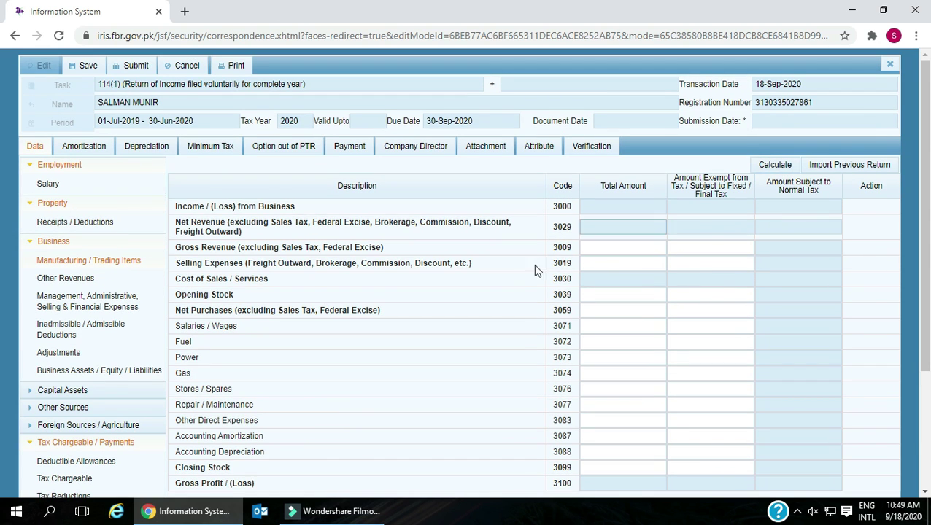
{"action": "scroll", "coordinate": [336, 292], "scroll_direction": "down", "scroll_amount": 1}
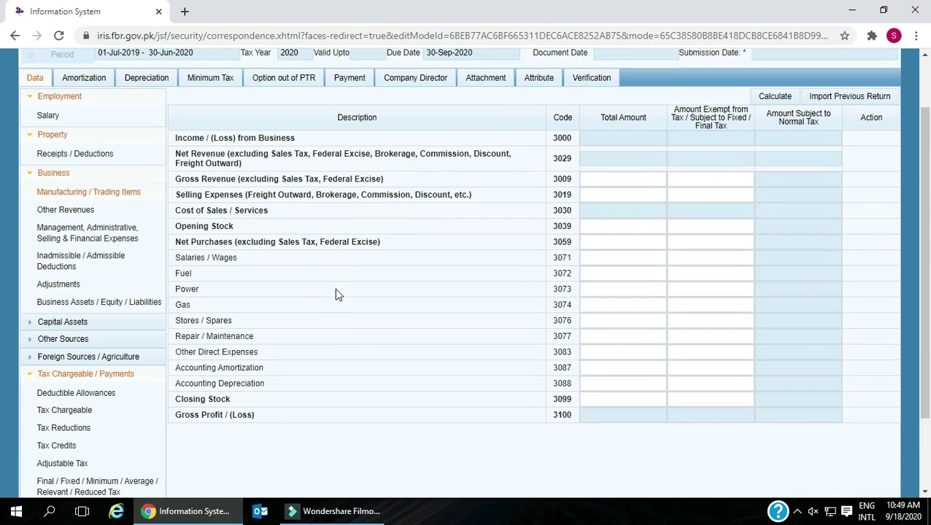
{"action": "left_click", "coordinate": [65, 209]}
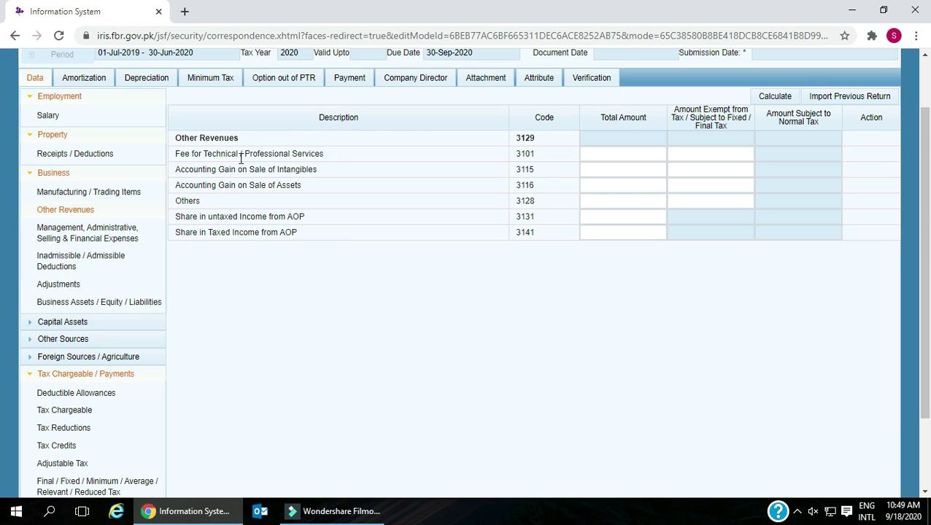
- Go over the Other Revenues lines, from professional services fees to AOP income shares, then open the expenses table
{"action": "left_click_drag", "start_coordinate": [176, 155], "coordinate": [329, 157]}
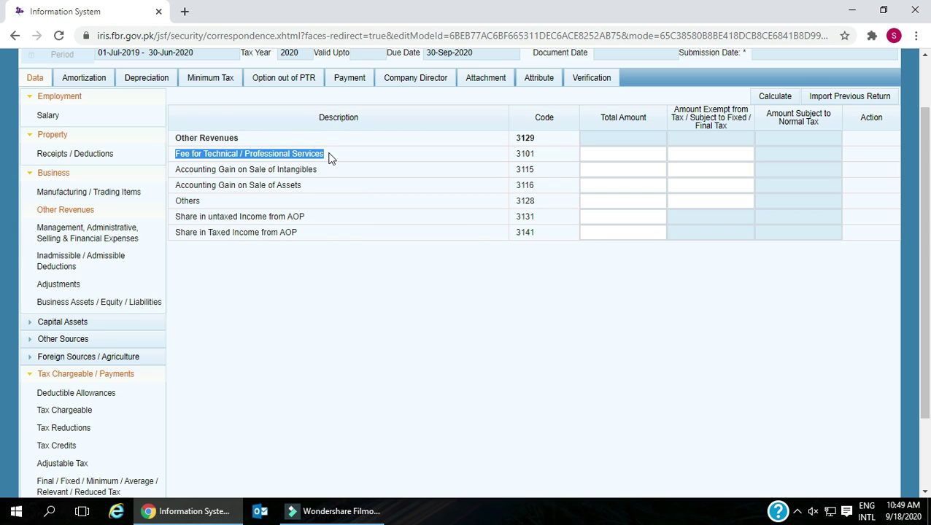
{"action": "left_click", "coordinate": [655, 153]}
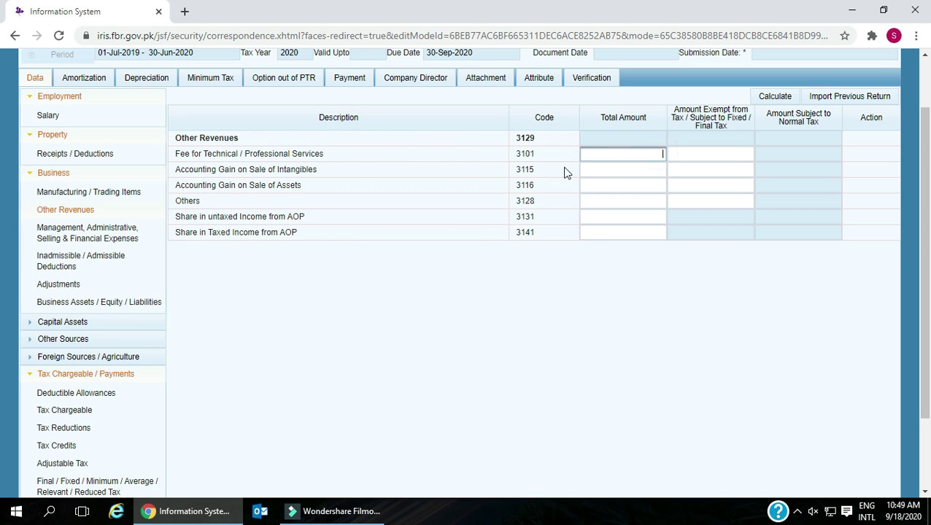
{"action": "left_click_drag", "start_coordinate": [181, 169], "coordinate": [339, 180]}
{"action": "left_click_drag", "start_coordinate": [197, 184], "coordinate": [305, 187]}
{"action": "double_click", "coordinate": [183, 201]}
{"action": "left_click_drag", "start_coordinate": [182, 217], "coordinate": [315, 222]}
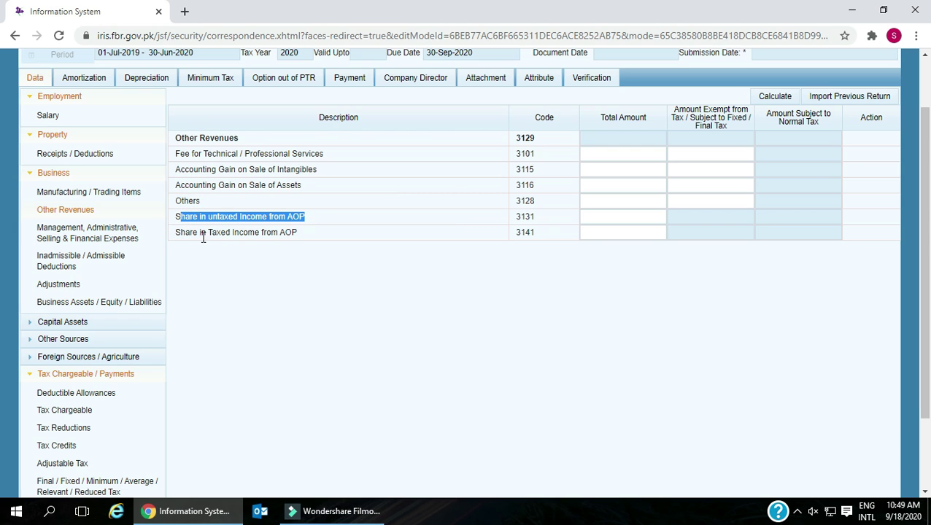
{"action": "left_click_drag", "start_coordinate": [175, 232], "coordinate": [321, 234]}
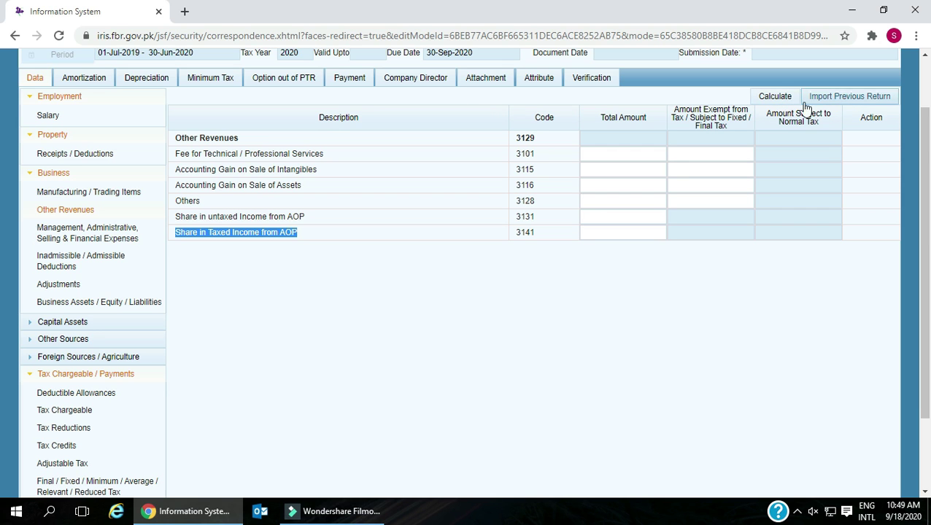
{"action": "left_click", "coordinate": [98, 232]}
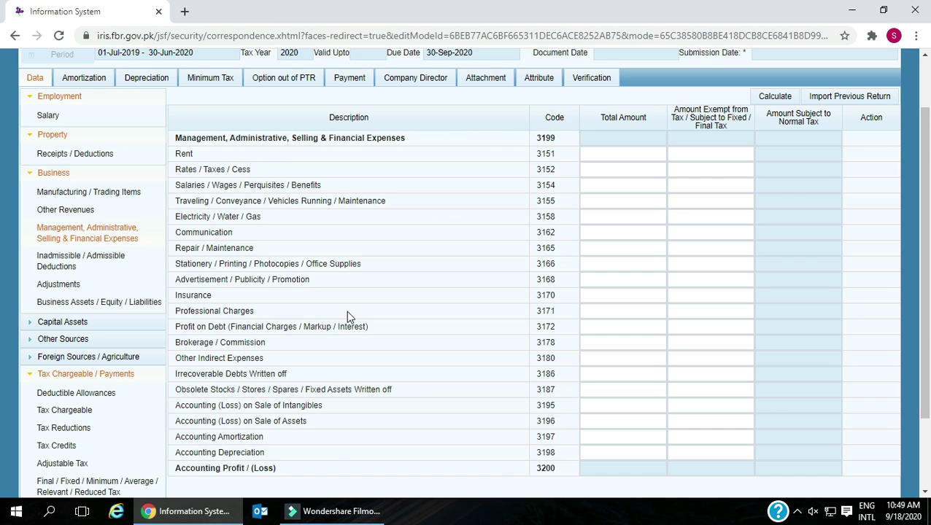
{"action": "scroll", "coordinate": [346, 310], "scroll_direction": "up", "scroll_amount": 1}
{"action": "scroll", "coordinate": [212, 184], "scroll_direction": "down", "scroll_amount": 1}
{"action": "double_click", "coordinate": [182, 153]}
{"action": "scroll", "coordinate": [196, 160], "scroll_direction": "down", "scroll_amount": 1}
{"action": "left_click_drag", "start_coordinate": [183, 102], "coordinate": [249, 102]}
{"action": "left_click_drag", "start_coordinate": [179, 117], "coordinate": [328, 124]}
{"action": "left_click", "coordinate": [321, 134]}
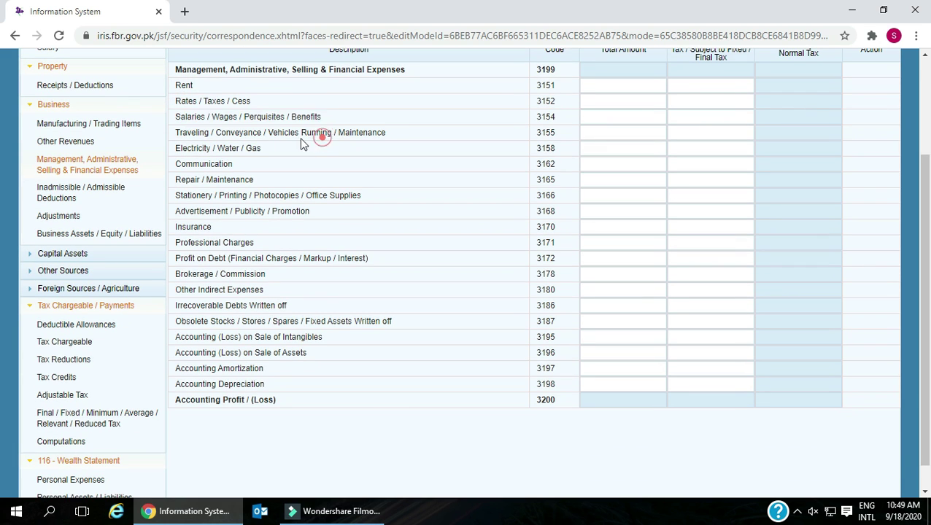
{"action": "left_click_drag", "start_coordinate": [175, 132], "coordinate": [415, 138]}
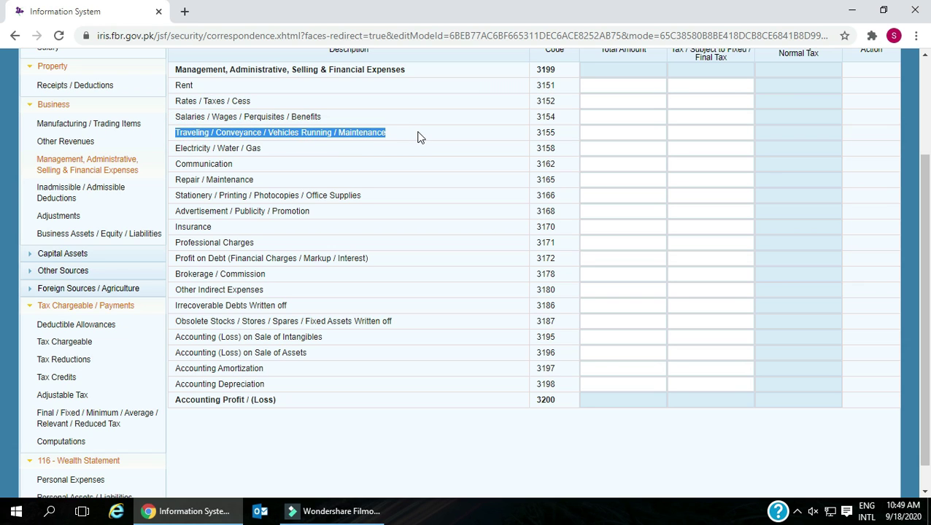
{"action": "left_click_drag", "start_coordinate": [176, 149], "coordinate": [264, 150]}
{"action": "left_click_drag", "start_coordinate": [173, 164], "coordinate": [239, 166]}
{"action": "left_click_drag", "start_coordinate": [177, 180], "coordinate": [262, 187]}
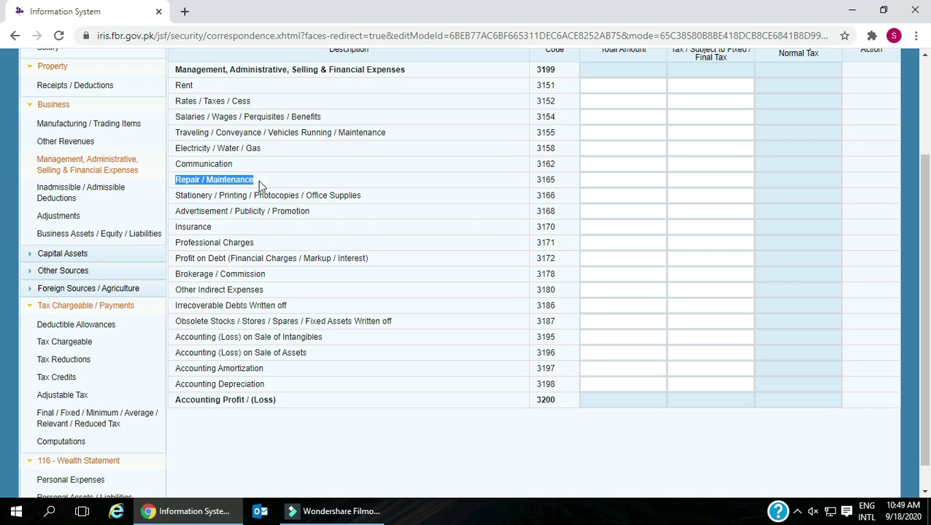
{"action": "left_click", "coordinate": [181, 196]}
{"action": "left_click_drag", "start_coordinate": [180, 196], "coordinate": [363, 203]}
{"action": "left_click_drag", "start_coordinate": [175, 211], "coordinate": [259, 210]}
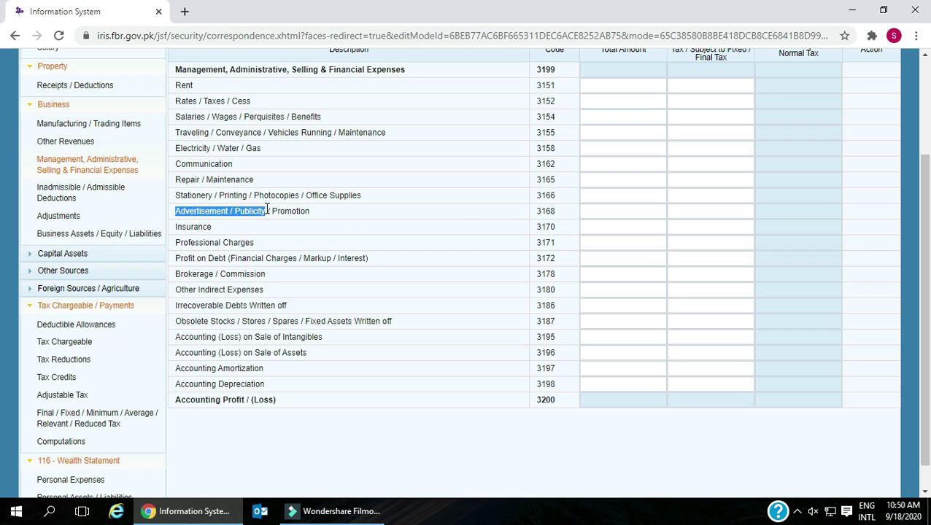
{"action": "left_click_drag", "start_coordinate": [272, 211], "coordinate": [317, 217]}
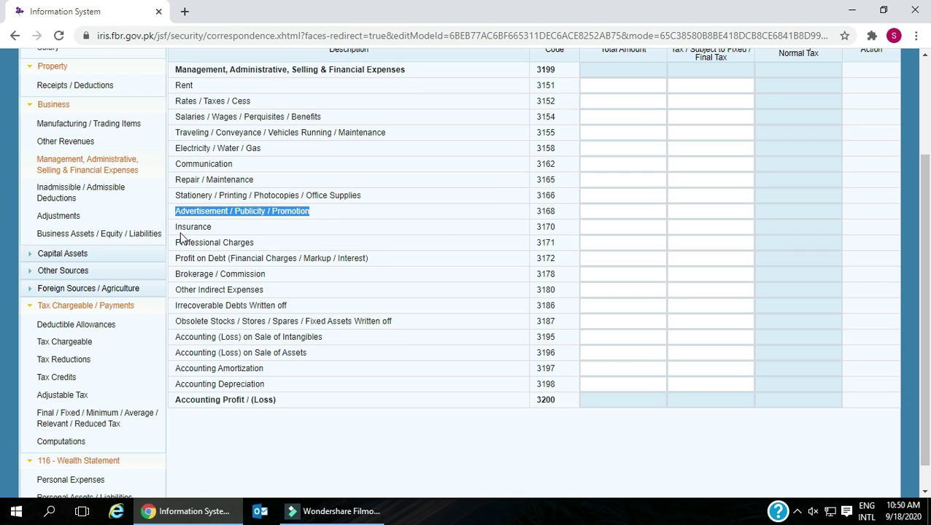
{"action": "left_click_drag", "start_coordinate": [175, 228], "coordinate": [238, 243]}
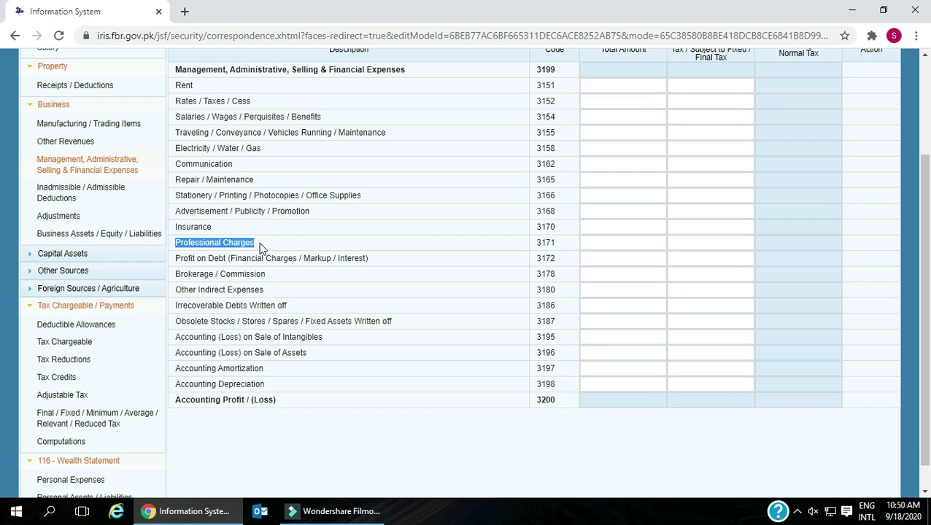
{"action": "left_click_drag", "start_coordinate": [175, 258], "coordinate": [373, 267]}
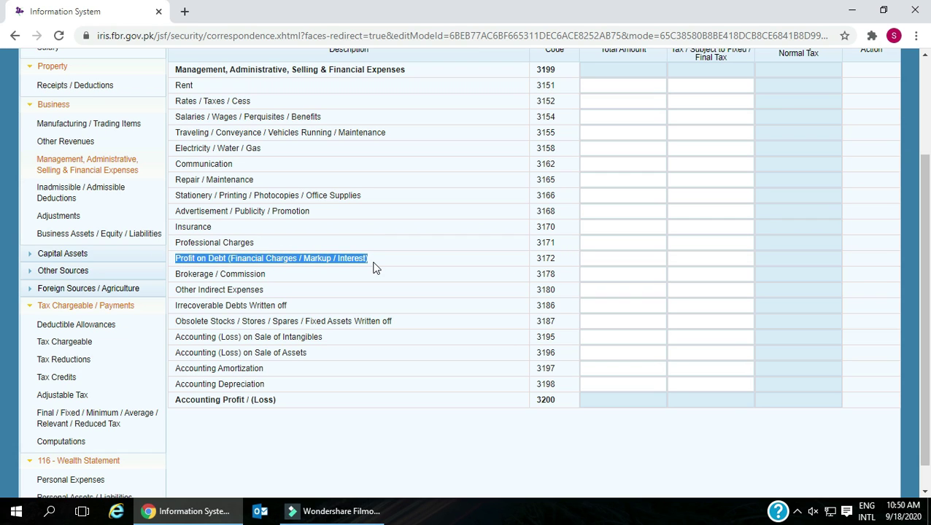
{"action": "left_click_drag", "start_coordinate": [175, 275], "coordinate": [258, 275]}
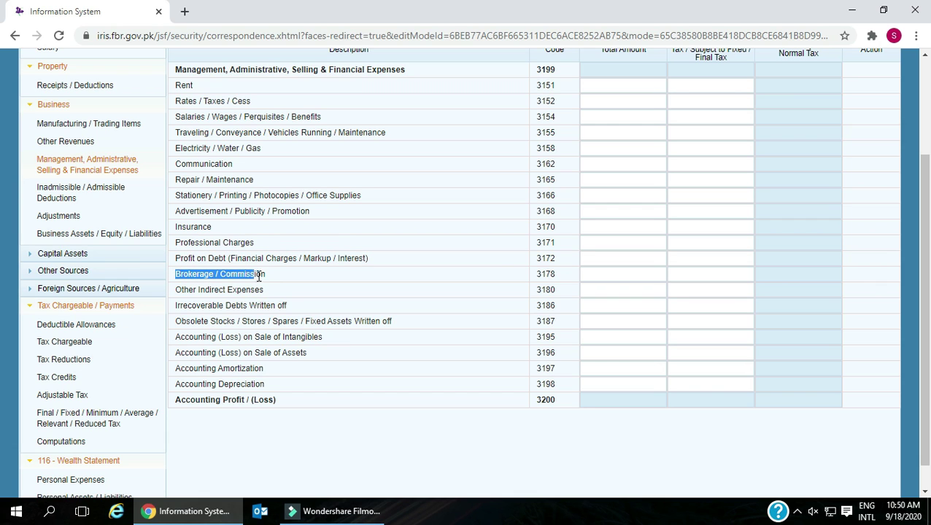
{"action": "left_click_drag", "start_coordinate": [177, 290], "coordinate": [271, 295]}
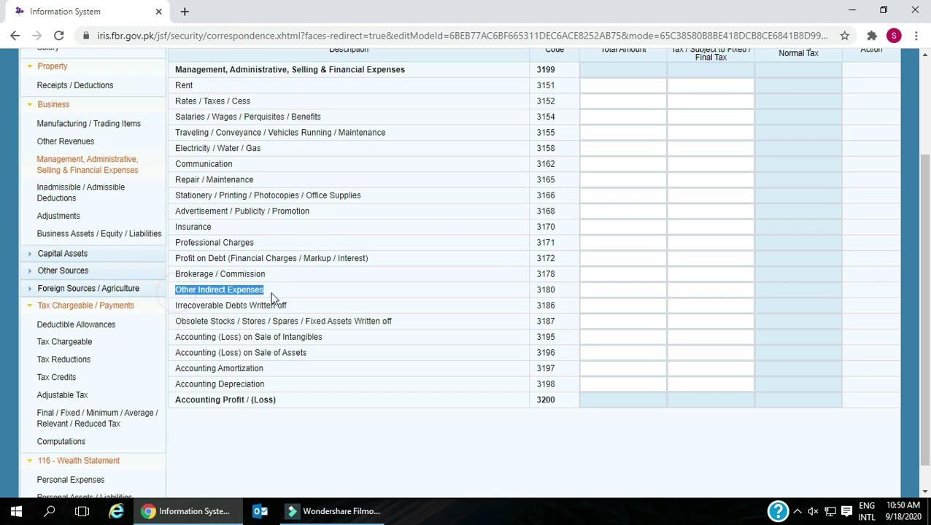
{"action": "left_click_drag", "start_coordinate": [178, 309], "coordinate": [296, 311]}
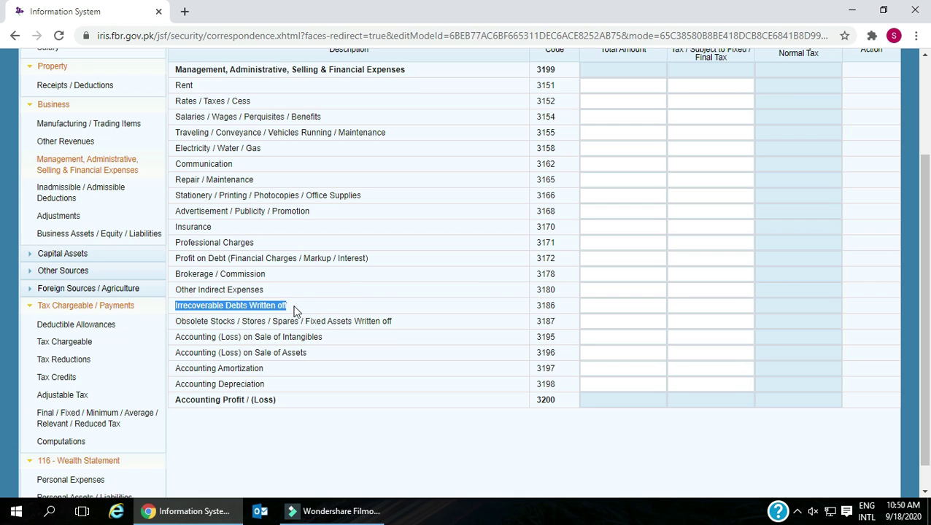
{"action": "double_click", "coordinate": [174, 322]}
{"action": "left_click_drag", "start_coordinate": [216, 321], "coordinate": [416, 328]}
{"action": "left_click_drag", "start_coordinate": [182, 337], "coordinate": [324, 336]}
{"action": "left_click_drag", "start_coordinate": [181, 353], "coordinate": [295, 356]}
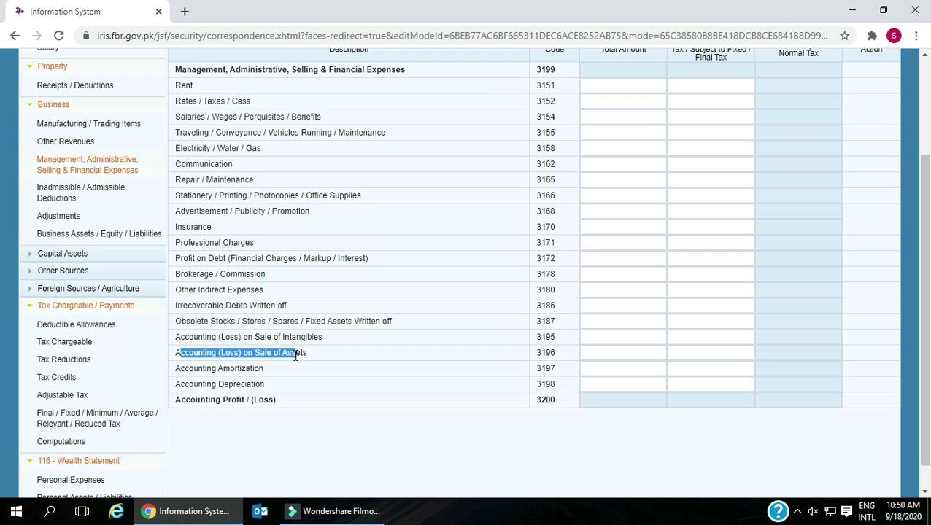
{"action": "left_click_drag", "start_coordinate": [183, 372], "coordinate": [248, 370]}
{"action": "left_click", "coordinate": [213, 381]}
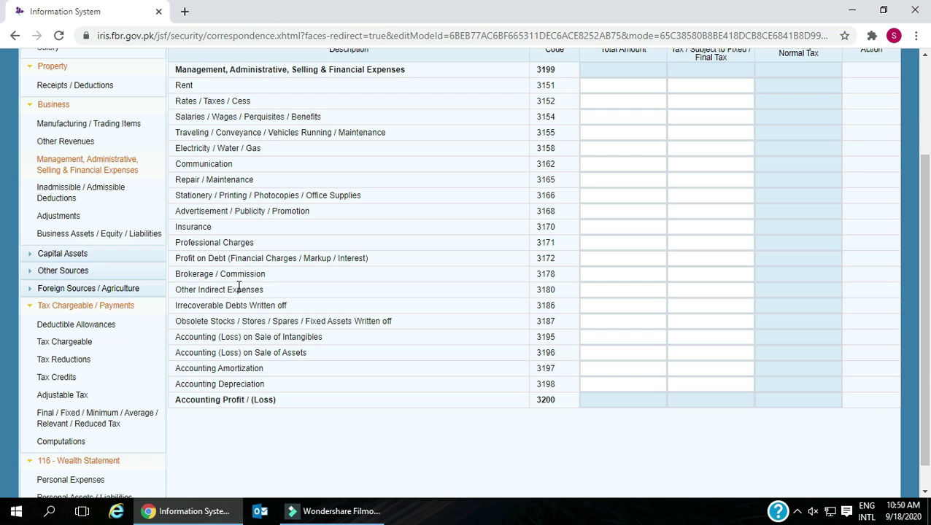
- Open the Inadmissible / Admissible Deductions schedule and point out the doubtful debts provision row
{"action": "left_click", "coordinate": [86, 193]}
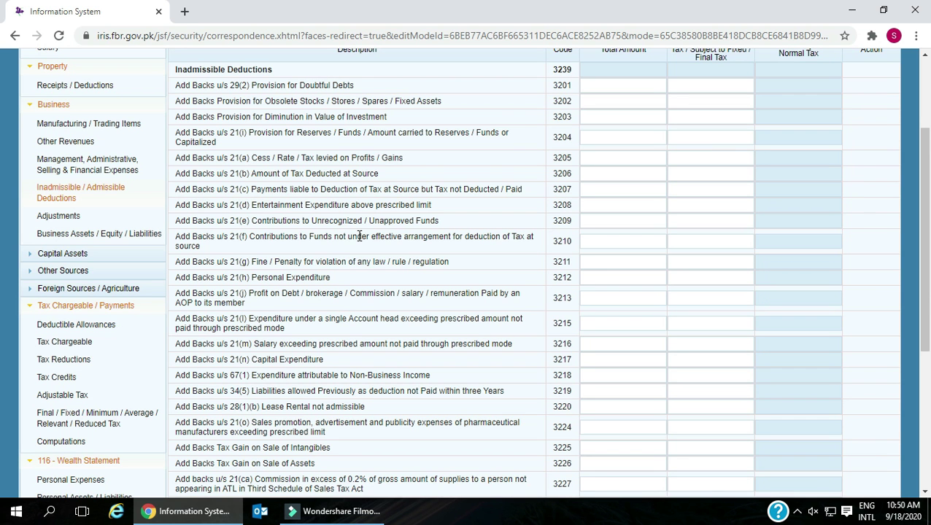
{"action": "scroll", "coordinate": [359, 235], "scroll_direction": "up", "scroll_amount": 2}
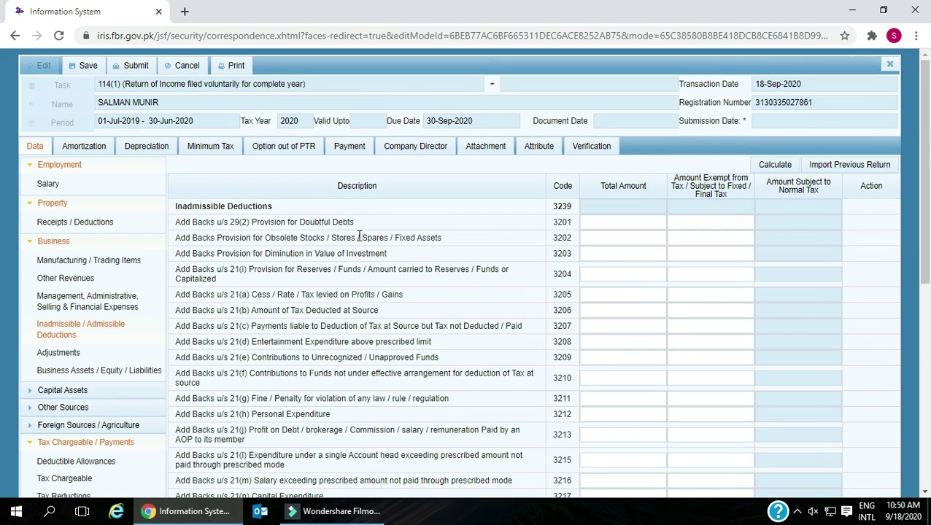
{"action": "left_click_drag", "start_coordinate": [178, 224], "coordinate": [363, 233]}
{"action": "left_click", "coordinate": [369, 227]}
{"action": "scroll", "coordinate": [367, 226], "scroll_direction": "down", "scroll_amount": 1}
- Review add-back rows 3202–3206: obsolete stocks, investment diminution, reserves, cess on profits, tax deducted at source
{"action": "left_click_drag", "start_coordinate": [177, 169], "coordinate": [430, 172]}
{"action": "left_click_drag", "start_coordinate": [174, 184], "coordinate": [407, 190]}
{"action": "left_click_drag", "start_coordinate": [181, 202], "coordinate": [231, 209]}
{"action": "left_click", "coordinate": [264, 217]}
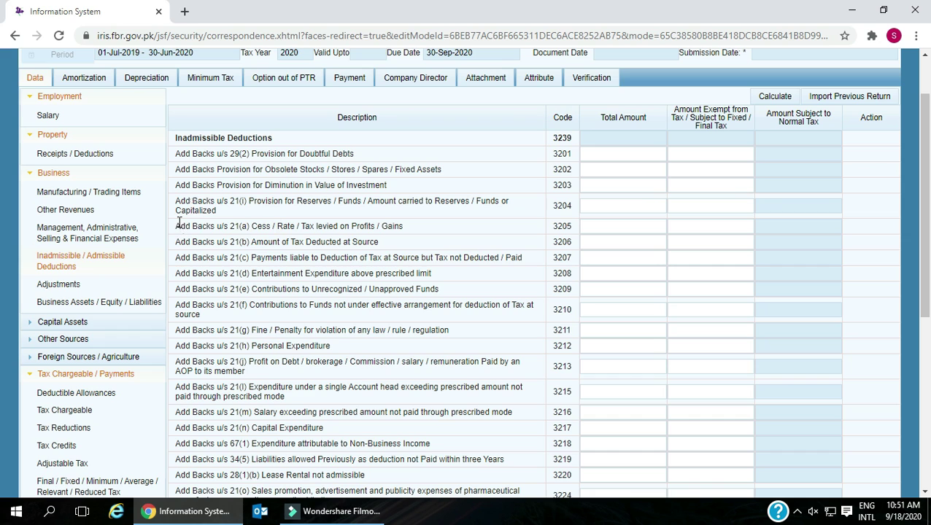
{"action": "left_click_drag", "start_coordinate": [177, 225], "coordinate": [409, 235]}
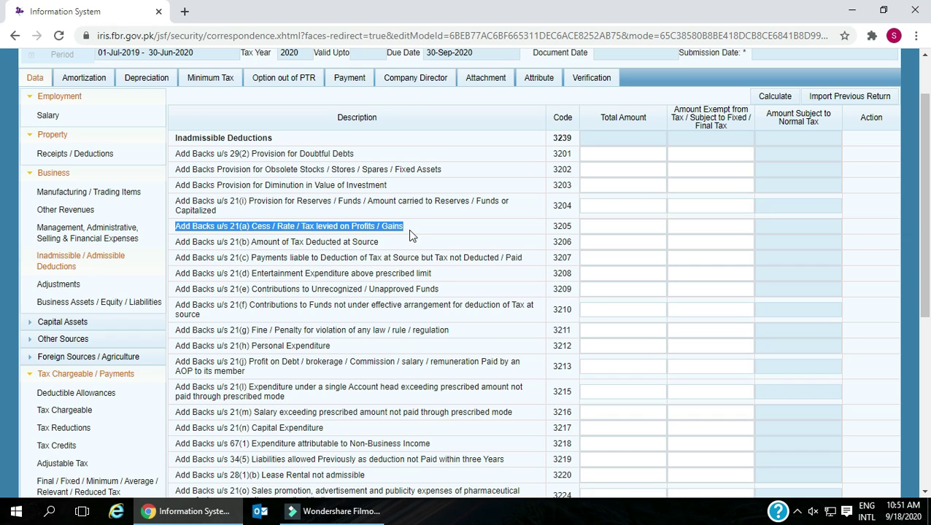
{"action": "left_click", "coordinate": [411, 245]}
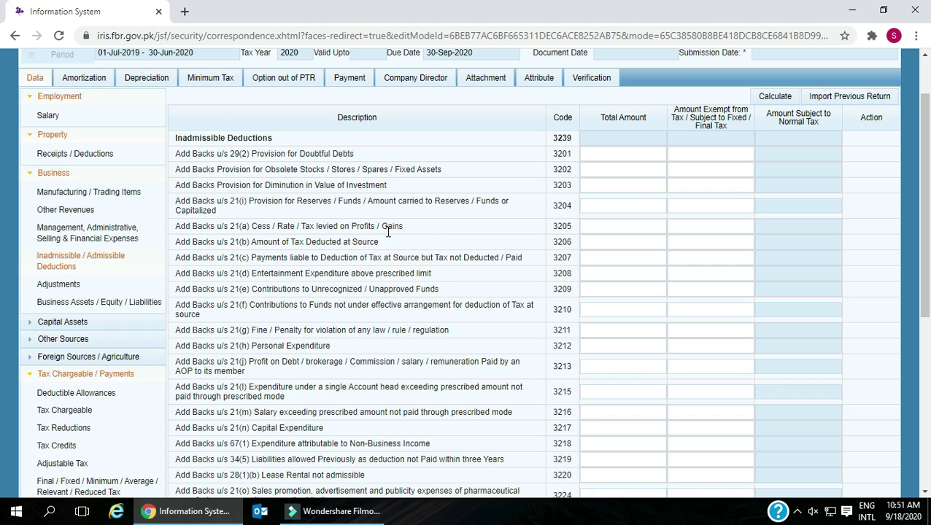
{"action": "left_click_drag", "start_coordinate": [176, 241], "coordinate": [380, 253]}
{"action": "left_click", "coordinate": [381, 259]}
- Review add-back rows 3218–3220 and the tax gain on sale of assets row
{"action": "scroll", "coordinate": [383, 260], "scroll_direction": "down", "scroll_amount": 1}
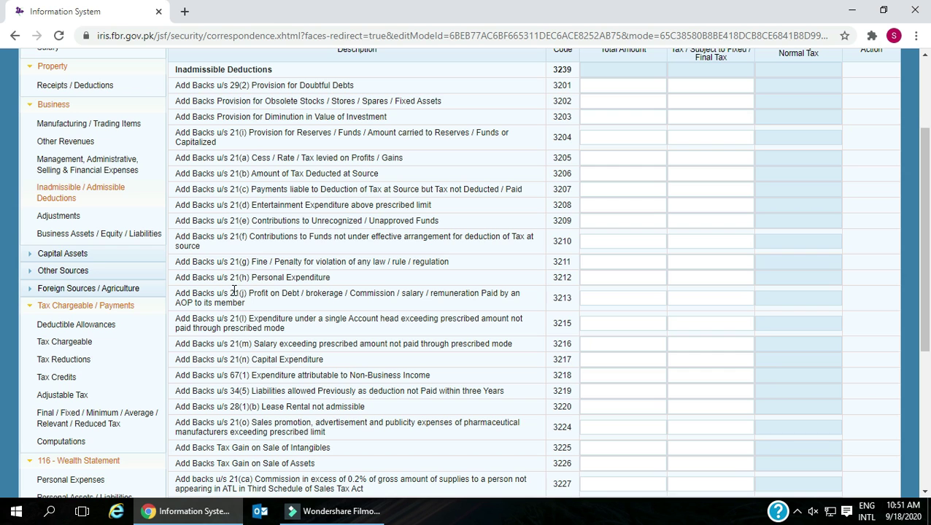
{"action": "scroll", "coordinate": [233, 300], "scroll_direction": "down", "scroll_amount": 1}
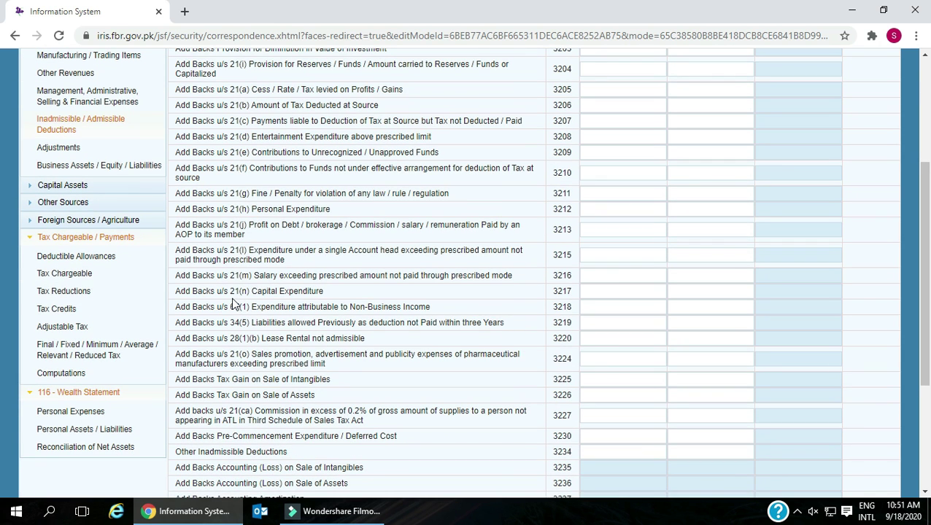
{"action": "scroll", "coordinate": [241, 295], "scroll_direction": "down", "scroll_amount": 1}
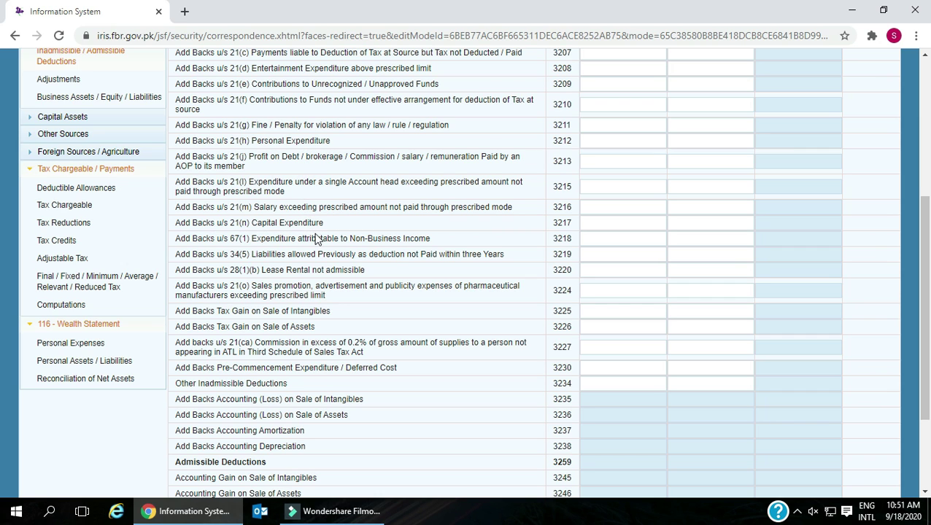
{"action": "left_click_drag", "start_coordinate": [176, 240], "coordinate": [437, 246]}
{"action": "mouse_move", "coordinate": [183, 254]}
{"action": "left_mouse_down"}
{"action": "mouse_move", "coordinate": [502, 257]}
{"action": "mouse_move", "coordinate": [172, 271]}
{"action": "mouse_move", "coordinate": [367, 272]}
{"action": "left_mouse_up"}
{"action": "left_click_drag", "start_coordinate": [173, 311], "coordinate": [341, 315]}
{"action": "scroll", "coordinate": [341, 315], "scroll_direction": "down", "scroll_amount": 1}
{"action": "left_click_drag", "start_coordinate": [176, 258], "coordinate": [333, 255]}
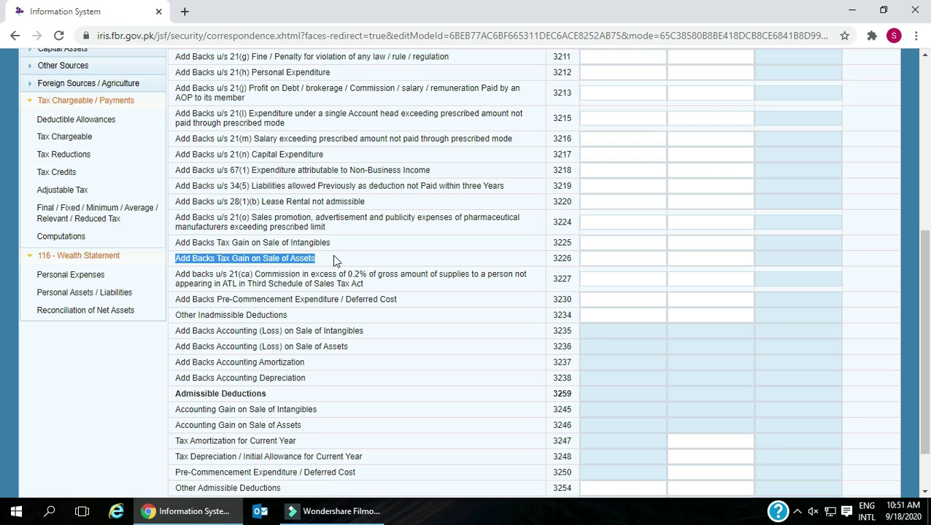
- Review add-backs from commission (3227) through accounting depreciation (3238), reaching the Admissible Deductions heading
{"action": "scroll", "coordinate": [333, 260], "scroll_direction": "down", "scroll_amount": 1}
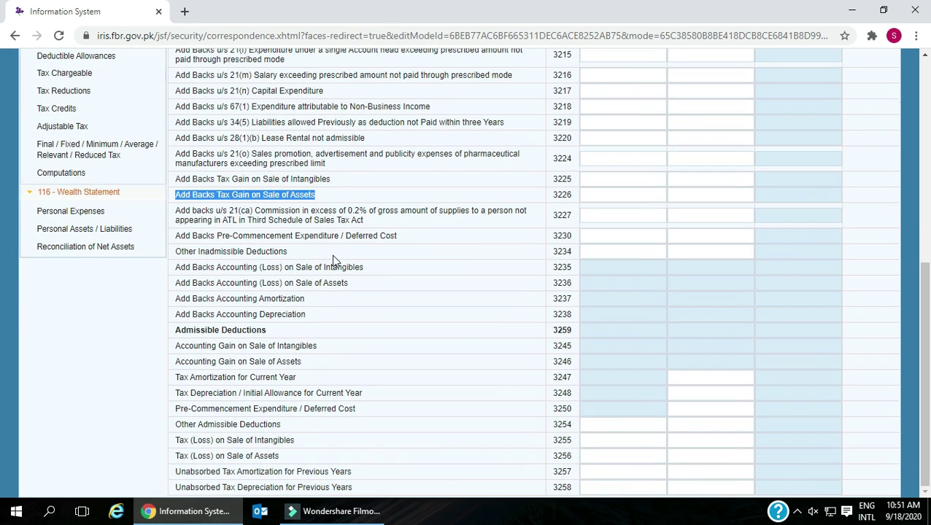
{"action": "left_click", "coordinate": [178, 210]}
{"action": "left_click_drag", "start_coordinate": [178, 210], "coordinate": [388, 222]}
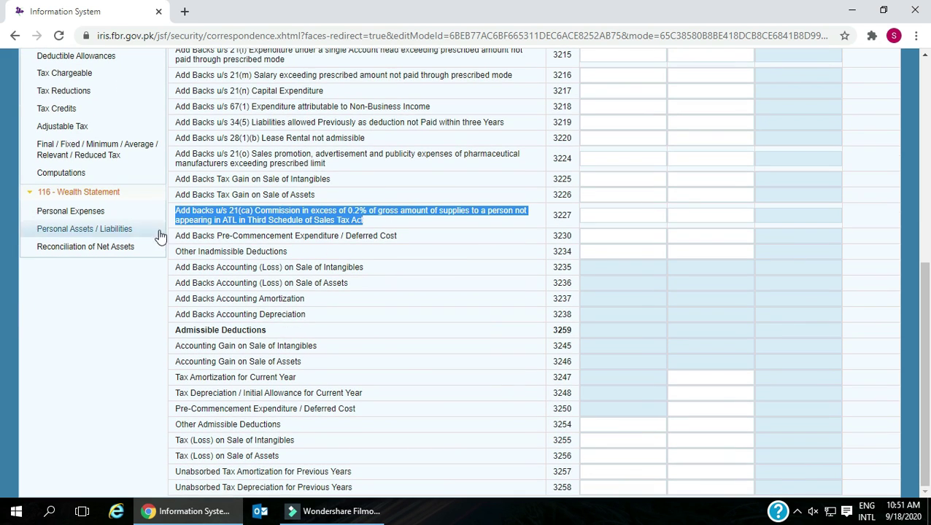
{"action": "left_click_drag", "start_coordinate": [172, 233], "coordinate": [397, 246]}
{"action": "left_click_drag", "start_coordinate": [173, 251], "coordinate": [297, 255]}
{"action": "left_click_drag", "start_coordinate": [177, 268], "coordinate": [367, 270]}
{"action": "left_click_drag", "start_coordinate": [173, 284], "coordinate": [349, 286]}
{"action": "left_click_drag", "start_coordinate": [175, 300], "coordinate": [313, 301]}
{"action": "left_click_drag", "start_coordinate": [174, 317], "coordinate": [285, 321]}
{"action": "left_click_drag", "start_coordinate": [177, 331], "coordinate": [272, 336]}
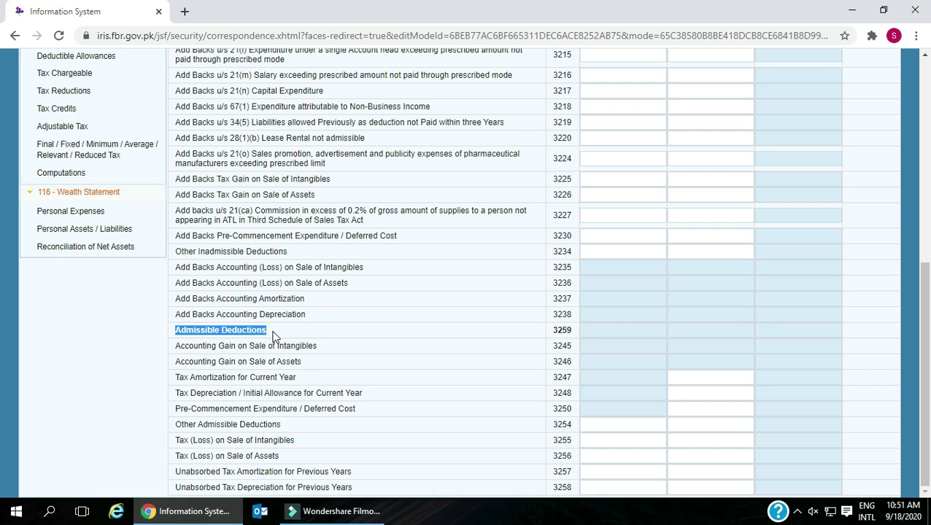
- Review Admissible Deductions rows, from gain on sale of intangibles to tax loss on sale of assets, then open Adjustments
{"action": "left_click_drag", "start_coordinate": [175, 345], "coordinate": [321, 346]}
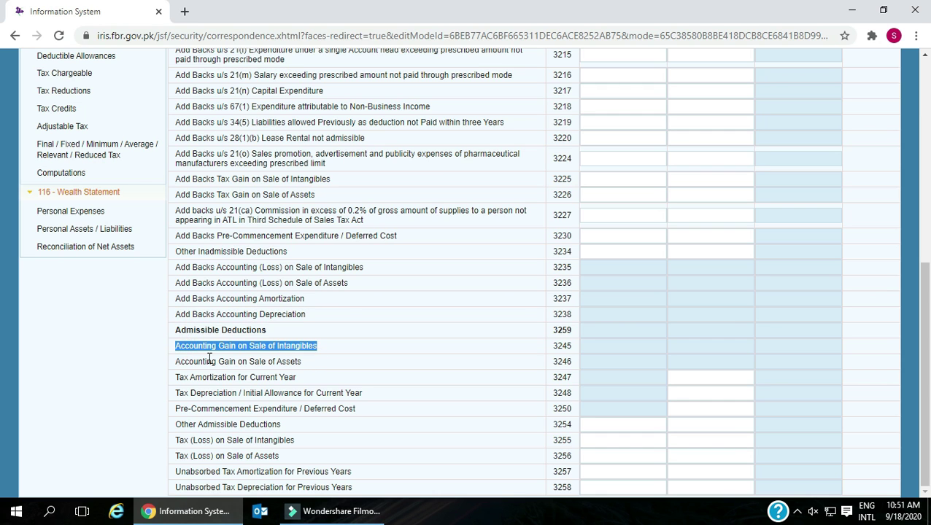
{"action": "left_click_drag", "start_coordinate": [177, 361], "coordinate": [299, 362]}
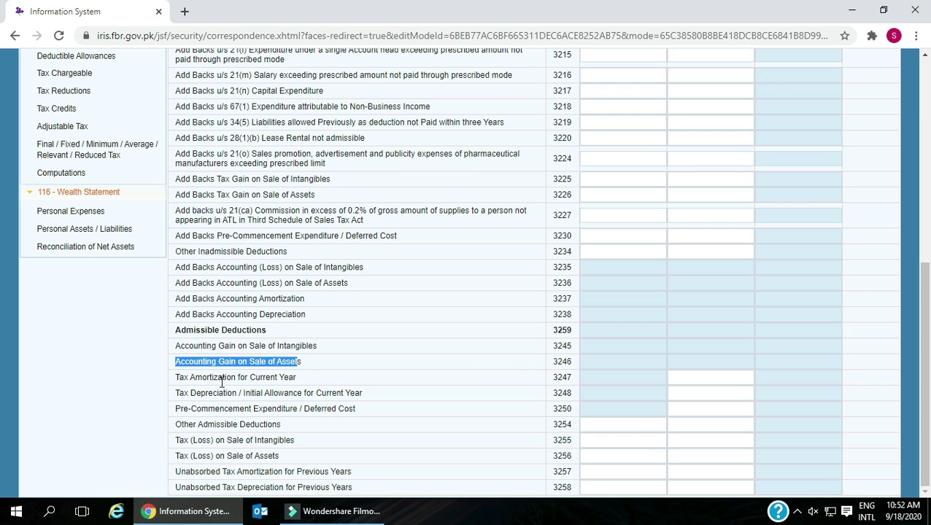
{"action": "left_click_drag", "start_coordinate": [178, 377], "coordinate": [297, 386]}
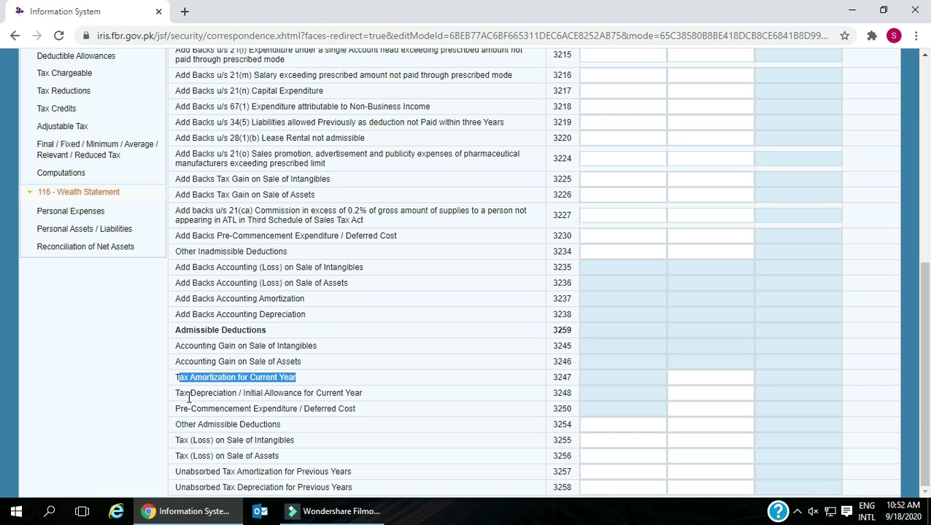
{"action": "left_click_drag", "start_coordinate": [175, 395], "coordinate": [363, 394]}
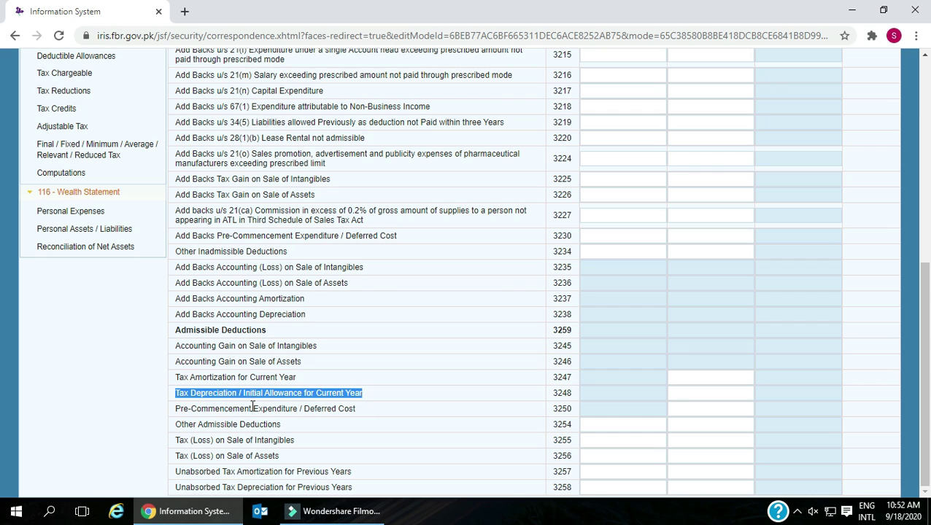
{"action": "left_click_drag", "start_coordinate": [176, 409], "coordinate": [358, 410]}
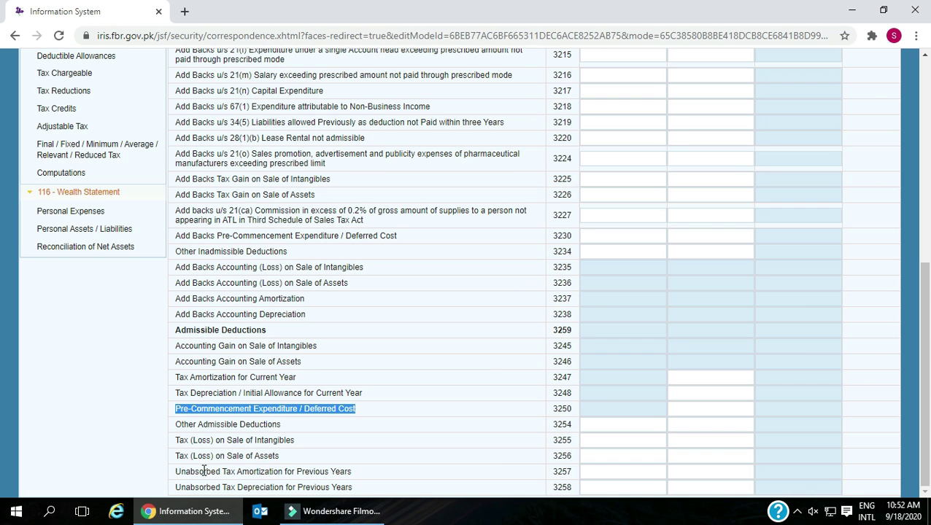
{"action": "left_click_drag", "start_coordinate": [178, 457], "coordinate": [280, 457]}
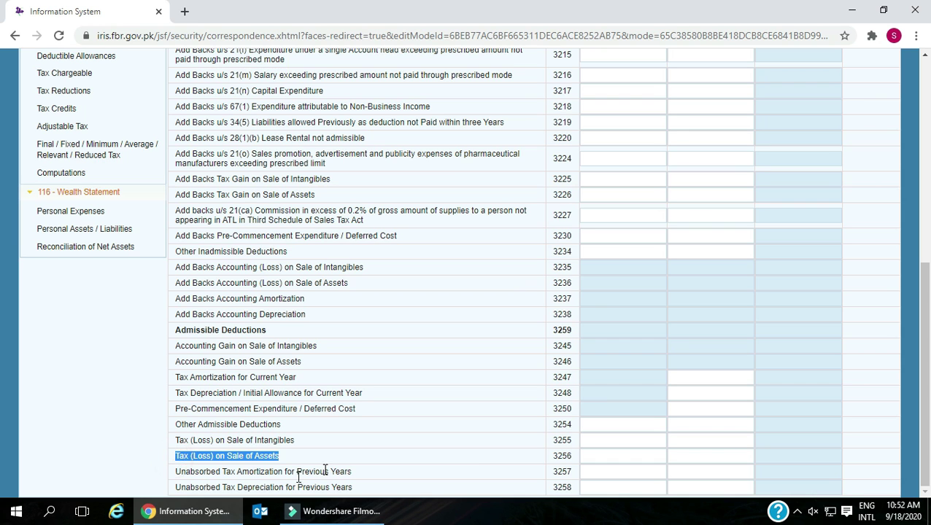
{"action": "left_click_drag", "start_coordinate": [179, 490], "coordinate": [393, 511]}
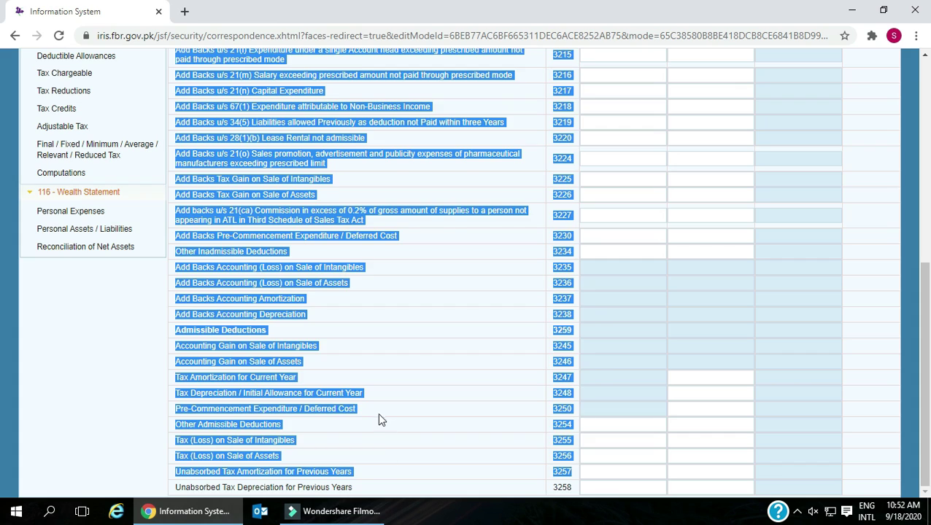
{"action": "left_click", "coordinate": [378, 414]}
{"action": "scroll", "coordinate": [316, 343], "scroll_direction": "up", "scroll_amount": 3}
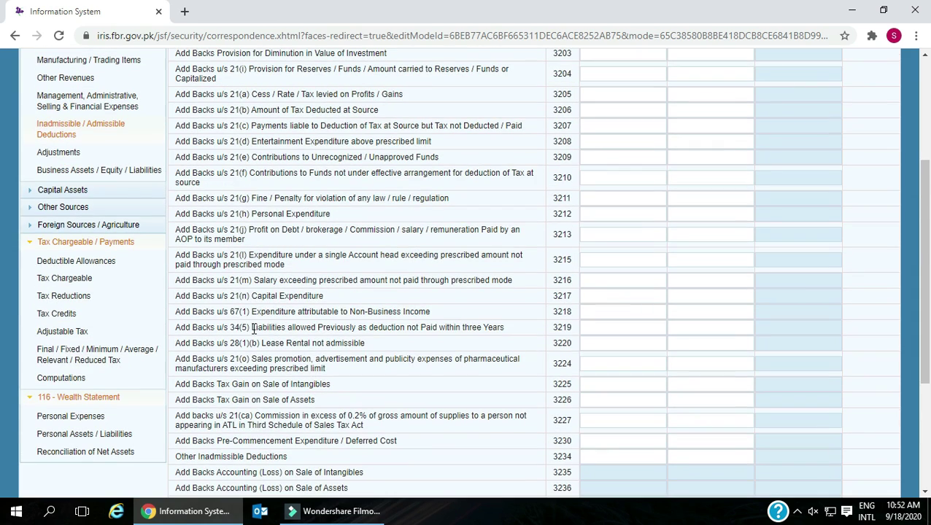
{"action": "left_click", "coordinate": [67, 153]}
{"action": "scroll", "coordinate": [220, 153], "scroll_direction": "up", "scroll_amount": 3}
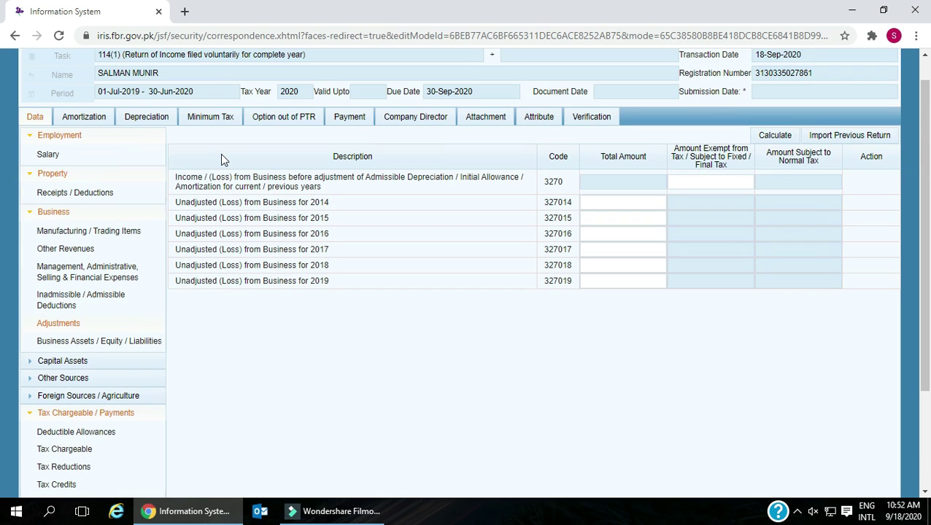
{"action": "left_click_drag", "start_coordinate": [175, 177], "coordinate": [508, 188]}
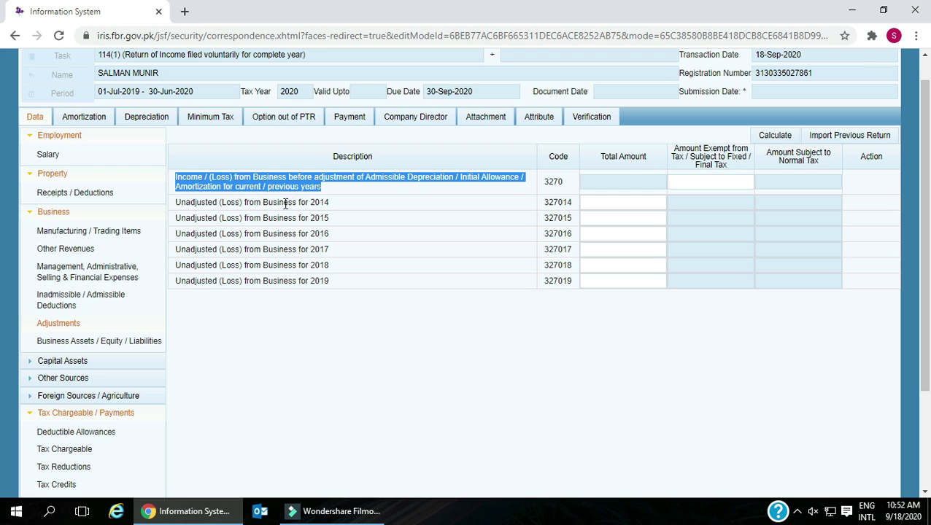
{"action": "left_click", "coordinate": [338, 208]}
{"action": "left_click", "coordinate": [336, 218]}
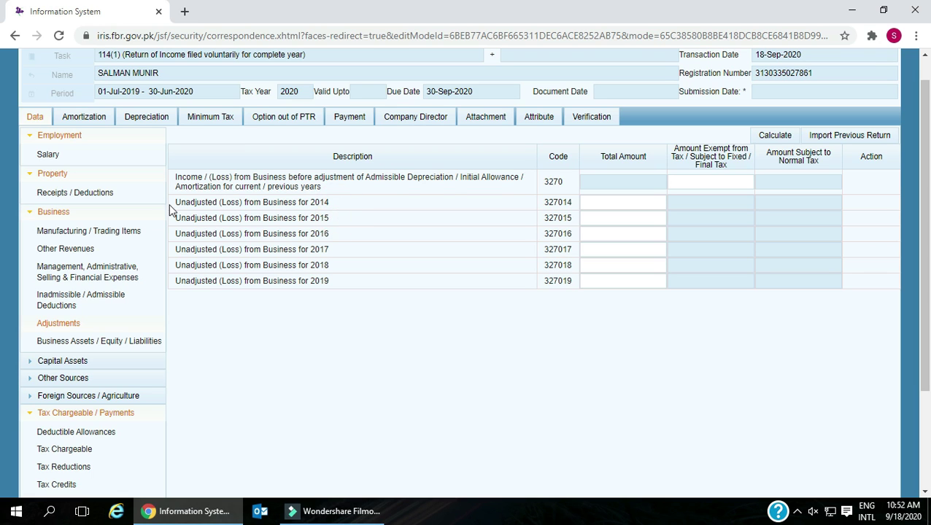
{"action": "left_click_drag", "start_coordinate": [170, 202], "coordinate": [326, 218]}
{"action": "left_click_drag", "start_coordinate": [175, 233], "coordinate": [342, 242]}
{"action": "left_click_drag", "start_coordinate": [177, 251], "coordinate": [339, 272]}
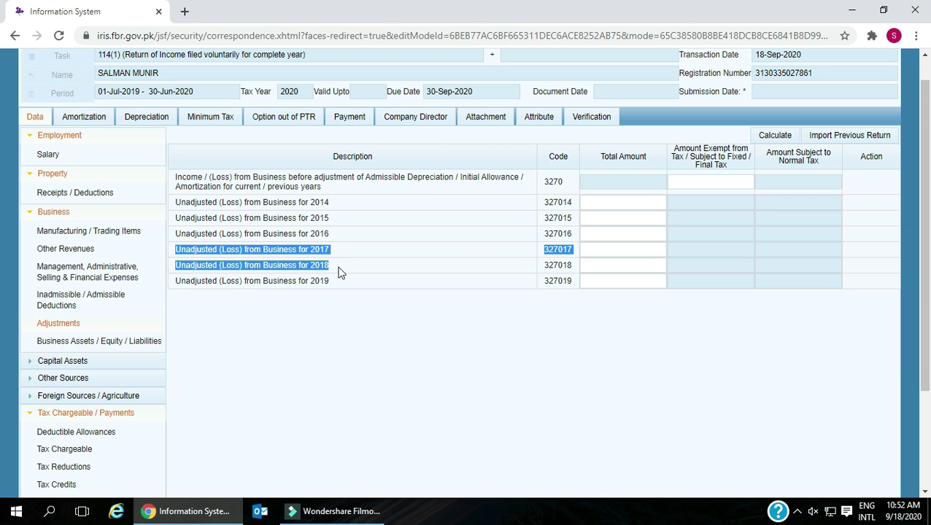
{"action": "left_click_drag", "start_coordinate": [177, 278], "coordinate": [348, 286]}
{"action": "left_click", "coordinate": [474, 310]}
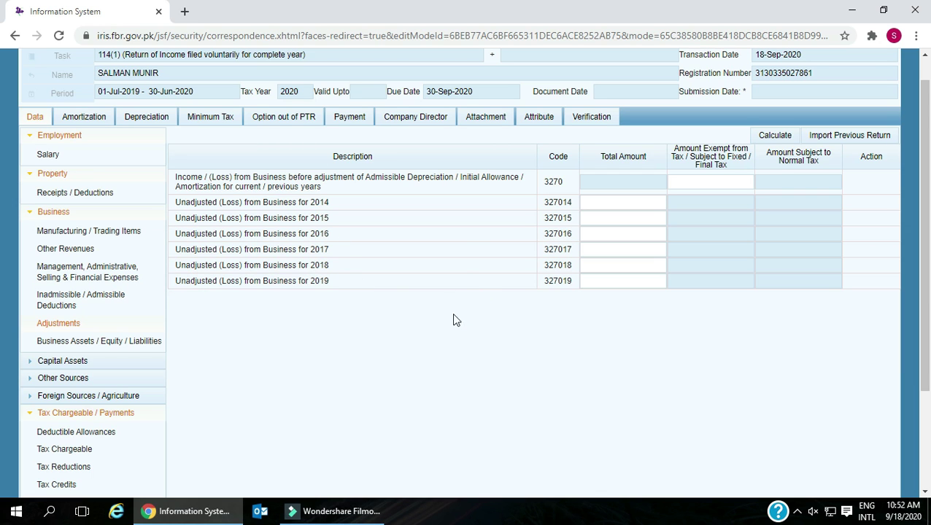
{"action": "scroll", "coordinate": [380, 339], "scroll_direction": "down", "scroll_amount": 1}
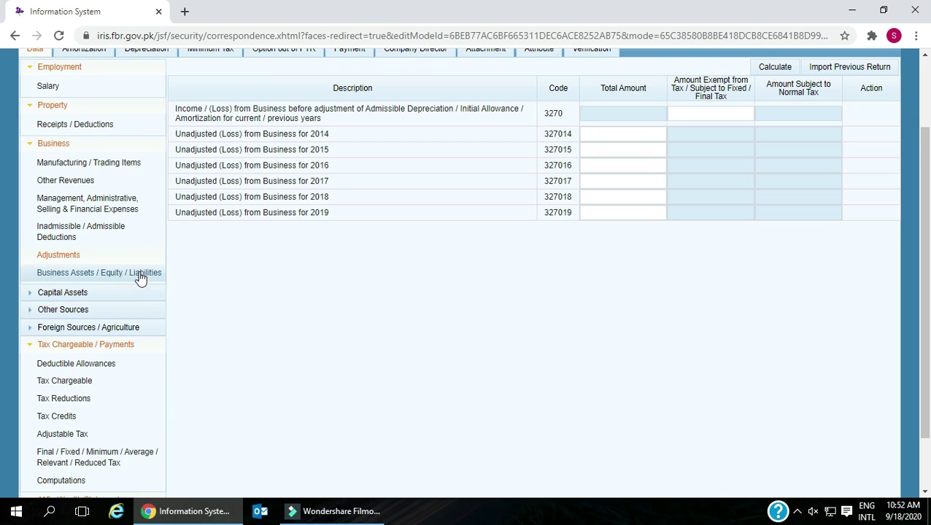
{"action": "left_click", "coordinate": [149, 272]}
- Point out the asset rows: Total Assets, Land, Building, plant and machinery, advances, stocks, cash
{"action": "scroll", "coordinate": [384, 272], "scroll_direction": "up", "scroll_amount": 1}
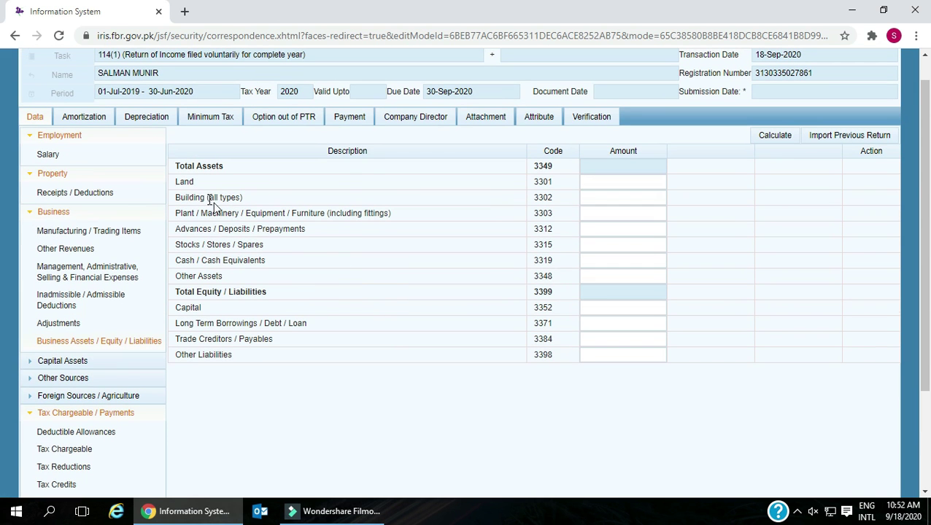
{"action": "left_click_drag", "start_coordinate": [175, 168], "coordinate": [223, 169]}
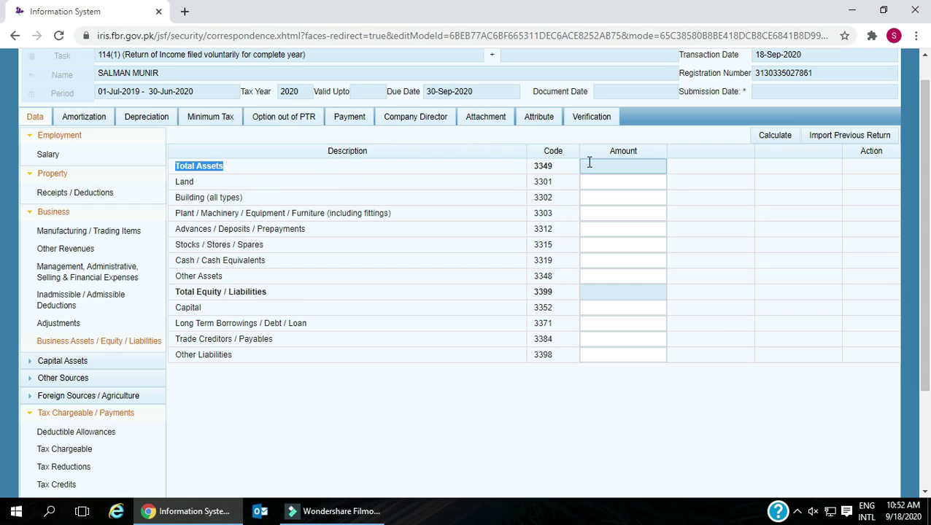
{"action": "left_click", "coordinate": [176, 181]}
{"action": "left_click_drag", "start_coordinate": [176, 181], "coordinate": [232, 183]}
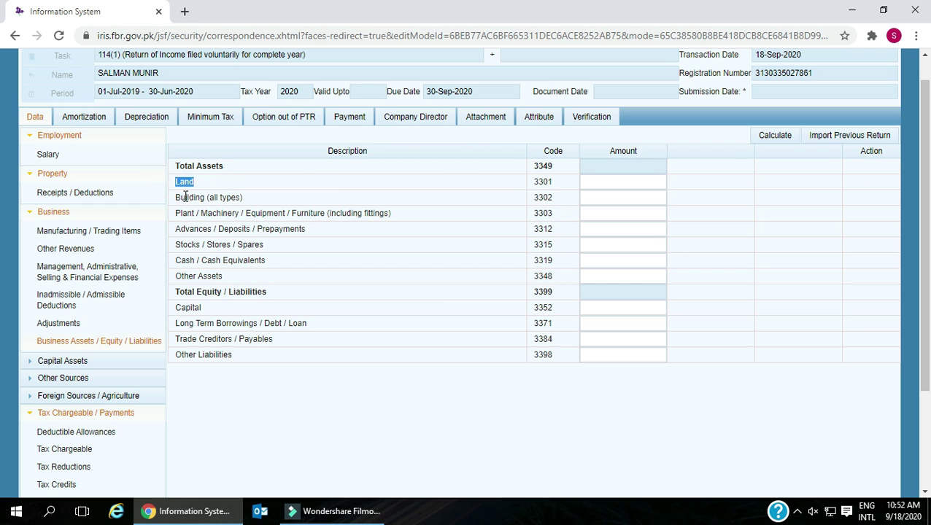
{"action": "left_click_drag", "start_coordinate": [177, 199], "coordinate": [255, 205]}
{"action": "left_click_drag", "start_coordinate": [175, 213], "coordinate": [274, 213]}
{"action": "left_click_drag", "start_coordinate": [180, 229], "coordinate": [318, 231]}
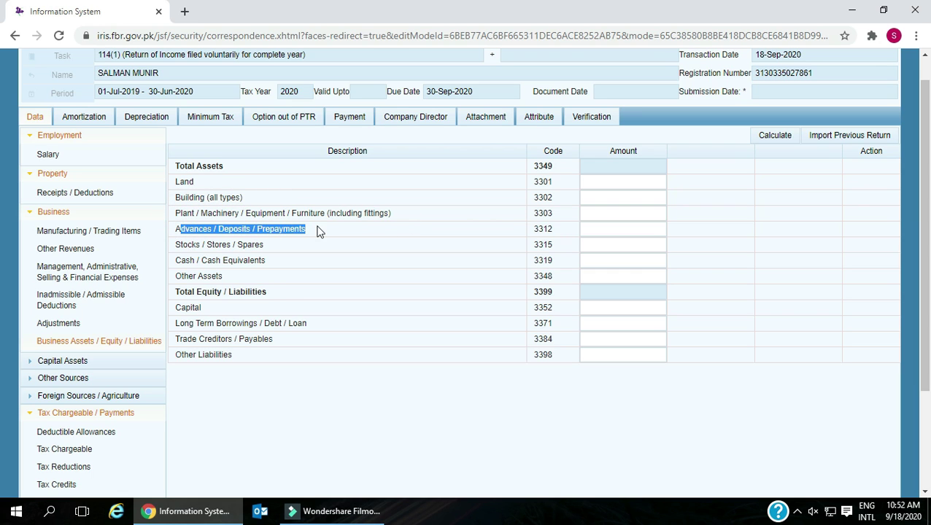
{"action": "left_click_drag", "start_coordinate": [176, 244], "coordinate": [270, 248]}
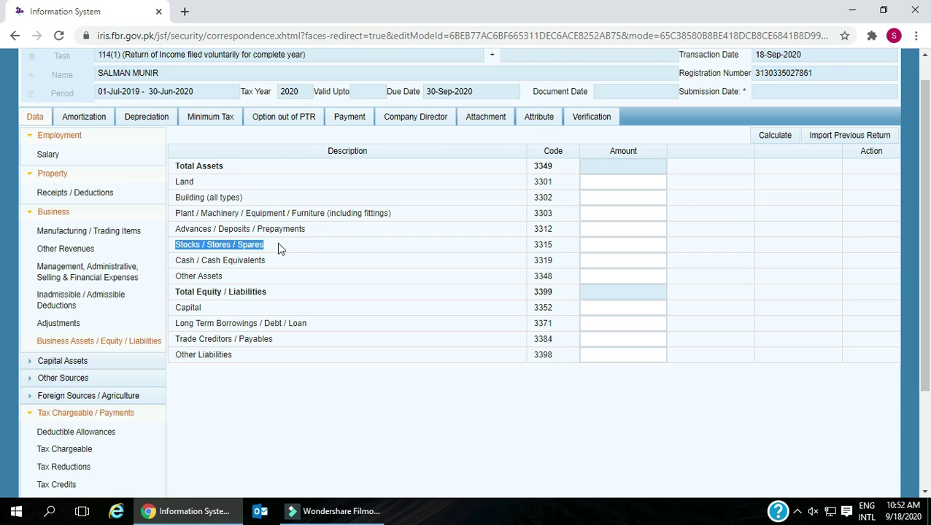
{"action": "left_click_drag", "start_coordinate": [176, 260], "coordinate": [277, 261]}
{"action": "left_click_drag", "start_coordinate": [175, 291], "coordinate": [307, 299]}
- Point out Total Equity / Liabilities, Capital, long term borrowings, Trade Creditors and Other Liabilities, then expand Capital Assets
{"action": "left_click", "coordinate": [587, 292]}
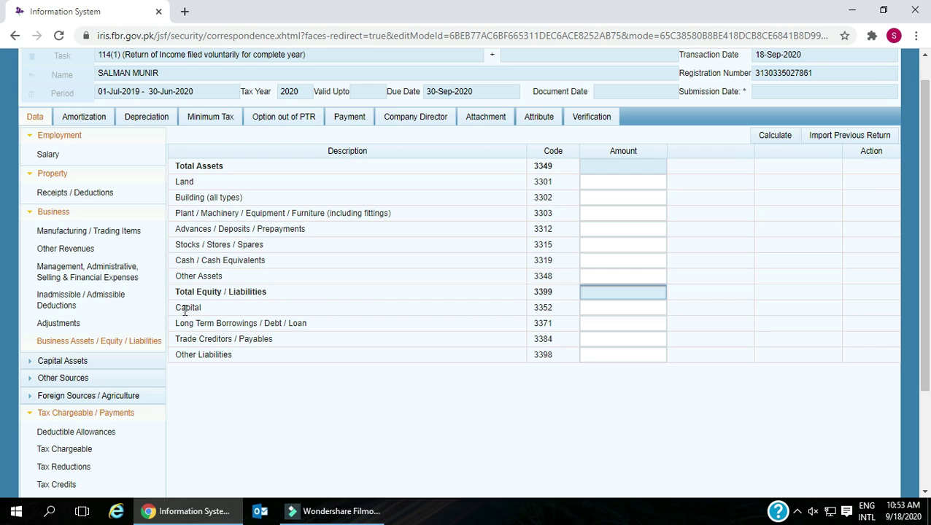
{"action": "left_click_drag", "start_coordinate": [177, 309], "coordinate": [185, 309]}
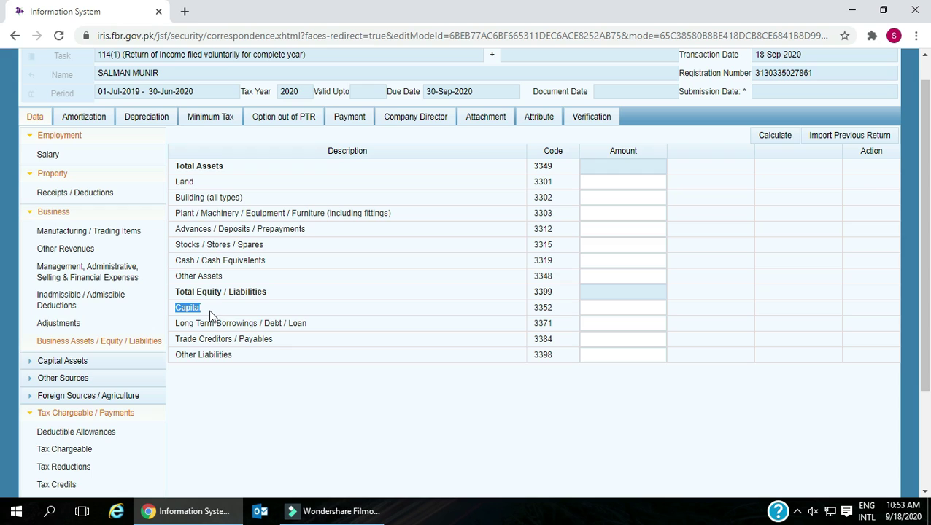
{"action": "left_click", "coordinate": [176, 326]}
{"action": "left_click_drag", "start_coordinate": [194, 326], "coordinate": [232, 327]}
{"action": "left_click_drag", "start_coordinate": [245, 329], "coordinate": [322, 330]}
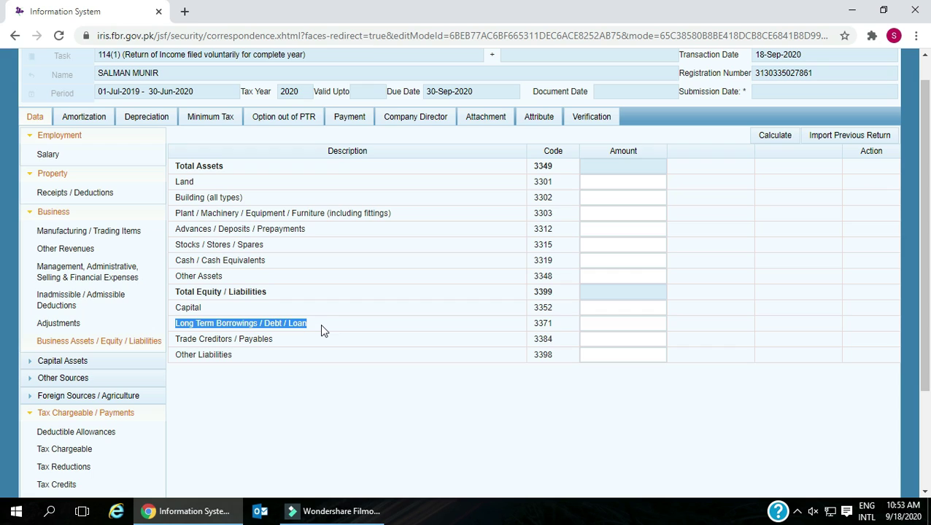
{"action": "left_click_drag", "start_coordinate": [177, 339], "coordinate": [188, 339]}
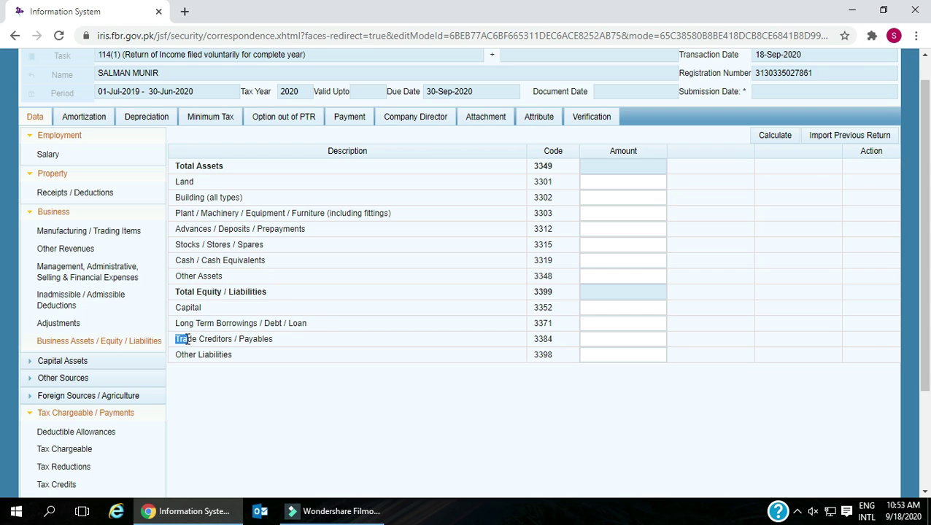
{"action": "left_click_drag", "start_coordinate": [188, 340], "coordinate": [286, 345]}
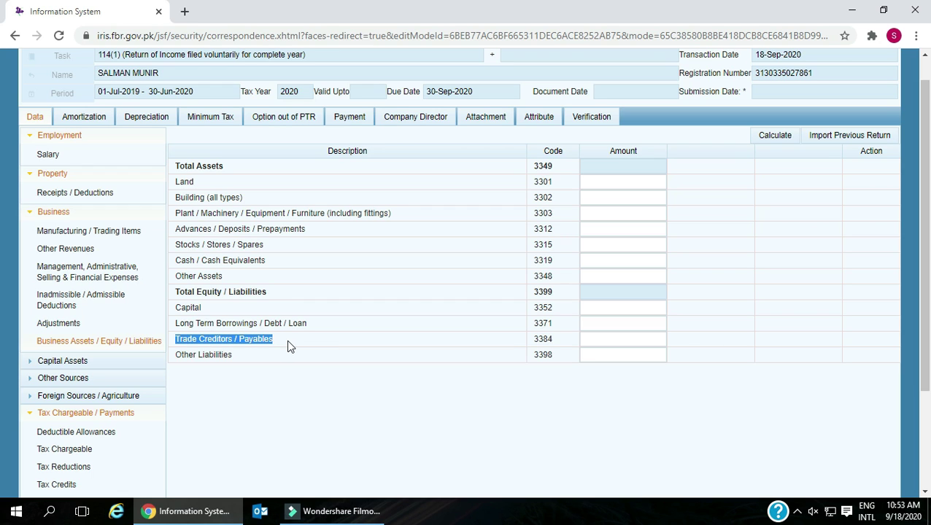
{"action": "left_click_drag", "start_coordinate": [175, 354], "coordinate": [243, 357]}
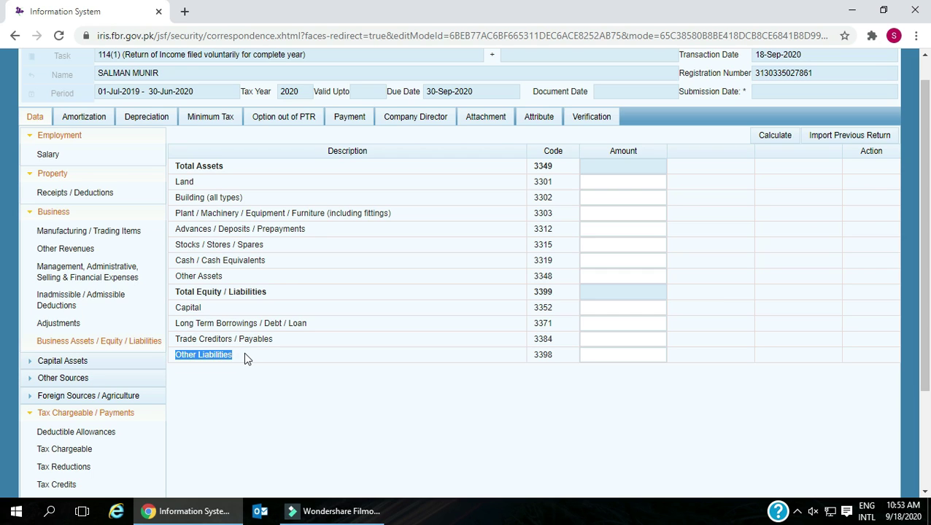
{"action": "scroll", "coordinate": [141, 327], "scroll_direction": "down", "scroll_amount": 2}
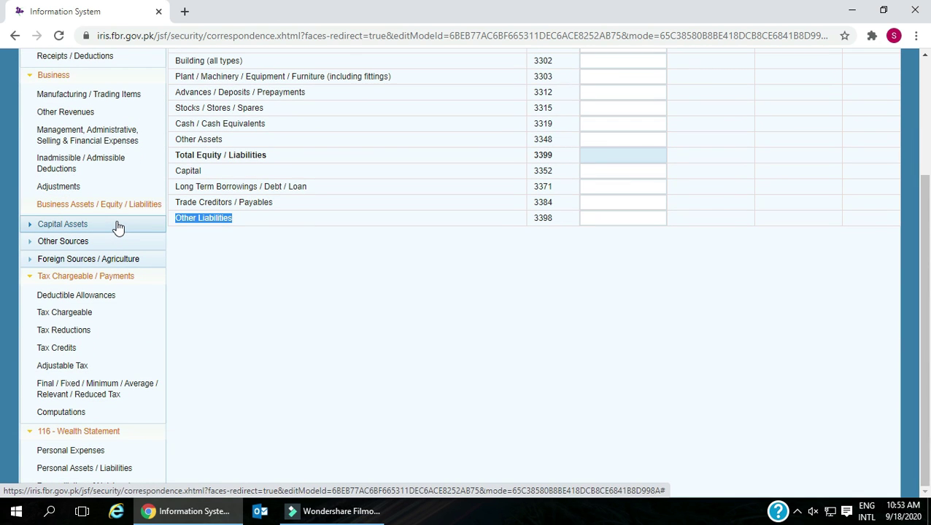
{"action": "scroll", "coordinate": [365, 212], "scroll_direction": "up", "scroll_amount": 2}
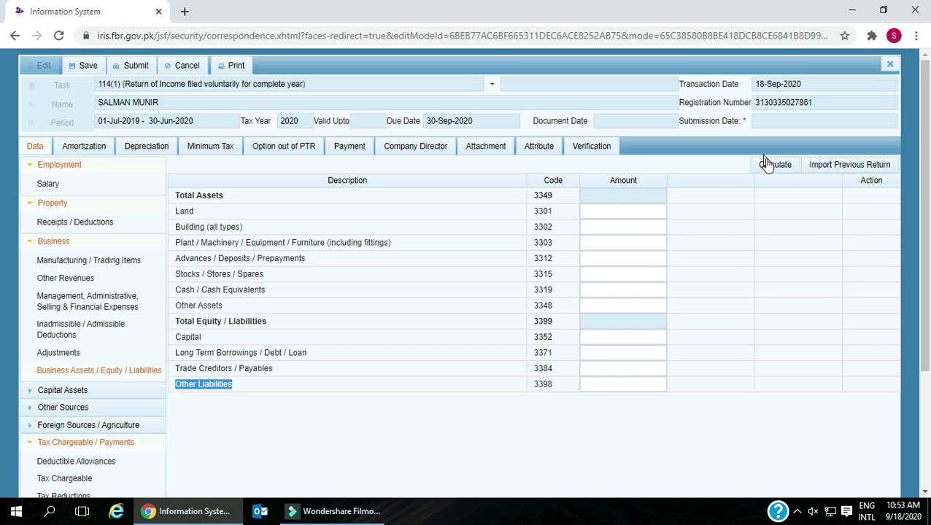
{"action": "scroll", "coordinate": [138, 305], "scroll_direction": "down", "scroll_amount": 2}
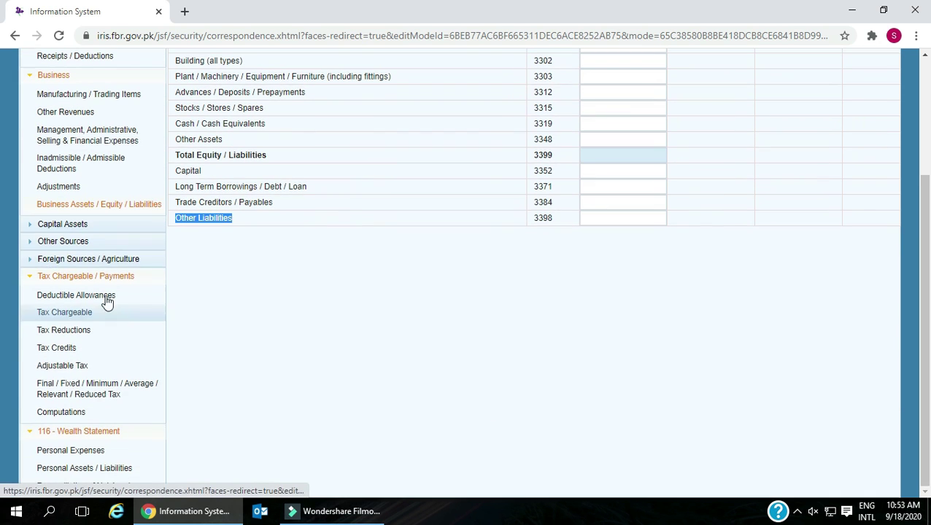
{"action": "left_click", "coordinate": [105, 228]}
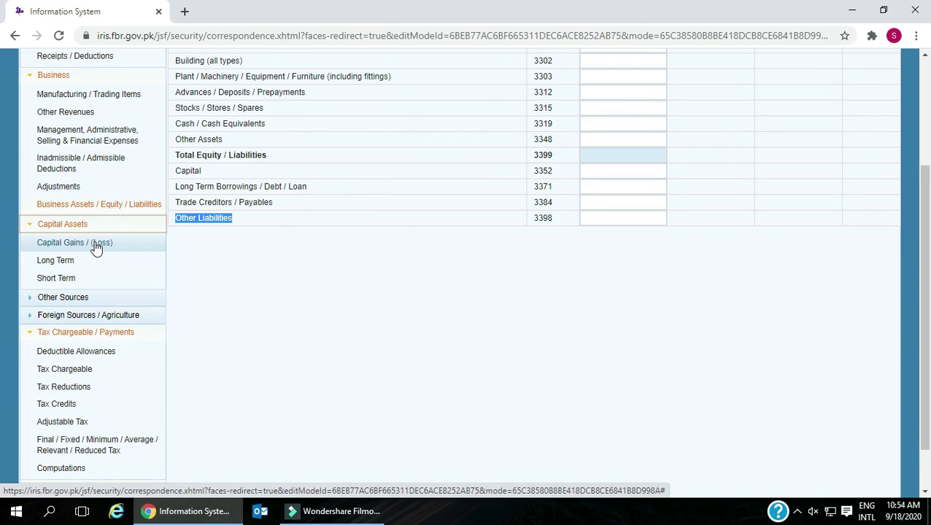
- Open the Capital Gains table and point out code 4000's total and exempt amount fields
{"action": "left_click", "coordinate": [94, 244]}
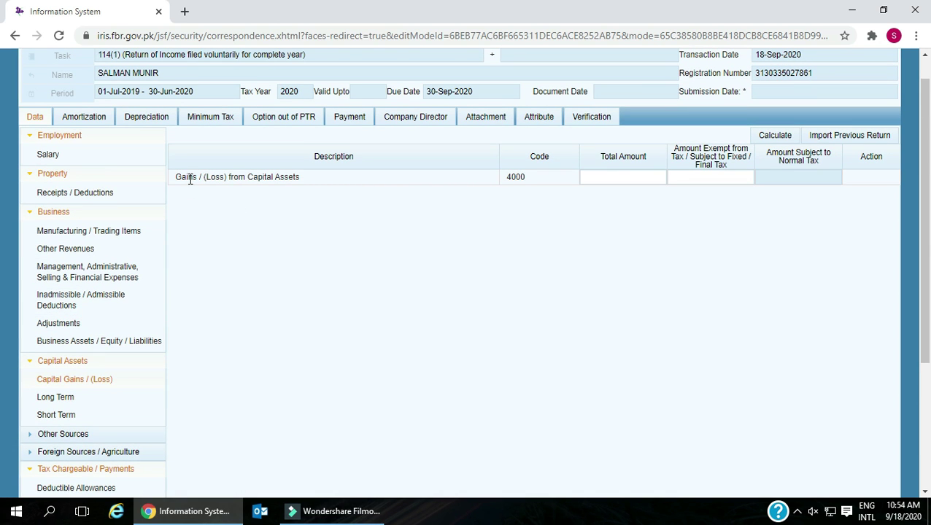
{"action": "scroll", "coordinate": [189, 185], "scroll_direction": "down", "scroll_amount": 1}
{"action": "scroll", "coordinate": [189, 184], "scroll_direction": "up", "scroll_amount": 1}
{"action": "left_click_drag", "start_coordinate": [175, 183], "coordinate": [299, 180]}
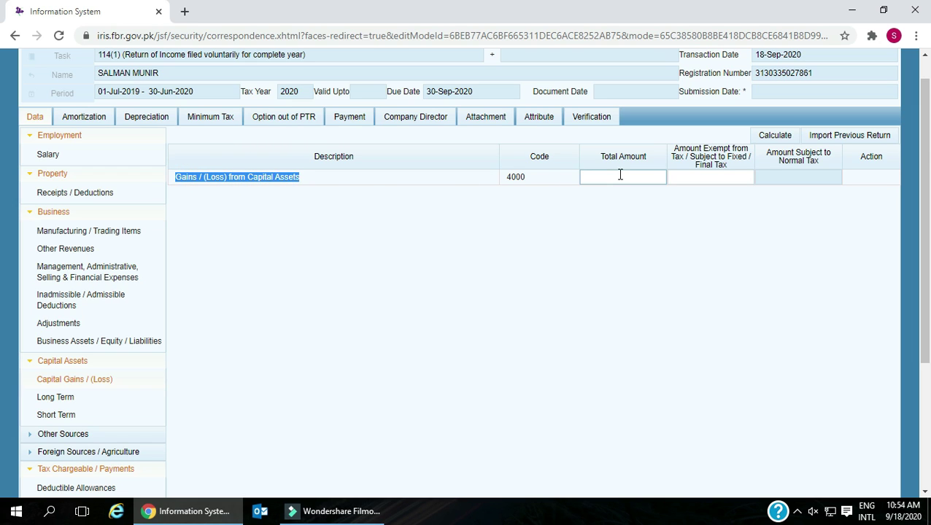
{"action": "left_click", "coordinate": [637, 180]}
{"action": "left_click", "coordinate": [723, 179]}
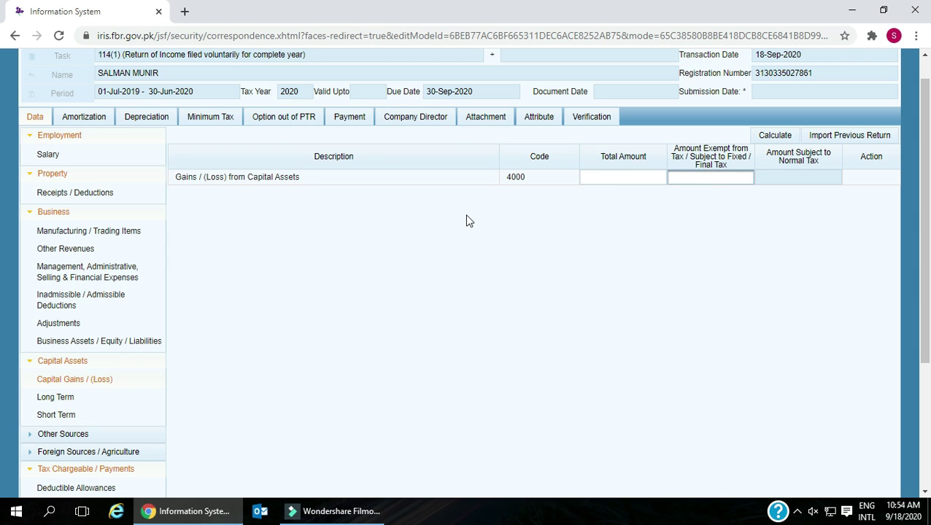
{"action": "scroll", "coordinate": [469, 221], "scroll_direction": "down", "scroll_amount": 1}
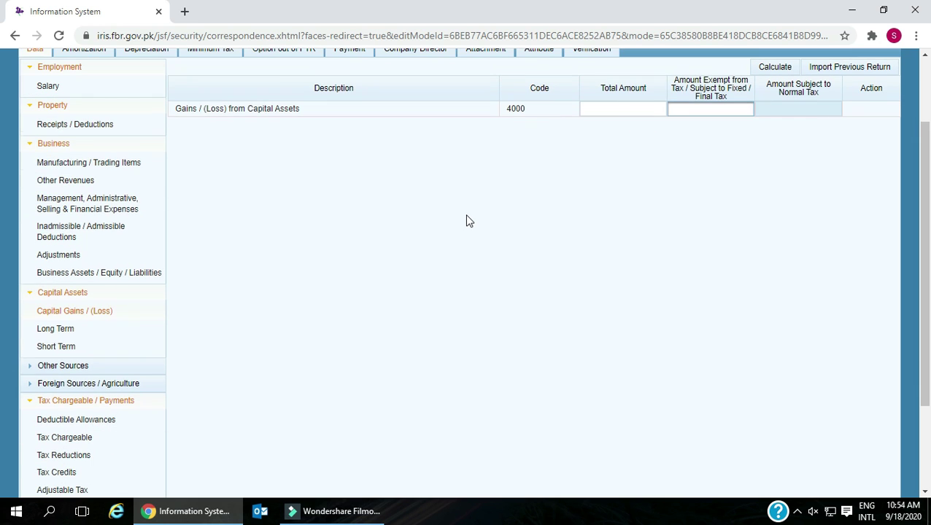
- Review the Long Term securities rows, including cost of acquisition and net gain, then open Short Term
{"action": "left_click", "coordinate": [64, 331]}
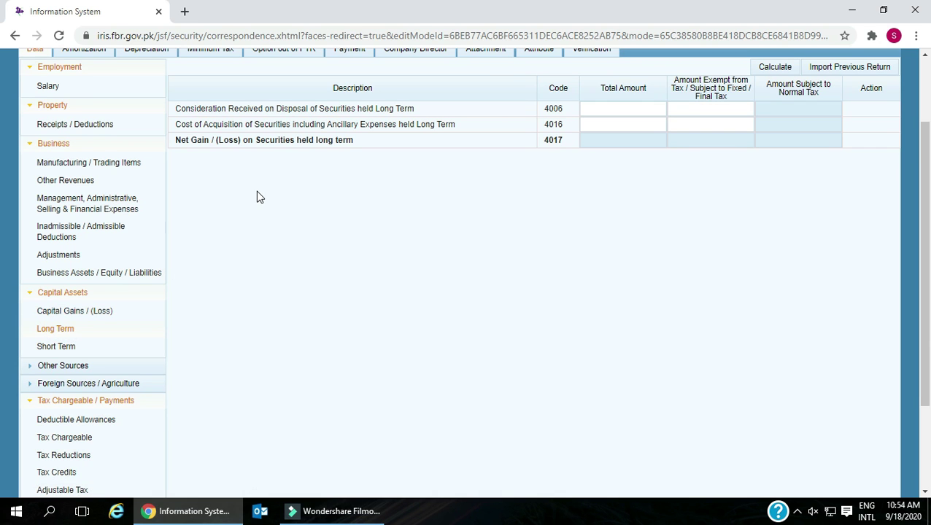
{"action": "scroll", "coordinate": [257, 197], "scroll_direction": "down", "scroll_amount": 1}
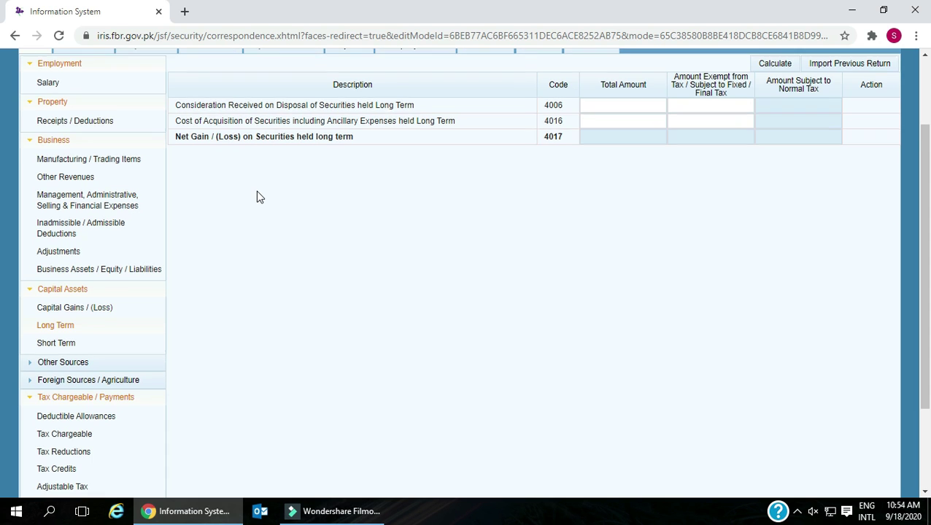
{"action": "scroll", "coordinate": [257, 197], "scroll_direction": "up", "scroll_amount": 1}
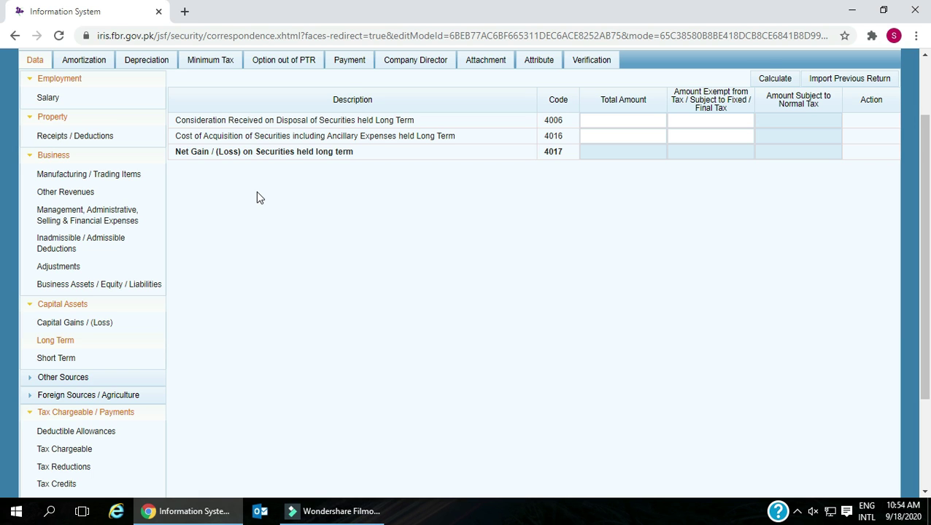
{"action": "scroll", "coordinate": [257, 197], "scroll_direction": "up", "scroll_amount": 1}
{"action": "left_click_drag", "start_coordinate": [175, 188], "coordinate": [429, 191]}
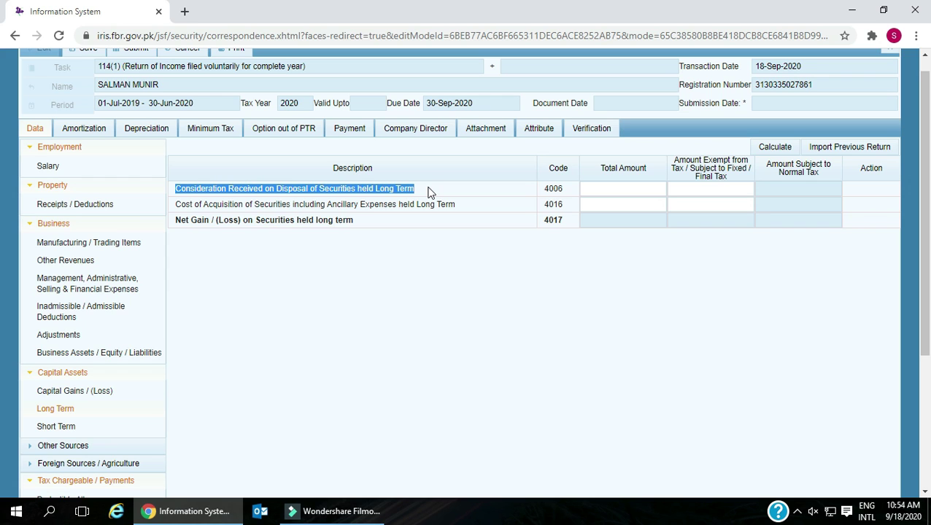
{"action": "left_click", "coordinate": [176, 205]}
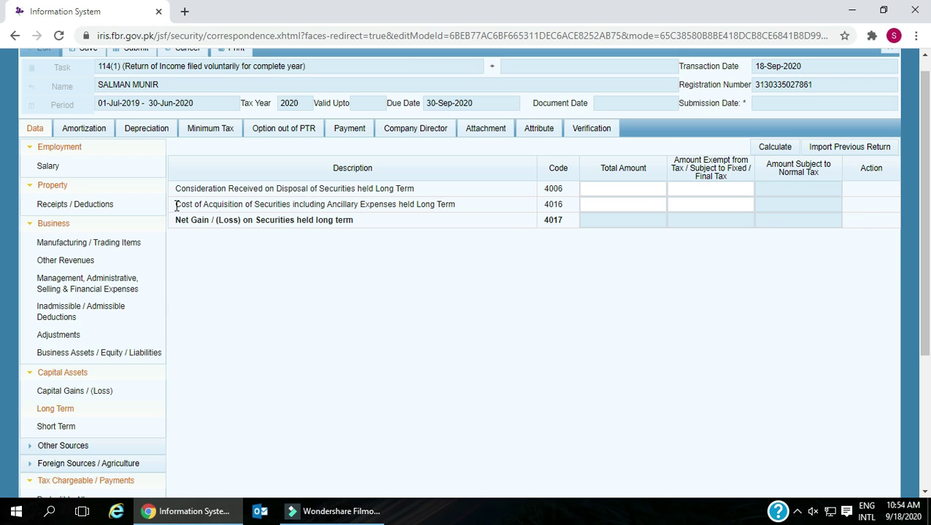
{"action": "left_click_drag", "start_coordinate": [177, 205], "coordinate": [459, 209]}
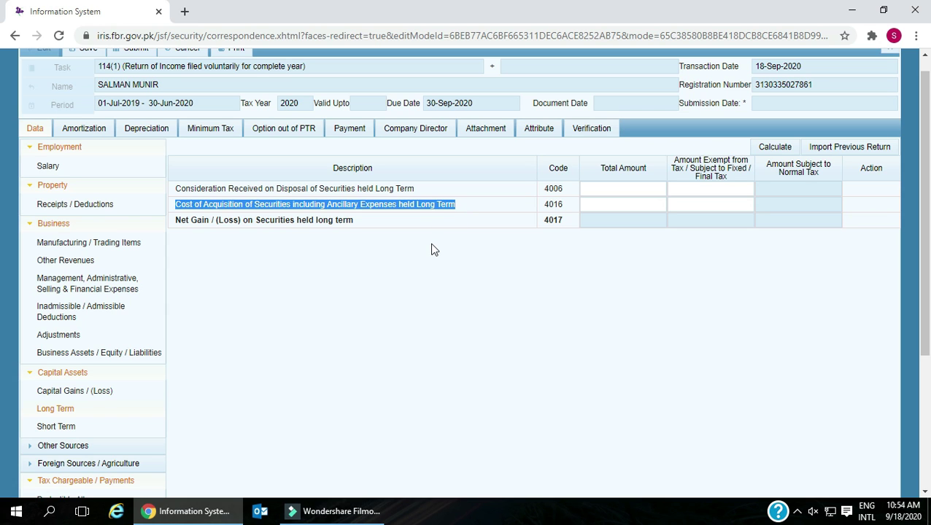
{"action": "scroll", "coordinate": [431, 249], "scroll_direction": "down", "scroll_amount": 1}
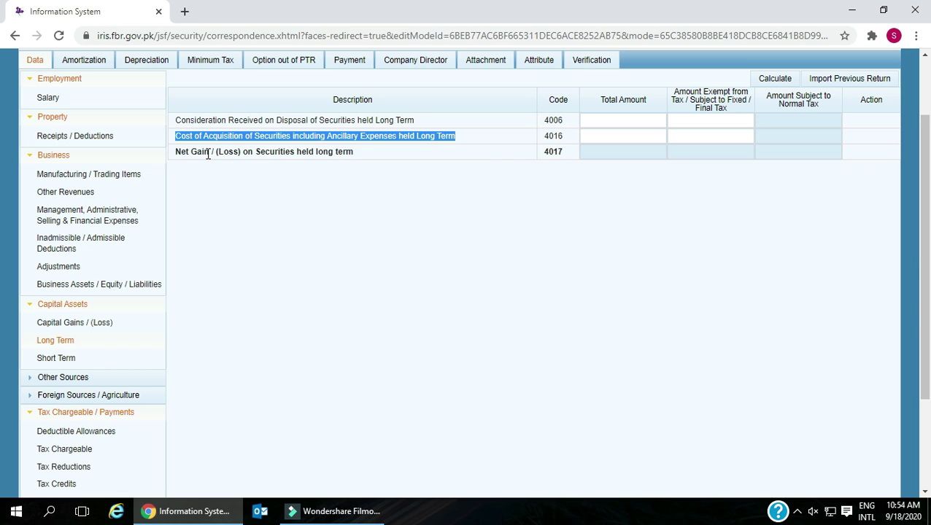
{"action": "left_click_drag", "start_coordinate": [175, 151], "coordinate": [372, 157]}
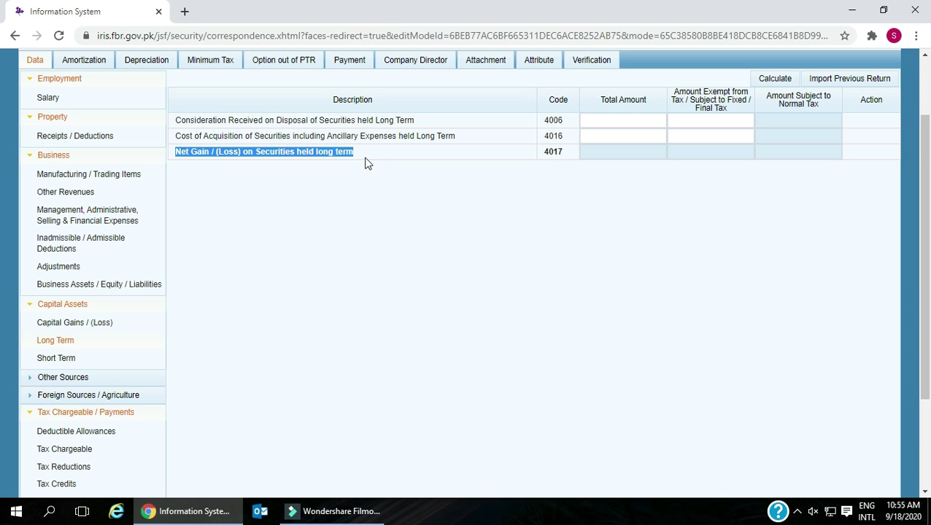
{"action": "scroll", "coordinate": [313, 175], "scroll_direction": "down", "scroll_amount": 1}
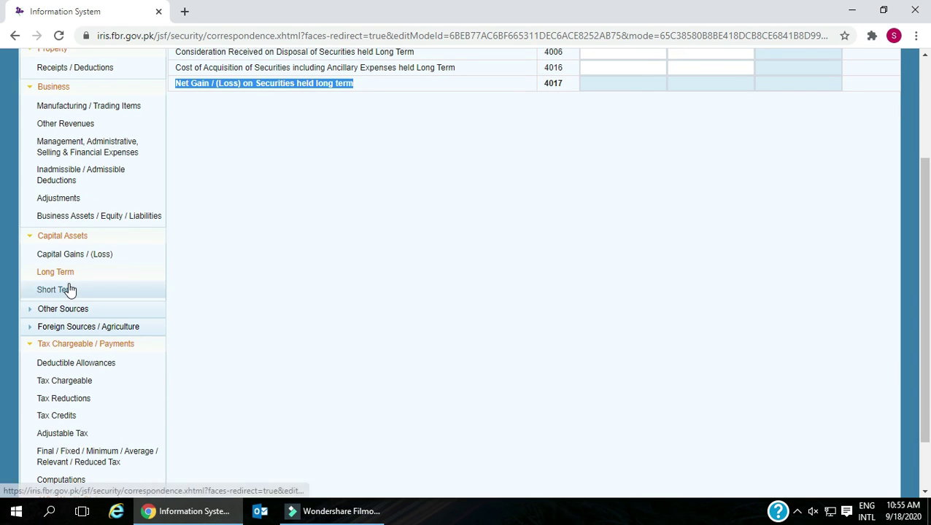
{"action": "left_click", "coordinate": [66, 289]}
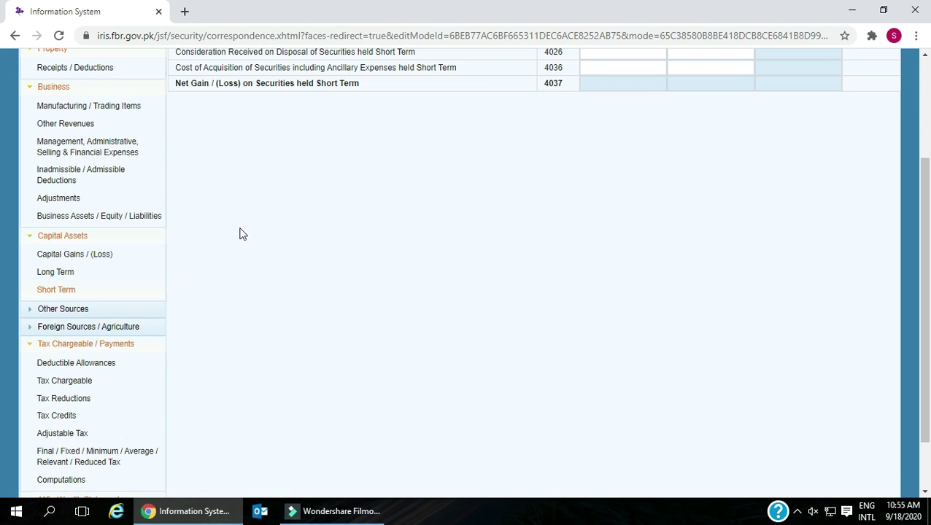
- Highlight the short-term consideration received row and its code 4026, then expand Other Sources
{"action": "scroll", "coordinate": [243, 234], "scroll_direction": "up", "scroll_amount": 1}
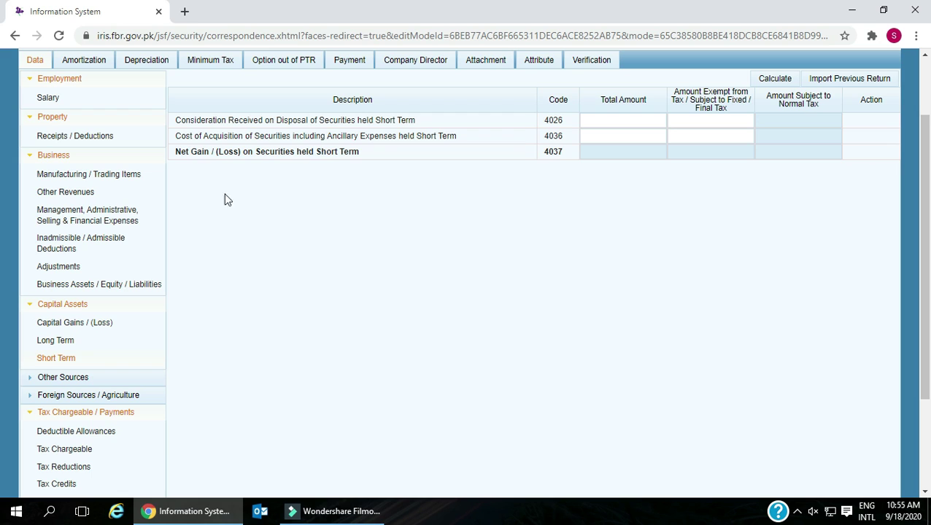
{"action": "left_click", "coordinate": [177, 120]}
{"action": "left_click_drag", "start_coordinate": [177, 120], "coordinate": [417, 128]}
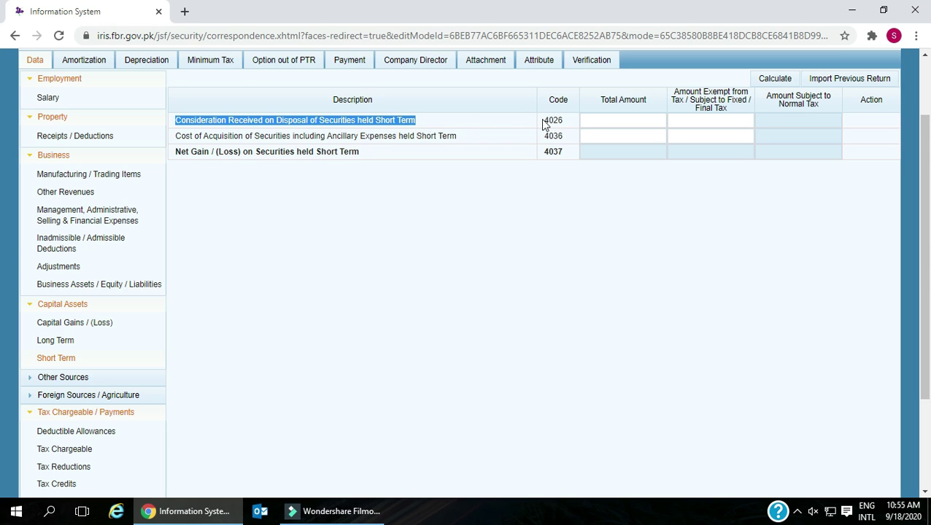
{"action": "left_click_drag", "start_coordinate": [544, 120], "coordinate": [577, 126]}
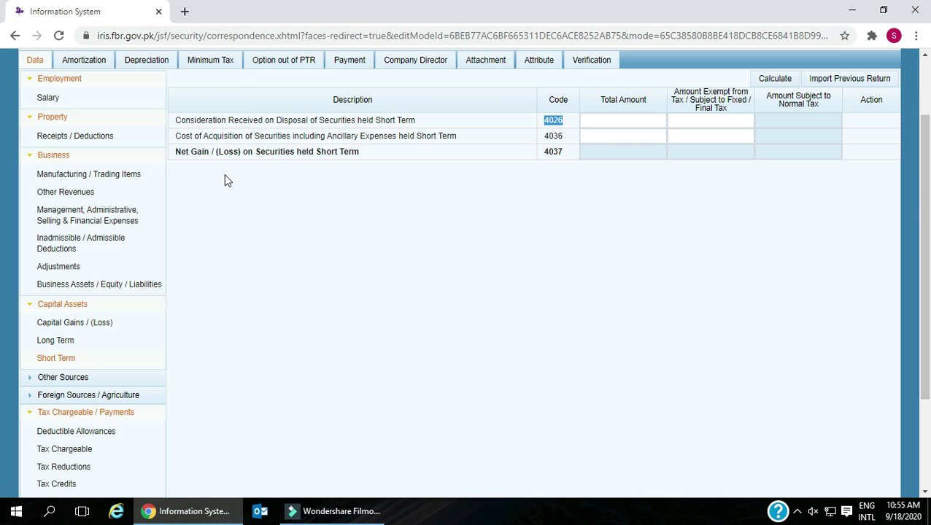
{"action": "scroll", "coordinate": [227, 195], "scroll_direction": "up", "scroll_amount": 1}
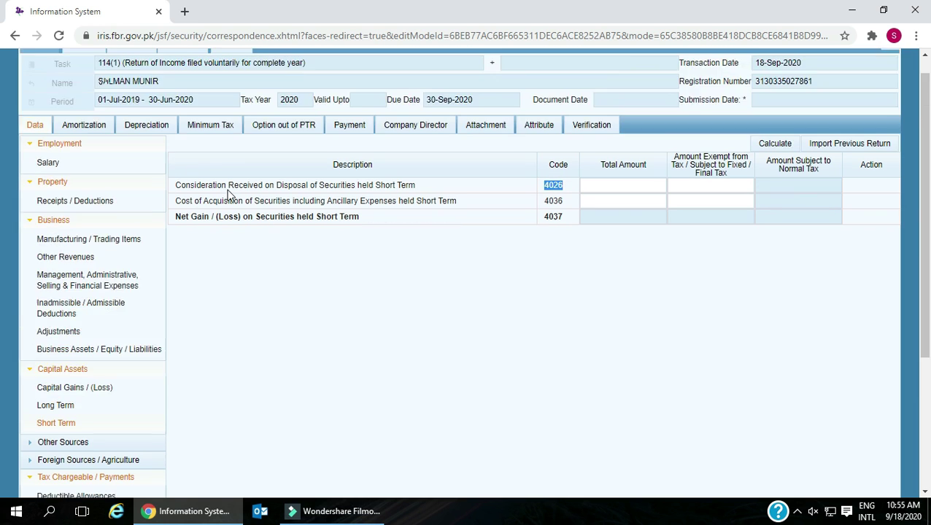
{"action": "scroll", "coordinate": [228, 191], "scroll_direction": "down", "scroll_amount": 2}
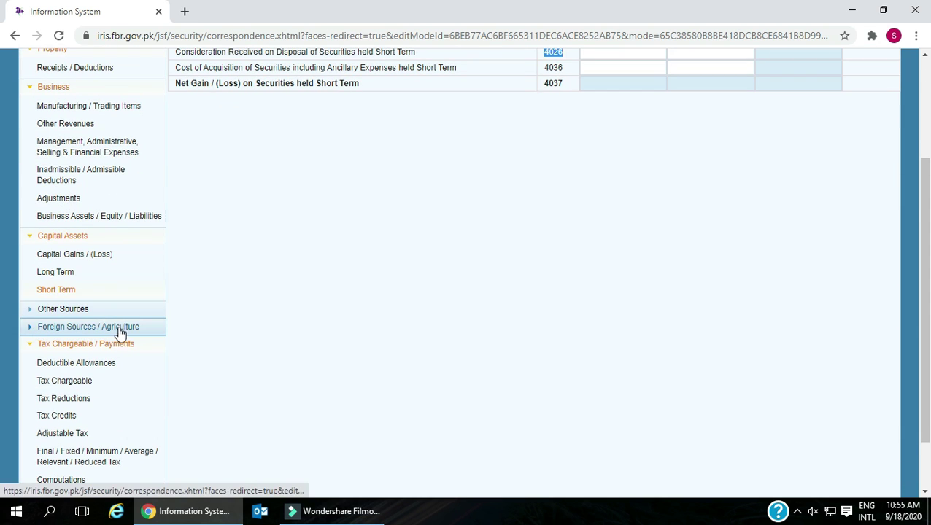
{"action": "left_click", "coordinate": [92, 310]}
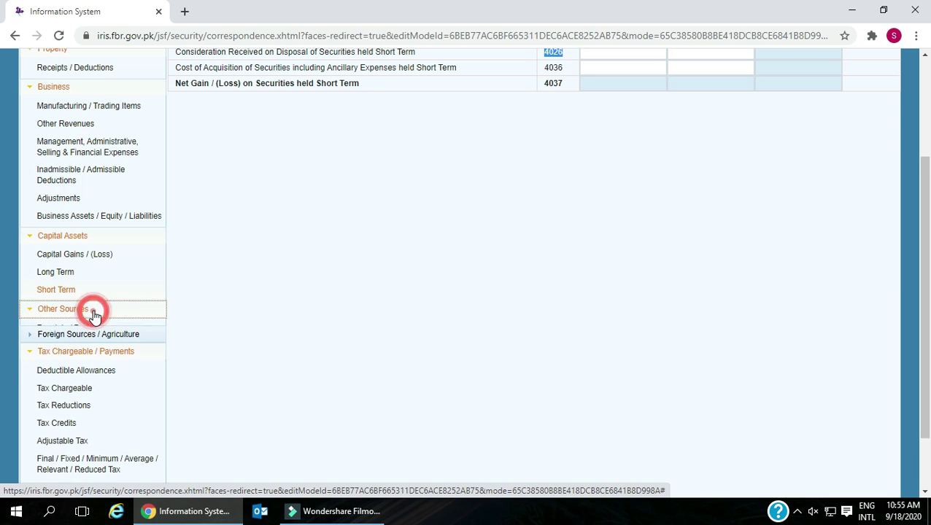
- Open Receipts / Deductions and review receipt rows from Behbood Certificates yield through sub-lease of land or building
{"action": "left_click", "coordinate": [97, 328]}
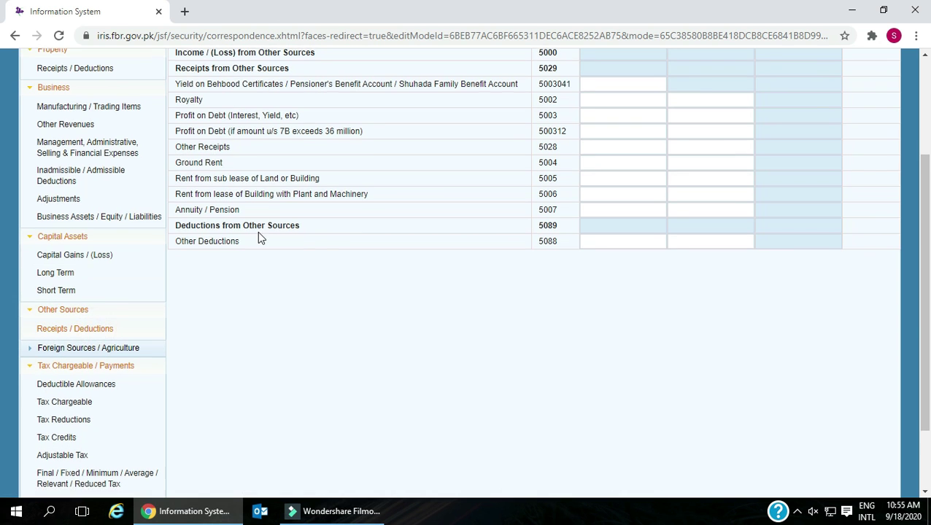
{"action": "scroll", "coordinate": [257, 231], "scroll_direction": "up", "scroll_amount": 2}
{"action": "scroll", "coordinate": [257, 236], "scroll_direction": "down", "scroll_amount": 3}
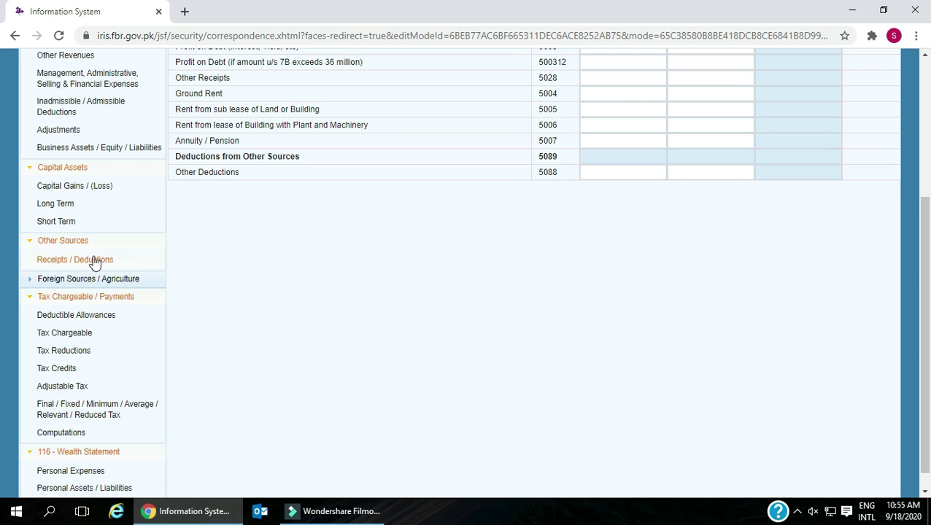
{"action": "scroll", "coordinate": [213, 243], "scroll_direction": "up", "scroll_amount": 3}
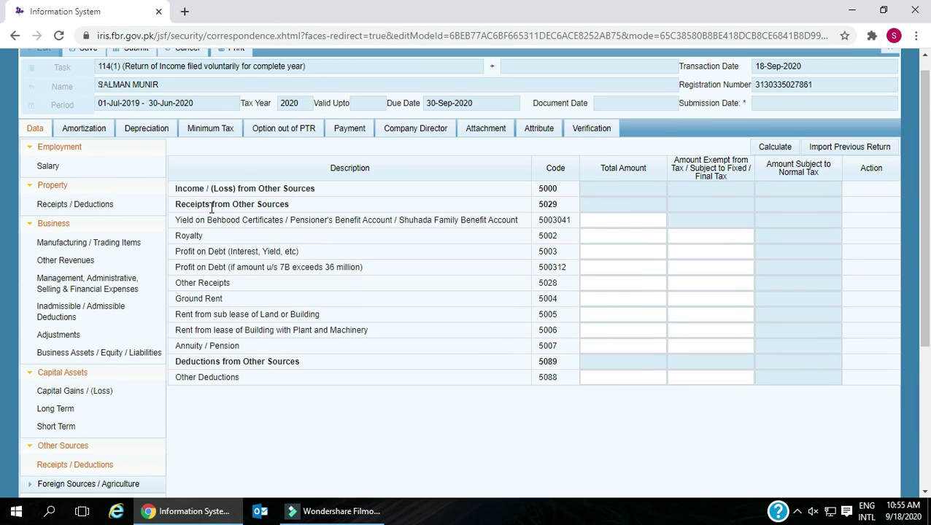
{"action": "left_click_drag", "start_coordinate": [174, 189], "coordinate": [321, 190]}
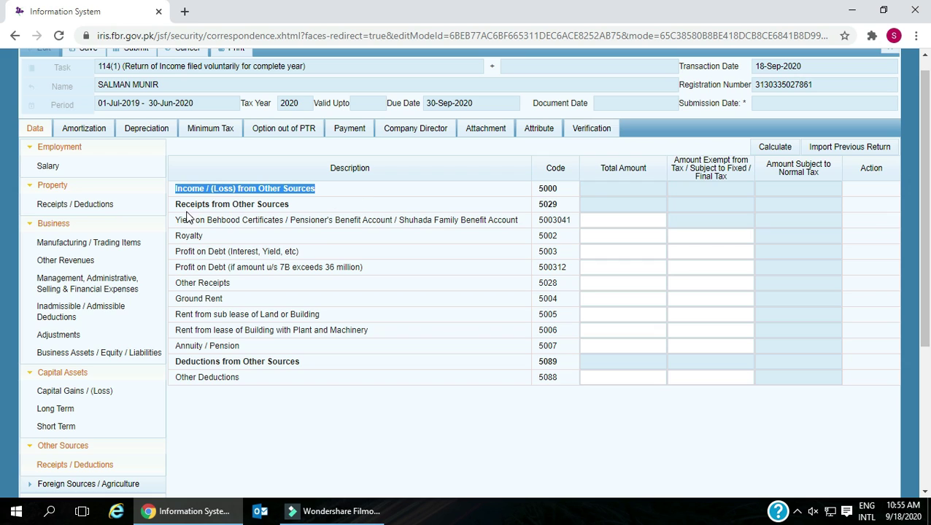
{"action": "left_click_drag", "start_coordinate": [175, 204], "coordinate": [288, 205]}
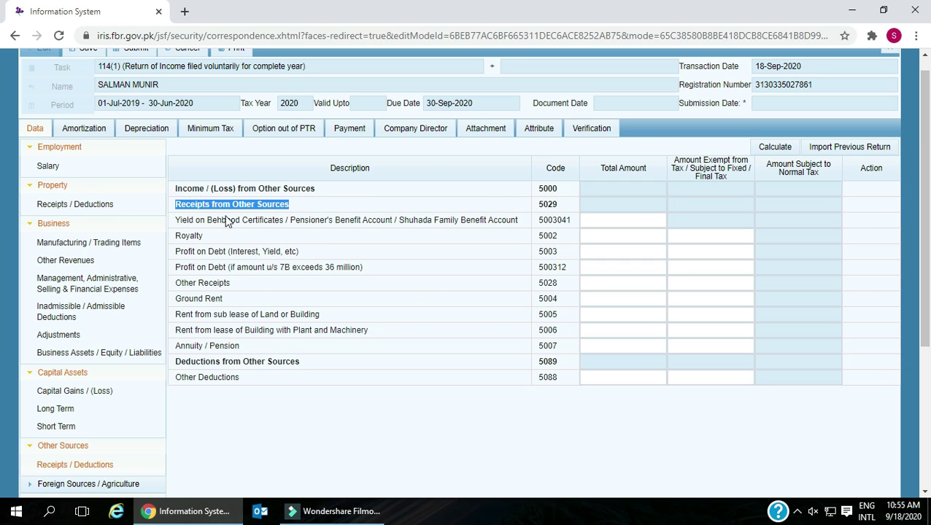
{"action": "left_click_drag", "start_coordinate": [175, 220], "coordinate": [514, 223]}
{"action": "left_click_drag", "start_coordinate": [177, 235], "coordinate": [311, 261]}
{"action": "left_click_drag", "start_coordinate": [177, 267], "coordinate": [370, 272]}
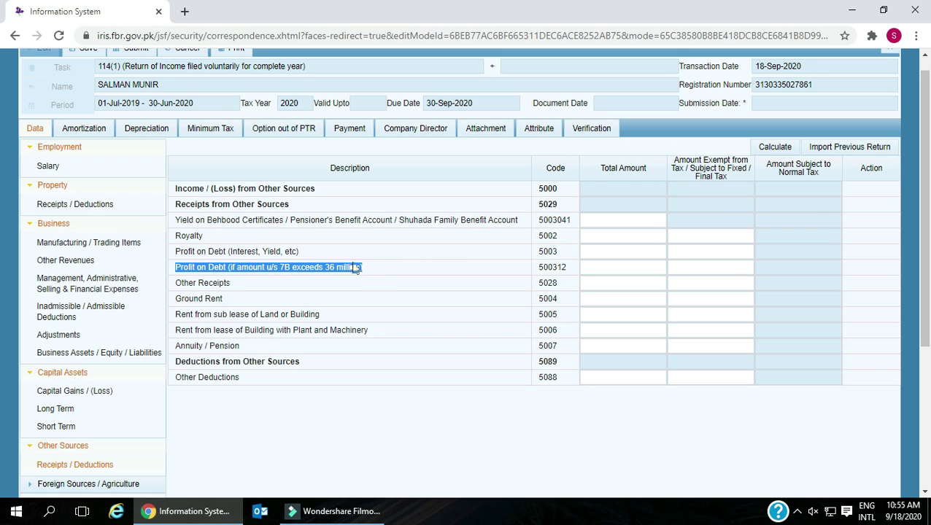
{"action": "left_click_drag", "start_coordinate": [175, 283], "coordinate": [231, 284]}
{"action": "left_click_drag", "start_coordinate": [176, 298], "coordinate": [226, 302]}
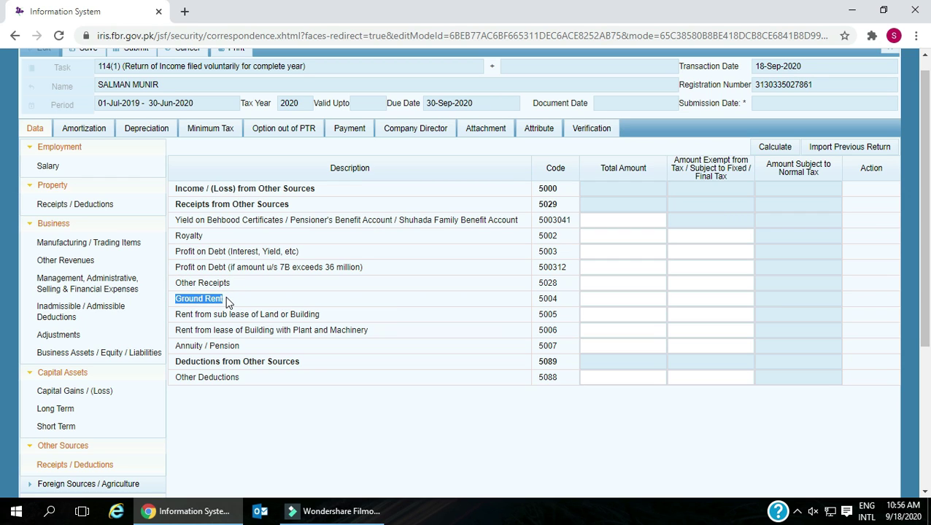
{"action": "left_click_drag", "start_coordinate": [176, 314], "coordinate": [327, 321]}
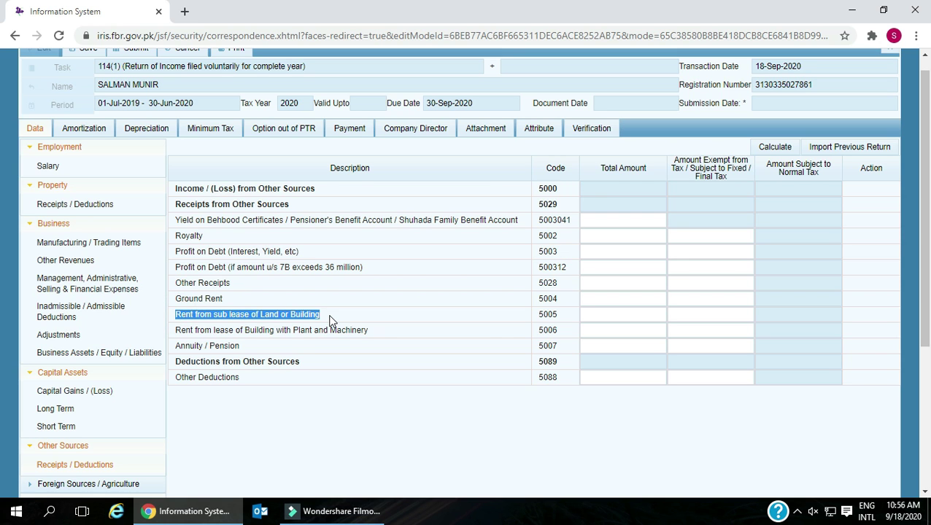
- Review building-with-machinery rent, Annuity / Pension and Other Deductions rows, then expand Foreign Sources / Agriculture
{"action": "scroll", "coordinate": [329, 321], "scroll_direction": "down", "scroll_amount": 1}
{"action": "left_click", "coordinate": [174, 264]}
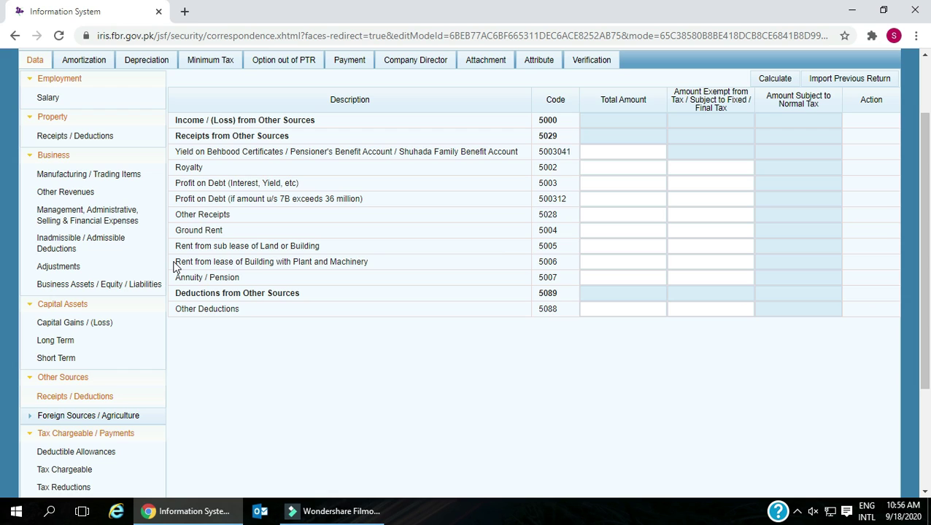
{"action": "left_click_drag", "start_coordinate": [174, 265], "coordinate": [380, 265]}
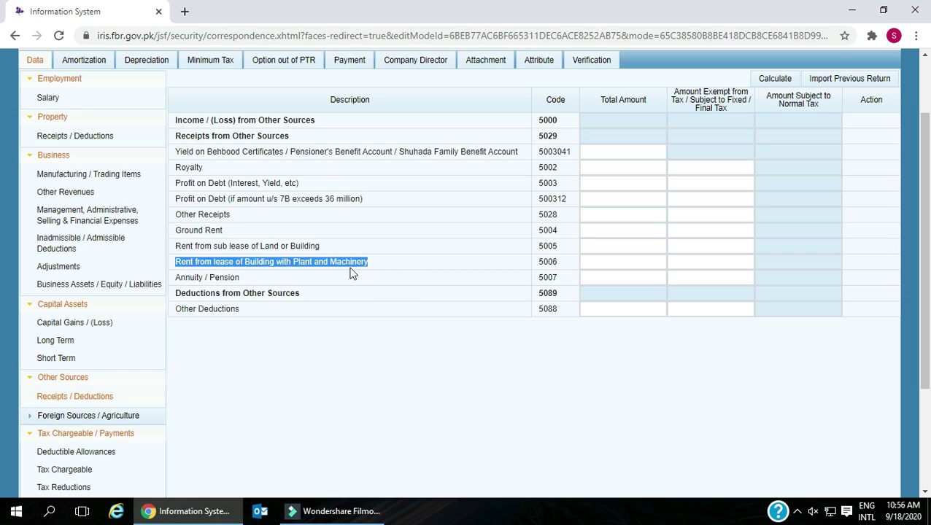
{"action": "left_click_drag", "start_coordinate": [175, 277], "coordinate": [244, 281]}
{"action": "left_click", "coordinate": [176, 292]}
{"action": "left_click_drag", "start_coordinate": [194, 298], "coordinate": [296, 306]}
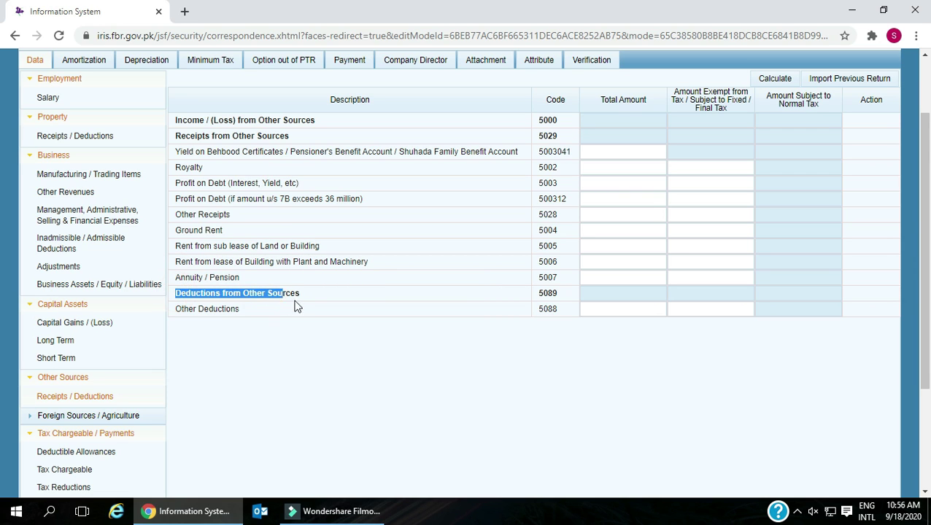
{"action": "left_click_drag", "start_coordinate": [176, 309], "coordinate": [247, 316]}
{"action": "scroll", "coordinate": [247, 318], "scroll_direction": "down", "scroll_amount": 3}
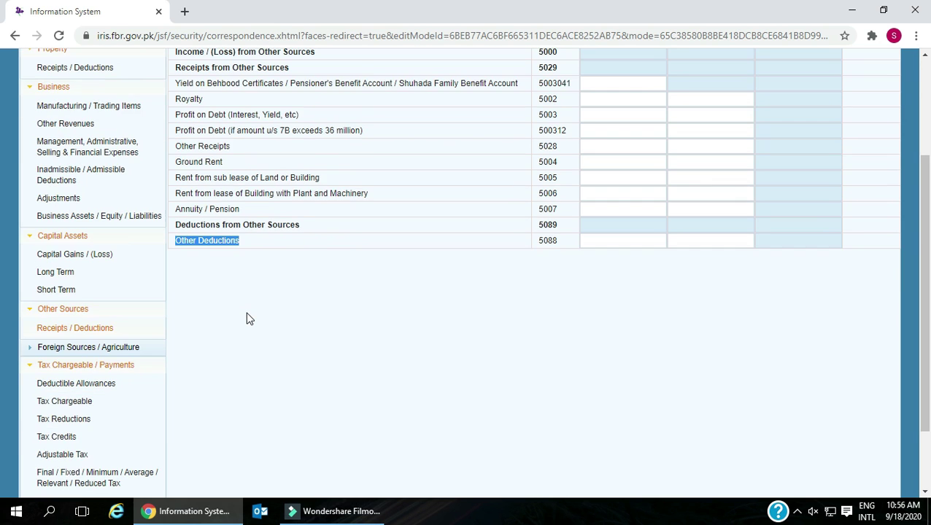
{"action": "left_click", "coordinate": [109, 259]}
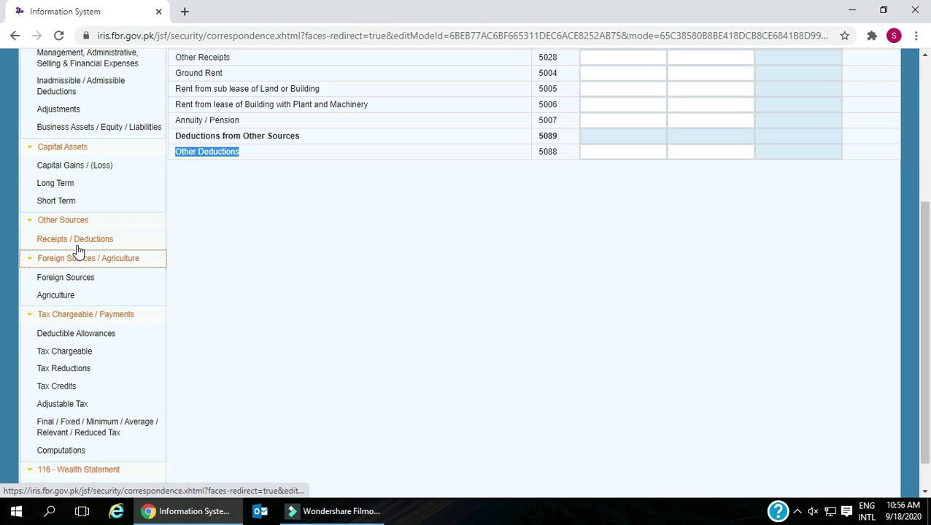
- Open the Foreign Sources schedule and highlight the Foreign Income (6000) row label
{"action": "left_click", "coordinate": [66, 277]}
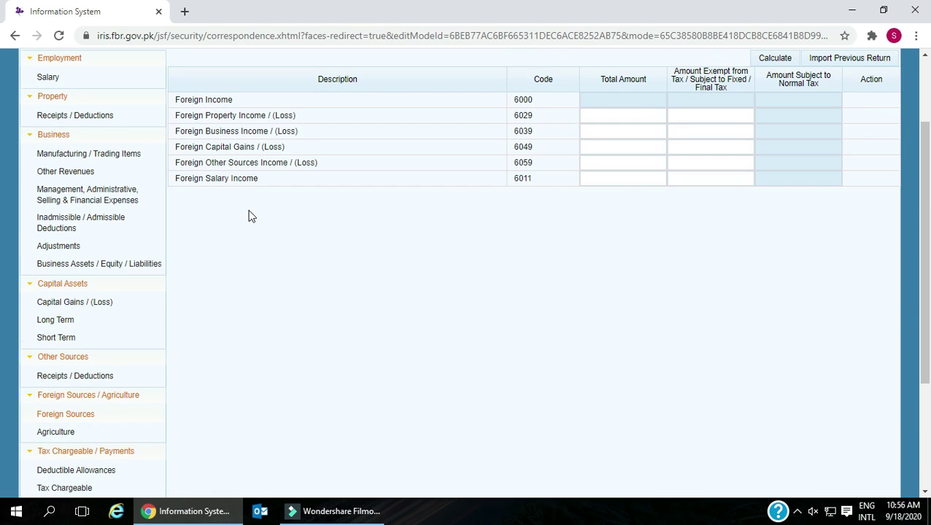
{"action": "scroll", "coordinate": [248, 216], "scroll_direction": "up", "scroll_amount": 1}
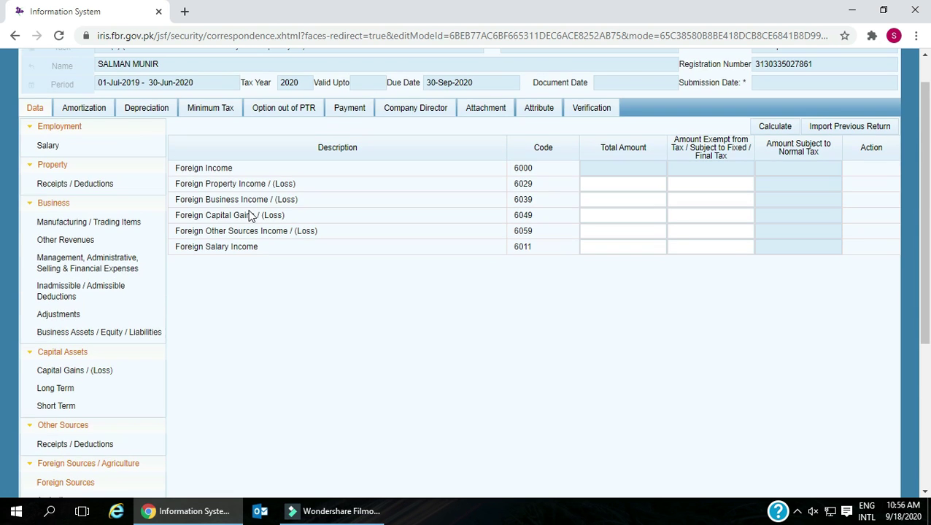
{"action": "left_click", "coordinate": [173, 172]}
{"action": "triple_click", "coordinate": [225, 167]}
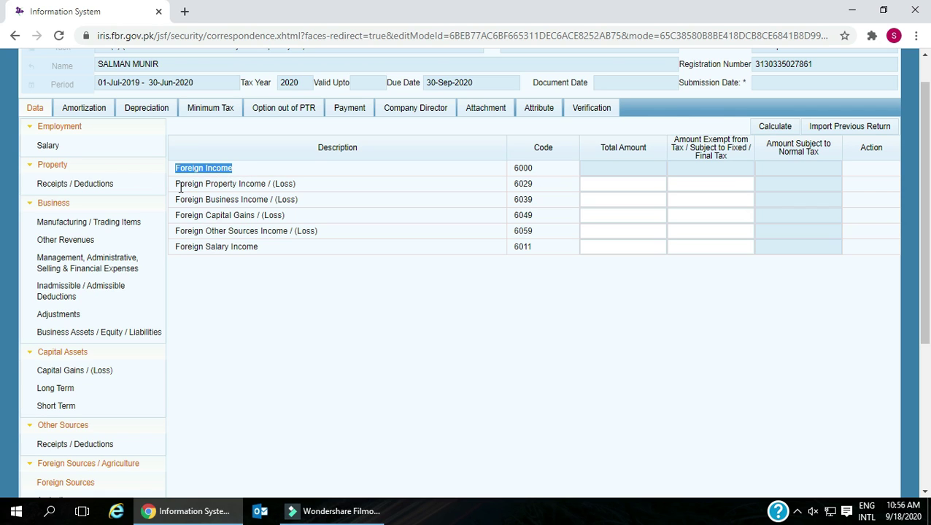
- Review the Foreign Property, Business, Capital Gains, Other Sources and Salary income lines
{"action": "left_click_drag", "start_coordinate": [173, 184], "coordinate": [318, 188]}
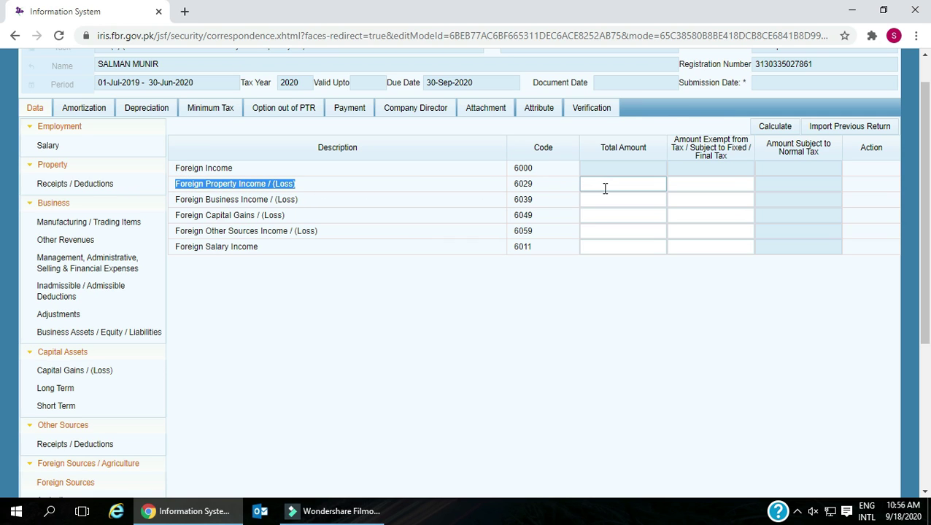
{"action": "left_click", "coordinate": [178, 199]}
{"action": "left_click_drag", "start_coordinate": [179, 199], "coordinate": [192, 199]}
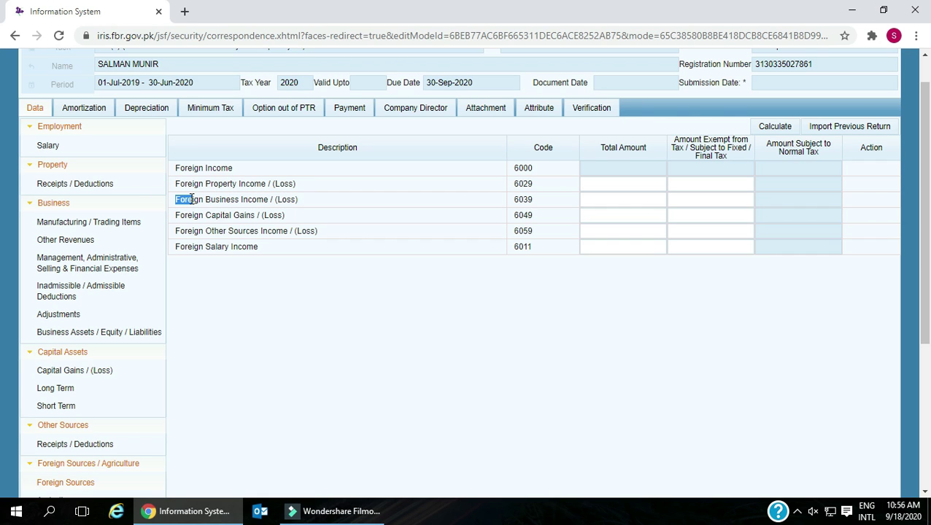
{"action": "left_click_drag", "start_coordinate": [192, 199], "coordinate": [323, 204]}
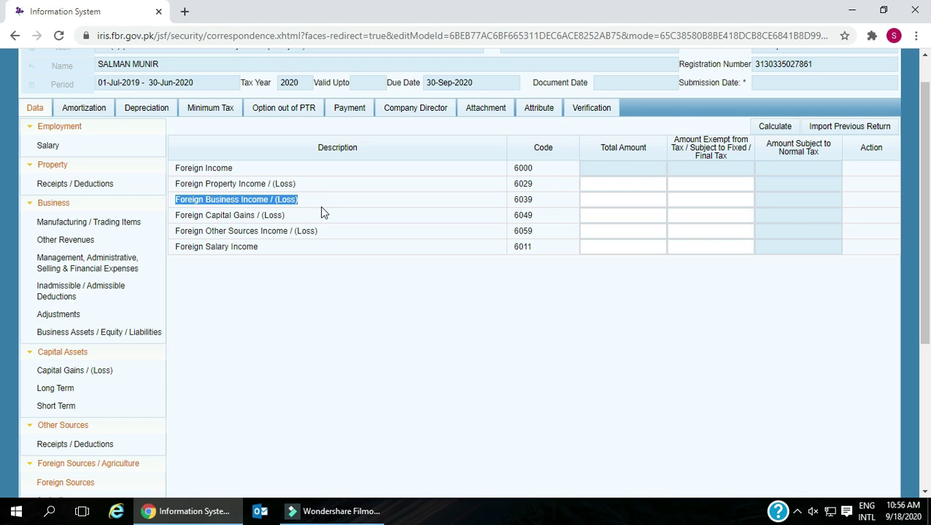
{"action": "left_click_drag", "start_coordinate": [176, 215], "coordinate": [288, 221]}
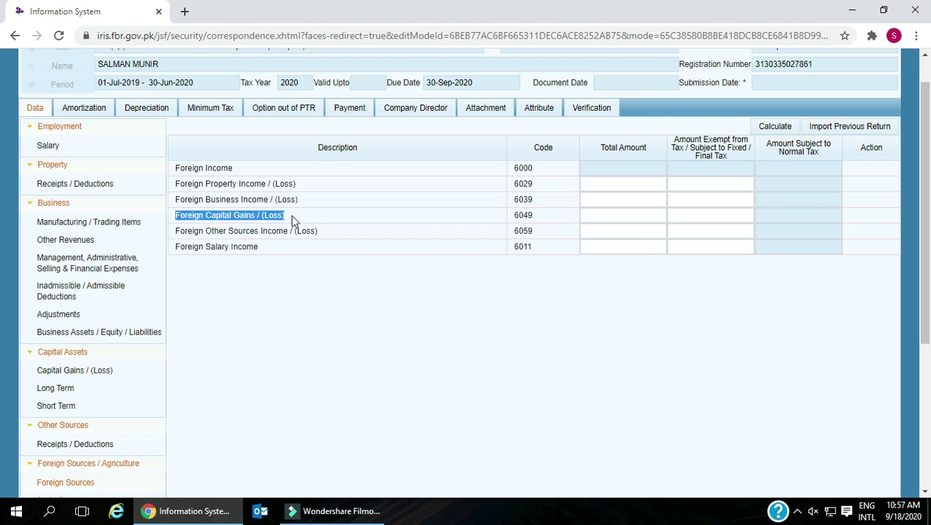
{"action": "left_click_drag", "start_coordinate": [175, 231], "coordinate": [333, 235]}
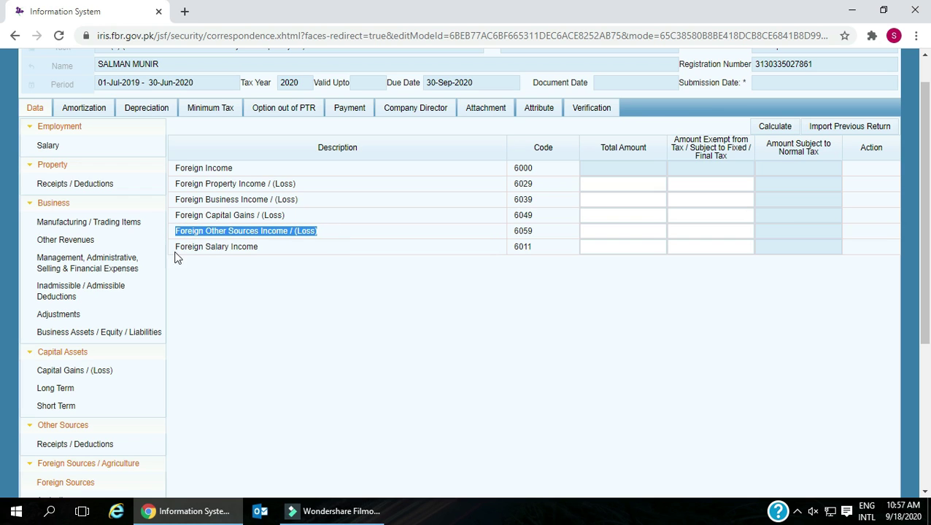
{"action": "left_click_drag", "start_coordinate": [176, 248], "coordinate": [280, 251]}
{"action": "left_click", "coordinate": [598, 243]}
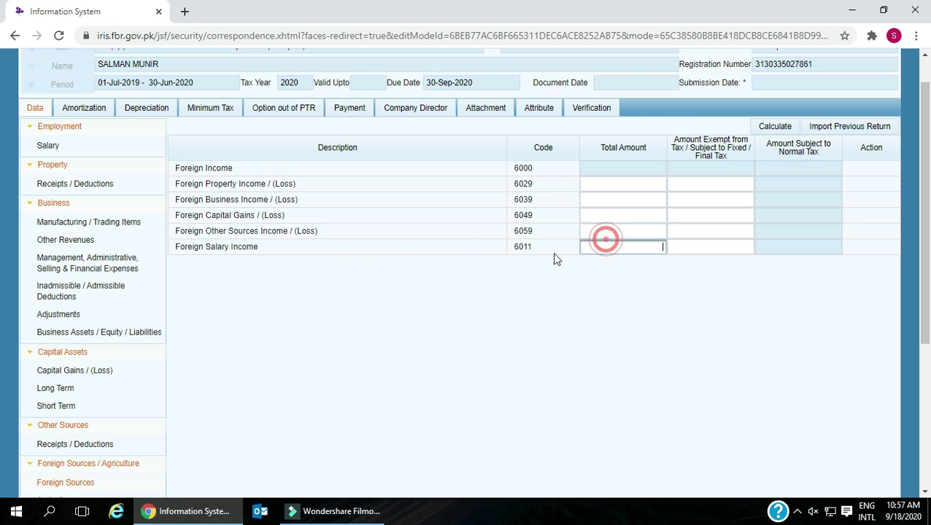
{"action": "scroll", "coordinate": [270, 277], "scroll_direction": "down", "scroll_amount": 2}
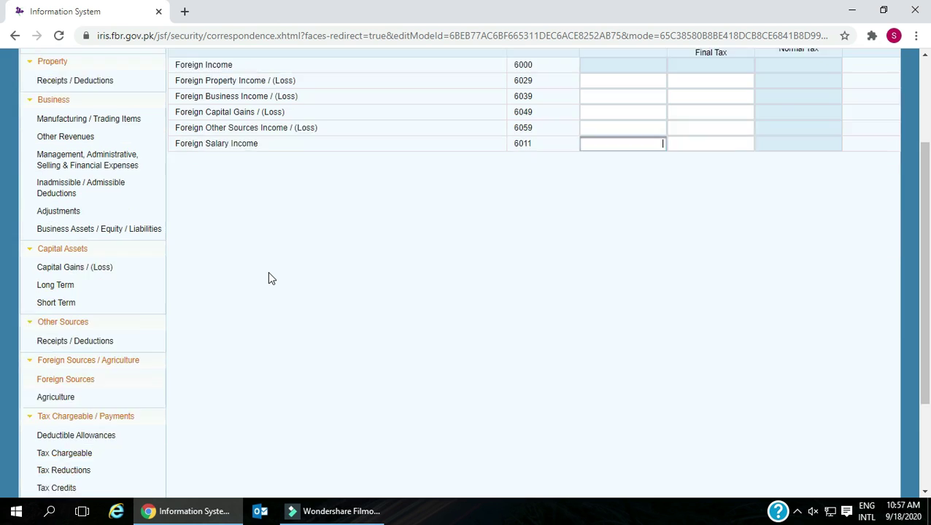
- Open the Agriculture schedule and review the Agriculture Income (6100) and Agriculture Income Tax (9291) amounts
{"action": "left_click", "coordinate": [58, 362]}
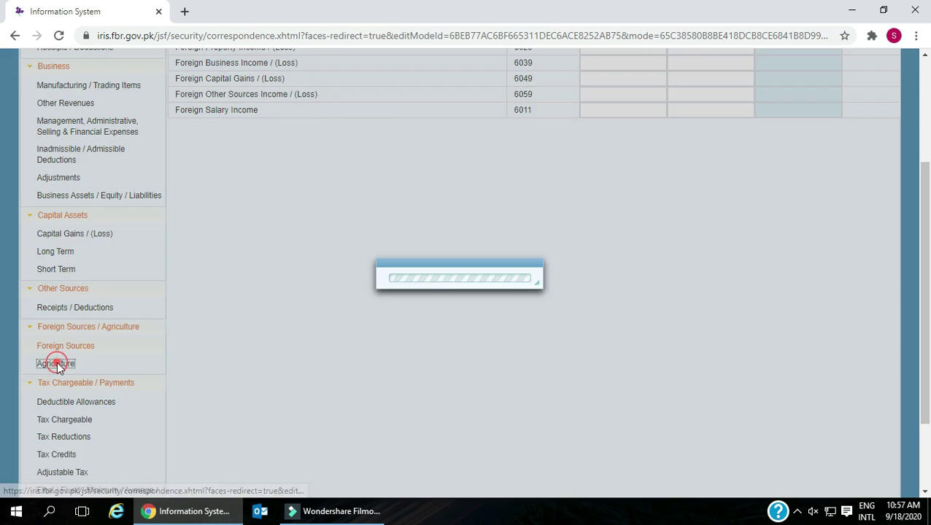
{"action": "scroll", "coordinate": [229, 309], "scroll_direction": "up", "scroll_amount": 1}
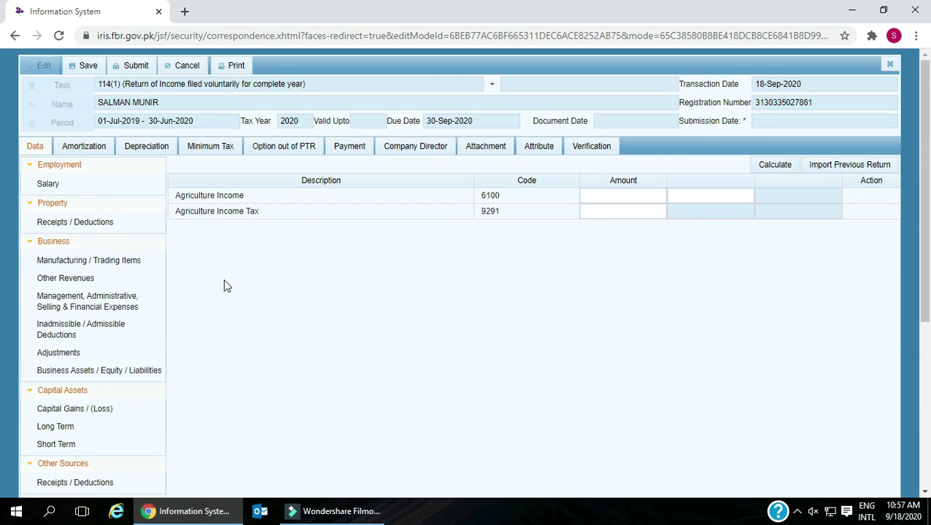
{"action": "left_click_drag", "start_coordinate": [179, 195], "coordinate": [252, 200]}
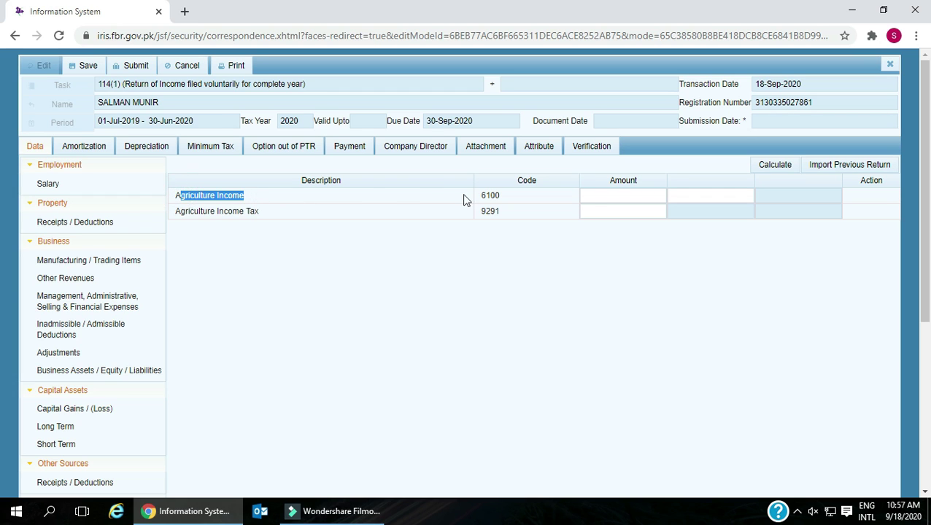
{"action": "left_click", "coordinate": [620, 195]}
{"action": "left_click_drag", "start_coordinate": [180, 215], "coordinate": [276, 219]}
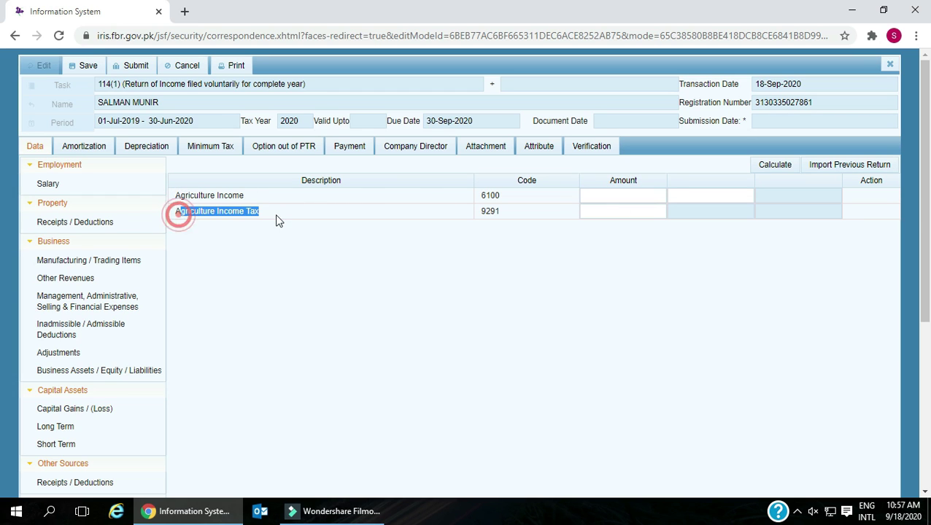
{"action": "left_click", "coordinate": [630, 211]}
{"action": "scroll", "coordinate": [443, 274], "scroll_direction": "down", "scroll_amount": 5}
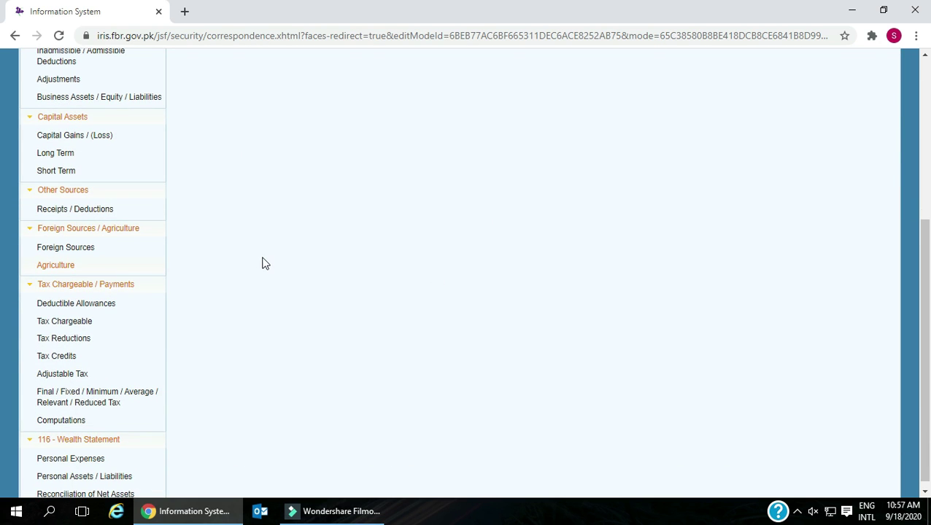
- Expand the Tax Chargeable / Payments group and load the Deductible Allowances schedule
{"action": "left_click", "coordinate": [80, 304]}
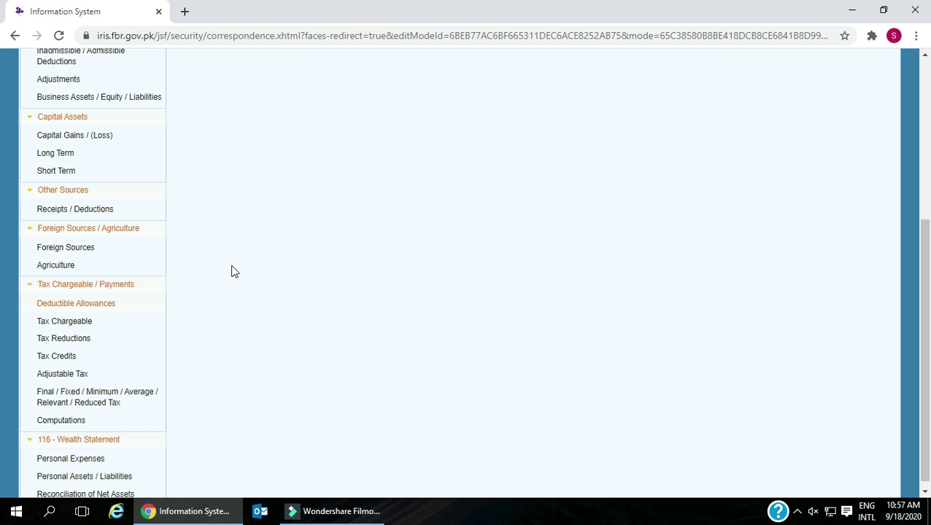
{"action": "left_click", "coordinate": [117, 286]}
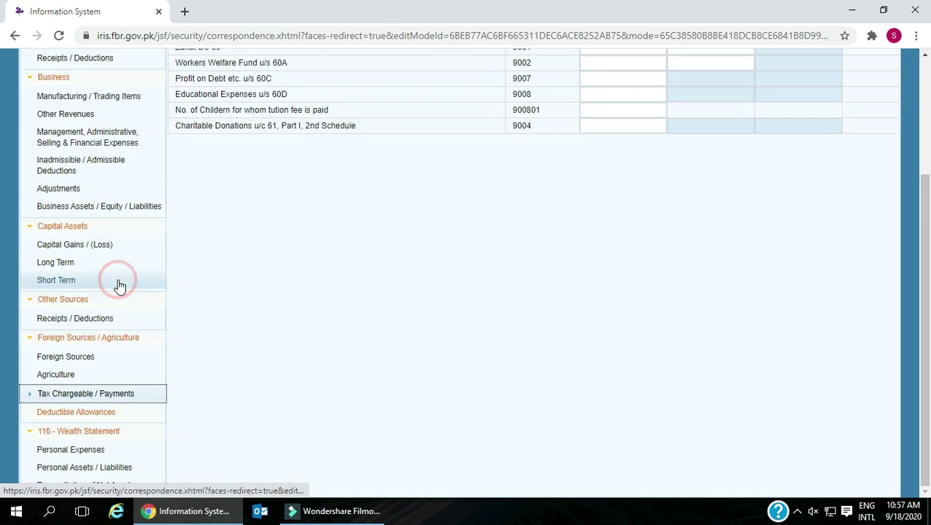
{"action": "left_click", "coordinate": [108, 416]}
{"action": "scroll", "coordinate": [110, 413], "scroll_direction": "down", "scroll_amount": 2}
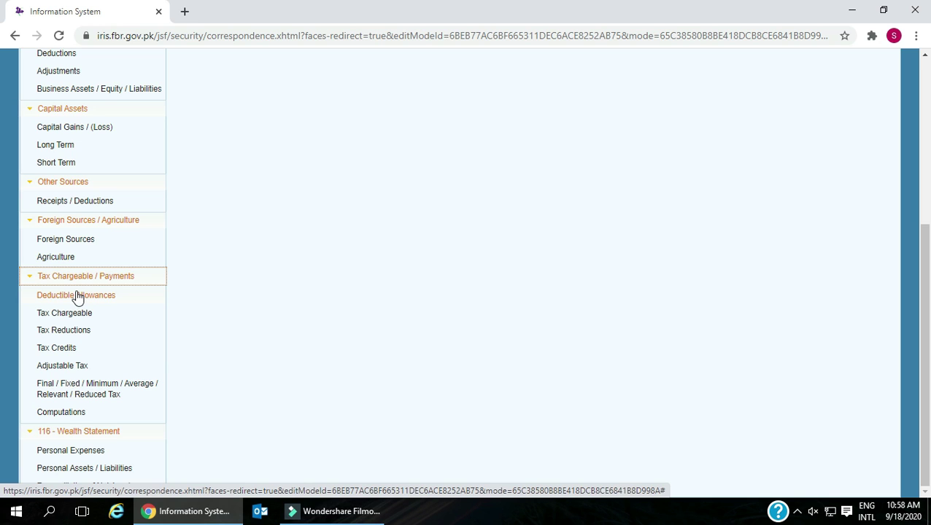
{"action": "left_click", "coordinate": [85, 296]}
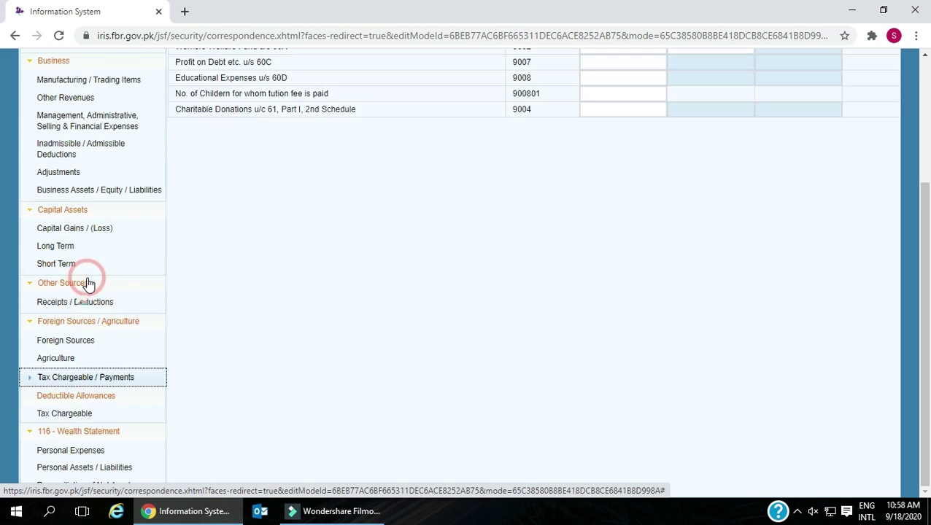
{"action": "scroll", "coordinate": [287, 240], "scroll_direction": "up", "scroll_amount": 4}
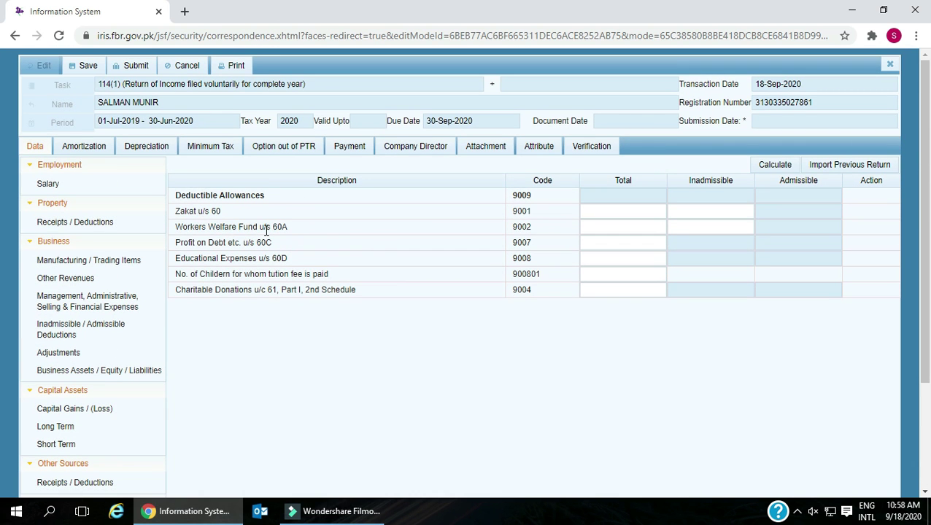
- Review the Zakat, Workers Welfare Fund, Profit on Debt, Educational Expenses and Charitable Donations rows, leaving them blank
{"action": "scroll", "coordinate": [266, 231], "scroll_direction": "down", "scroll_amount": 2}
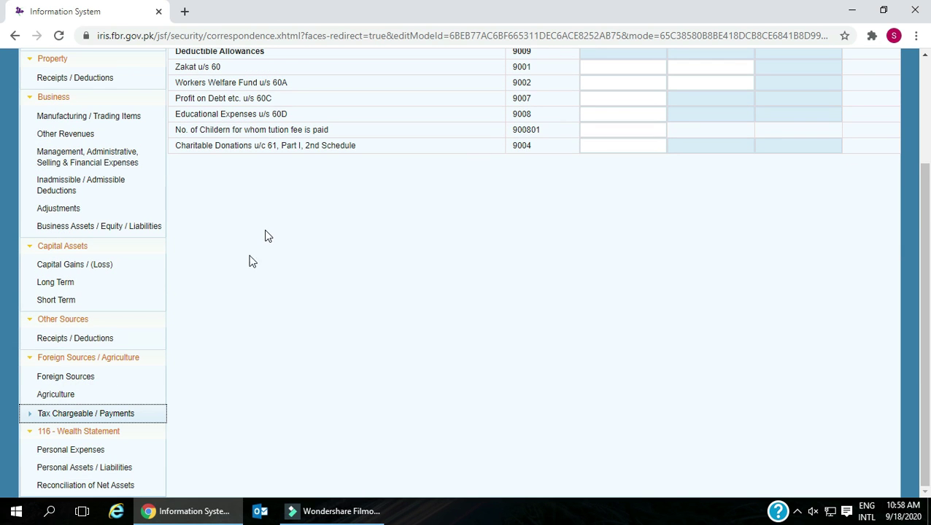
{"action": "scroll", "coordinate": [266, 261], "scroll_direction": "up", "scroll_amount": 1}
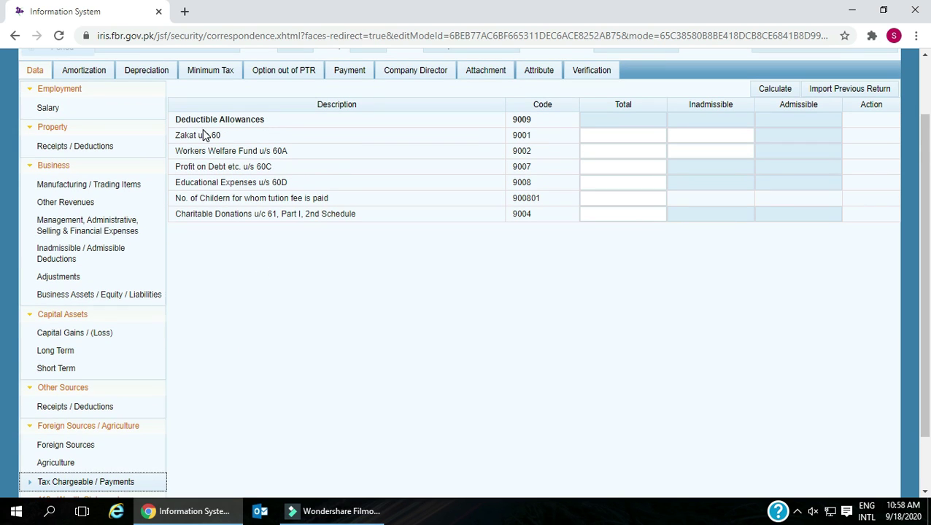
{"action": "left_click_drag", "start_coordinate": [176, 119], "coordinate": [287, 122]}
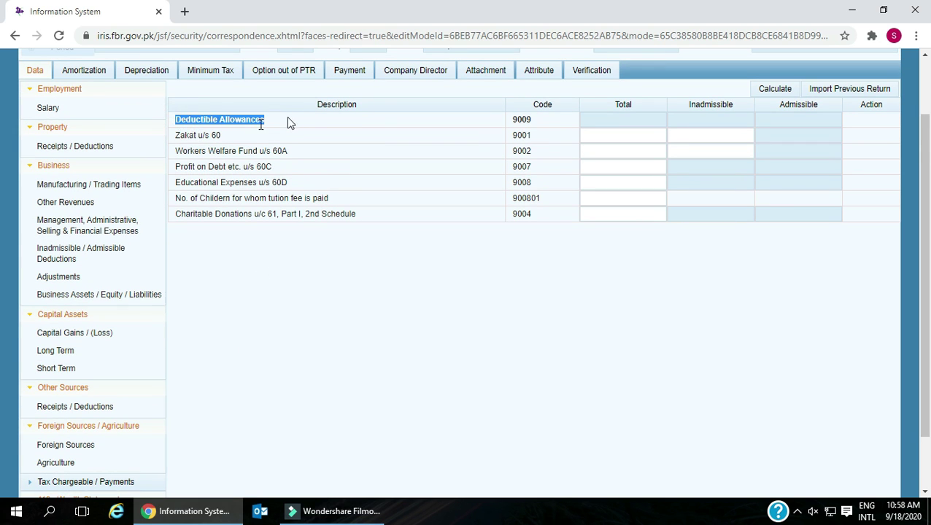
{"action": "left_click_drag", "start_coordinate": [176, 135], "coordinate": [245, 141]}
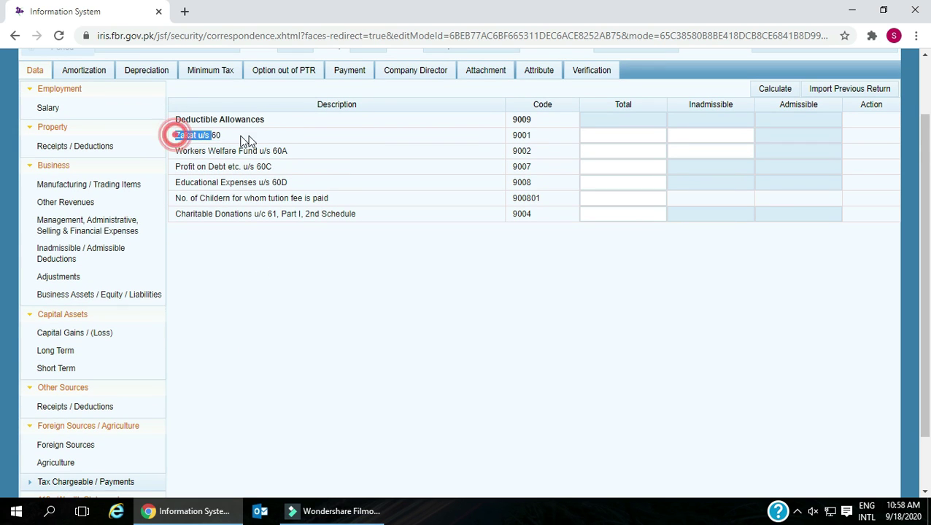
{"action": "left_click", "coordinate": [628, 135]}
{"action": "left_click", "coordinate": [183, 151]}
{"action": "left_click_drag", "start_coordinate": [189, 151], "coordinate": [297, 160]}
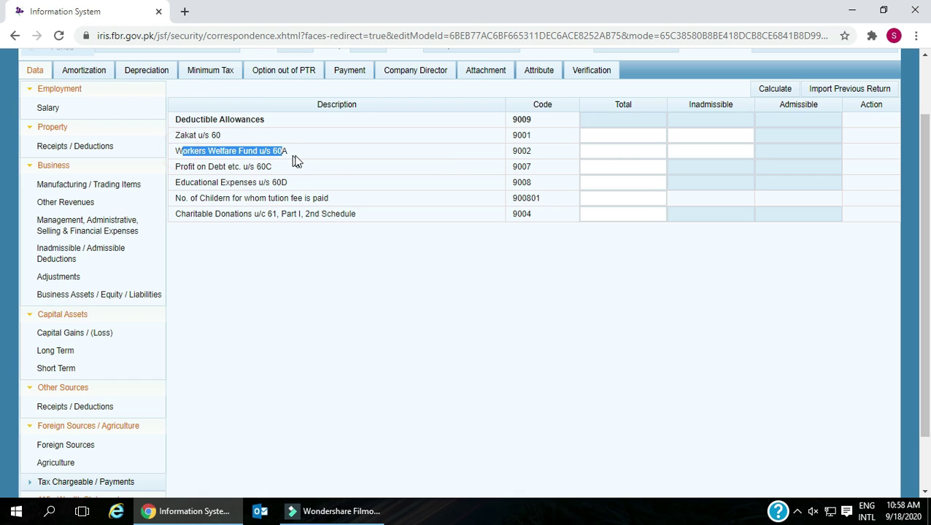
{"action": "left_click_drag", "start_coordinate": [180, 166], "coordinate": [290, 175]}
{"action": "left_click", "coordinate": [293, 172]}
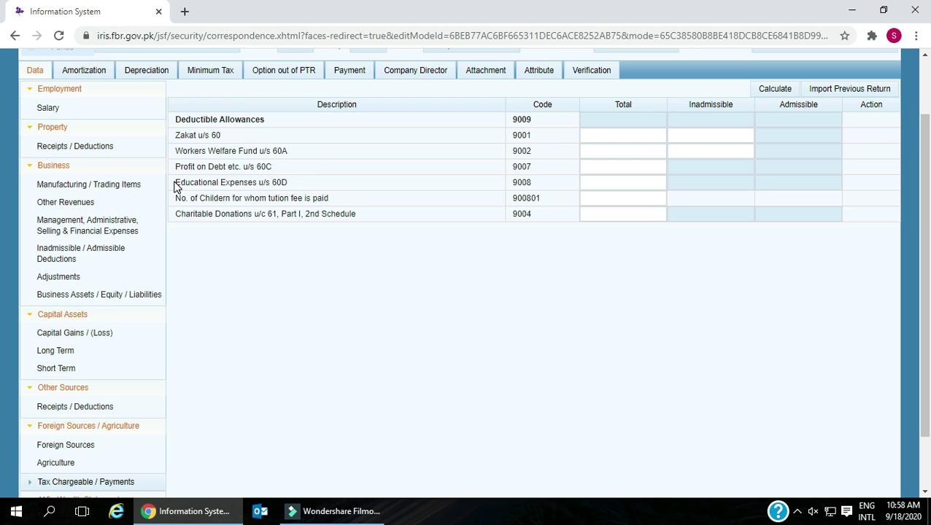
{"action": "left_click_drag", "start_coordinate": [175, 183], "coordinate": [299, 188]}
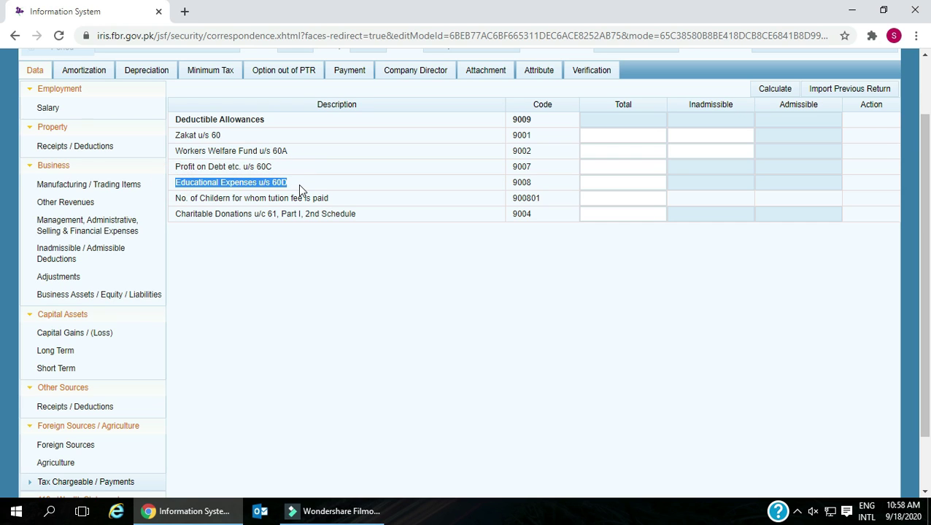
{"action": "left_click", "coordinate": [598, 182]}
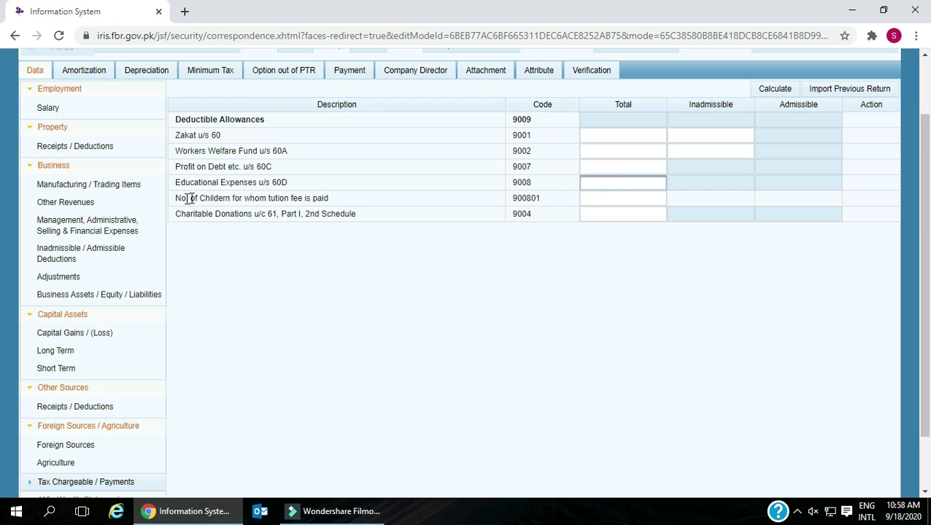
{"action": "left_click_drag", "start_coordinate": [176, 198], "coordinate": [335, 203]}
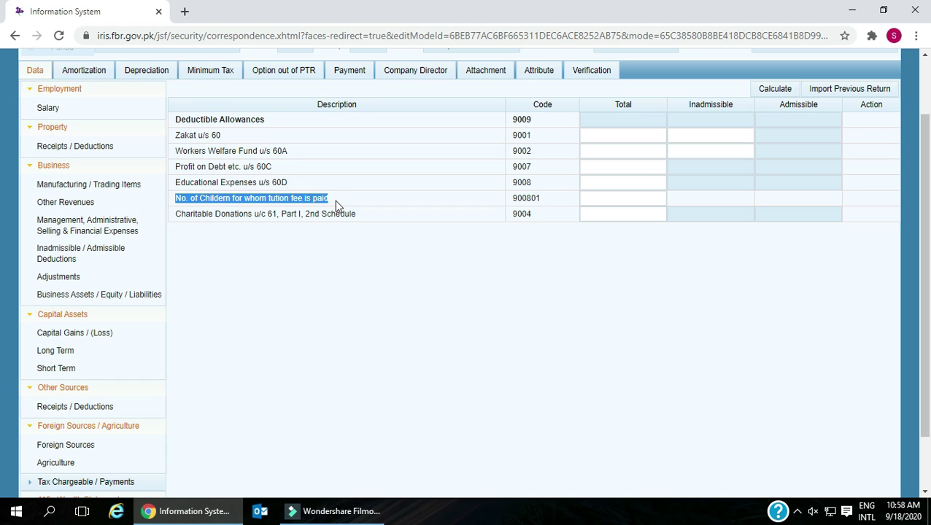
{"action": "left_click", "coordinate": [605, 199]}
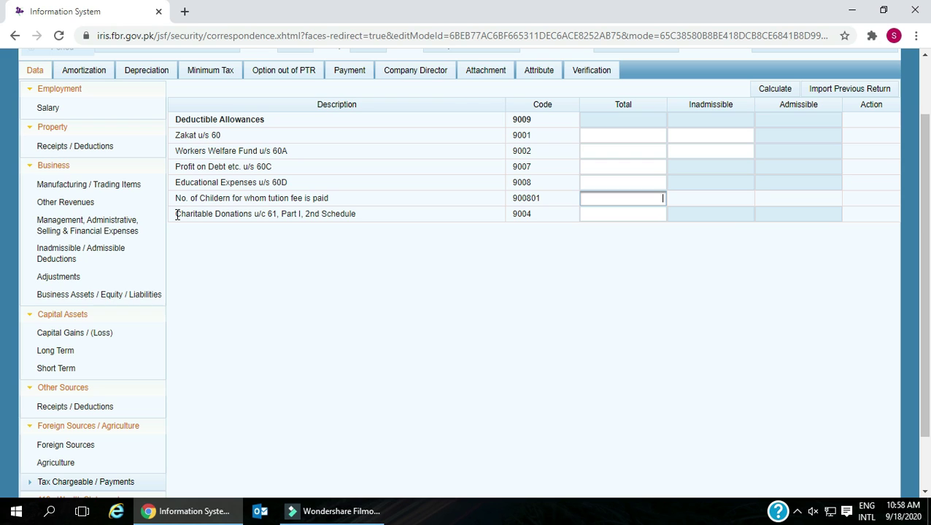
{"action": "left_click_drag", "start_coordinate": [177, 215], "coordinate": [369, 217]}
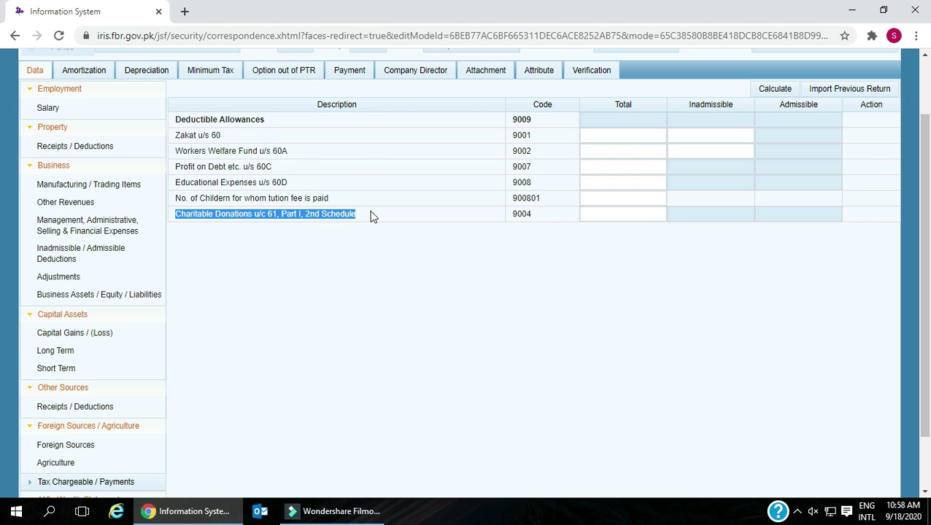
- Expand Tax Chargeable / Payments in the sidebar to reach the Tax Chargeable entry
{"action": "scroll", "coordinate": [369, 217], "scroll_direction": "down", "scroll_amount": 1}
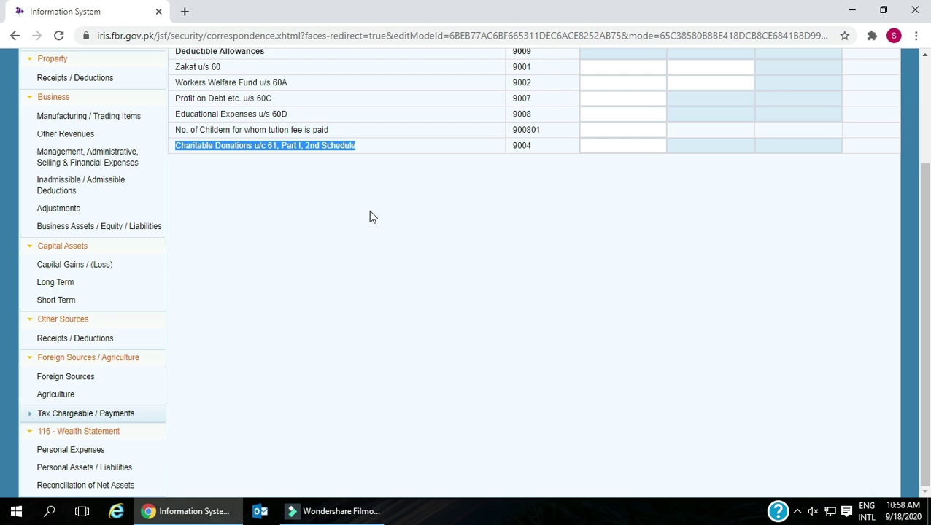
{"action": "scroll", "coordinate": [370, 211], "scroll_direction": "up", "scroll_amount": 1}
{"action": "scroll", "coordinate": [369, 211], "scroll_direction": "down", "scroll_amount": 1}
{"action": "left_click", "coordinate": [118, 414]}
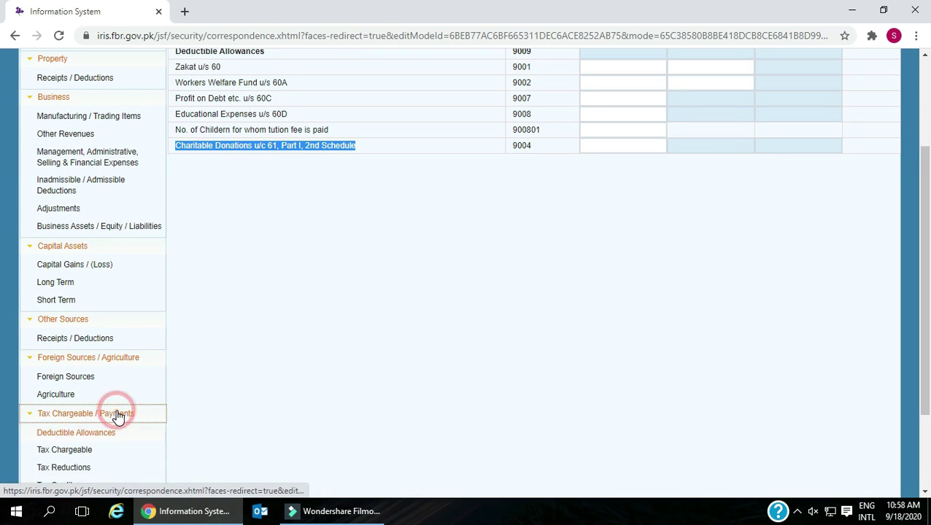
{"action": "scroll", "coordinate": [276, 321], "scroll_direction": "down", "scroll_amount": 2}
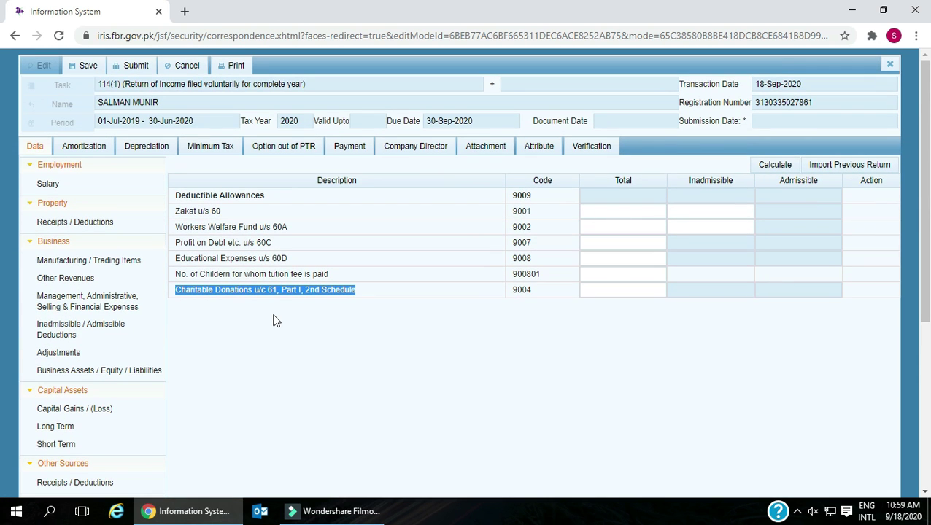
{"action": "scroll", "coordinate": [276, 321], "scroll_direction": "down", "scroll_amount": 2}
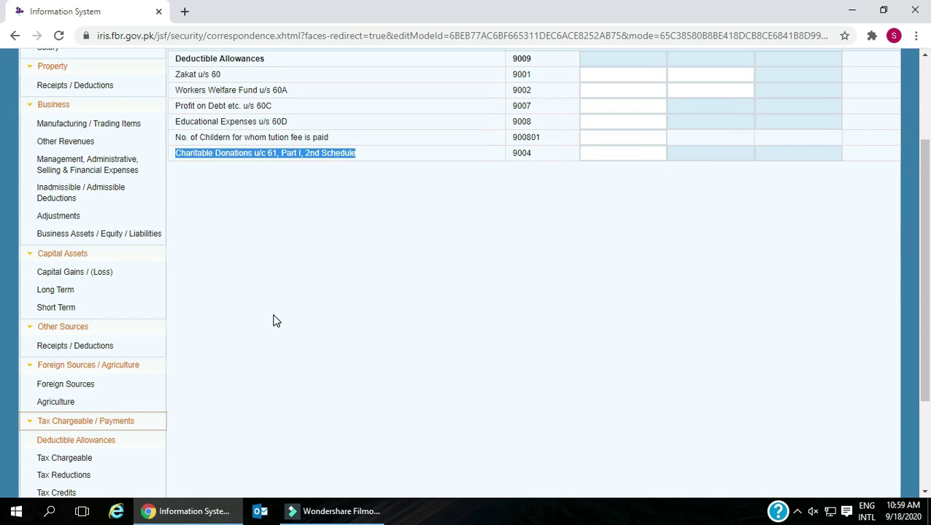
{"action": "scroll", "coordinate": [275, 321], "scroll_direction": "up", "scroll_amount": 1}
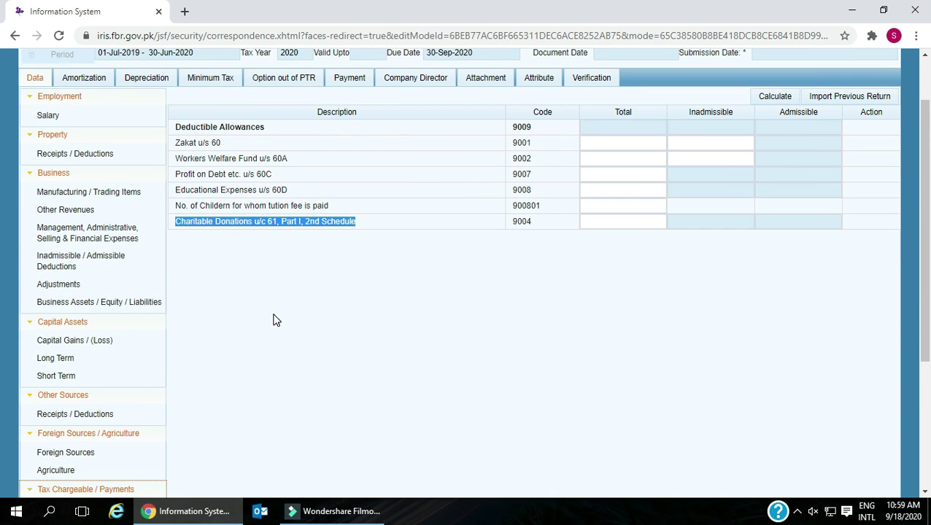
{"action": "scroll", "coordinate": [275, 321], "scroll_direction": "down", "scroll_amount": 3}
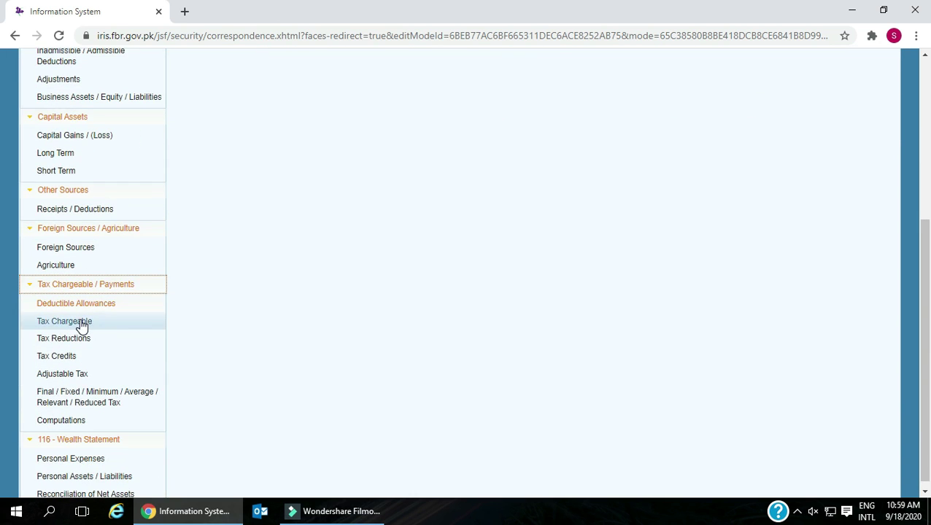
- Open Tax Chargeable and review the working-capital tax u/s 99A row (920001), leaving it empty
{"action": "left_click", "coordinate": [77, 322]}
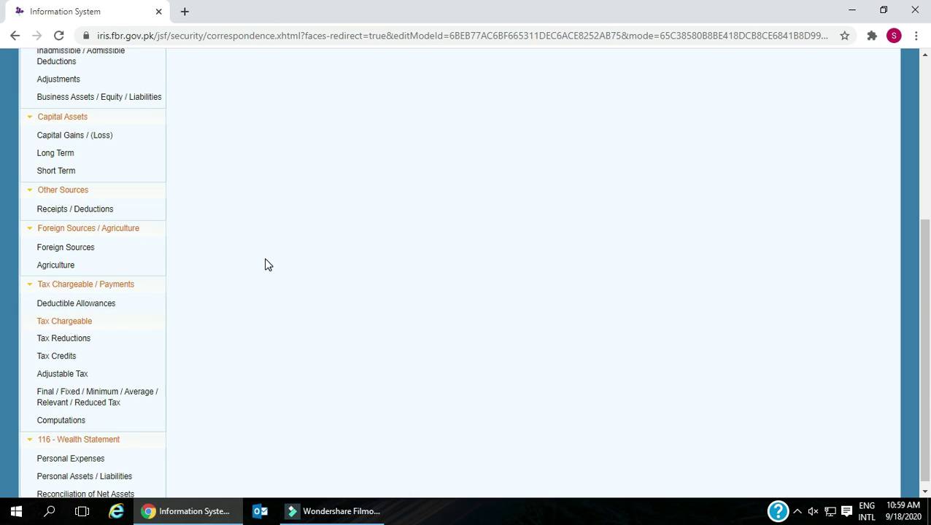
{"action": "scroll", "coordinate": [265, 264], "scroll_direction": "up", "scroll_amount": 4}
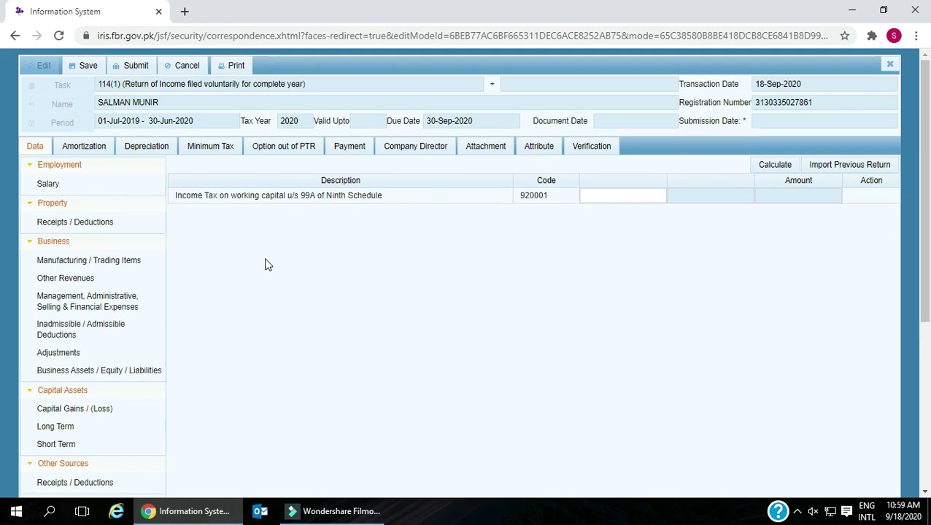
{"action": "left_click_drag", "start_coordinate": [173, 195], "coordinate": [380, 197]}
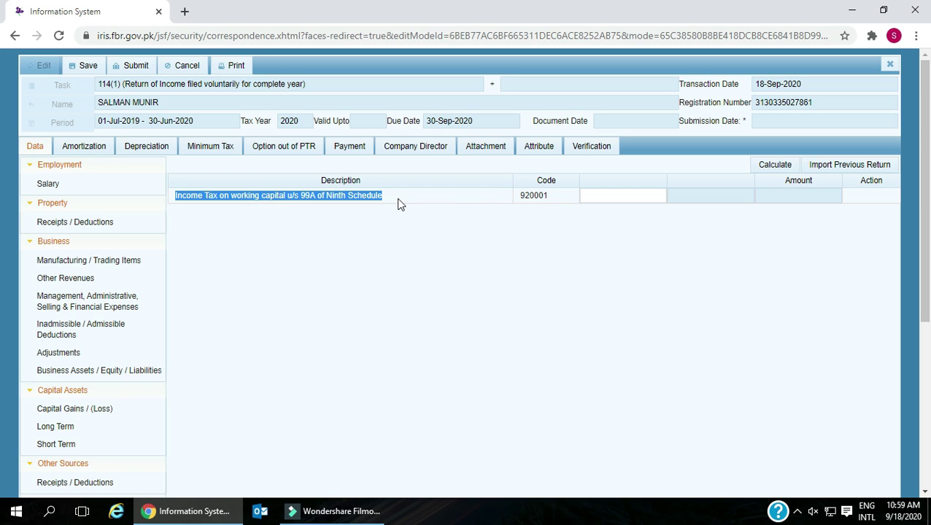
{"action": "left_click", "coordinate": [522, 196]}
{"action": "left_click_drag", "start_coordinate": [522, 195], "coordinate": [550, 204]}
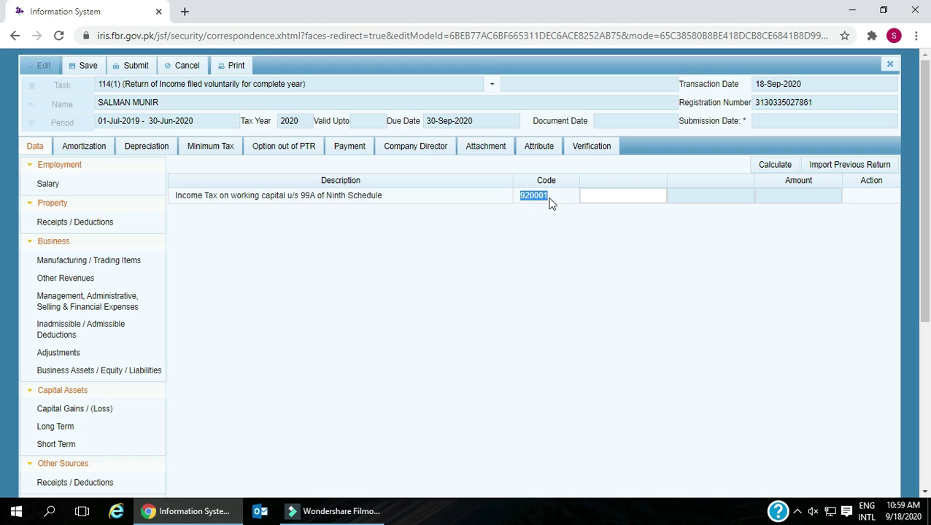
{"action": "left_click", "coordinate": [594, 198]}
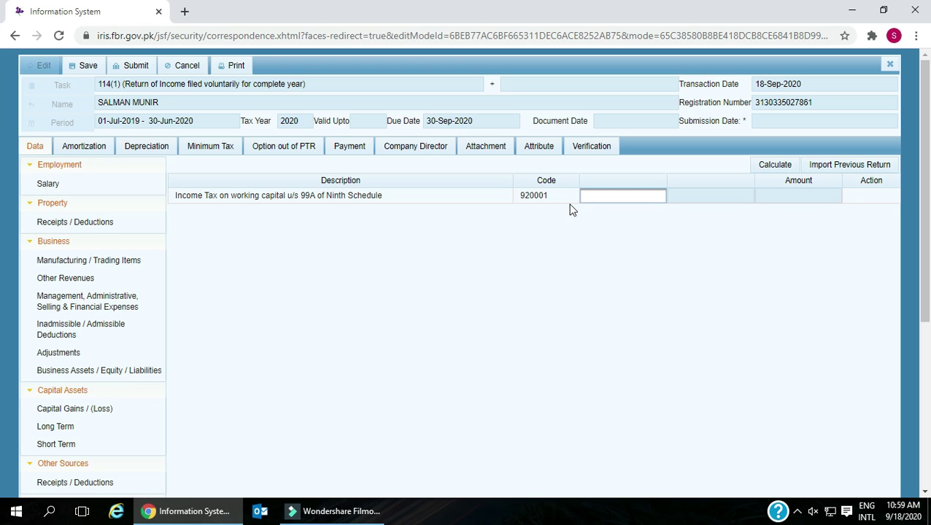
{"action": "left_click", "coordinate": [176, 194]}
{"action": "left_click_drag", "start_coordinate": [175, 194], "coordinate": [201, 195]}
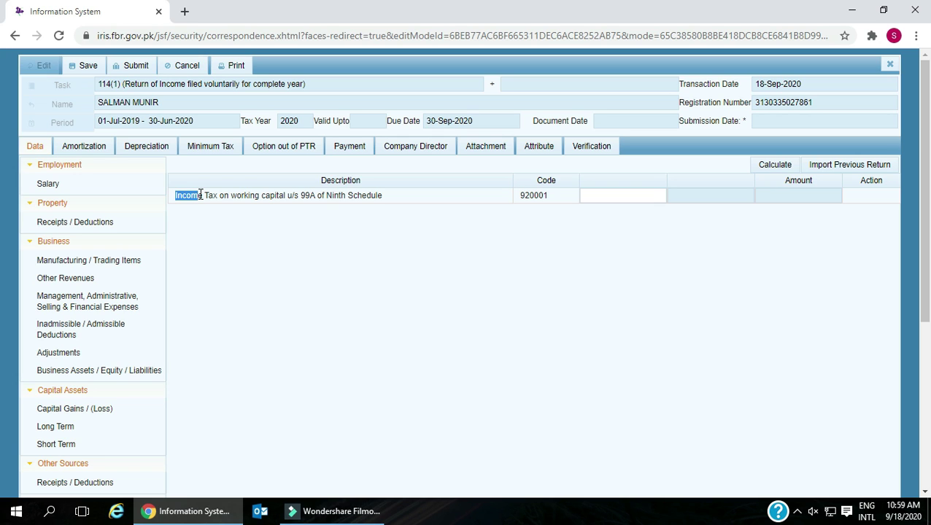
{"action": "left_click_drag", "start_coordinate": [200, 194], "coordinate": [401, 201]}
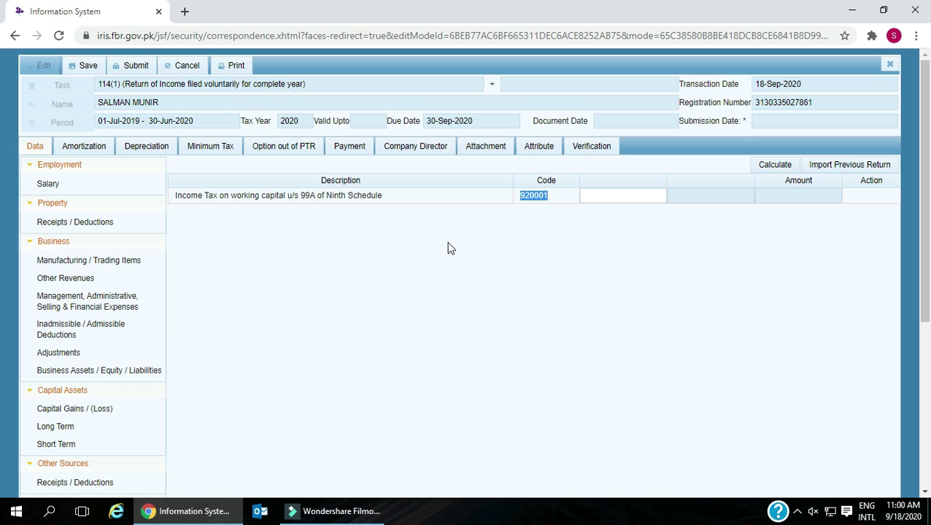
- Dismiss the news notification and recalculate the Tax Chargeable figures
{"action": "scroll", "coordinate": [449, 248], "scroll_direction": "down", "scroll_amount": 2}
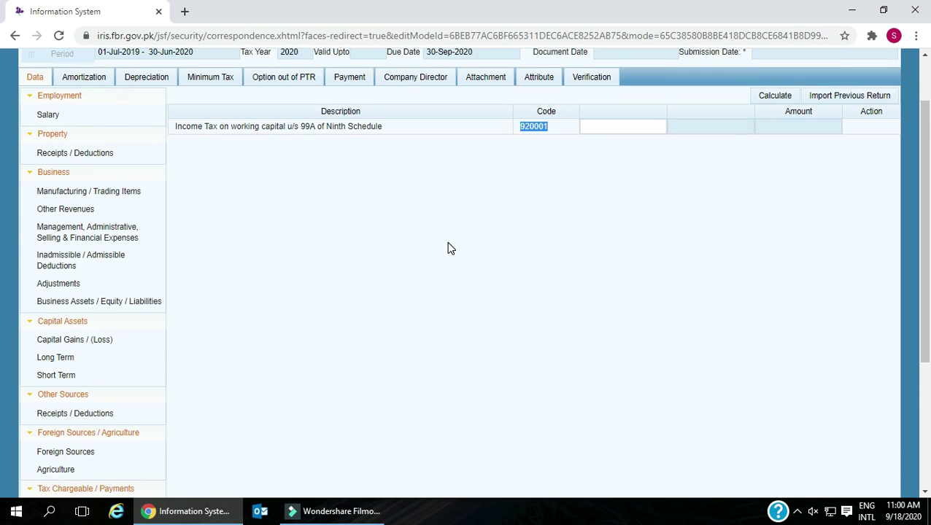
{"action": "scroll", "coordinate": [449, 248], "scroll_direction": "up", "scroll_amount": 1}
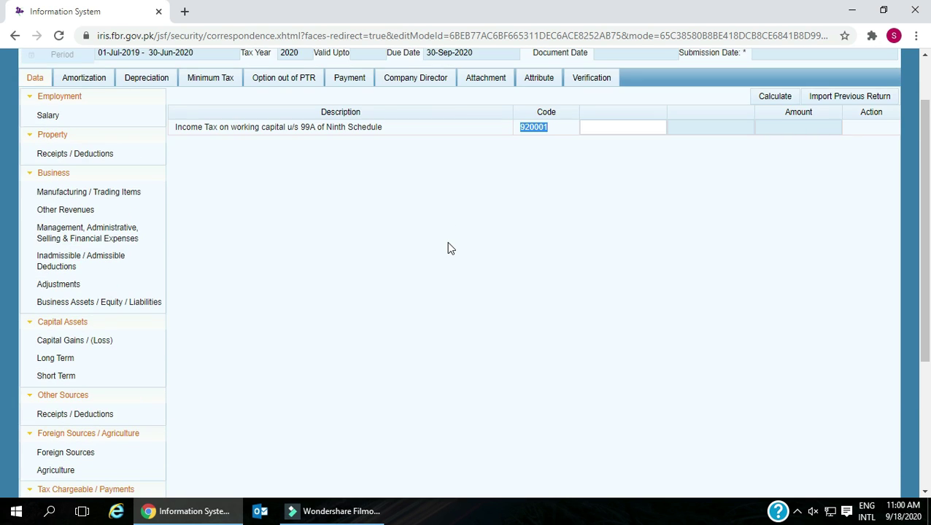
{"action": "scroll", "coordinate": [449, 248], "scroll_direction": "up", "scroll_amount": 1}
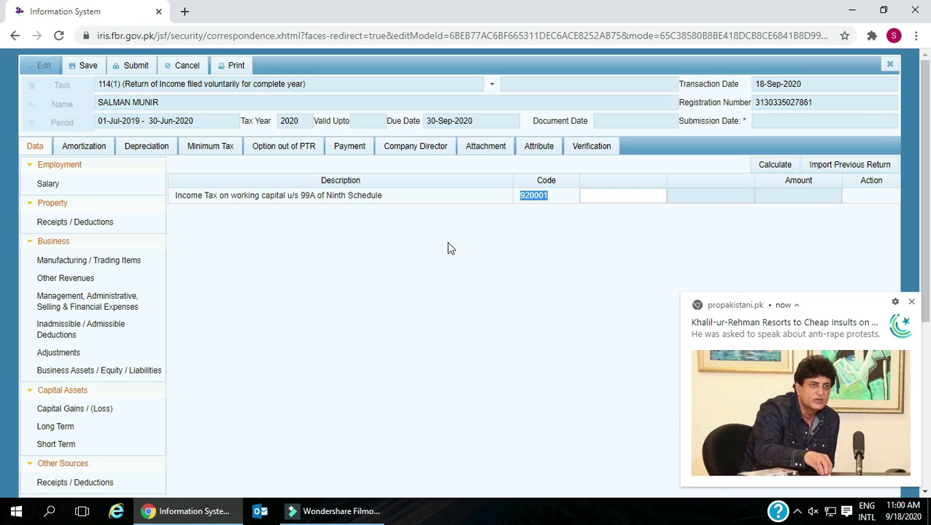
{"action": "left_click", "coordinate": [908, 303]}
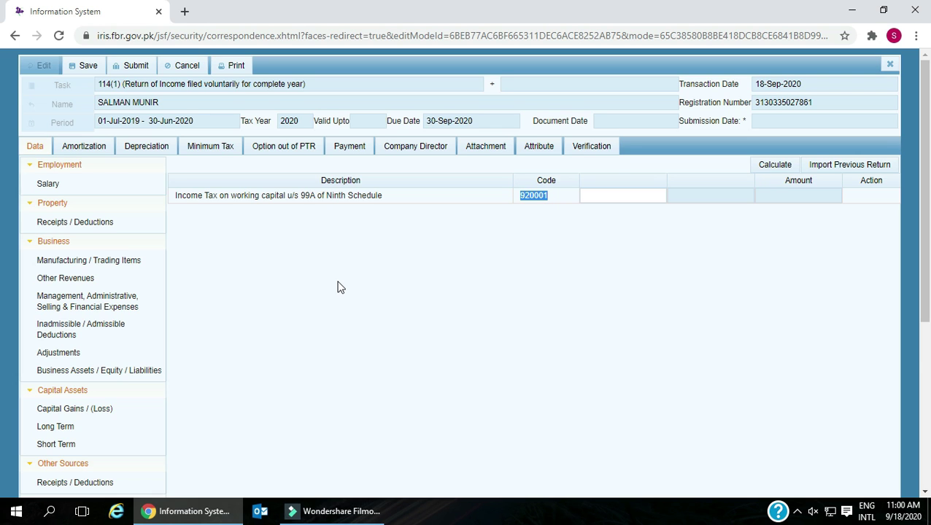
{"action": "scroll", "coordinate": [337, 287], "scroll_direction": "down", "scroll_amount": 1}
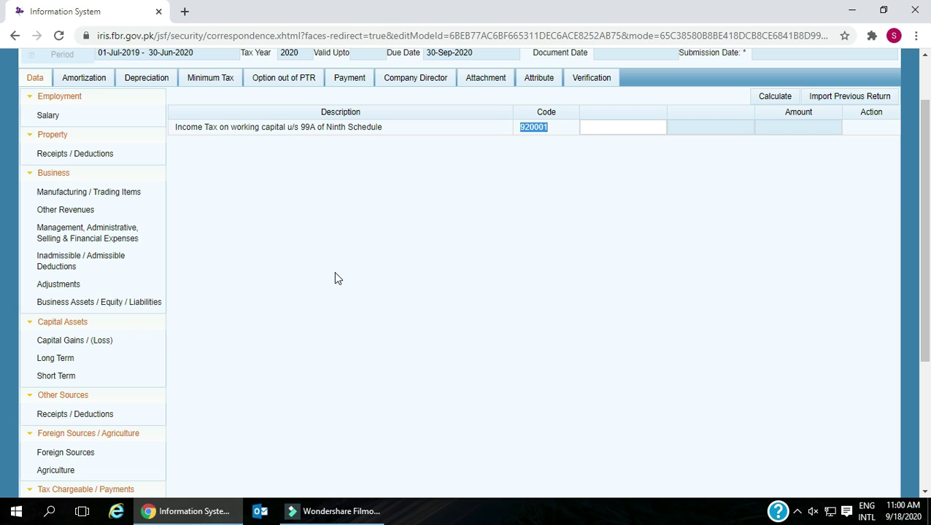
{"action": "scroll", "coordinate": [334, 273], "scroll_direction": "down", "scroll_amount": 3}
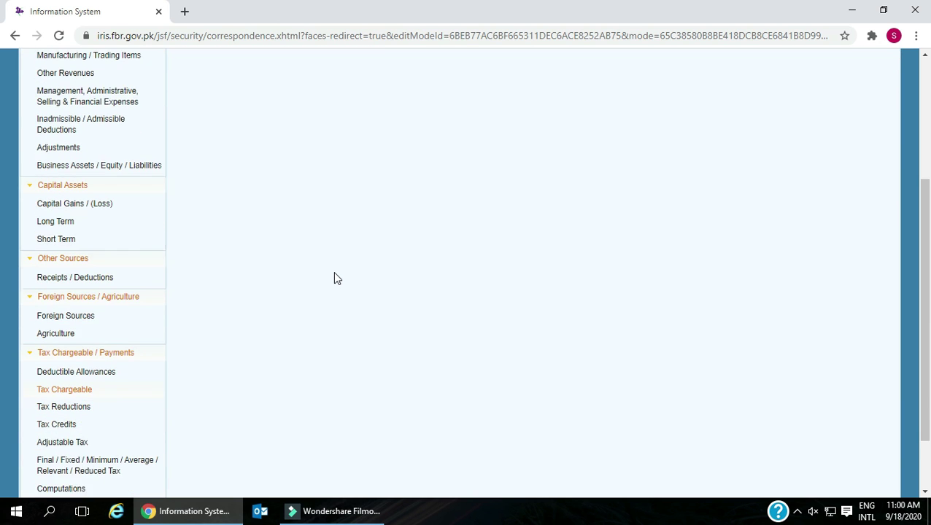
{"action": "scroll", "coordinate": [333, 278], "scroll_direction": "up", "scroll_amount": 4}
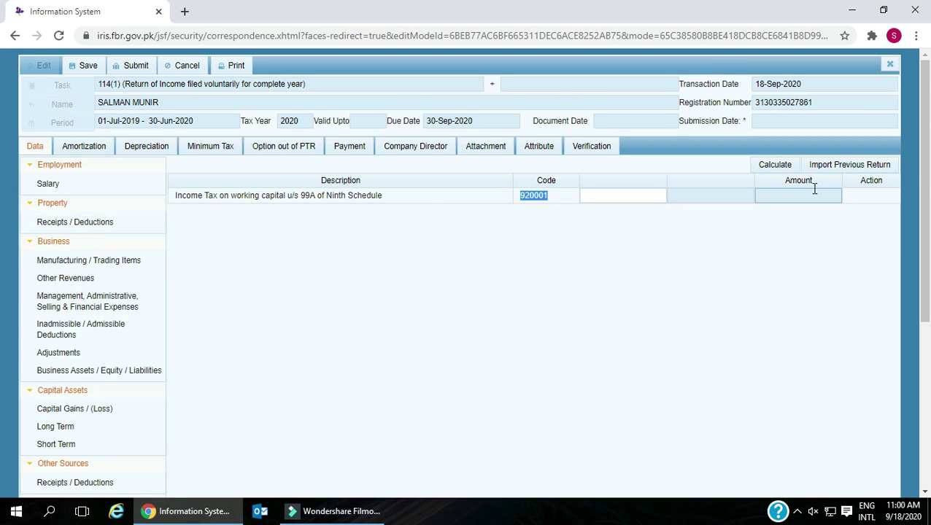
{"action": "left_click", "coordinate": [777, 165]}
{"action": "left_click", "coordinate": [762, 165]}
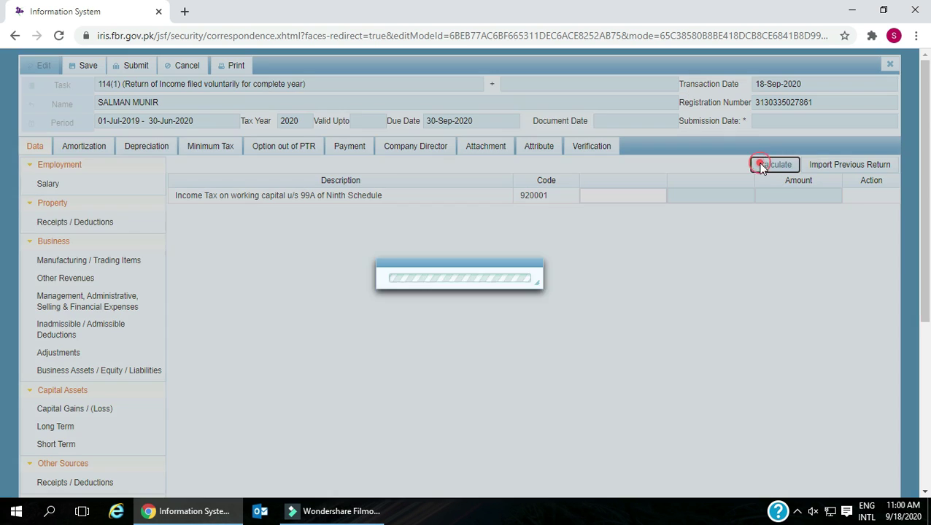
{"action": "scroll", "coordinate": [333, 297], "scroll_direction": "down", "scroll_amount": 2}
{"action": "scroll", "coordinate": [334, 297], "scroll_direction": "down", "scroll_amount": 2}
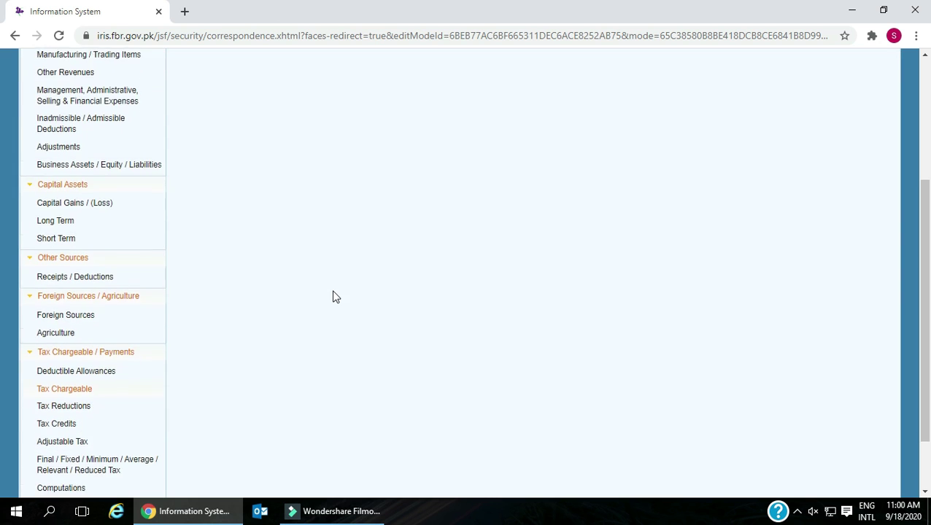
- Open the Tax Reductions schedule and review its heading
{"action": "left_click", "coordinate": [43, 331]}
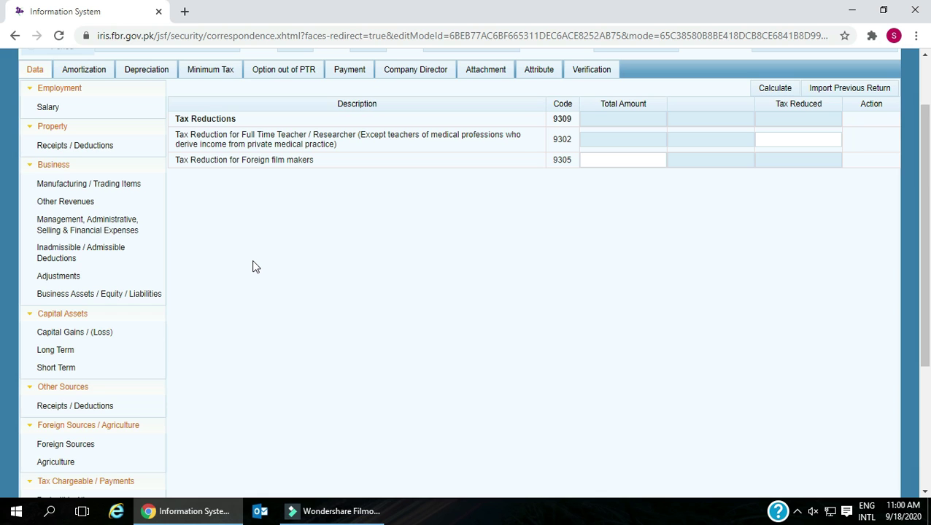
{"action": "scroll", "coordinate": [252, 267], "scroll_direction": "up", "scroll_amount": 1}
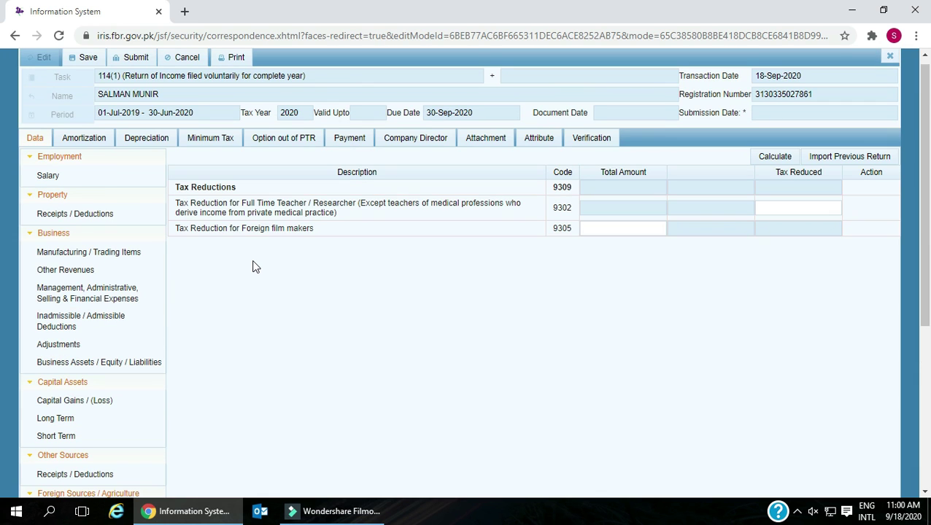
{"action": "left_click", "coordinate": [178, 187]}
{"action": "left_click_drag", "start_coordinate": [177, 188], "coordinate": [243, 188]}
- Review the Full Time Teacher / Researcher (9302) and Foreign film makers (9305) rows, leaving them blank
{"action": "left_click", "coordinate": [177, 205]}
{"action": "left_click_drag", "start_coordinate": [177, 205], "coordinate": [522, 212]}
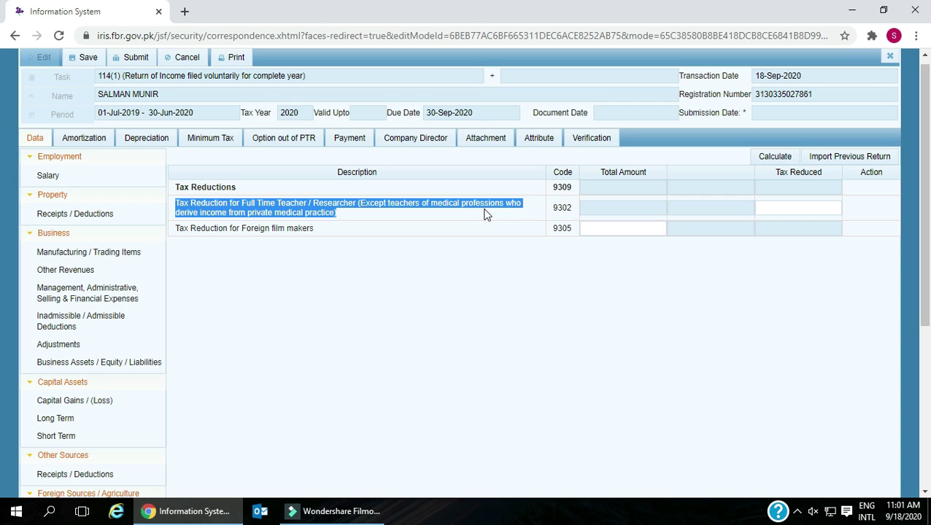
{"action": "left_click", "coordinate": [296, 262]}
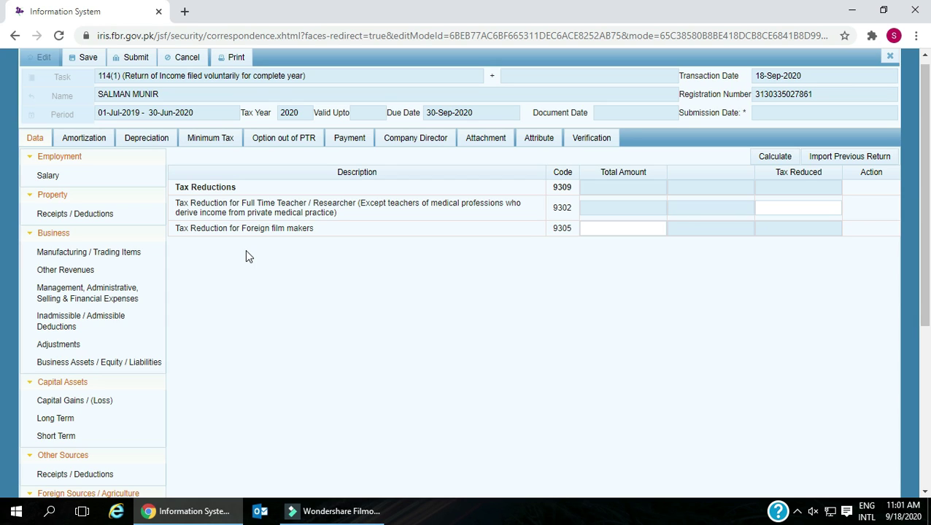
{"action": "left_click", "coordinate": [178, 228]}
{"action": "left_click_drag", "start_coordinate": [208, 228], "coordinate": [328, 235]}
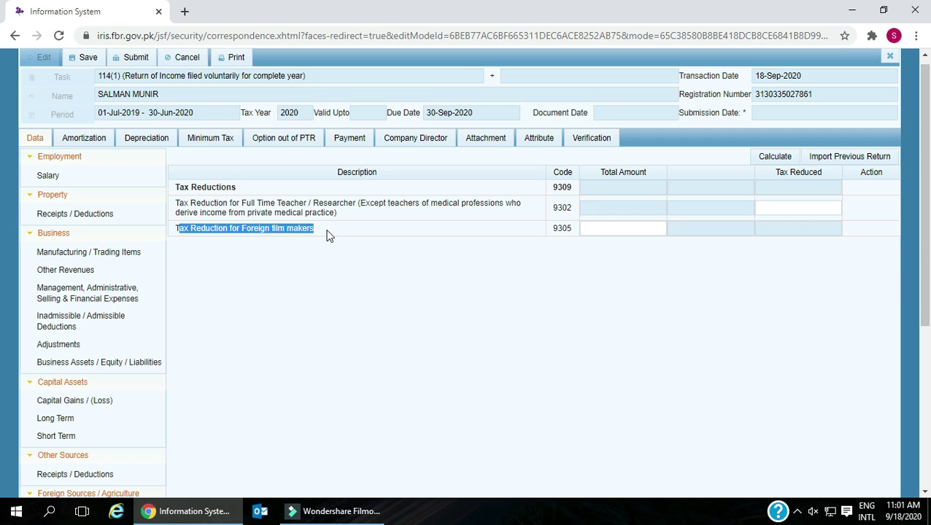
{"action": "left_click", "coordinate": [275, 264]}
{"action": "scroll", "coordinate": [272, 264], "scroll_direction": "down", "scroll_amount": 4}
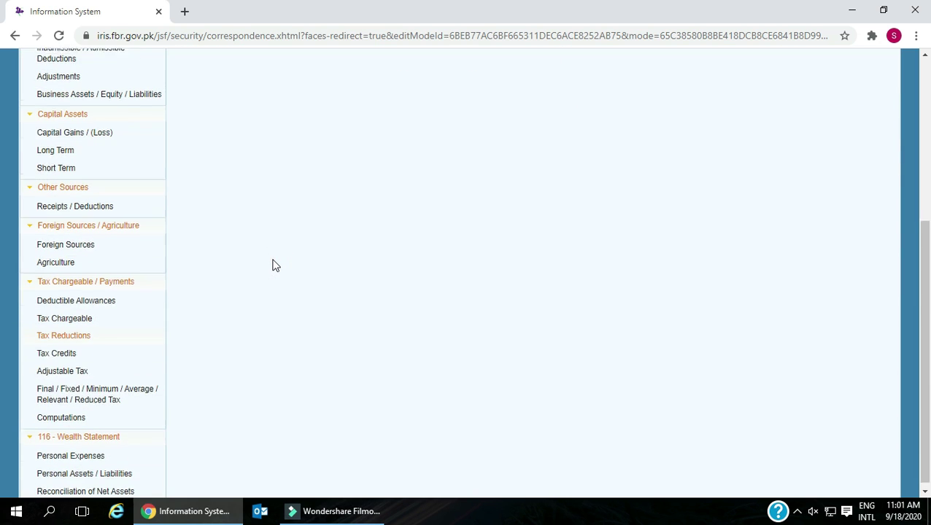
- Open Tax Credits (9329), dismiss the notification and review the charitable donations credit (9311)
{"action": "left_click", "coordinate": [64, 348]}
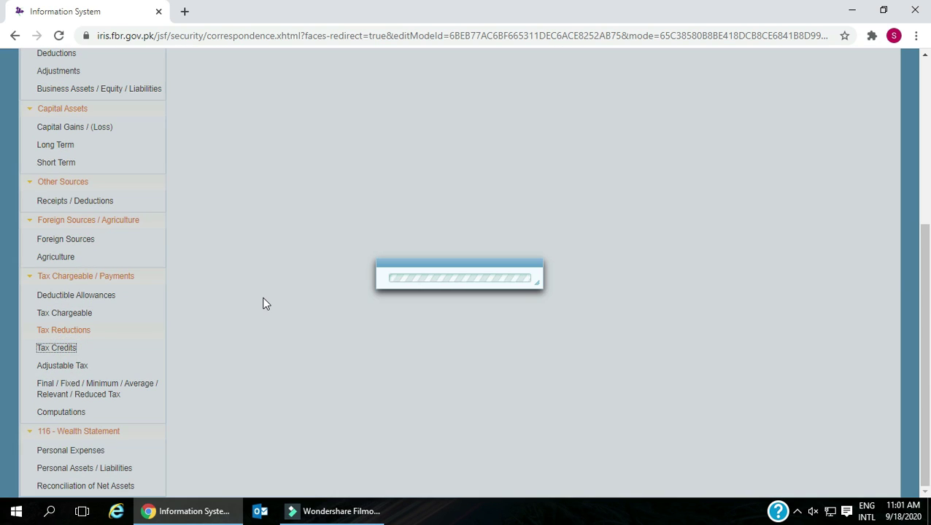
{"action": "scroll", "coordinate": [264, 300], "scroll_direction": "up", "scroll_amount": 3}
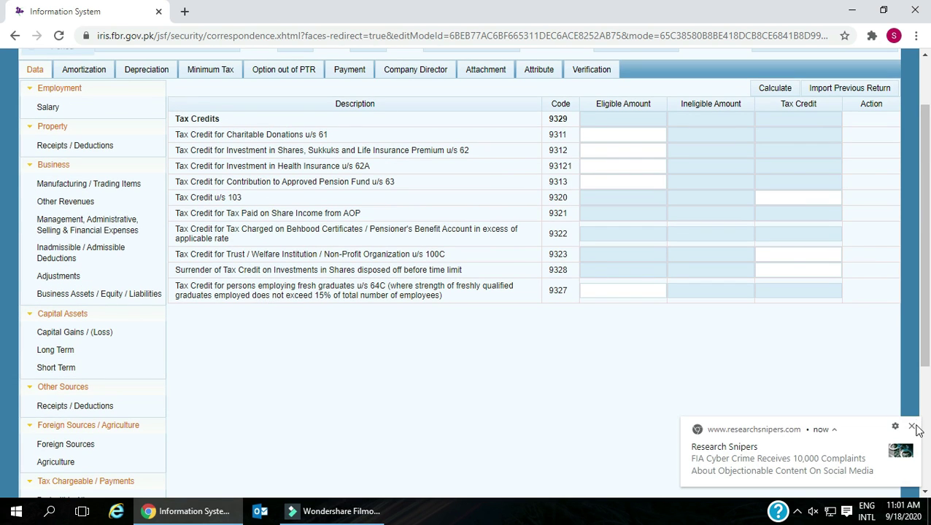
{"action": "left_click", "coordinate": [911, 426]}
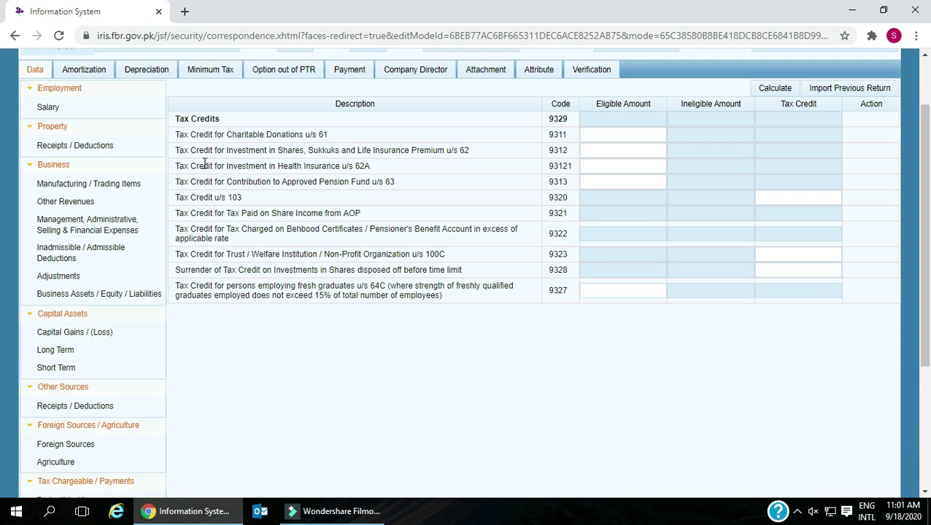
{"action": "left_click_drag", "start_coordinate": [174, 116], "coordinate": [224, 129]}
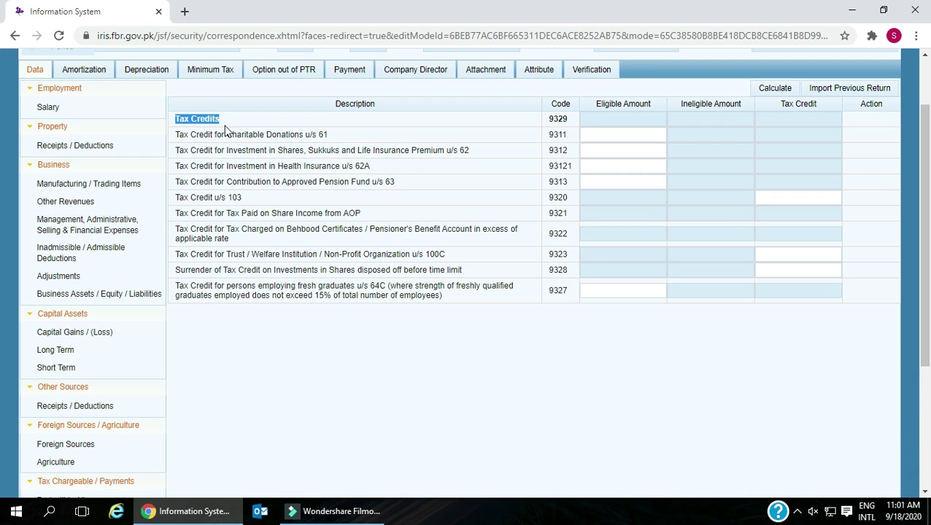
{"action": "double_click", "coordinate": [552, 119]}
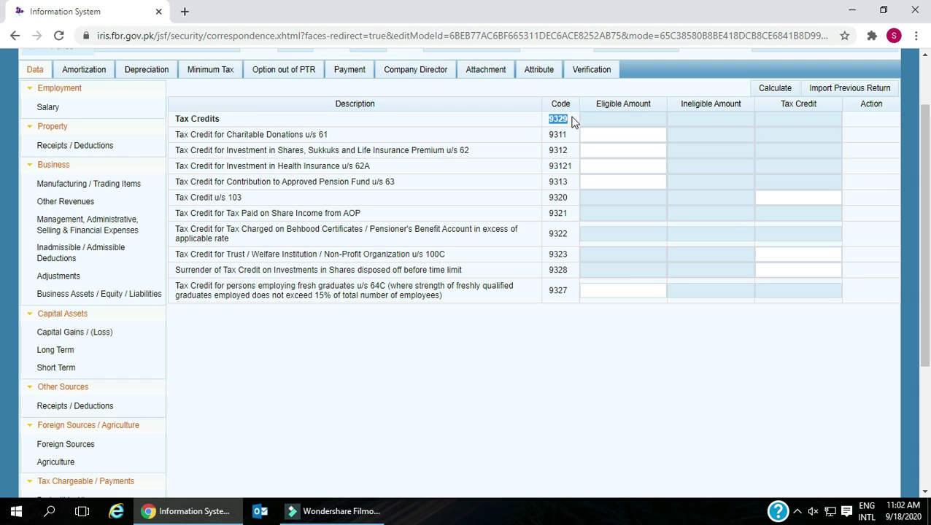
{"action": "left_click", "coordinate": [177, 136]}
{"action": "left_click_drag", "start_coordinate": [176, 136], "coordinate": [335, 143]}
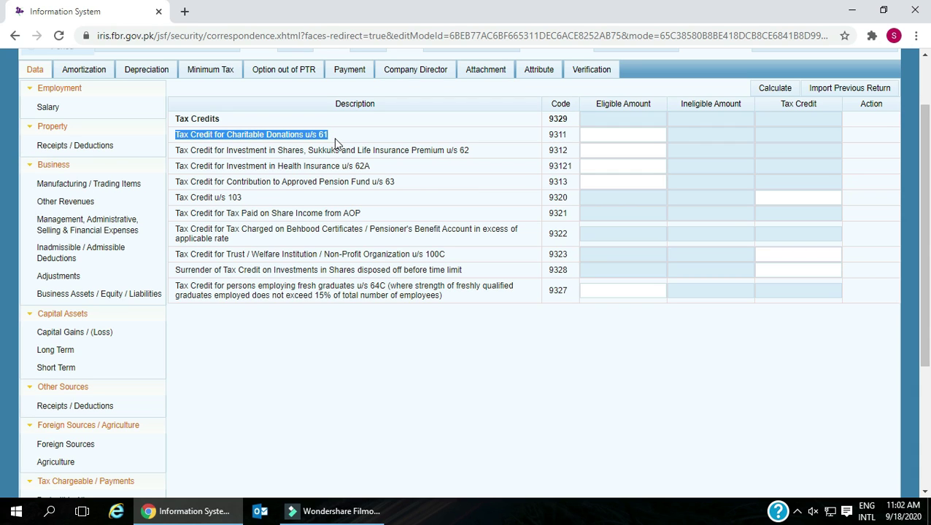
{"action": "left_click_drag", "start_coordinate": [550, 134], "coordinate": [576, 142]}
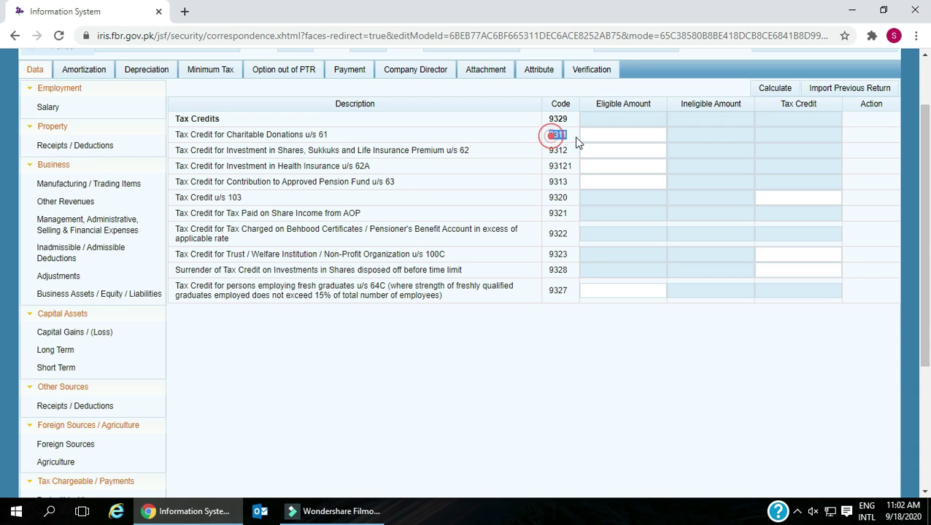
{"action": "left_click", "coordinate": [599, 136]}
- Review the shares/insurance (9312), health insurance, pension fund (9313) and u/s 103 (9320) credits
{"action": "left_click_drag", "start_coordinate": [175, 151], "coordinate": [480, 159]}
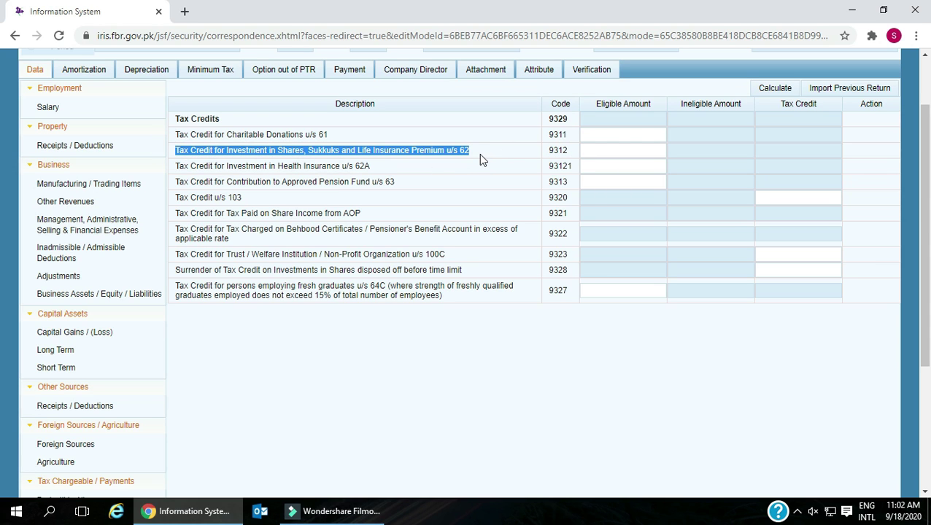
{"action": "left_click_drag", "start_coordinate": [549, 150], "coordinate": [573, 159]}
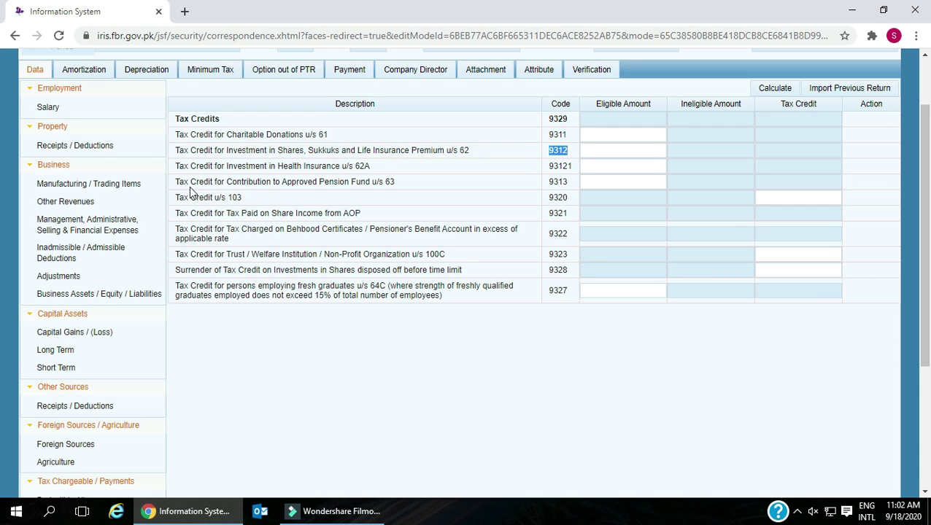
{"action": "left_click_drag", "start_coordinate": [175, 166], "coordinate": [370, 178]}
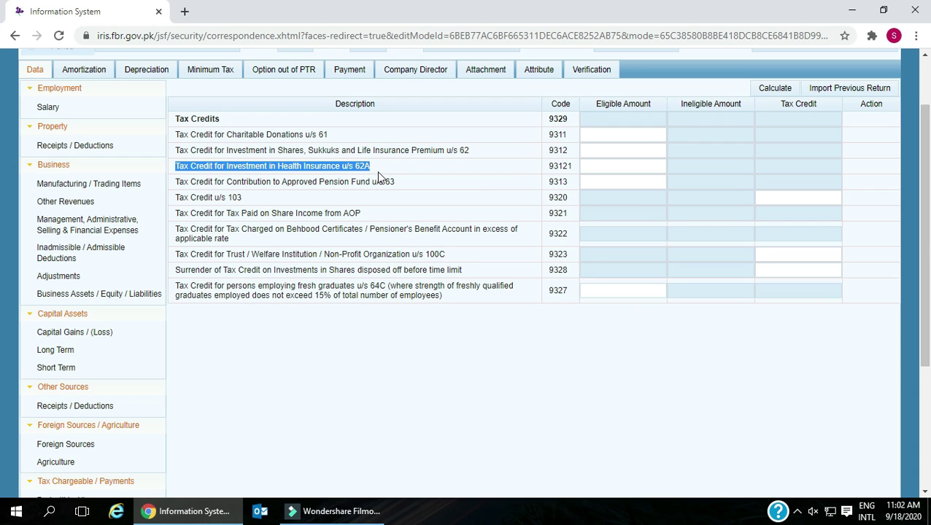
{"action": "left_click", "coordinate": [599, 169]}
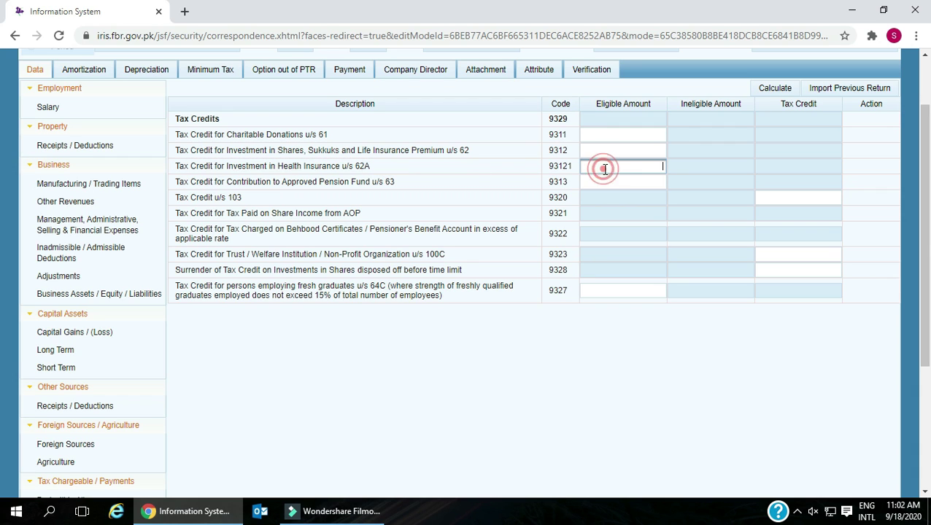
{"action": "left_click_drag", "start_coordinate": [177, 181], "coordinate": [408, 191]}
{"action": "left_click", "coordinate": [174, 186]}
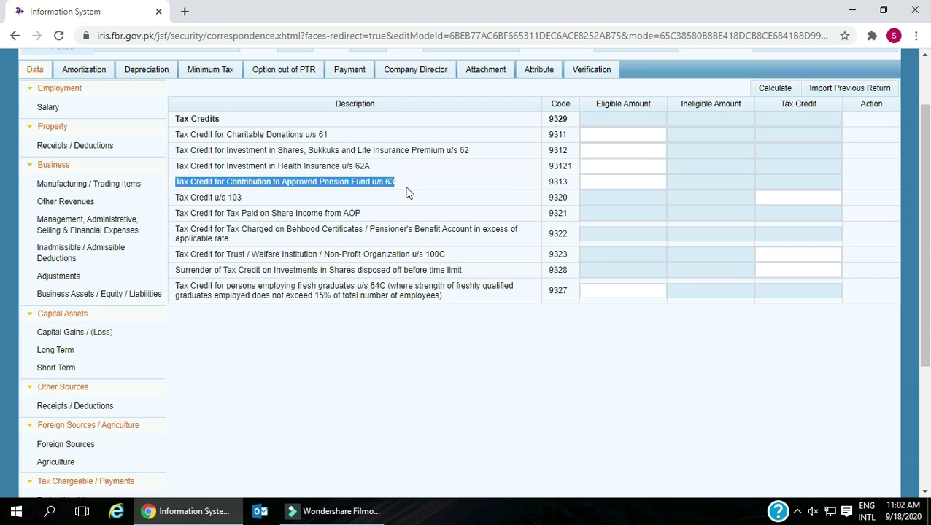
{"action": "double_click", "coordinate": [554, 182]}
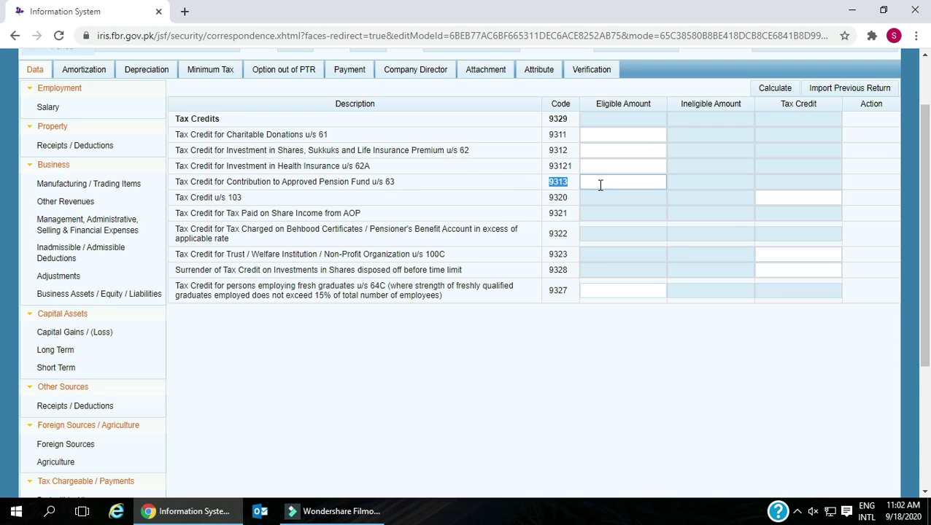
{"action": "left_click_drag", "start_coordinate": [176, 198], "coordinate": [213, 198]}
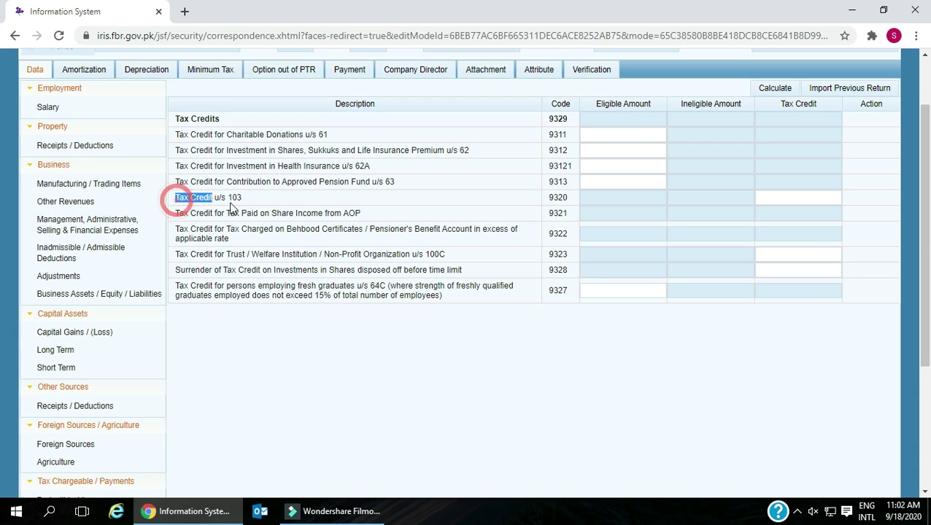
{"action": "double_click", "coordinate": [552, 197]}
- Review the AOP share (9321), Behbood (9322) and trust credits, then open Adjustable Tax
{"action": "left_click_drag", "start_coordinate": [176, 214], "coordinate": [390, 222]}
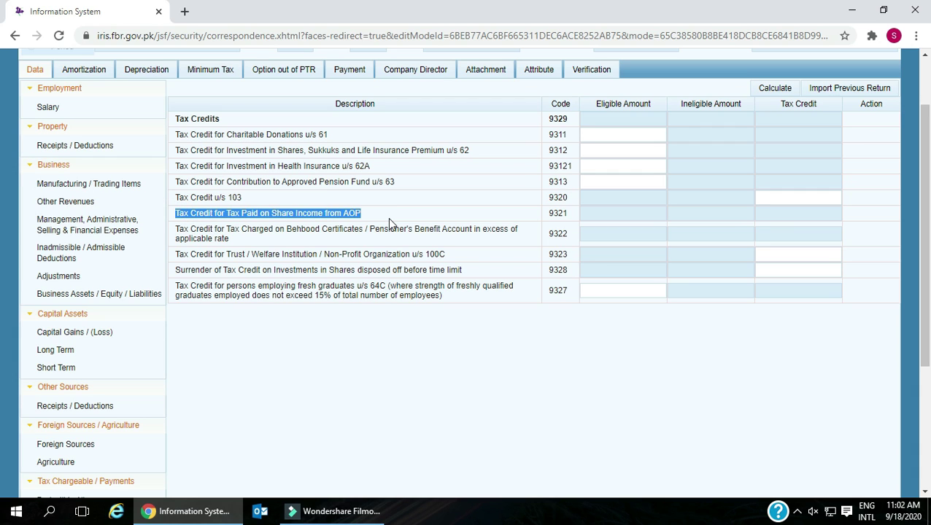
{"action": "double_click", "coordinate": [551, 213]}
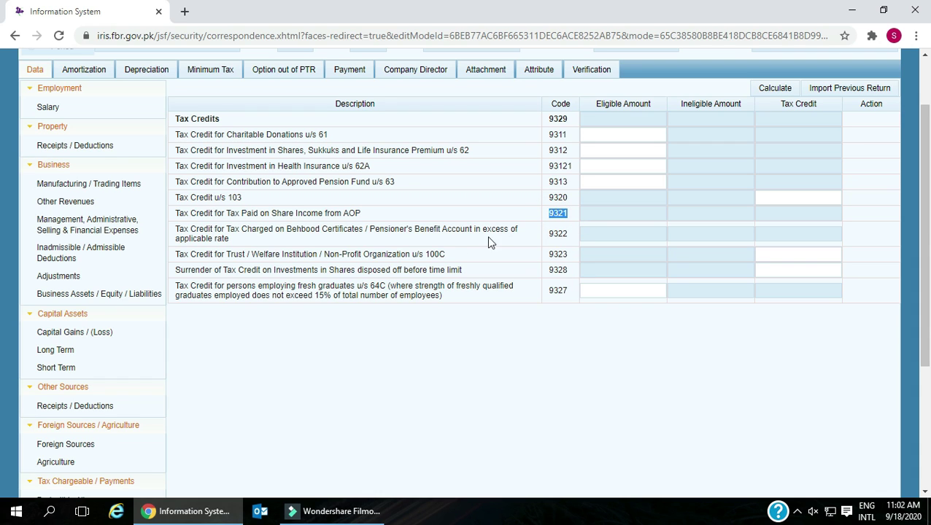
{"action": "left_click", "coordinate": [174, 228]}
{"action": "left_click_drag", "start_coordinate": [176, 229], "coordinate": [245, 245]}
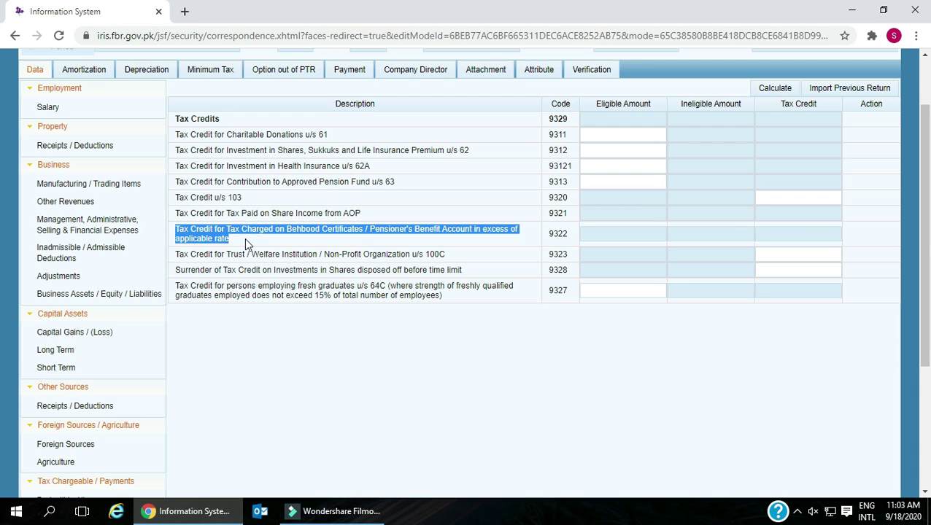
{"action": "left_click_drag", "start_coordinate": [543, 234], "coordinate": [577, 235]}
{"action": "left_click_drag", "start_coordinate": [177, 254], "coordinate": [461, 269]}
{"action": "left_click", "coordinate": [325, 299]}
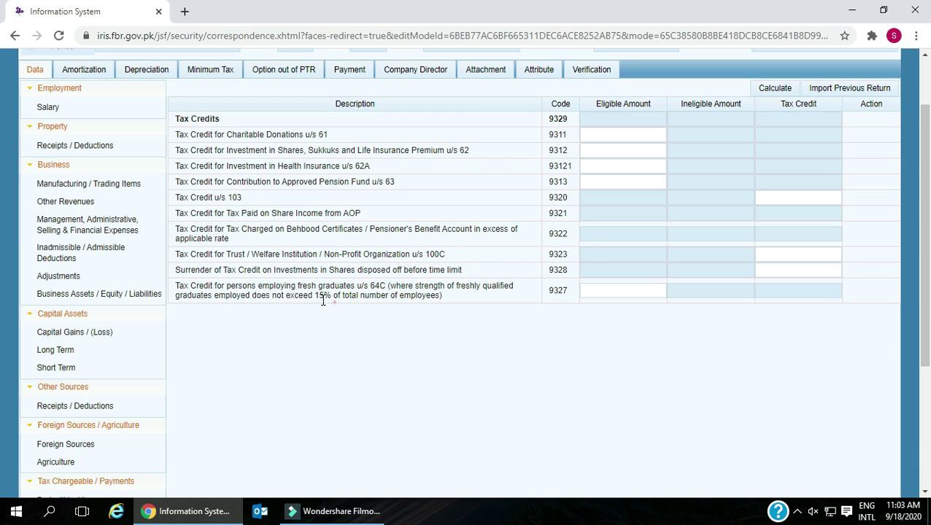
{"action": "scroll", "coordinate": [202, 284], "scroll_direction": "down", "scroll_amount": 3}
{"action": "left_click", "coordinate": [70, 372]}
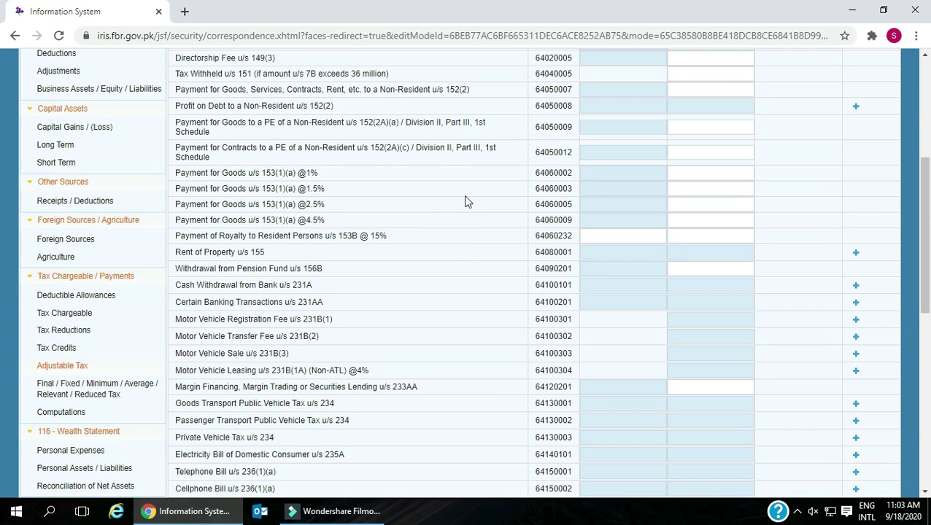
{"action": "scroll", "coordinate": [493, 196], "scroll_direction": "up", "scroll_amount": 3}
{"action": "scroll", "coordinate": [493, 196], "scroll_direction": "up", "scroll_amount": 1}
{"action": "left_click", "coordinate": [774, 157]}
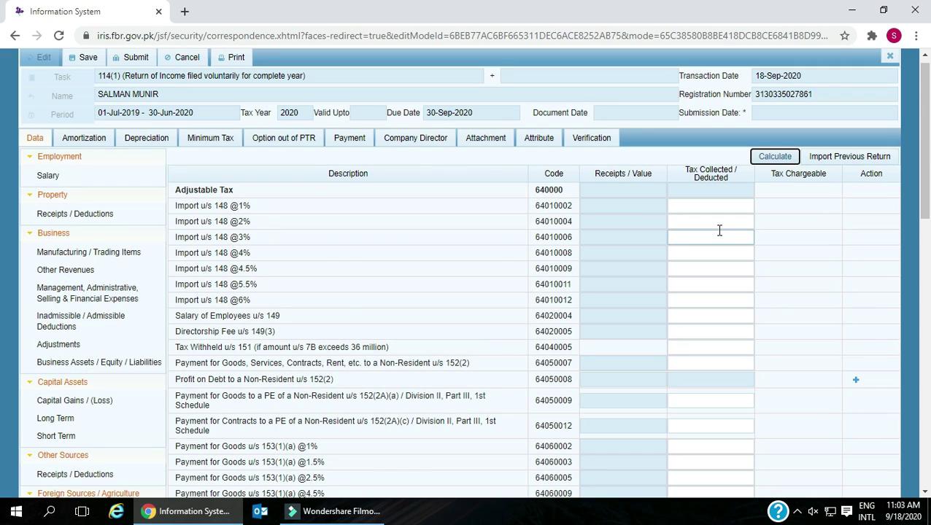
{"action": "left_click", "coordinate": [774, 155]}
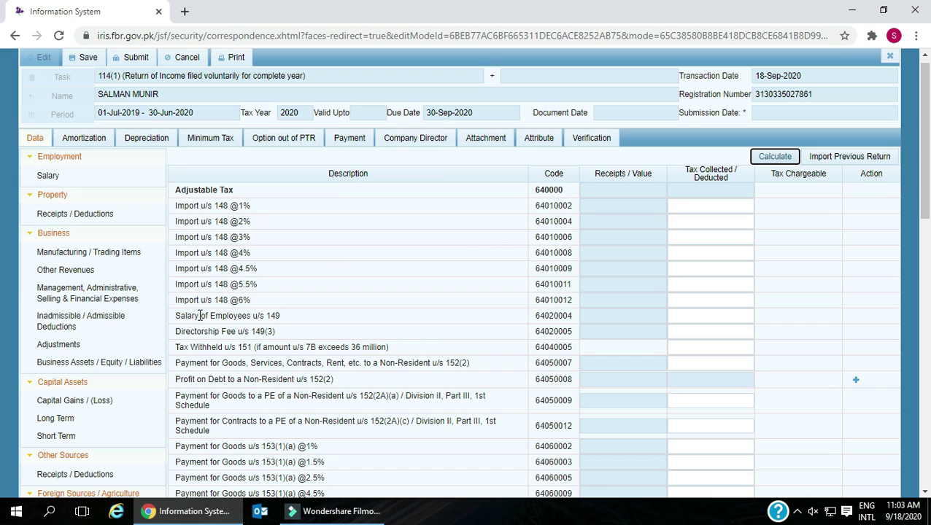
{"action": "left_click", "coordinate": [690, 315]}
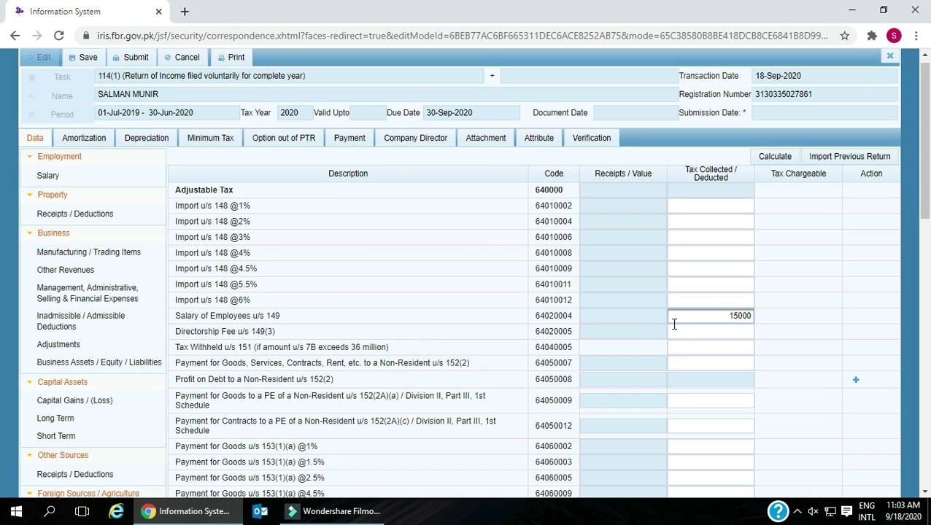
{"action": "left_click", "coordinate": [775, 159]}
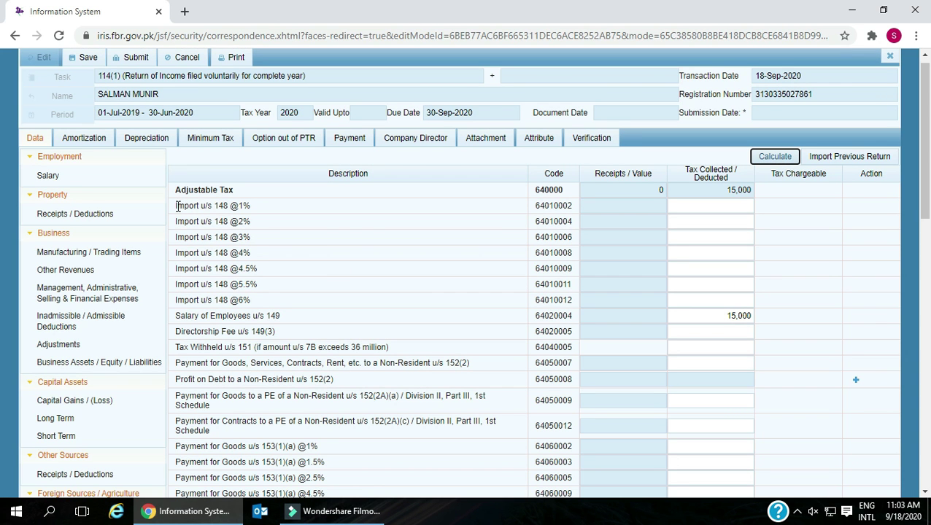
- Review the Import u/s 148, Tax Withheld u/s 151 and u/s 152(2) rows
{"action": "left_click_drag", "start_coordinate": [178, 206], "coordinate": [315, 324]}
{"action": "left_click", "coordinate": [793, 319]}
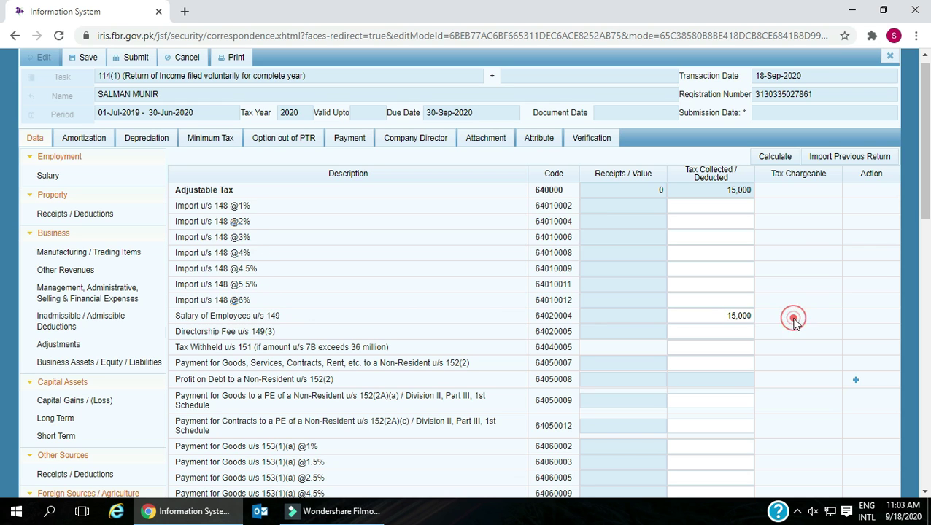
{"action": "scroll", "coordinate": [793, 322], "scroll_direction": "down", "scroll_amount": 2}
{"action": "left_click_drag", "start_coordinate": [175, 195], "coordinate": [726, 198]}
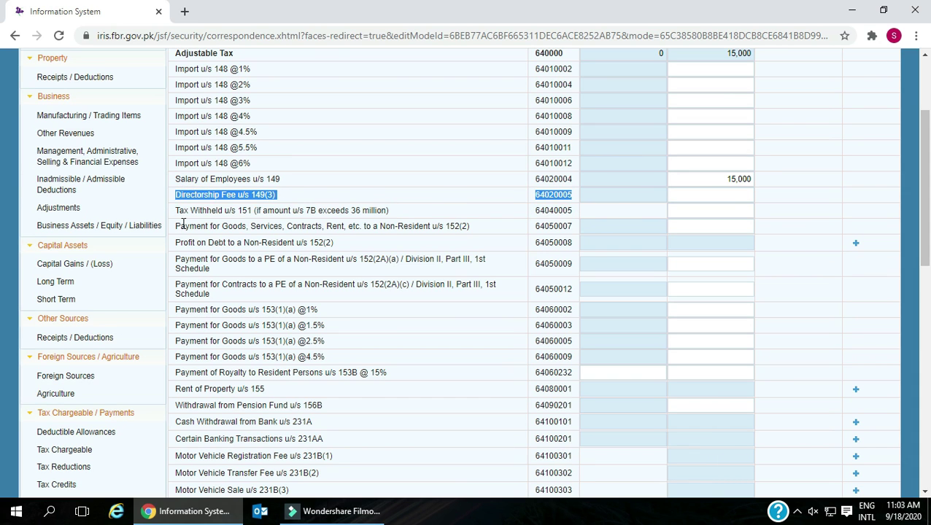
{"action": "left_click_drag", "start_coordinate": [176, 213], "coordinate": [674, 204]}
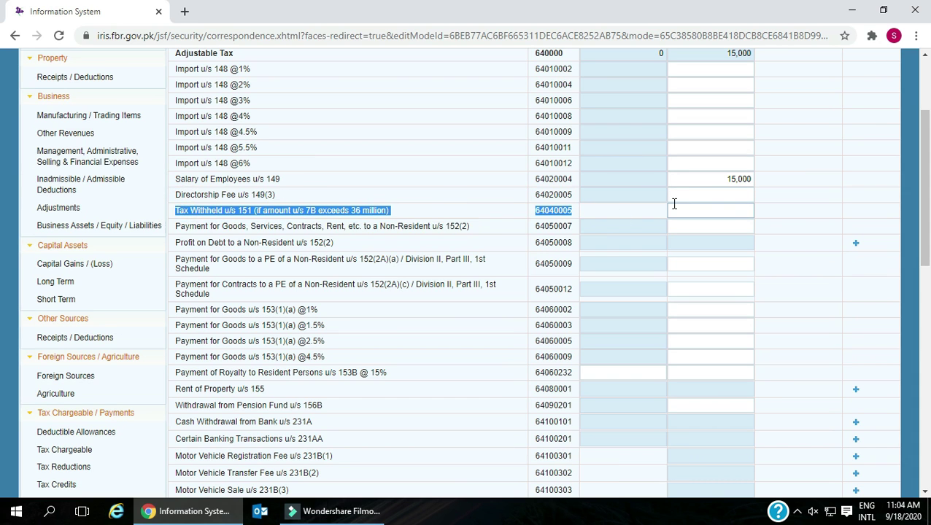
{"action": "scroll", "coordinate": [394, 220], "scroll_direction": "down", "scroll_amount": 1}
{"action": "left_click_drag", "start_coordinate": [177, 159], "coordinate": [696, 159]}
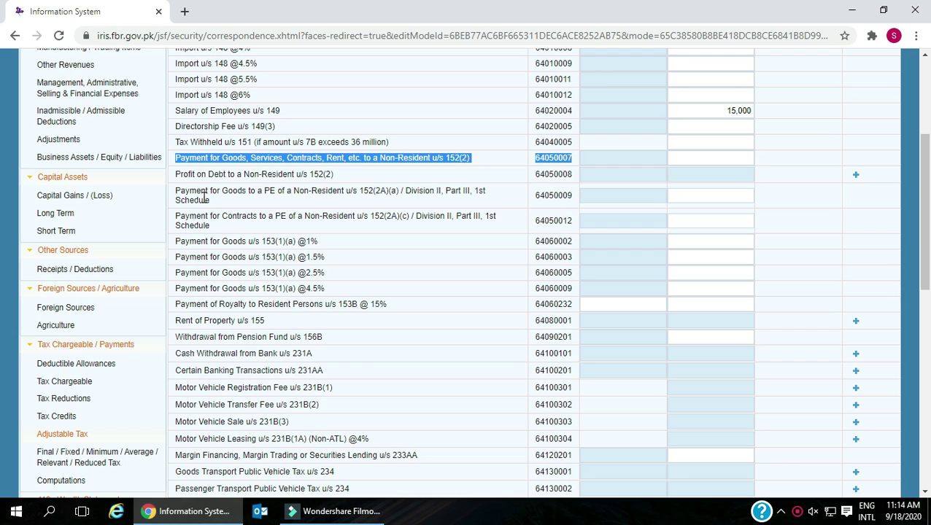
{"action": "left_click_drag", "start_coordinate": [176, 173], "coordinate": [575, 174]}
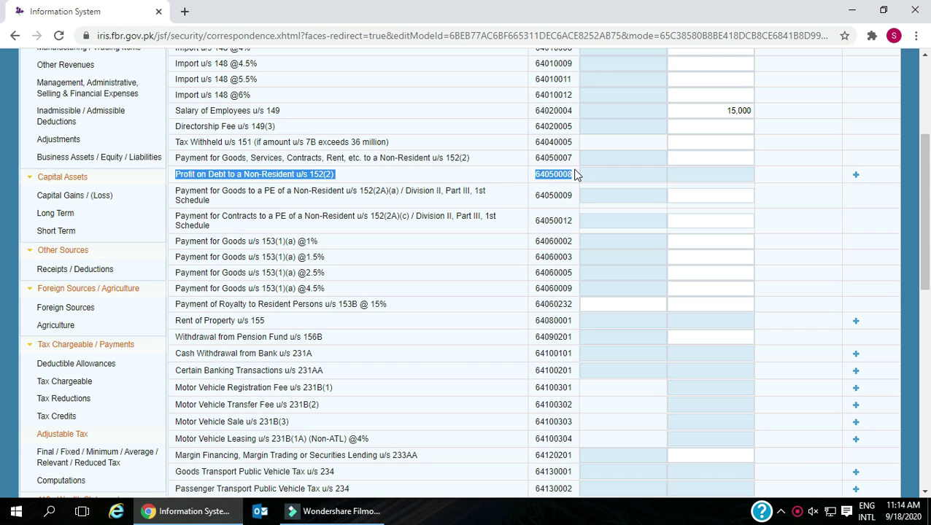
{"action": "left_click_drag", "start_coordinate": [177, 191], "coordinate": [558, 207]}
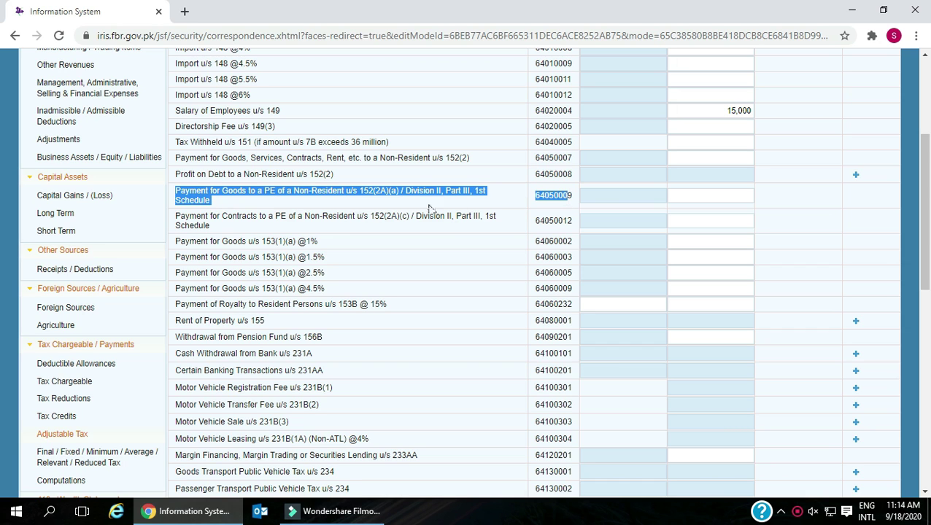
{"action": "left_click_drag", "start_coordinate": [175, 217], "coordinate": [335, 282]}
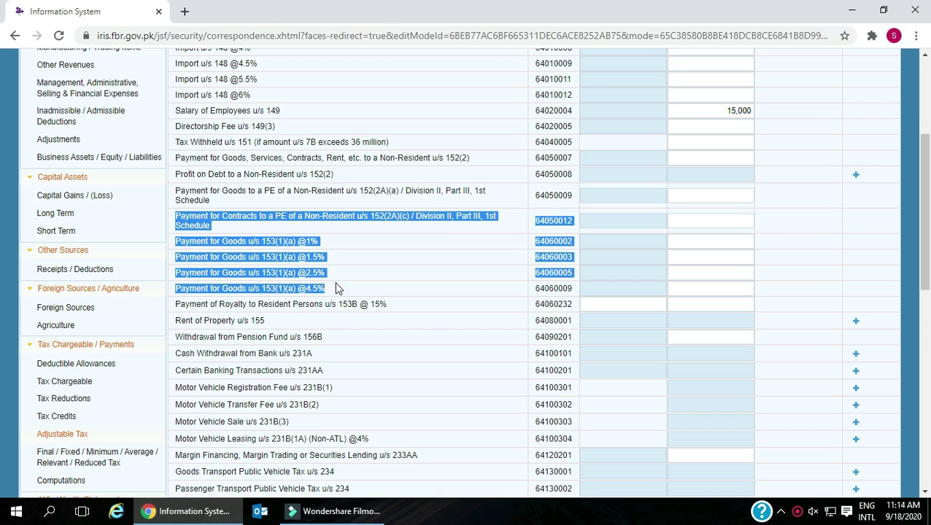
{"action": "scroll", "coordinate": [335, 281], "scroll_direction": "down", "scroll_amount": 1}
{"action": "left_click", "coordinate": [309, 251]}
{"action": "scroll", "coordinate": [282, 229], "scroll_direction": "down", "scroll_amount": 1}
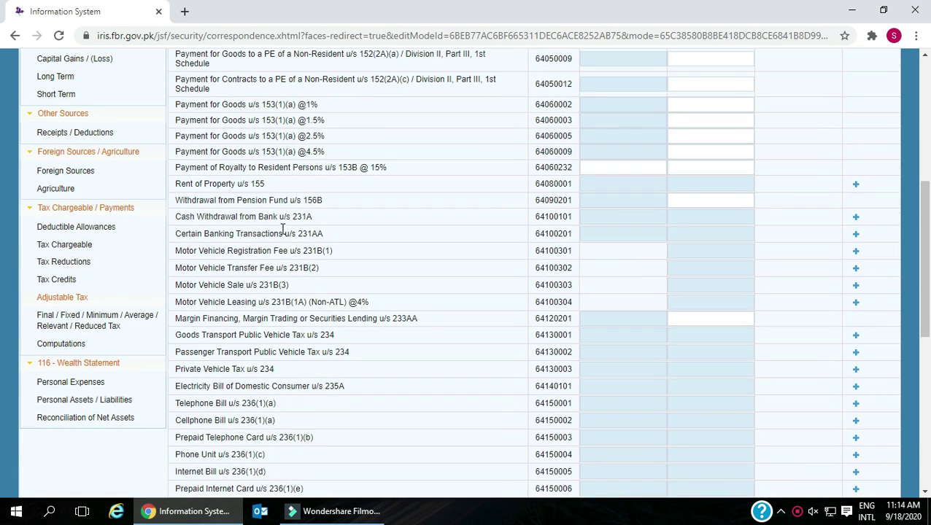
{"action": "left_click_drag", "start_coordinate": [179, 186], "coordinate": [299, 187]}
{"action": "scroll", "coordinate": [328, 211], "scroll_direction": "down", "scroll_amount": 1}
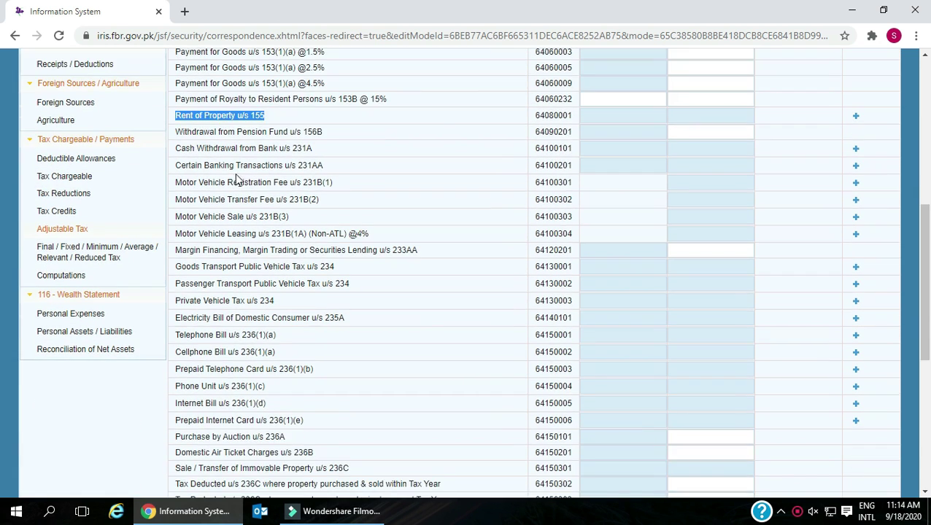
{"action": "left_click_drag", "start_coordinate": [179, 134], "coordinate": [343, 135]}
{"action": "left_click_drag", "start_coordinate": [176, 149], "coordinate": [319, 159]}
{"action": "left_click_drag", "start_coordinate": [176, 167], "coordinate": [353, 172]}
{"action": "left_click_drag", "start_coordinate": [177, 184], "coordinate": [343, 186]}
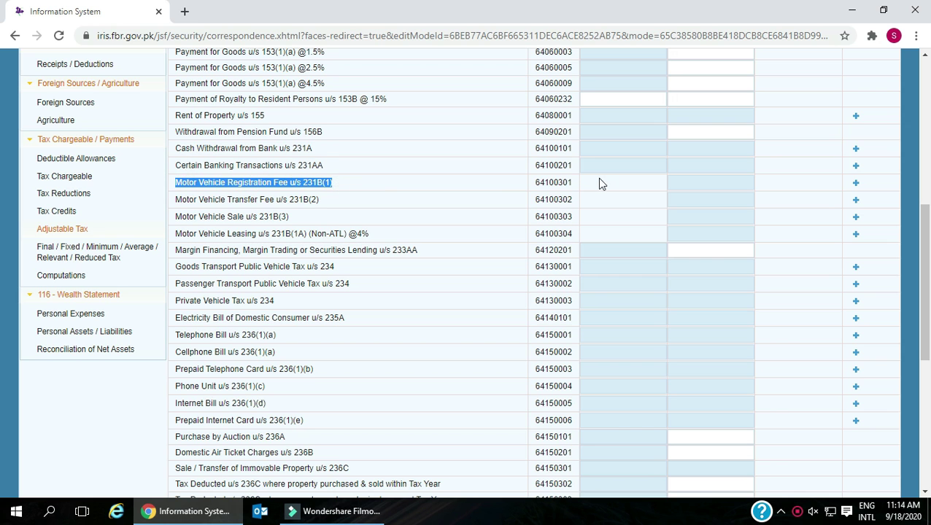
{"action": "left_click", "coordinate": [617, 181]}
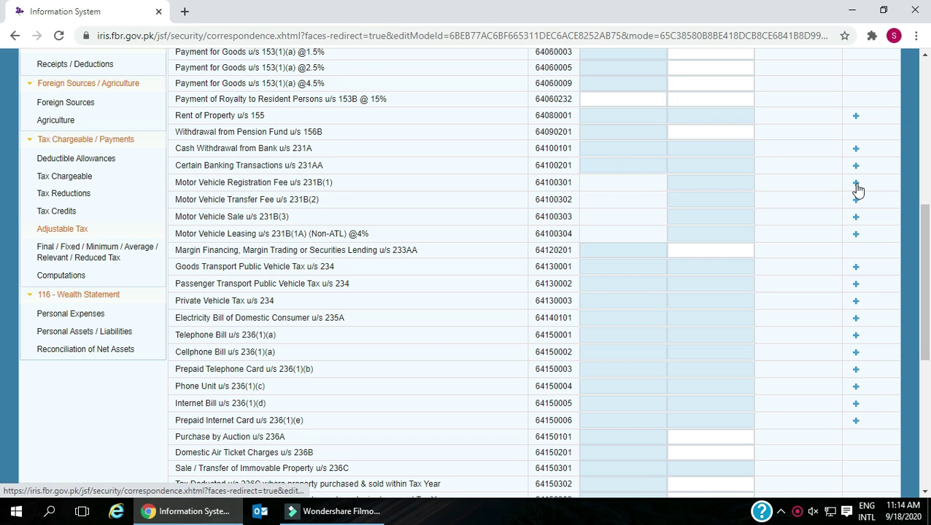
{"action": "left_click", "coordinate": [856, 185]}
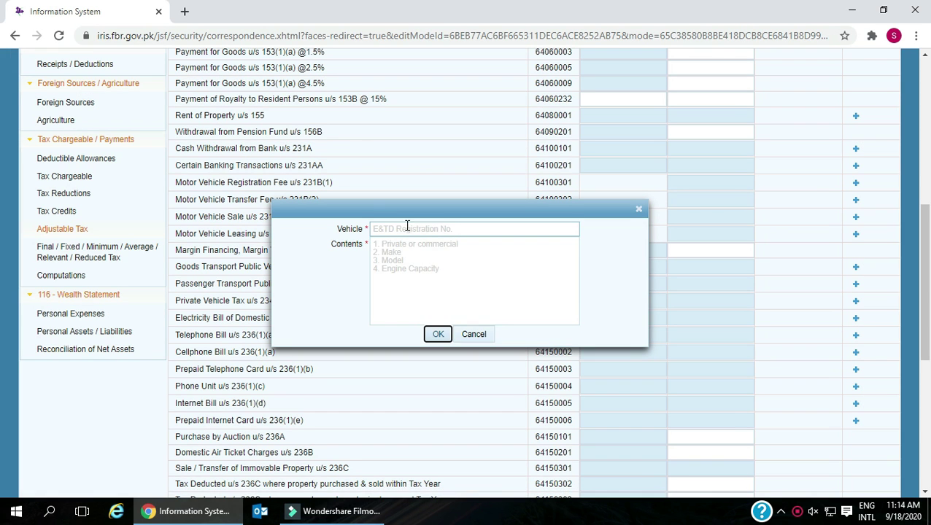
{"action": "left_click", "coordinate": [406, 224]}
{"action": "left_click", "coordinate": [439, 336]}
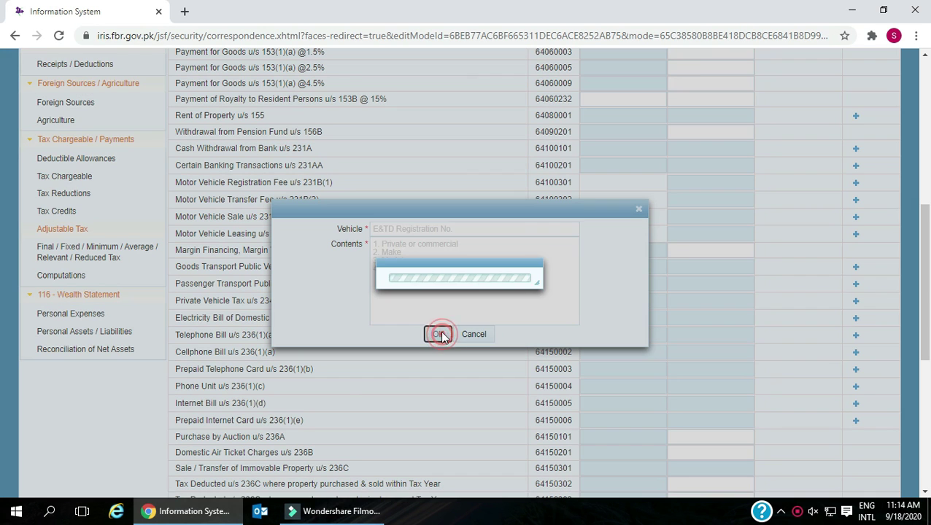
{"action": "left_click", "coordinate": [486, 337]}
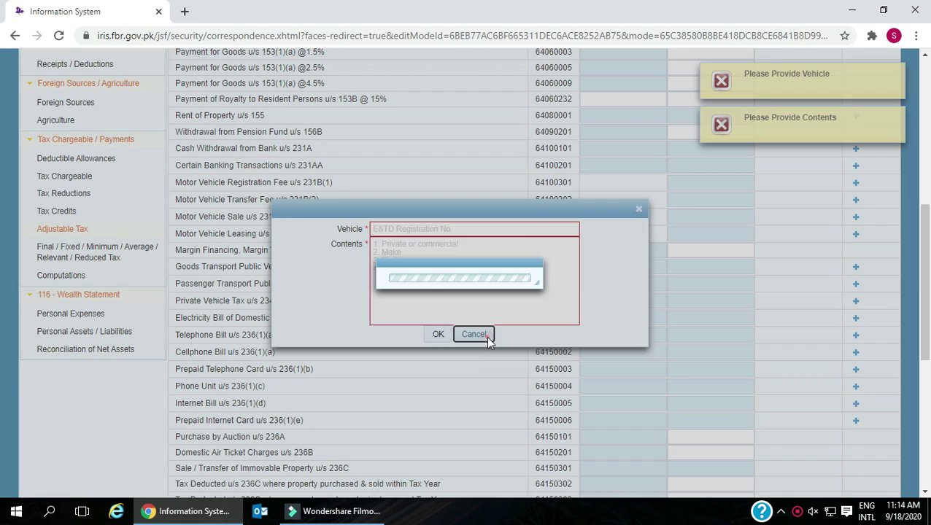
{"action": "left_click", "coordinate": [897, 117]}
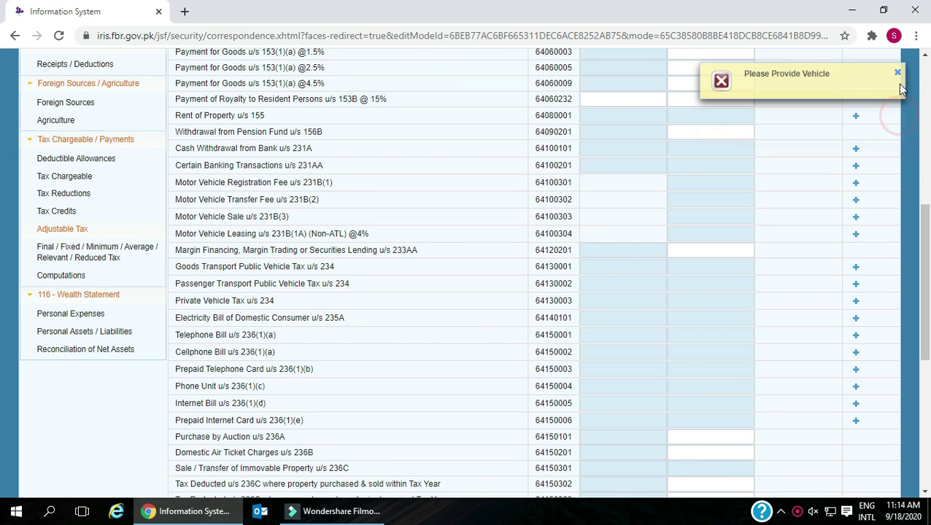
{"action": "left_click", "coordinate": [898, 74]}
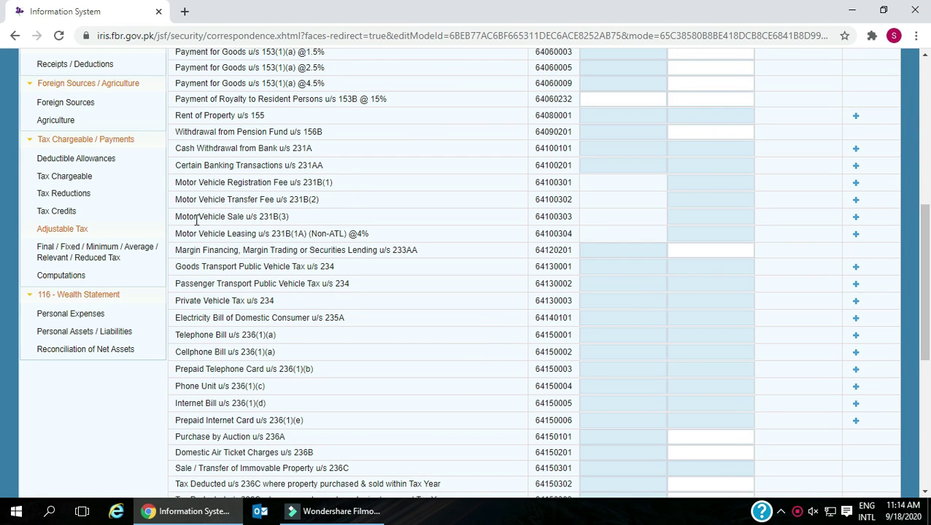
{"action": "left_click_drag", "start_coordinate": [177, 199], "coordinate": [334, 208]}
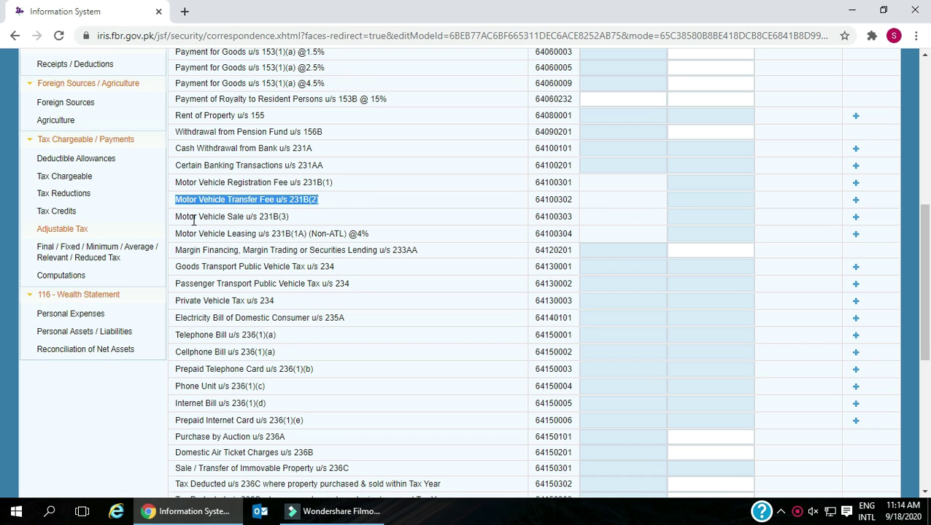
{"action": "left_click_drag", "start_coordinate": [177, 216], "coordinate": [304, 218]}
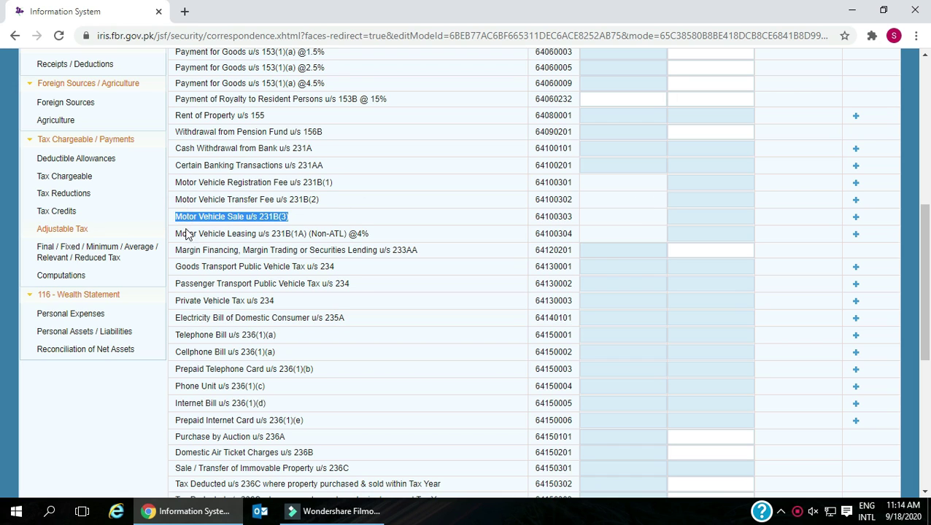
{"action": "left_click_drag", "start_coordinate": [176, 233], "coordinate": [380, 236]}
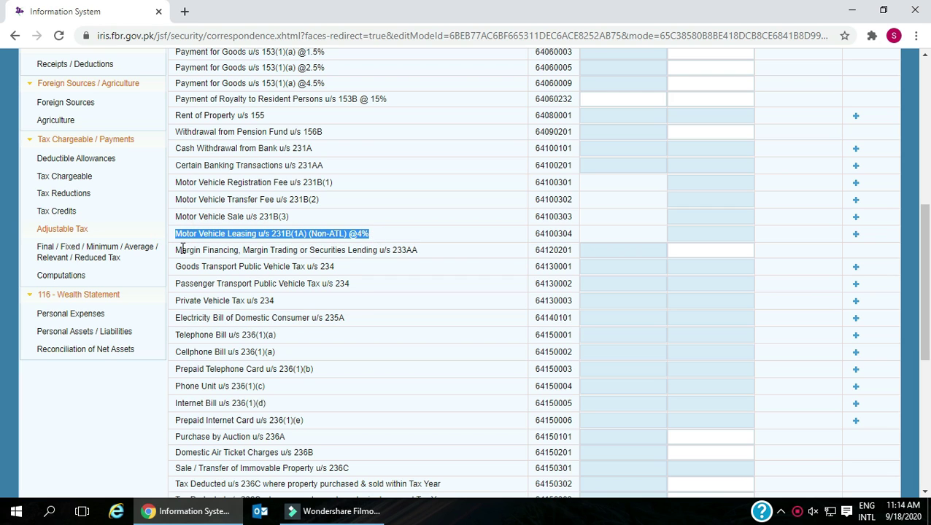
{"action": "left_click", "coordinate": [177, 252]}
{"action": "left_click_drag", "start_coordinate": [176, 252], "coordinate": [417, 251]}
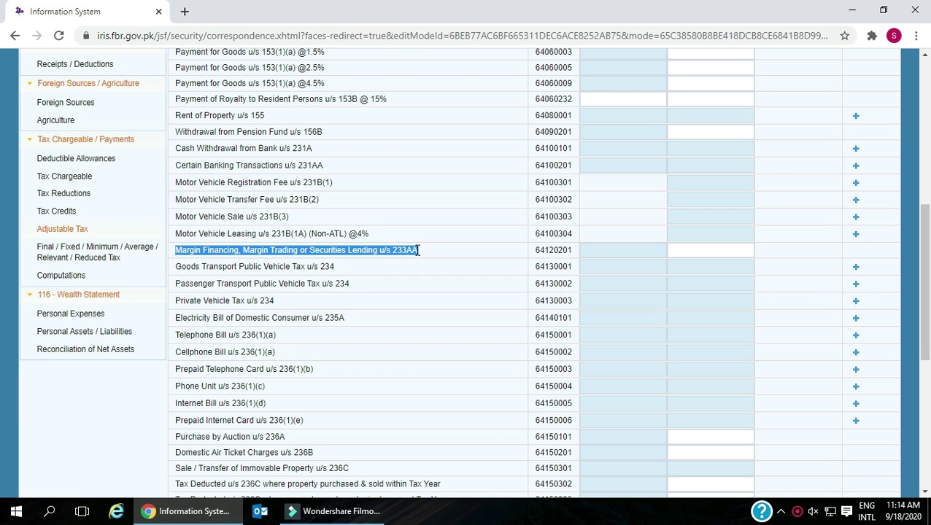
{"action": "left_click_drag", "start_coordinate": [177, 267], "coordinate": [337, 268]}
{"action": "left_click_drag", "start_coordinate": [175, 283], "coordinate": [352, 288]}
{"action": "left_click_drag", "start_coordinate": [175, 305], "coordinate": [277, 309]}
{"action": "scroll", "coordinate": [283, 309], "scroll_direction": "down", "scroll_amount": 1}
{"action": "left_click_drag", "start_coordinate": [175, 249], "coordinate": [357, 255]}
{"action": "left_click_drag", "start_coordinate": [175, 267], "coordinate": [276, 267]}
{"action": "left_click_drag", "start_coordinate": [176, 284], "coordinate": [280, 289]}
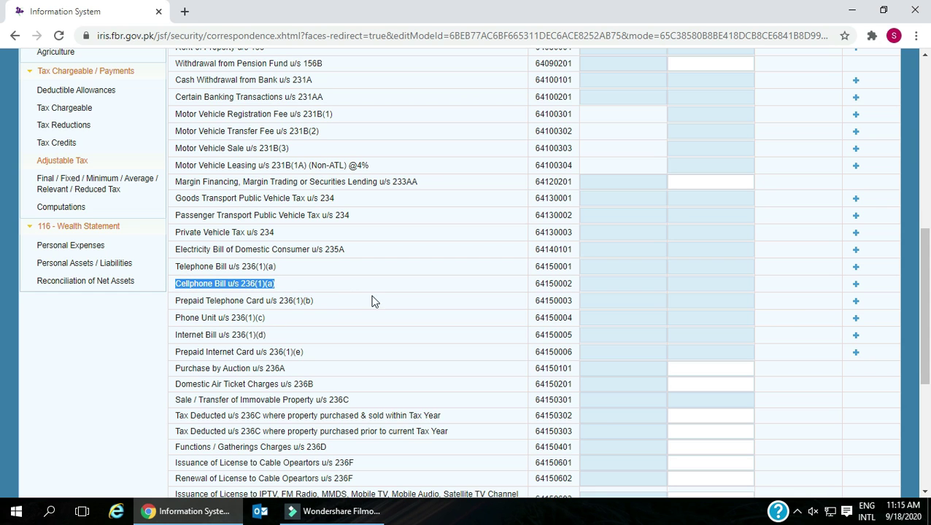
- Add a mobilink Cellphone Bill u/s 236(1)(a) entry with its utility number and contents
{"action": "left_click", "coordinate": [856, 285]}
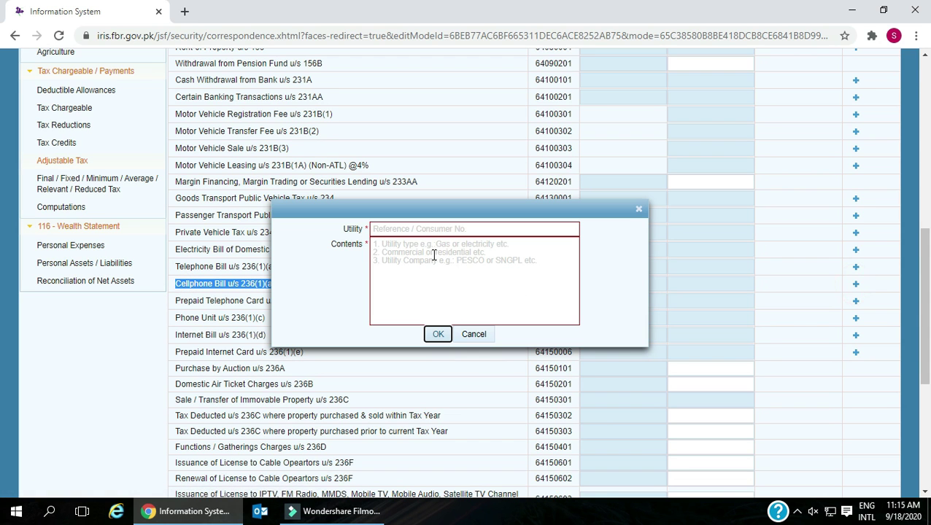
{"action": "left_click", "coordinate": [419, 230]}
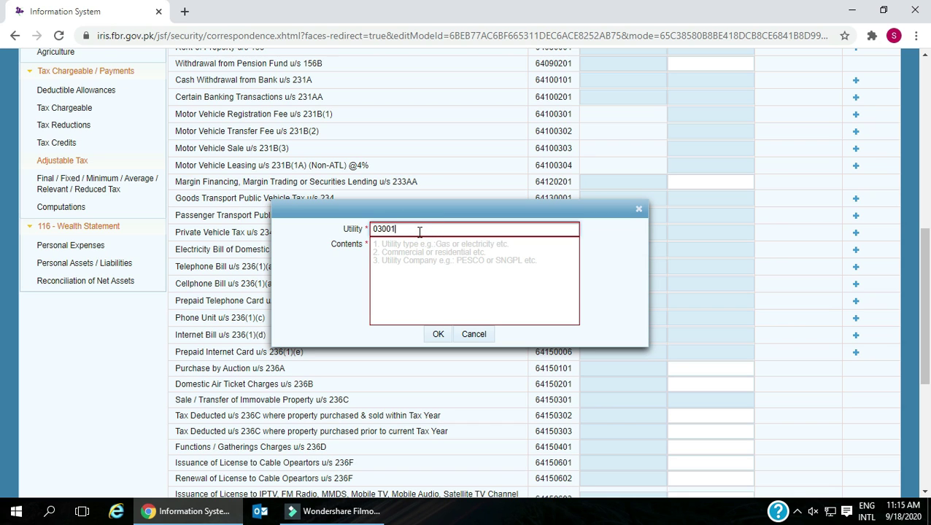
{"action": "left_click", "coordinate": [416, 254]}
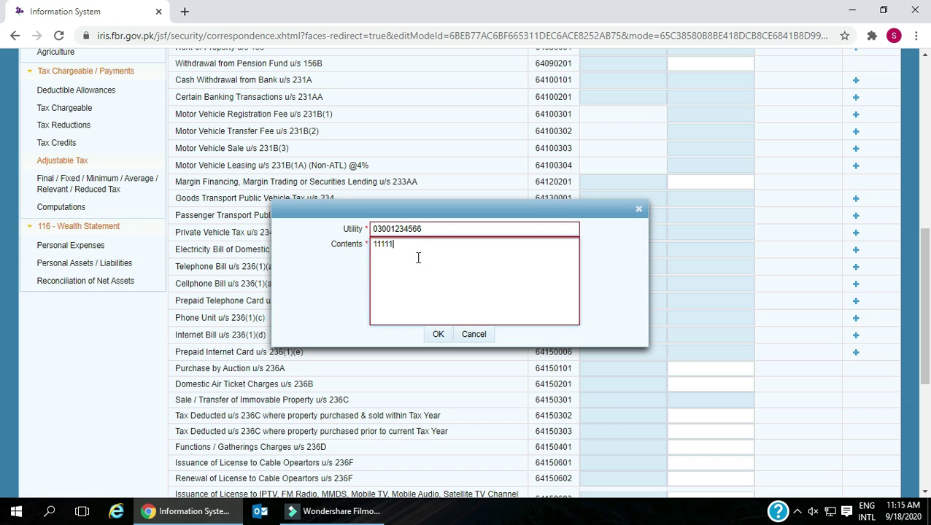
{"action": "type", "text": "Ja"}
{"action": "left_click_drag", "start_coordinate": [391, 247], "coordinate": [366, 248]}
{"action": "left_click", "coordinate": [439, 336]}
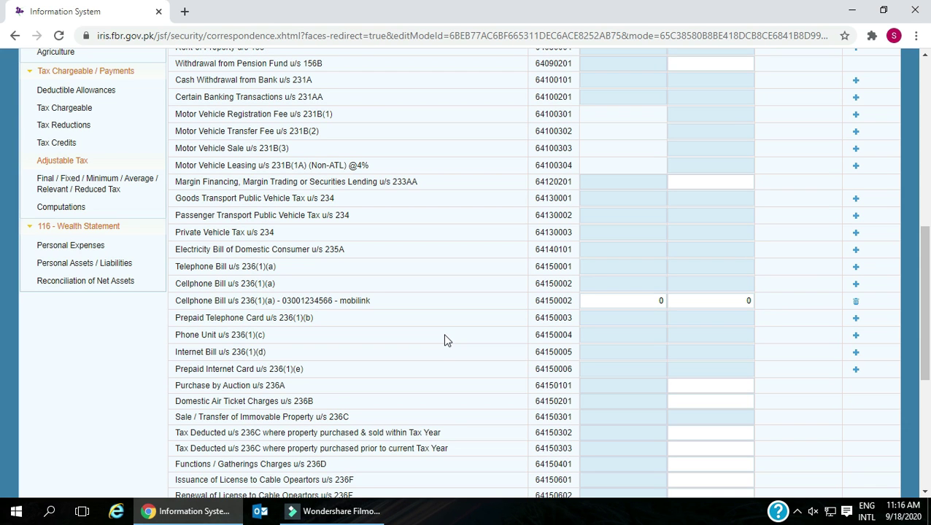
- Enter 1,000 bill amount and 100 tax collected in the mobilink row
{"action": "left_click", "coordinate": [652, 301]}
{"action": "type", "text": "1000"}
{"action": "left_click", "coordinate": [732, 306]}
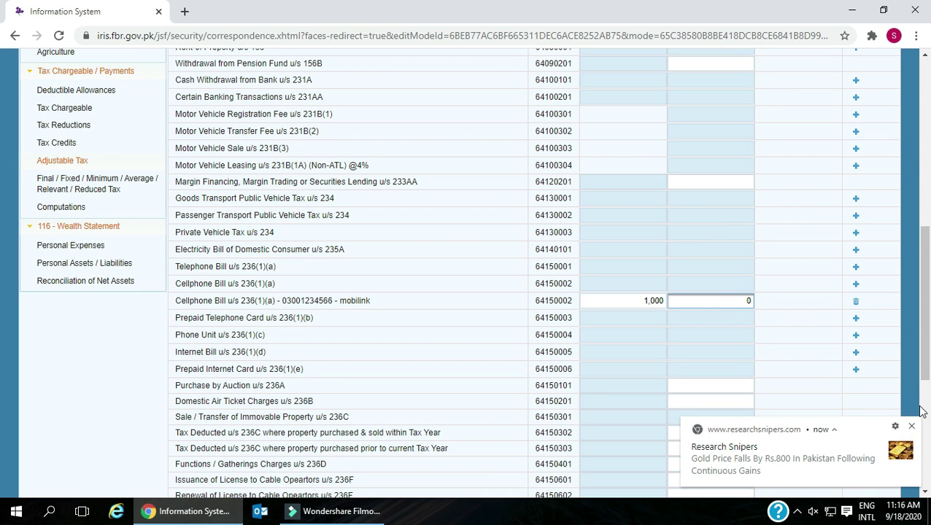
{"action": "left_click", "coordinate": [911, 426]}
{"action": "left_click", "coordinate": [742, 302]}
{"action": "type", "text": "100"}
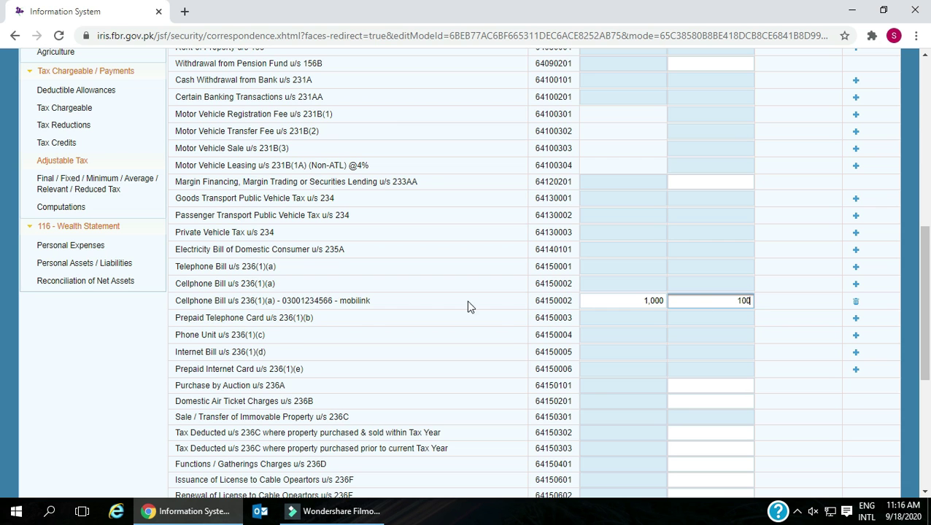
{"action": "scroll", "coordinate": [357, 321], "scroll_direction": "down", "scroll_amount": 1}
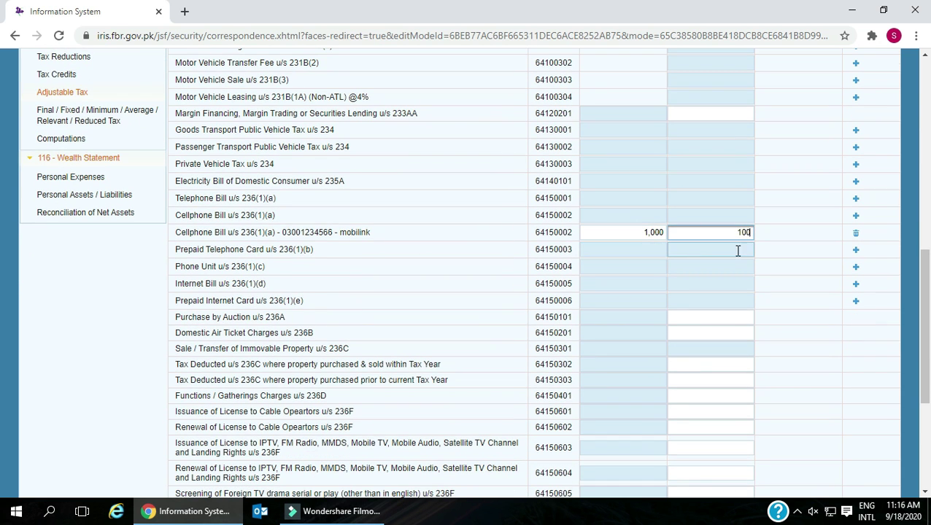
{"action": "left_click", "coordinate": [855, 250]}
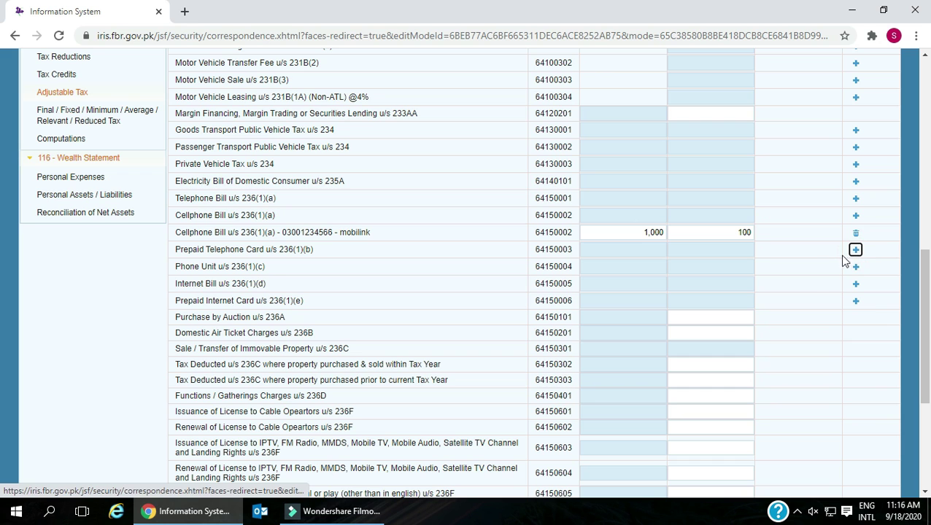
- Add a Prepaid Telephone Card 'cards' entry for the saved number with 6,000 amount and 200 tax
{"action": "left_click", "coordinate": [855, 250]}
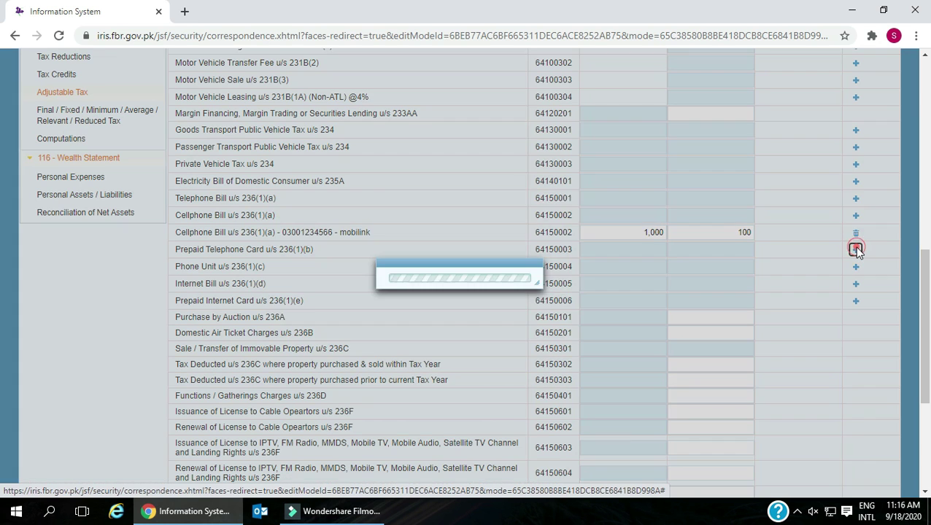
{"action": "left_click", "coordinate": [431, 230]}
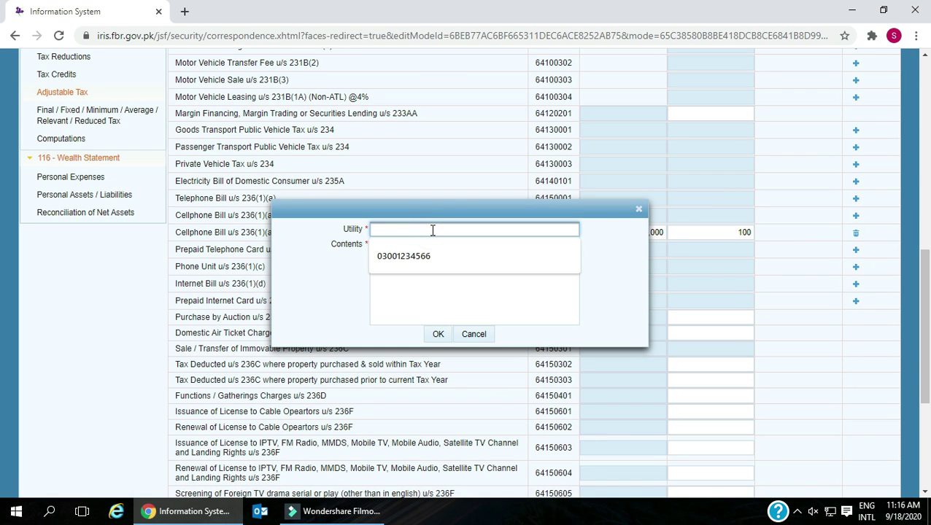
{"action": "left_click", "coordinate": [425, 256]}
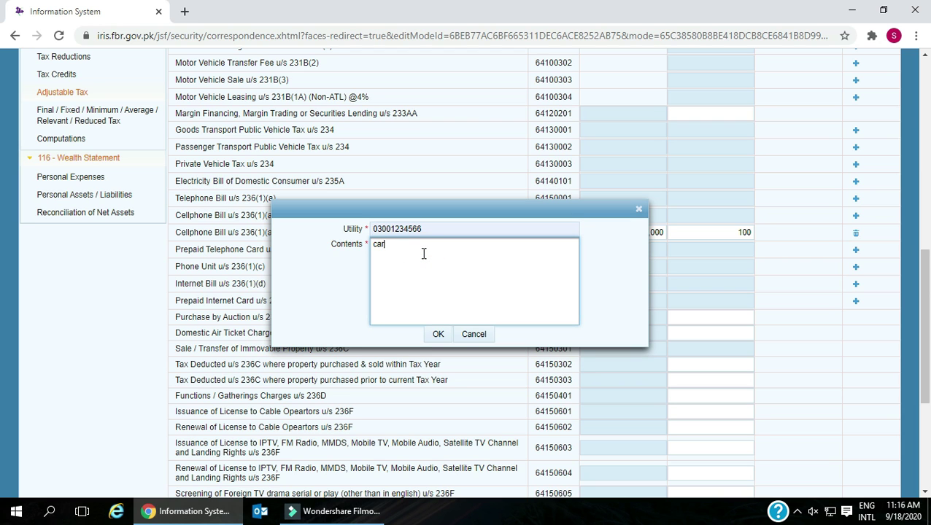
{"action": "left_click", "coordinate": [438, 334]}
{"action": "left_click", "coordinate": [637, 266]}
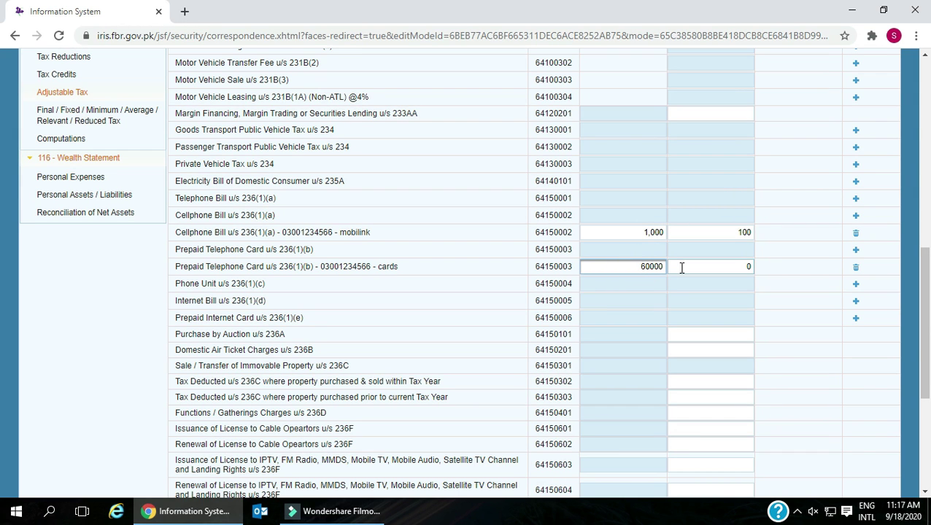
{"action": "left_click", "coordinate": [703, 268]}
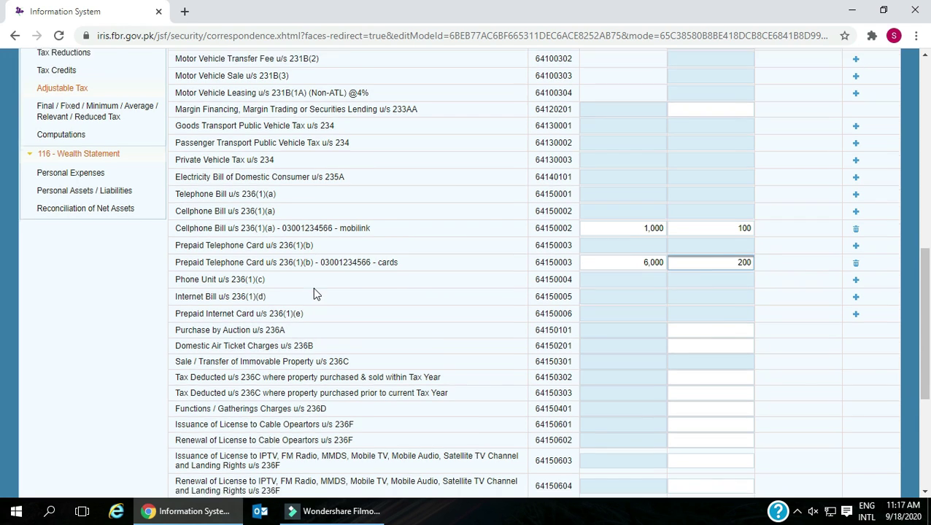
{"action": "scroll", "coordinate": [313, 288], "scroll_direction": "down", "scroll_amount": 1}
{"action": "left_click", "coordinate": [606, 212]}
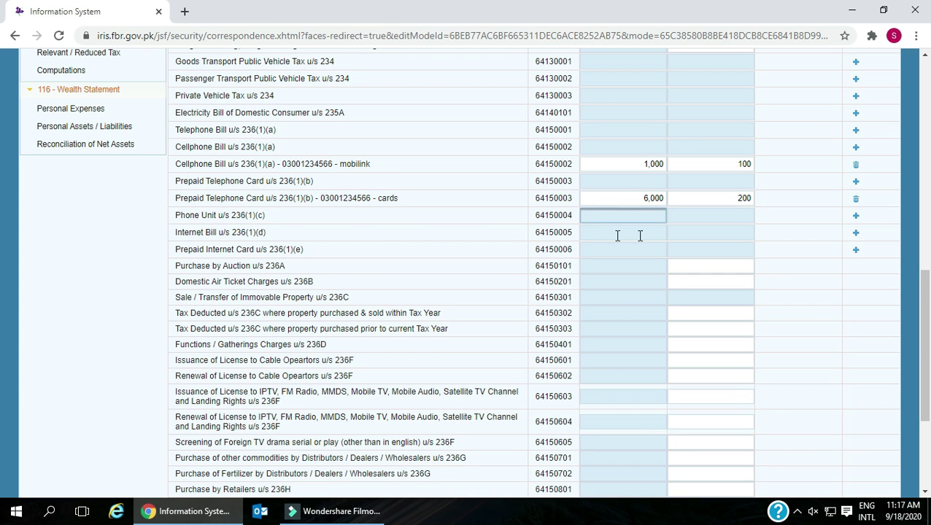
- Add an Internet Bill u/s 236(1)(d) entry with Utility 'ptcl' and Contents 'ptcl broadband'
{"action": "left_click", "coordinate": [855, 232]}
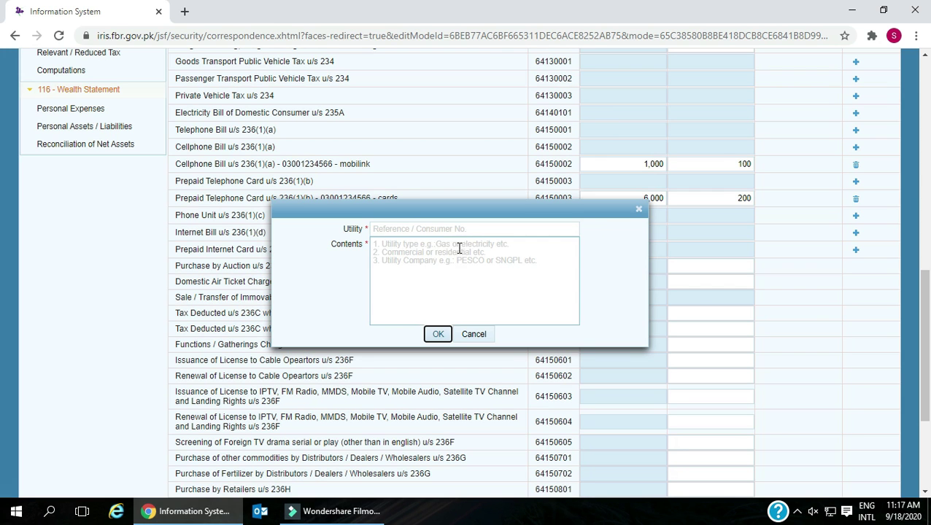
{"action": "left_click", "coordinate": [446, 233]}
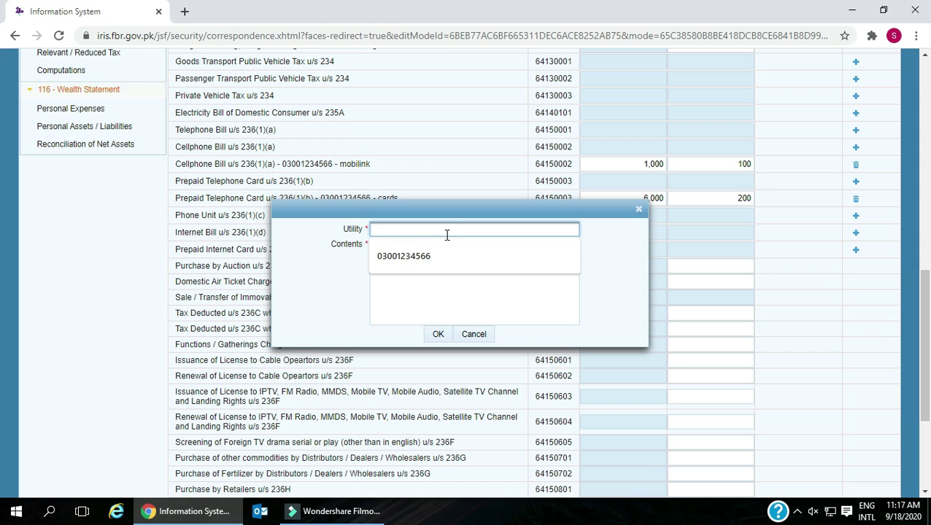
{"action": "type", "text": "ptcl"}
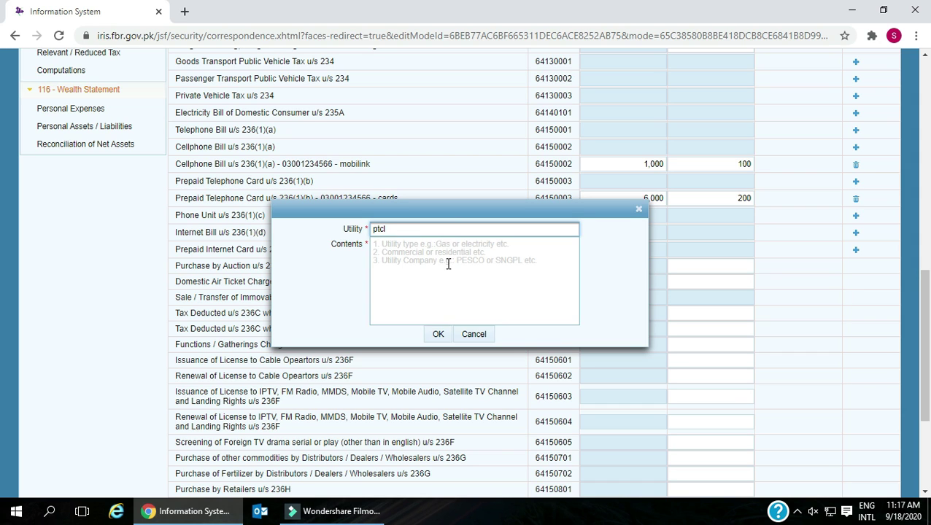
{"action": "left_click", "coordinate": [448, 264]}
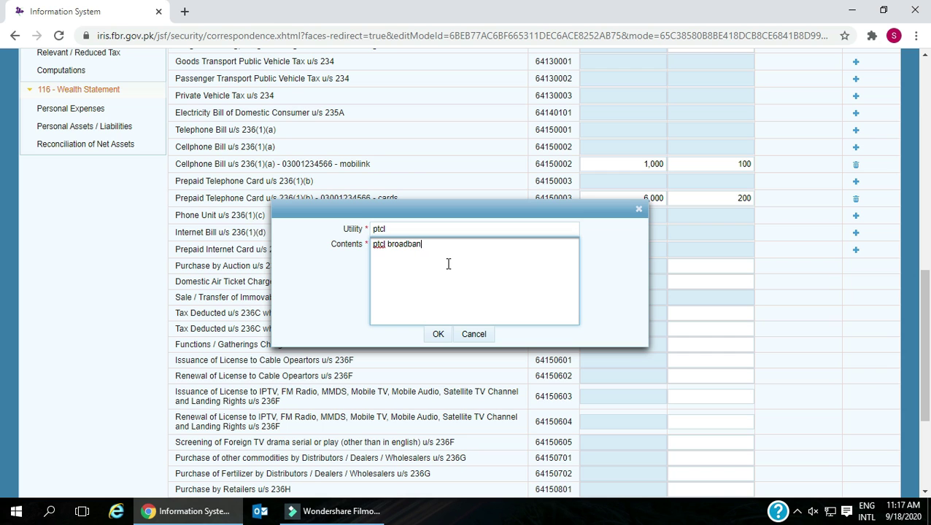
{"action": "left_click", "coordinate": [438, 334]}
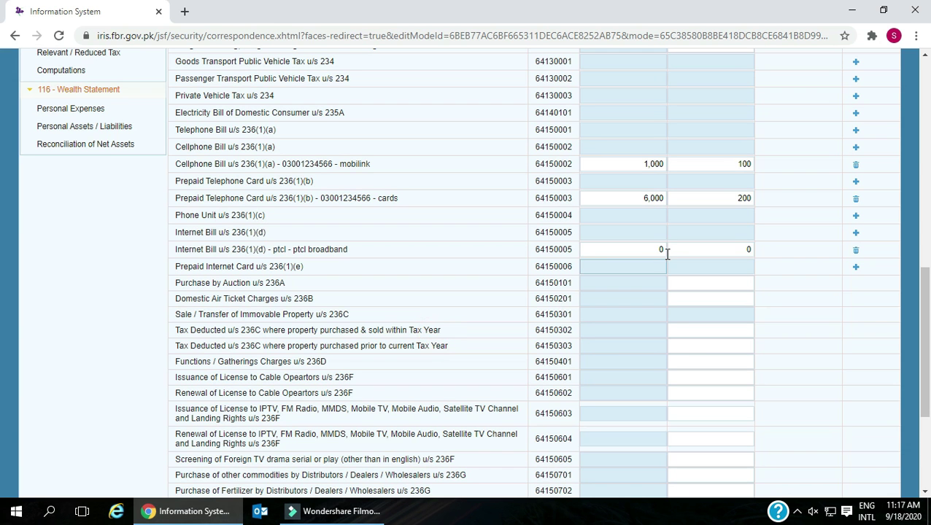
- Enter 30,000 as the bill amount and 3,000 as the tax collected
{"action": "key", "text": "Delete"}
{"action": "left_click", "coordinate": [681, 249]}
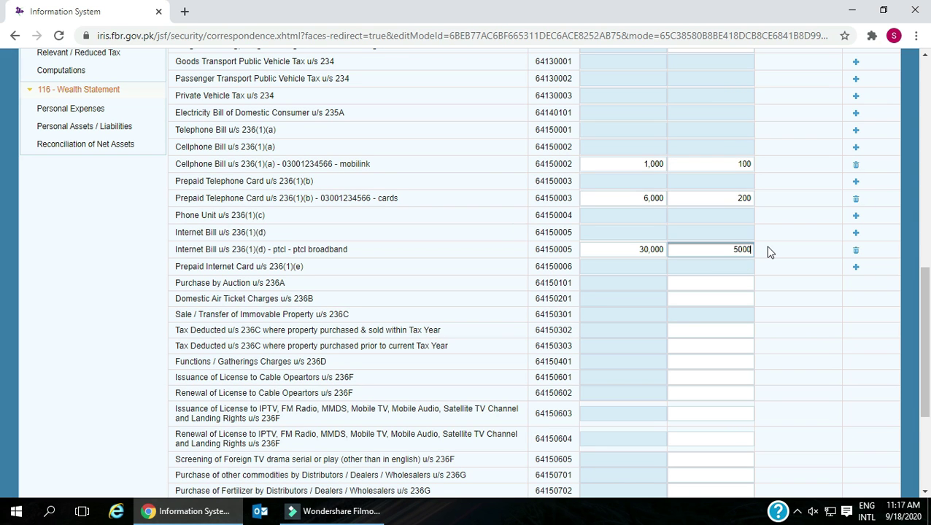
{"action": "scroll", "coordinate": [222, 196], "scroll_direction": "down", "scroll_amount": 1}
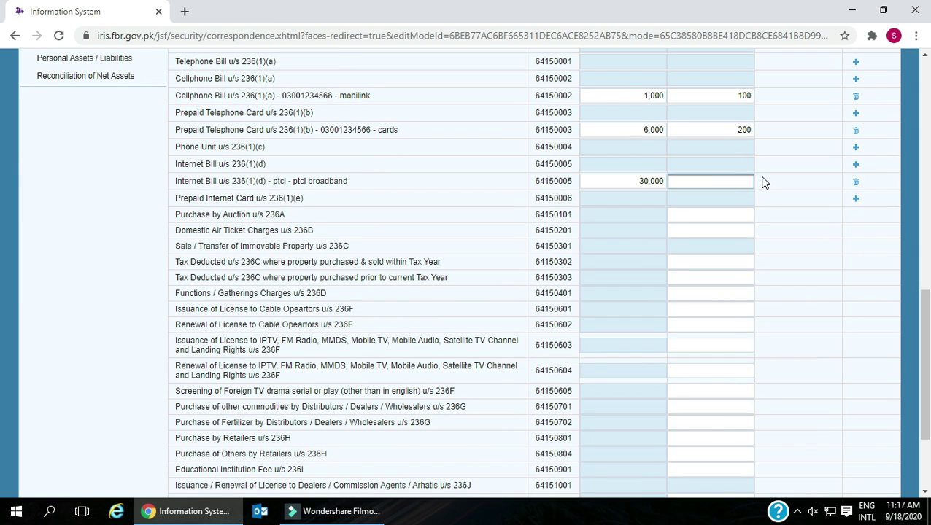
{"action": "left_click", "coordinate": [707, 225]}
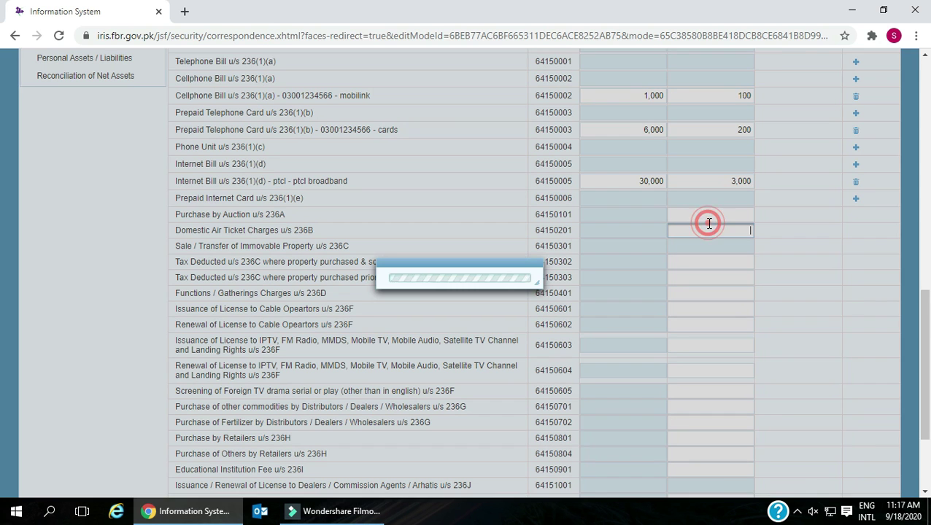
{"action": "left_click_drag", "start_coordinate": [182, 202], "coordinate": [275, 214]}
{"action": "left_click_drag", "start_coordinate": [180, 229], "coordinate": [280, 231]}
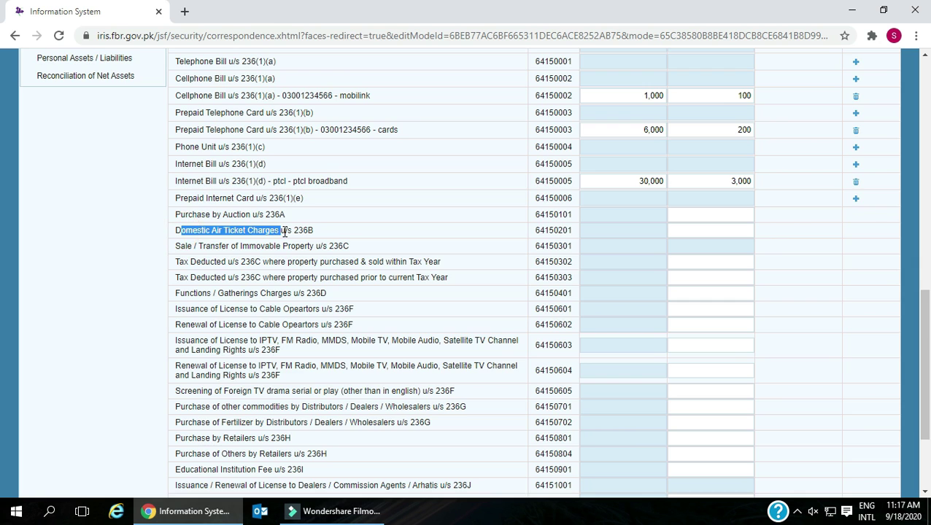
{"action": "scroll", "coordinate": [284, 231], "scroll_direction": "down", "scroll_amount": 1}
{"action": "left_click_drag", "start_coordinate": [174, 178], "coordinate": [351, 181]}
{"action": "left_click_drag", "start_coordinate": [175, 194], "coordinate": [442, 195]}
{"action": "left_click_drag", "start_coordinate": [177, 210], "coordinate": [464, 208]}
{"action": "scroll", "coordinate": [218, 201], "scroll_direction": "down", "scroll_amount": 1}
{"action": "left_click_drag", "start_coordinate": [182, 158], "coordinate": [368, 157]}
{"action": "left_click_drag", "start_coordinate": [179, 171], "coordinate": [374, 181]}
{"action": "left_click", "coordinate": [178, 187]}
{"action": "left_click_drag", "start_coordinate": [179, 188], "coordinate": [353, 187]}
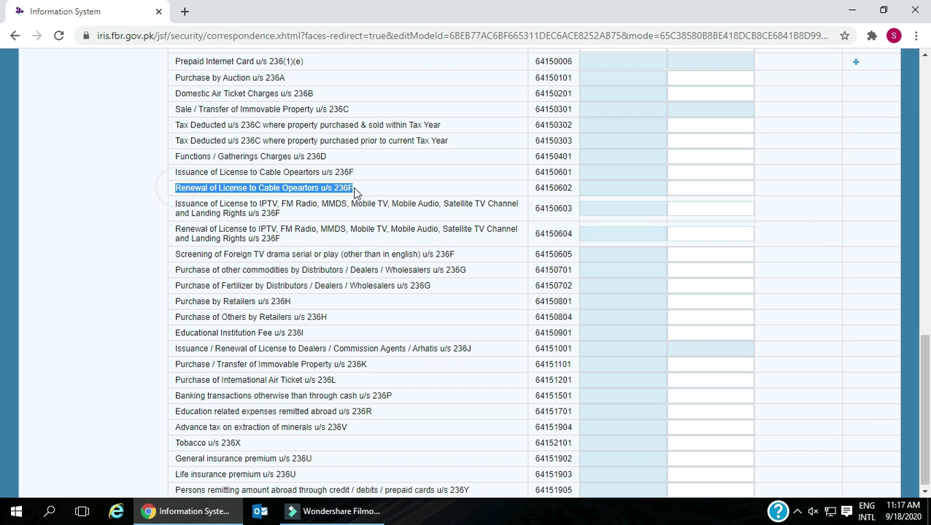
{"action": "left_click", "coordinate": [184, 205]}
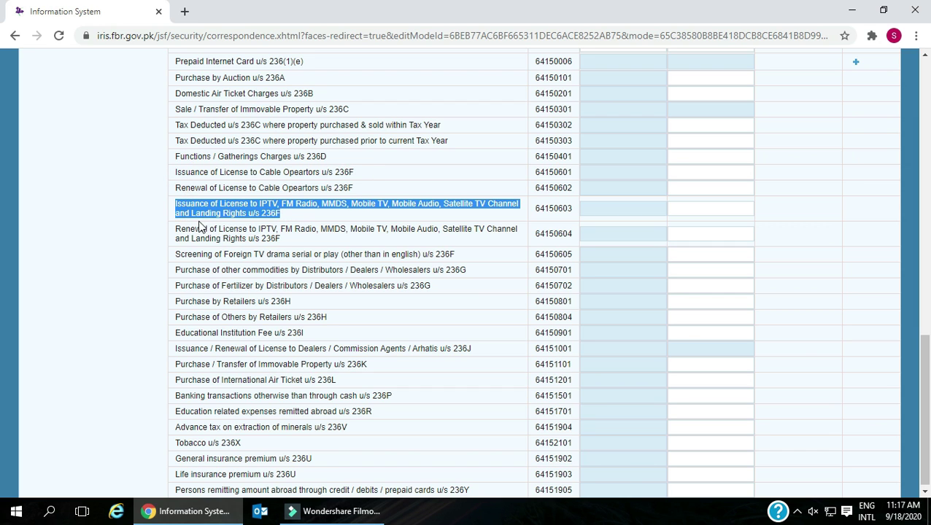
{"action": "left_click_drag", "start_coordinate": [176, 229], "coordinate": [281, 245]}
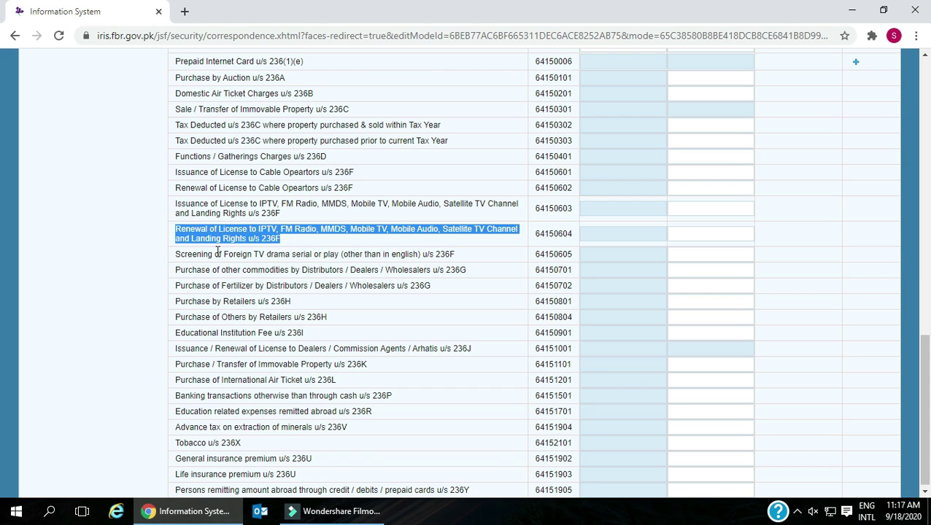
{"action": "left_click_drag", "start_coordinate": [177, 254], "coordinate": [438, 259]}
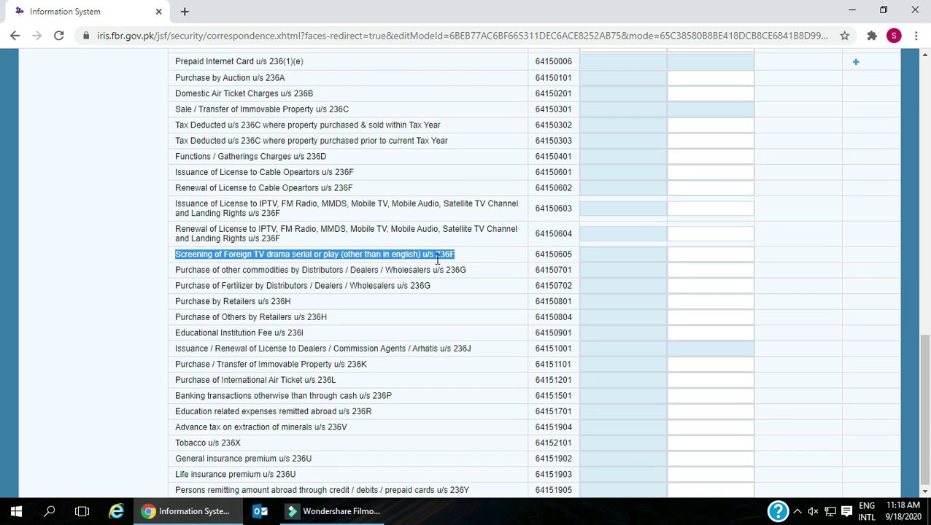
{"action": "left_click_drag", "start_coordinate": [176, 270], "coordinate": [452, 276]}
{"action": "left_click_drag", "start_coordinate": [176, 285], "coordinate": [434, 290]}
{"action": "left_click_drag", "start_coordinate": [177, 301], "coordinate": [311, 311]}
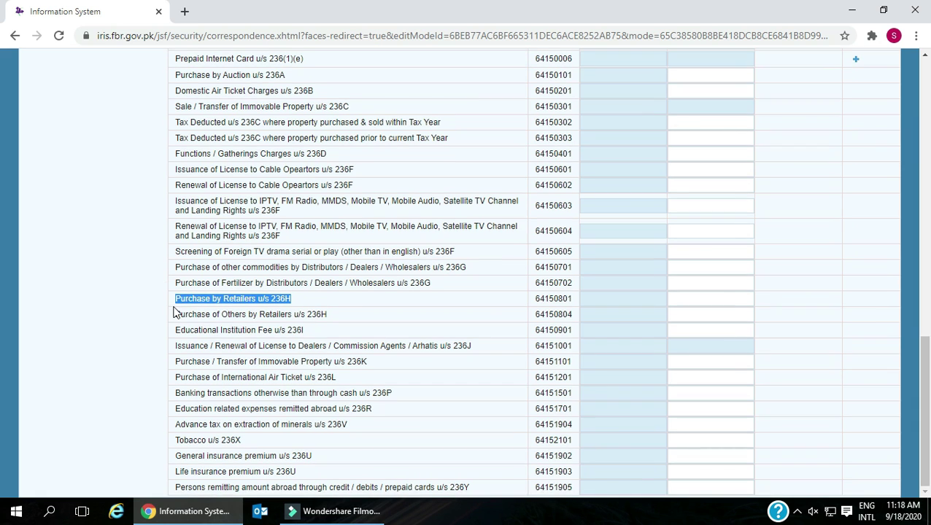
{"action": "left_click_drag", "start_coordinate": [176, 314], "coordinate": [334, 318]}
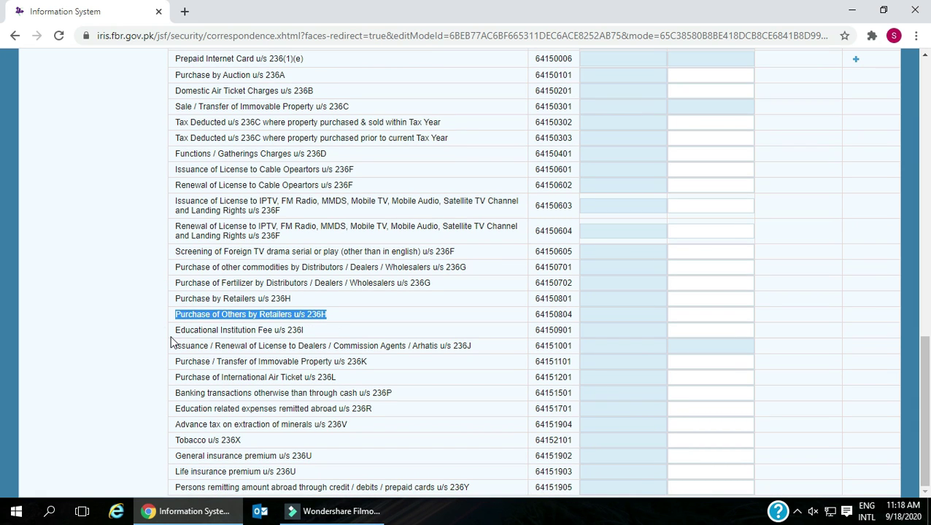
{"action": "left_click_drag", "start_coordinate": [177, 332], "coordinate": [306, 337]}
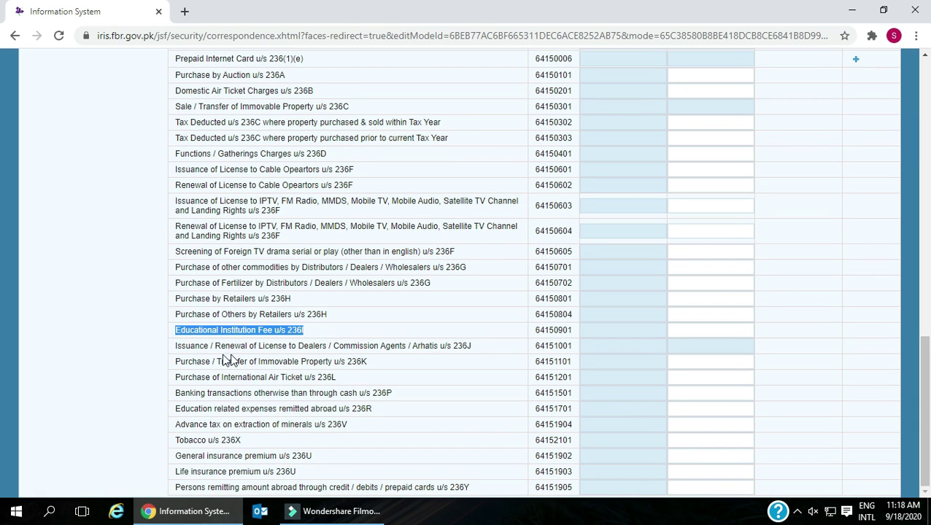
{"action": "left_click_drag", "start_coordinate": [177, 348], "coordinate": [488, 353]}
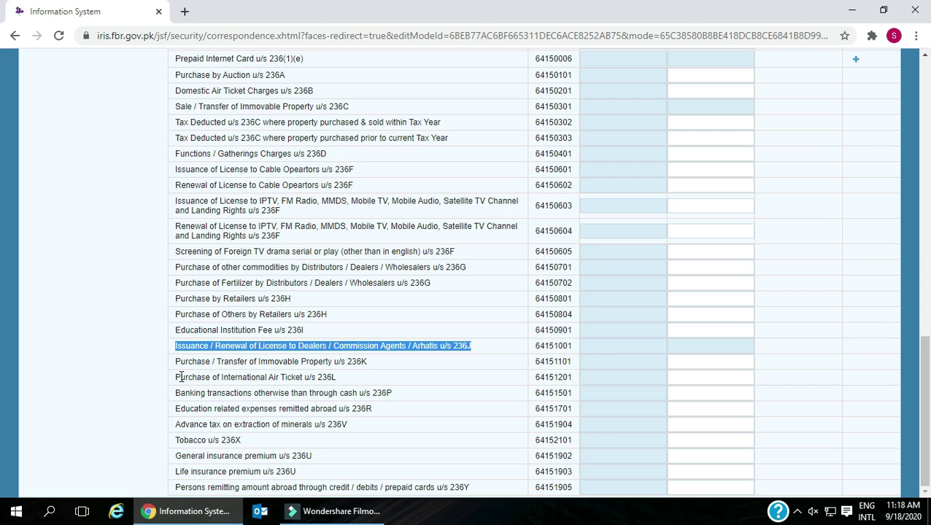
{"action": "left_click_drag", "start_coordinate": [177, 362], "coordinate": [572, 362]}
{"action": "left_click_drag", "start_coordinate": [175, 378], "coordinate": [345, 379]}
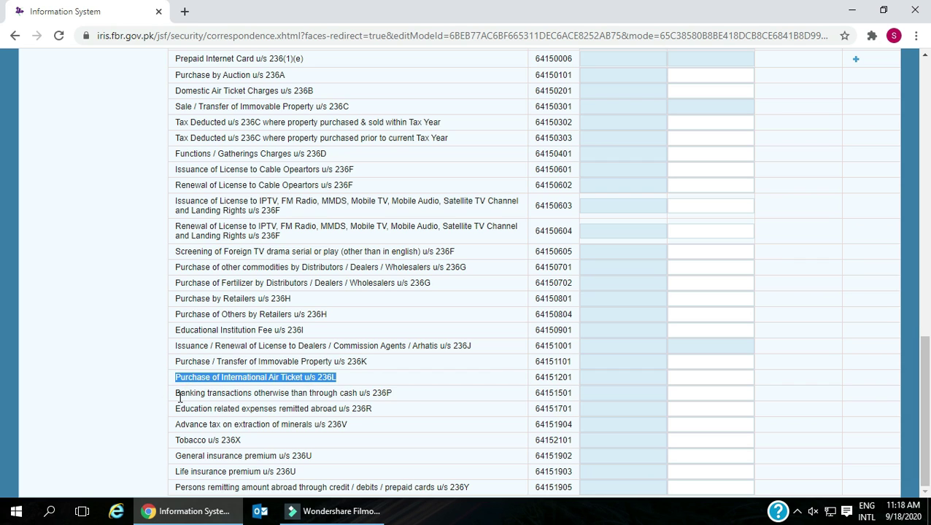
{"action": "left_click_drag", "start_coordinate": [177, 395], "coordinate": [589, 397]}
{"action": "left_click_drag", "start_coordinate": [176, 410], "coordinate": [392, 415]}
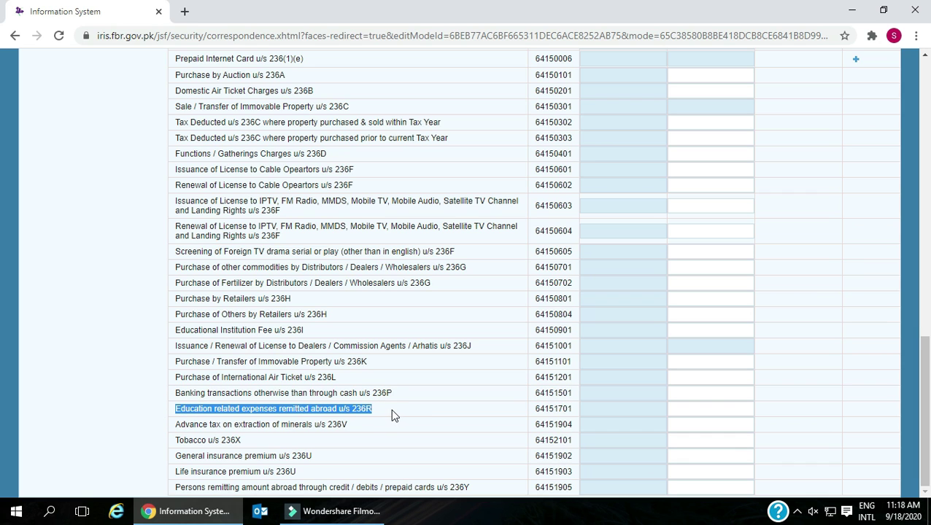
{"action": "left_click_drag", "start_coordinate": [525, 414], "coordinate": [577, 412]}
{"action": "left_click_drag", "start_coordinate": [173, 431], "coordinate": [580, 423]}
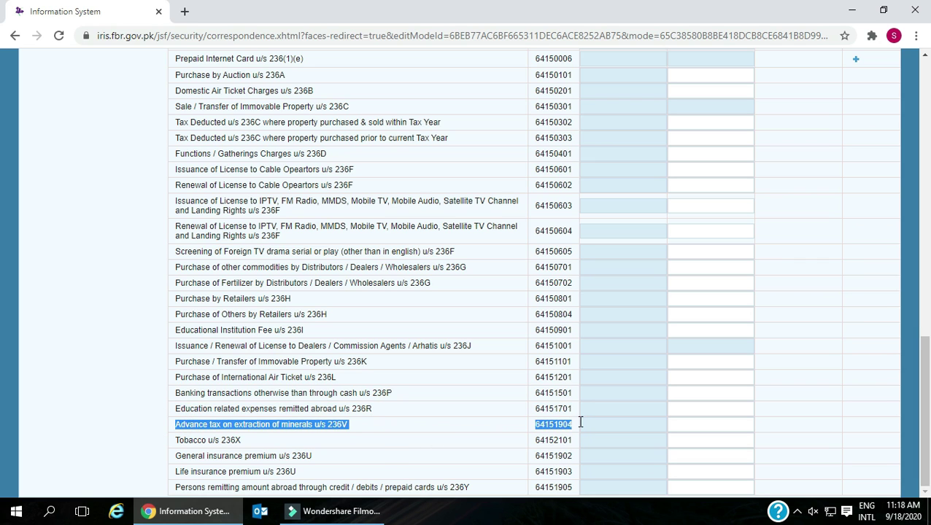
{"action": "left_click", "coordinate": [177, 441]}
{"action": "left_click_drag", "start_coordinate": [197, 442], "coordinate": [545, 451]}
{"action": "left_click_drag", "start_coordinate": [179, 456], "coordinate": [576, 460]}
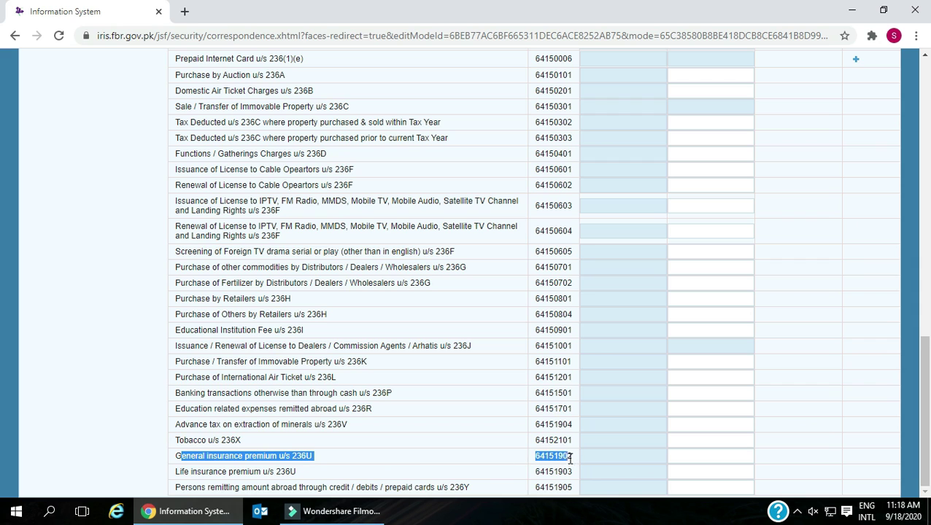
{"action": "left_click_drag", "start_coordinate": [175, 472], "coordinate": [578, 475]}
{"action": "left_click_drag", "start_coordinate": [176, 487], "coordinate": [575, 492]}
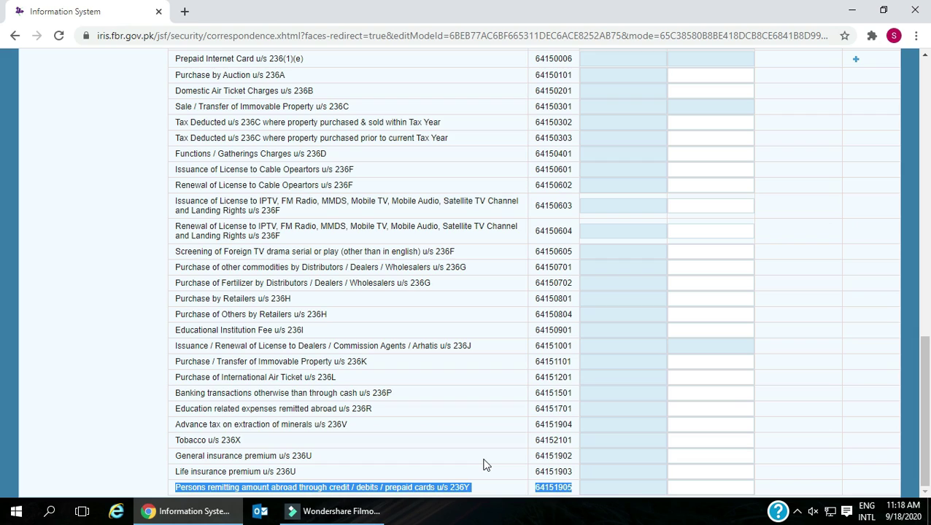
- Recalculate adjustable tax to show 37,000 receipts and 18,300 tax collected
{"action": "scroll", "coordinate": [486, 464], "scroll_direction": "up", "scroll_amount": 12}
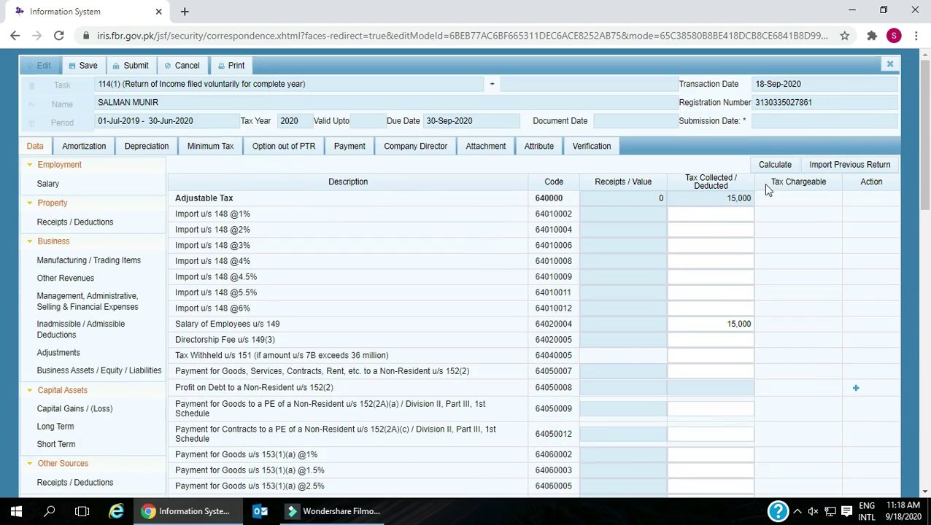
{"action": "left_click", "coordinate": [774, 165]}
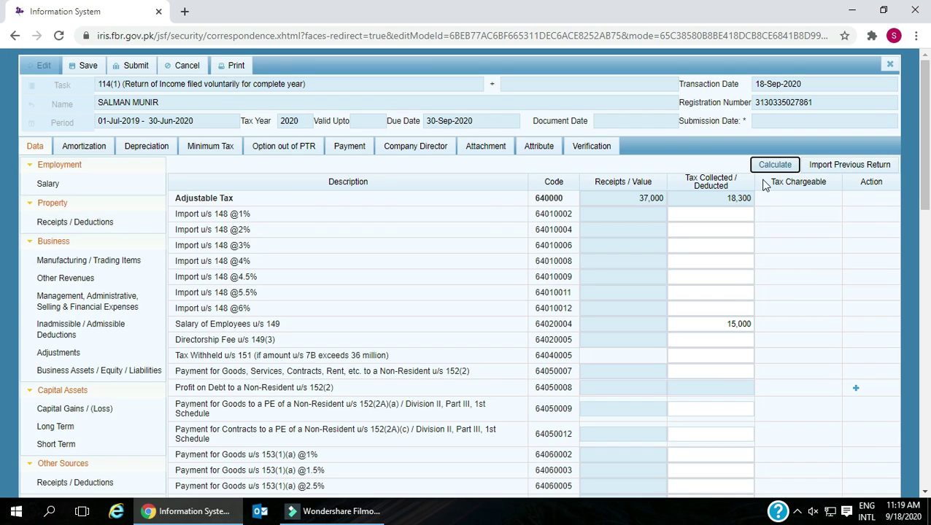
{"action": "left_click", "coordinate": [773, 167]}
- Open the Final / Fixed / Minimum / Average / Relevant / Reduced Tax schedule
{"action": "scroll", "coordinate": [412, 319], "scroll_direction": "down", "scroll_amount": 3}
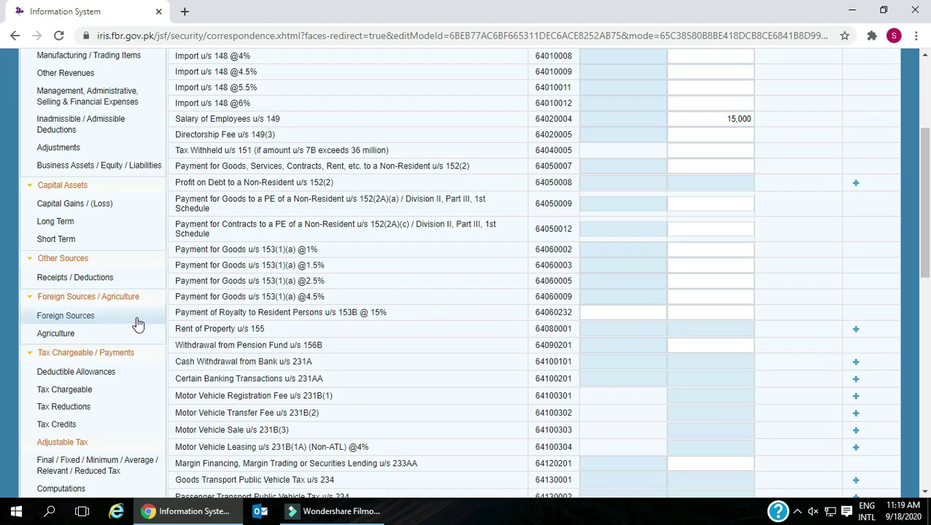
{"action": "scroll", "coordinate": [139, 323], "scroll_direction": "down", "scroll_amount": 2}
{"action": "left_click", "coordinate": [94, 328]}
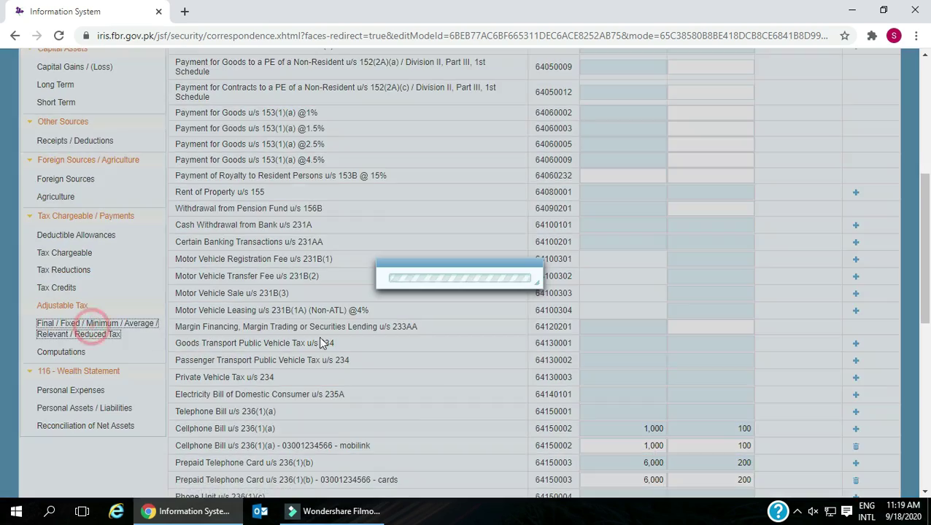
{"action": "scroll", "coordinate": [372, 341], "scroll_direction": "up", "scroll_amount": 4}
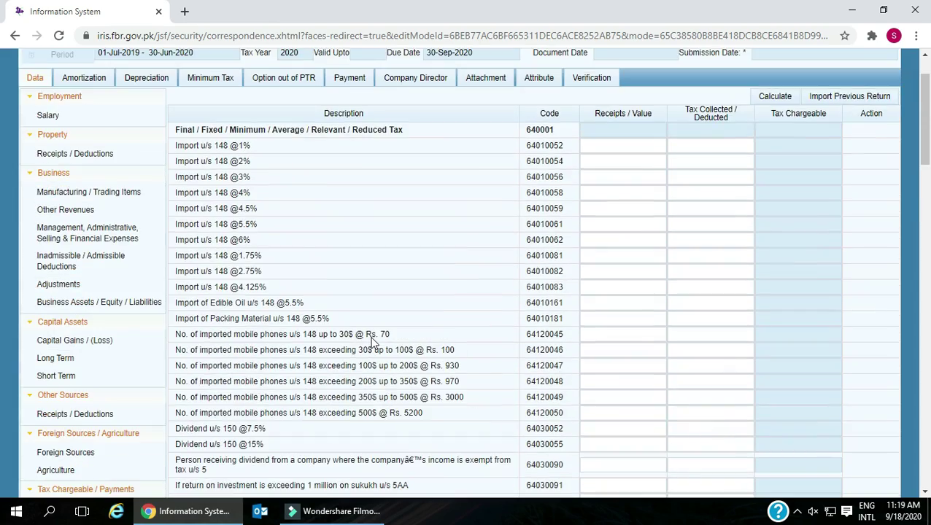
{"action": "left_click_drag", "start_coordinate": [176, 131], "coordinate": [563, 137]}
{"action": "left_click", "coordinate": [177, 146]}
{"action": "left_click_drag", "start_coordinate": [177, 145], "coordinate": [262, 156]}
{"action": "left_click", "coordinate": [175, 145]}
{"action": "left_click_drag", "start_coordinate": [175, 145], "coordinate": [347, 316]}
{"action": "scroll", "coordinate": [343, 306], "scroll_direction": "down", "scroll_amount": 3}
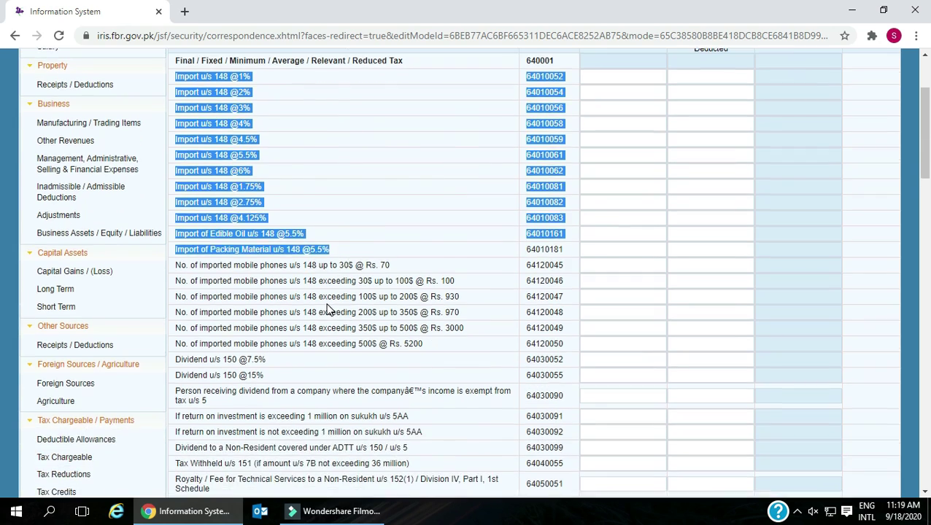
{"action": "scroll", "coordinate": [263, 271], "scroll_direction": "up", "scroll_amount": 1}
{"action": "left_click_drag", "start_coordinate": [173, 200], "coordinate": [397, 204]}
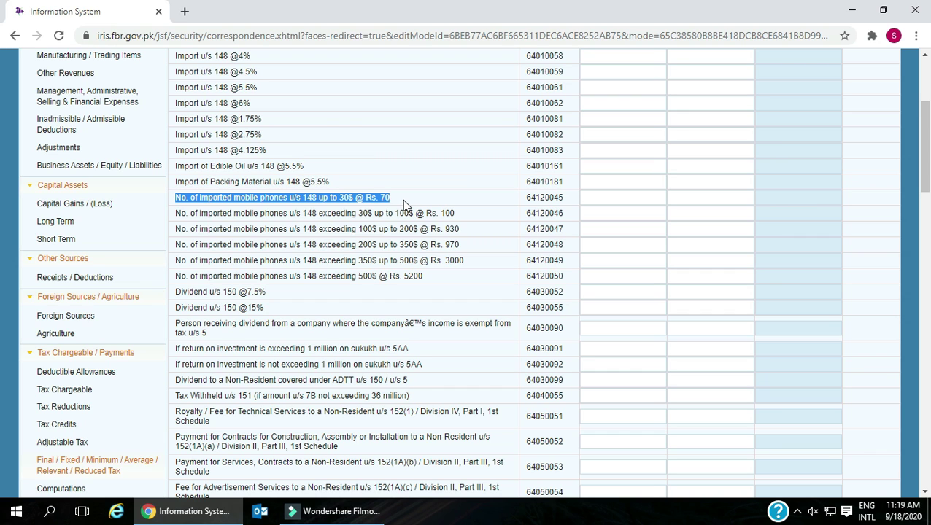
{"action": "left_click_drag", "start_coordinate": [174, 212], "coordinate": [448, 216]}
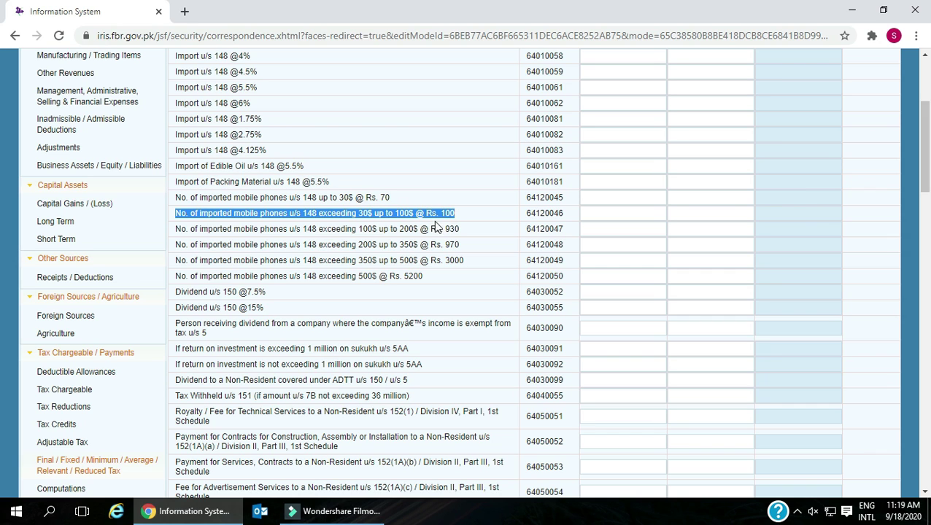
{"action": "left_click_drag", "start_coordinate": [176, 229], "coordinate": [472, 238]}
{"action": "scroll", "coordinate": [474, 238], "scroll_direction": "down", "scroll_amount": 1}
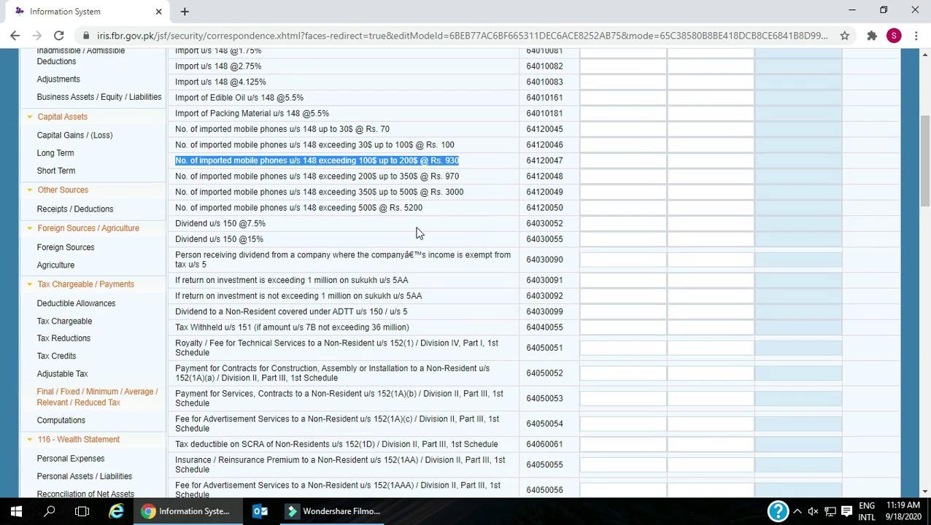
{"action": "left_click_drag", "start_coordinate": [177, 177], "coordinate": [488, 187]}
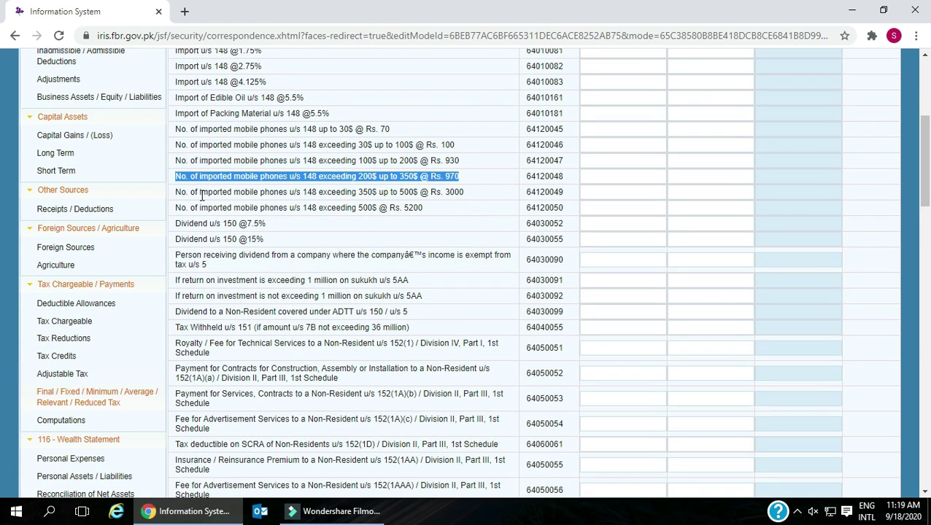
{"action": "left_click_drag", "start_coordinate": [175, 192], "coordinate": [477, 196]}
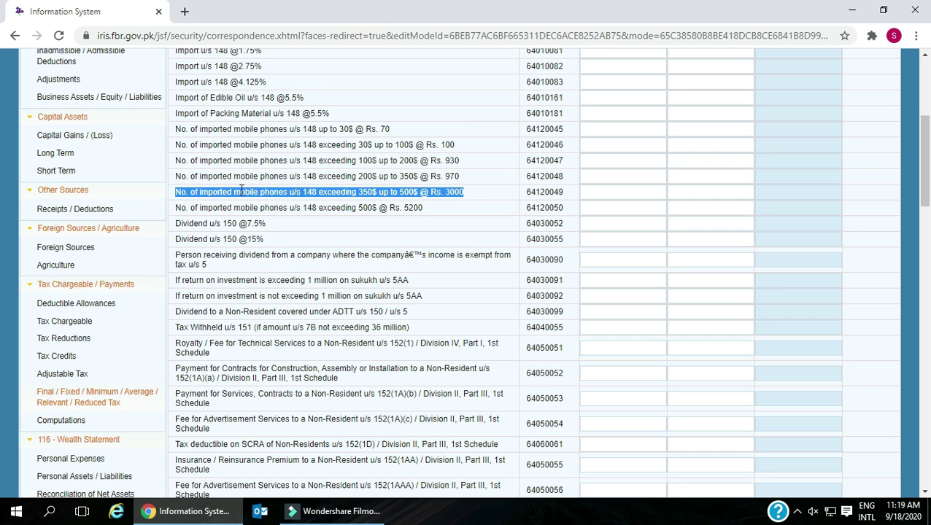
{"action": "left_click_drag", "start_coordinate": [174, 210], "coordinate": [440, 213]}
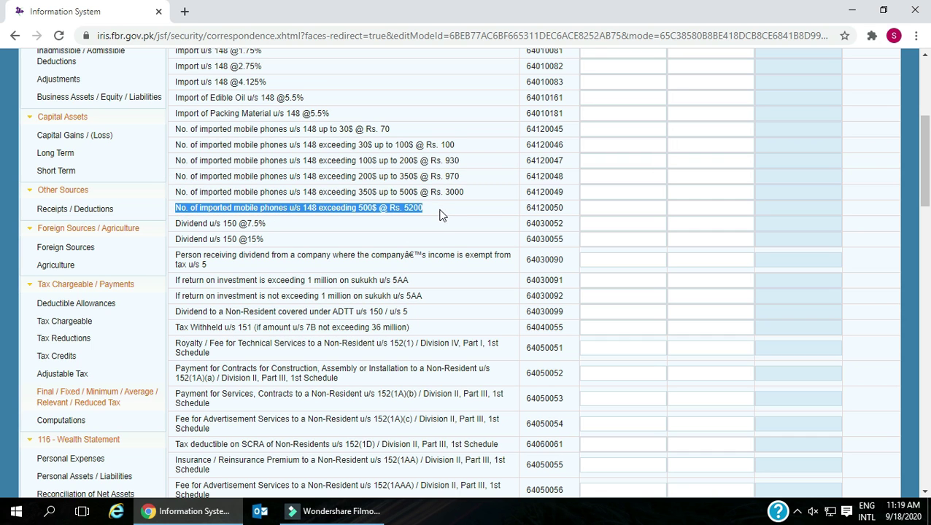
{"action": "scroll", "coordinate": [439, 213], "scroll_direction": "down", "scroll_amount": 1}
{"action": "left_click_drag", "start_coordinate": [178, 156], "coordinate": [266, 161]}
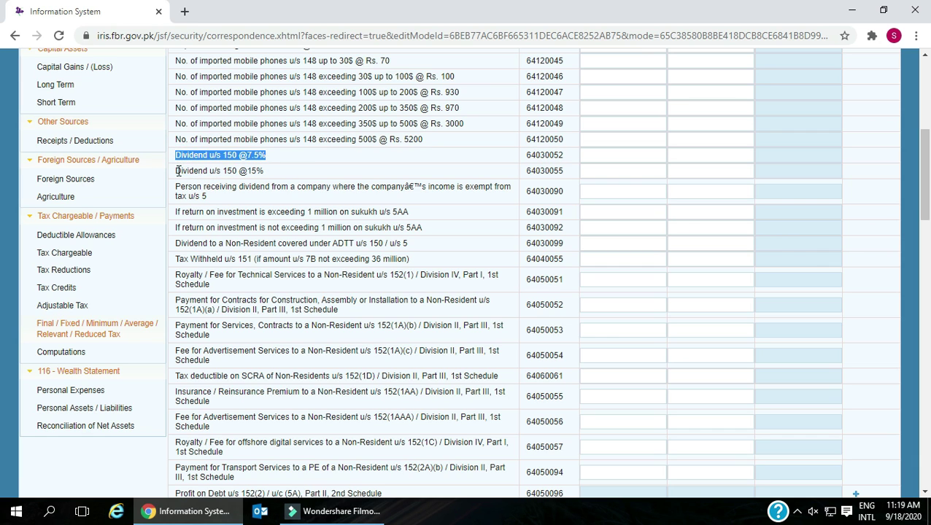
{"action": "left_click_drag", "start_coordinate": [177, 170], "coordinate": [265, 174]}
{"action": "left_click_drag", "start_coordinate": [177, 190], "coordinate": [228, 202]}
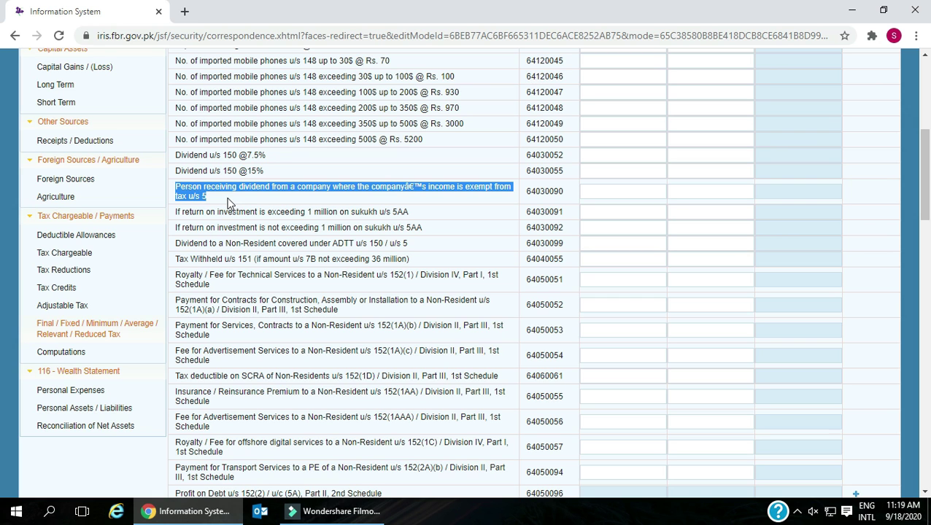
{"action": "scroll", "coordinate": [228, 203], "scroll_direction": "down", "scroll_amount": 1}
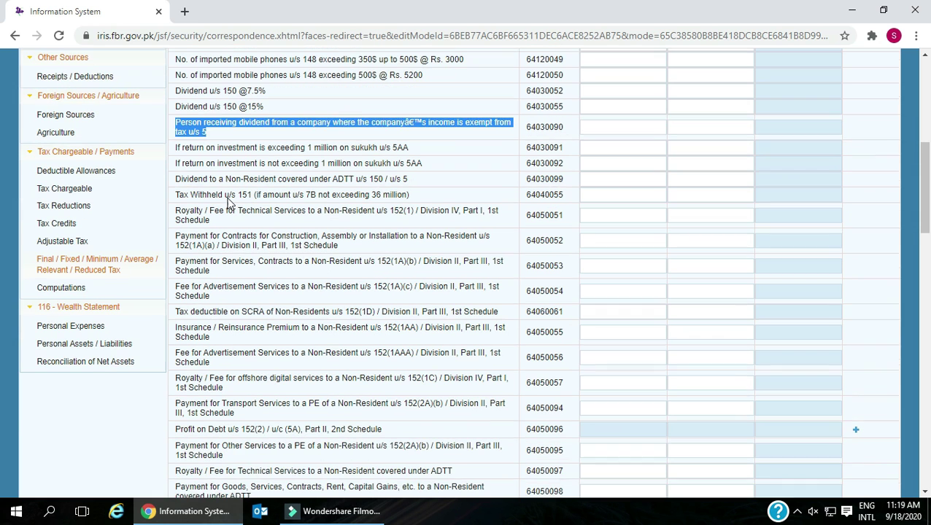
{"action": "left_click_drag", "start_coordinate": [177, 143], "coordinate": [418, 149]}
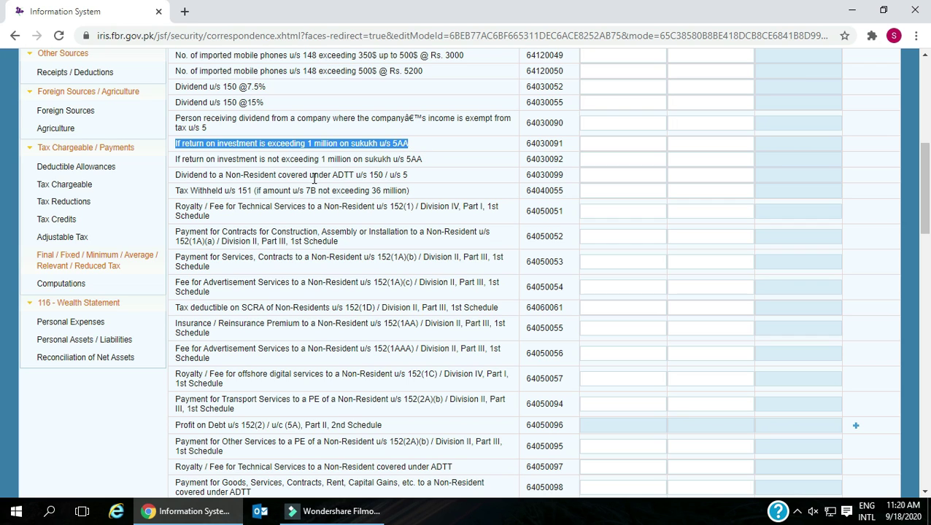
{"action": "left_click_drag", "start_coordinate": [176, 160], "coordinate": [429, 162]}
{"action": "left_click_drag", "start_coordinate": [176, 175], "coordinate": [408, 181]}
{"action": "scroll", "coordinate": [315, 164], "scroll_direction": "down", "scroll_amount": 1}
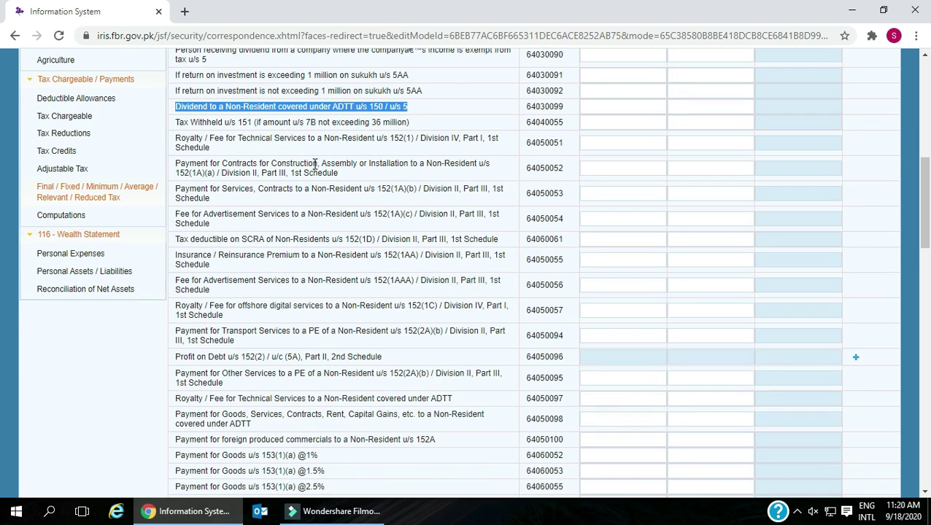
{"action": "left_click_drag", "start_coordinate": [179, 122], "coordinate": [421, 130]}
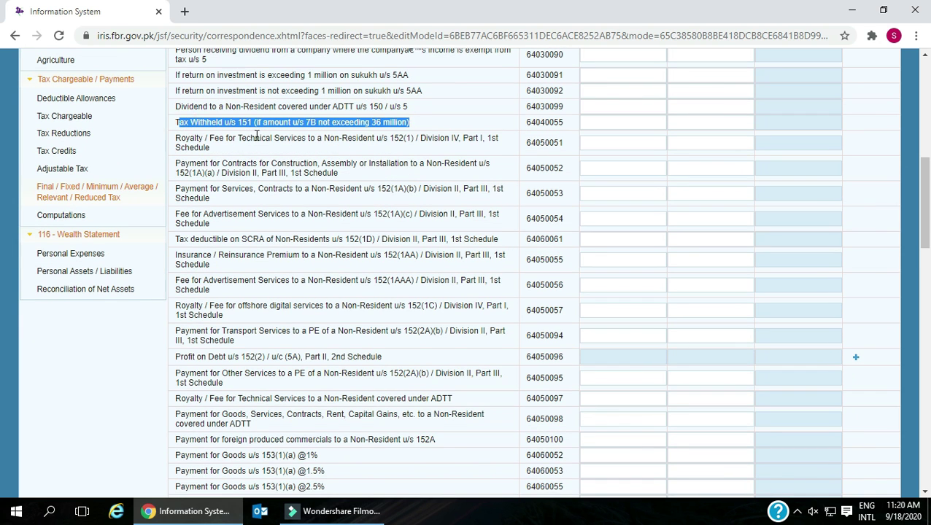
{"action": "left_click_drag", "start_coordinate": [172, 145], "coordinate": [217, 153]}
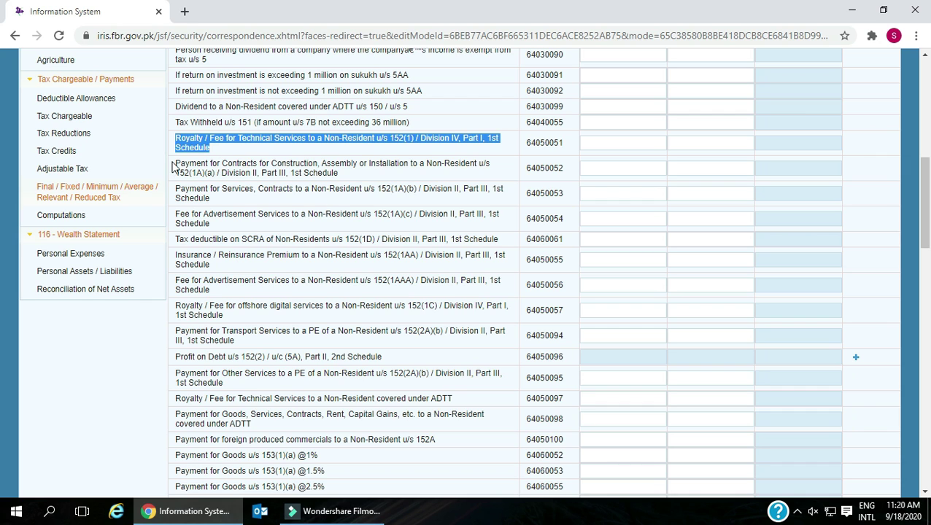
{"action": "left_click_drag", "start_coordinate": [176, 163], "coordinate": [353, 183]}
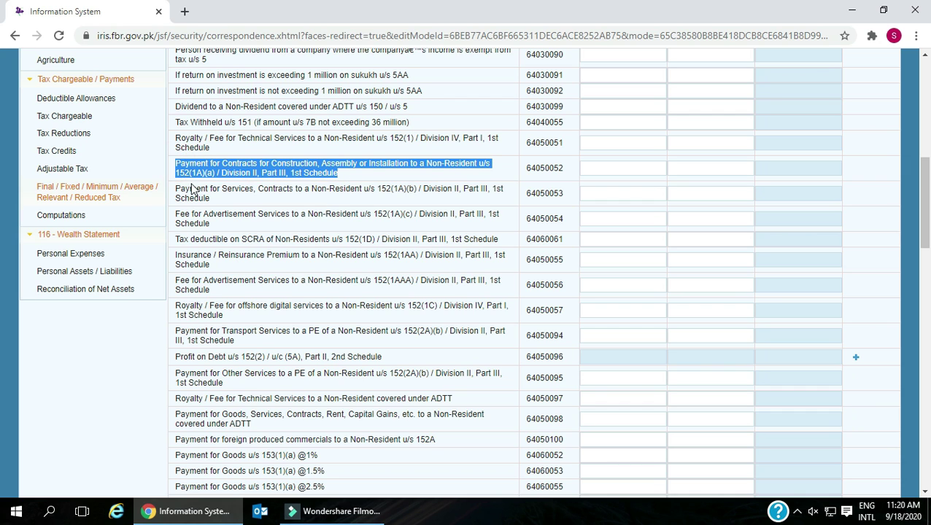
{"action": "left_click_drag", "start_coordinate": [177, 189], "coordinate": [208, 227]}
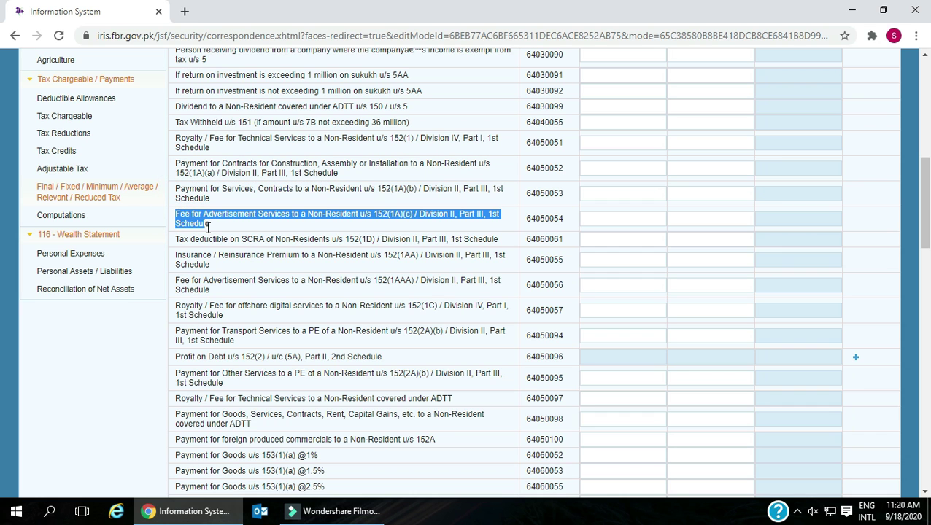
{"action": "scroll", "coordinate": [208, 227], "scroll_direction": "down", "scroll_amount": 1}
{"action": "left_click_drag", "start_coordinate": [175, 169], "coordinate": [503, 180]}
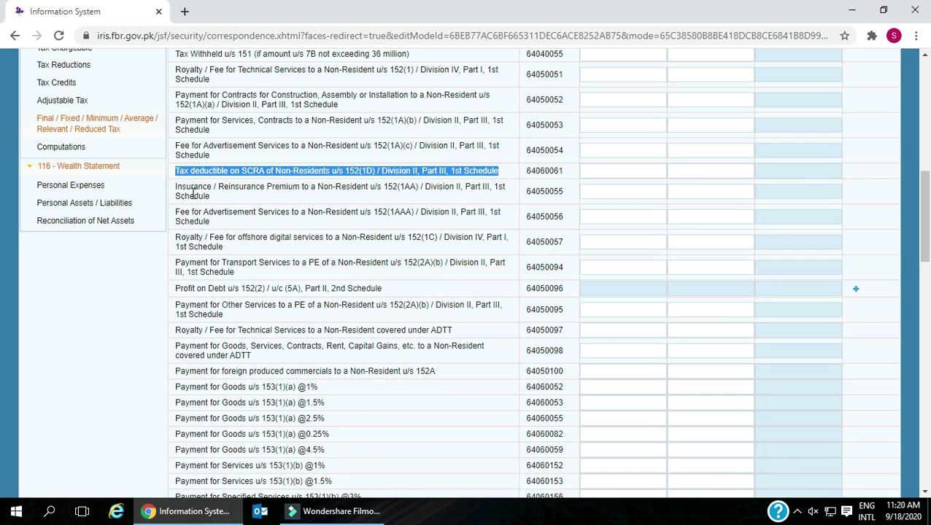
{"action": "left_click_drag", "start_coordinate": [175, 187], "coordinate": [226, 207]}
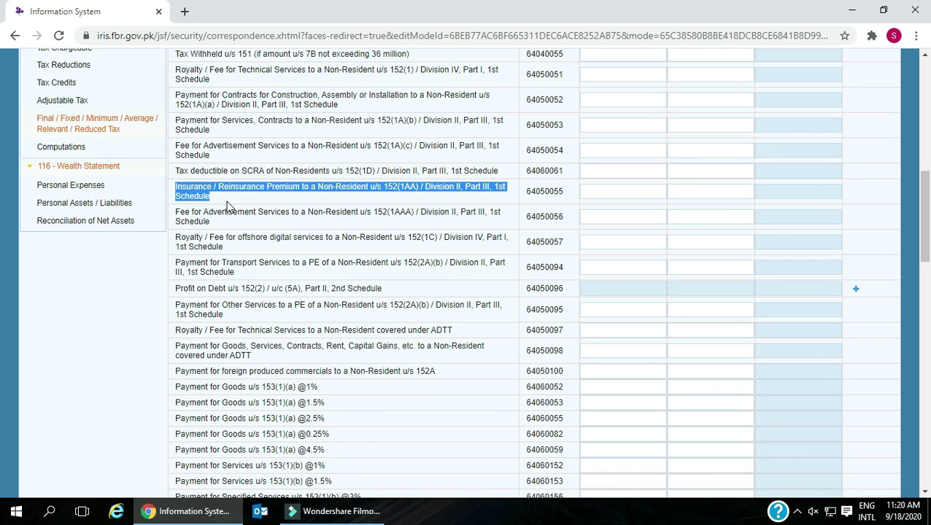
{"action": "left_click_drag", "start_coordinate": [175, 212], "coordinate": [211, 231]}
{"action": "scroll", "coordinate": [208, 219], "scroll_direction": "down", "scroll_amount": 1}
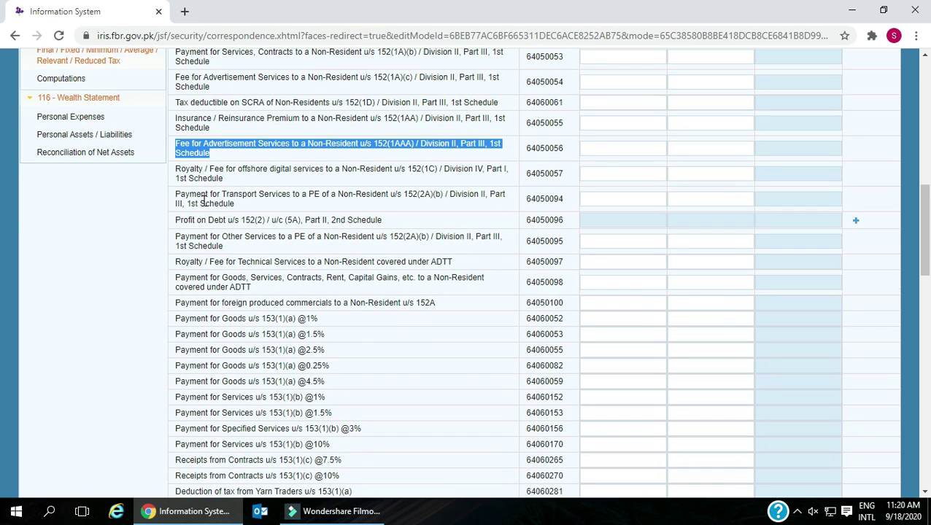
{"action": "left_click_drag", "start_coordinate": [176, 169], "coordinate": [232, 205]}
{"action": "left_click_drag", "start_coordinate": [175, 219], "coordinate": [388, 229]}
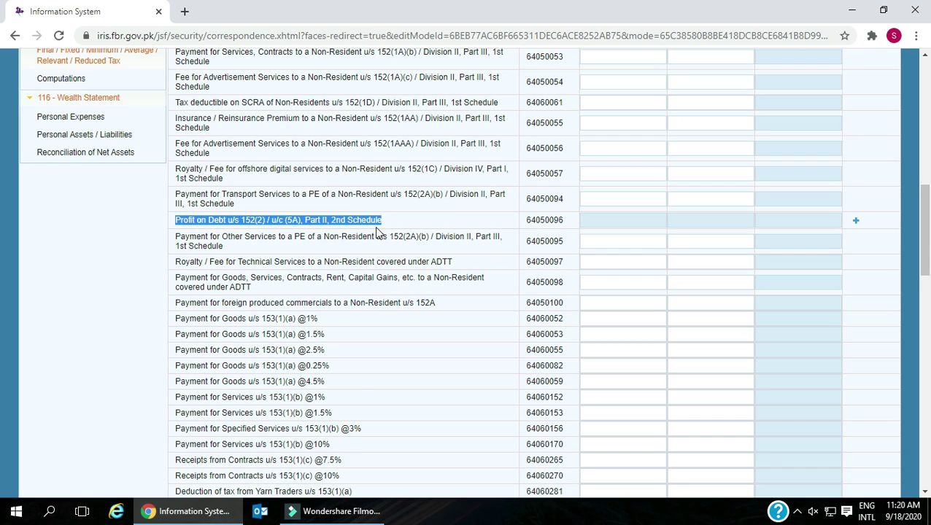
{"action": "scroll", "coordinate": [243, 217], "scroll_direction": "down", "scroll_amount": 1}
{"action": "left_click_drag", "start_coordinate": [176, 167], "coordinate": [233, 186]}
{"action": "left_click_drag", "start_coordinate": [175, 195], "coordinate": [412, 204]}
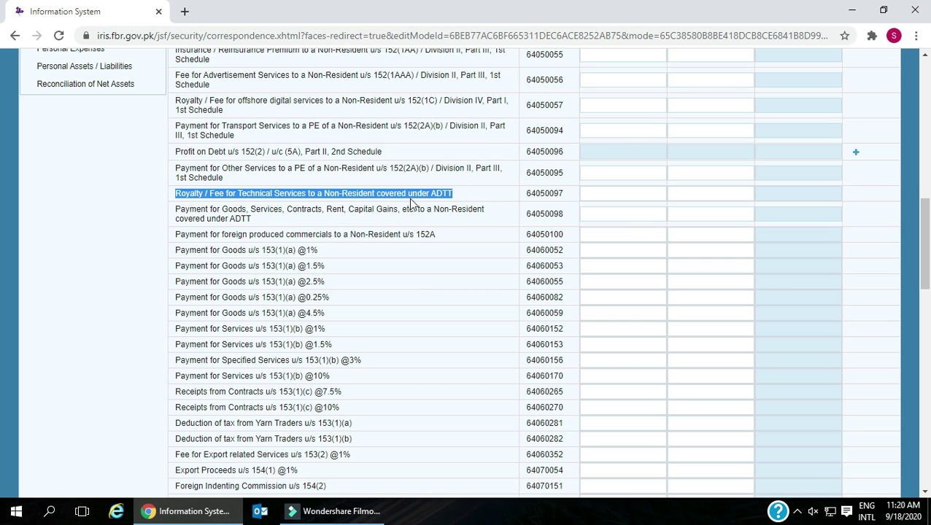
{"action": "left_click_drag", "start_coordinate": [176, 209], "coordinate": [255, 224]}
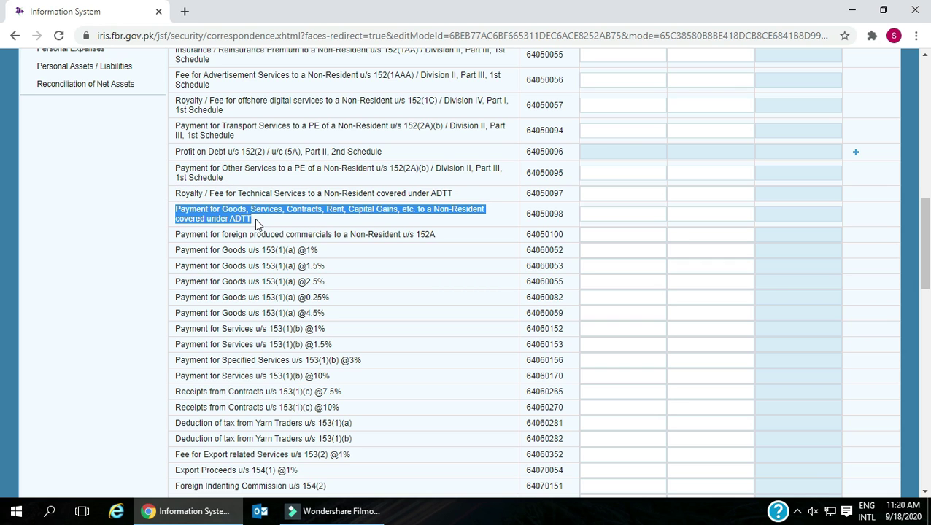
{"action": "scroll", "coordinate": [202, 194], "scroll_direction": "down", "scroll_amount": 1}
{"action": "left_click_drag", "start_coordinate": [173, 167], "coordinate": [446, 169]}
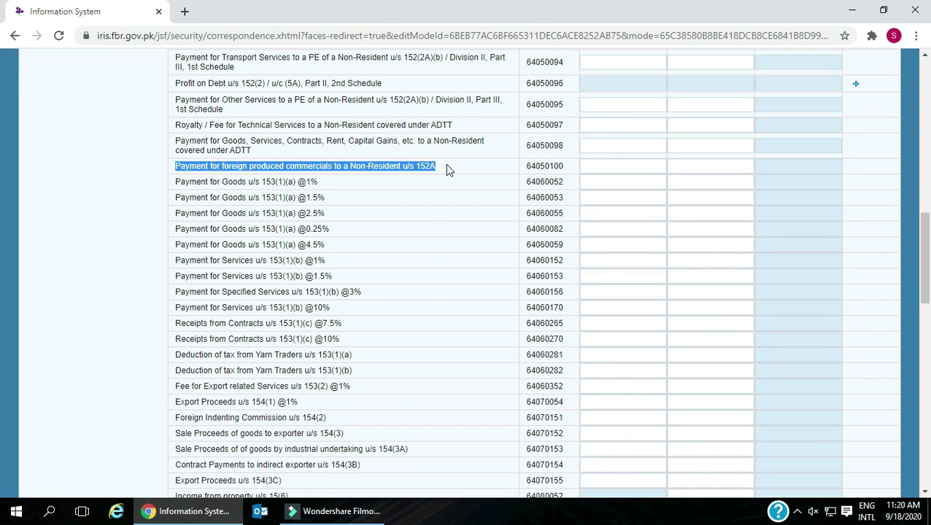
{"action": "left_click_drag", "start_coordinate": [181, 184], "coordinate": [276, 228]}
{"action": "scroll", "coordinate": [332, 246], "scroll_direction": "down", "scroll_amount": 1}
{"action": "scroll", "coordinate": [198, 148], "scroll_direction": "down", "scroll_amount": 2}
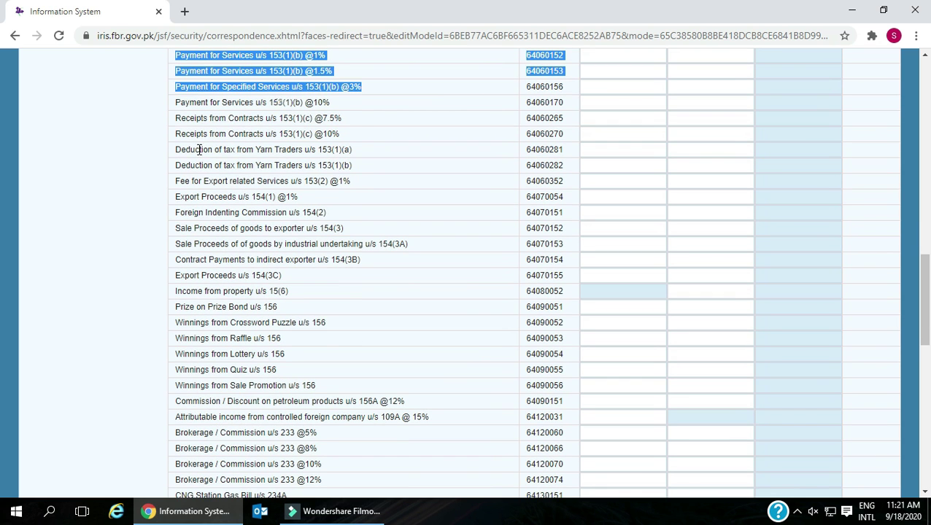
{"action": "left_click_drag", "start_coordinate": [175, 103], "coordinate": [366, 199]}
{"action": "scroll", "coordinate": [366, 201], "scroll_direction": "down", "scroll_amount": 1}
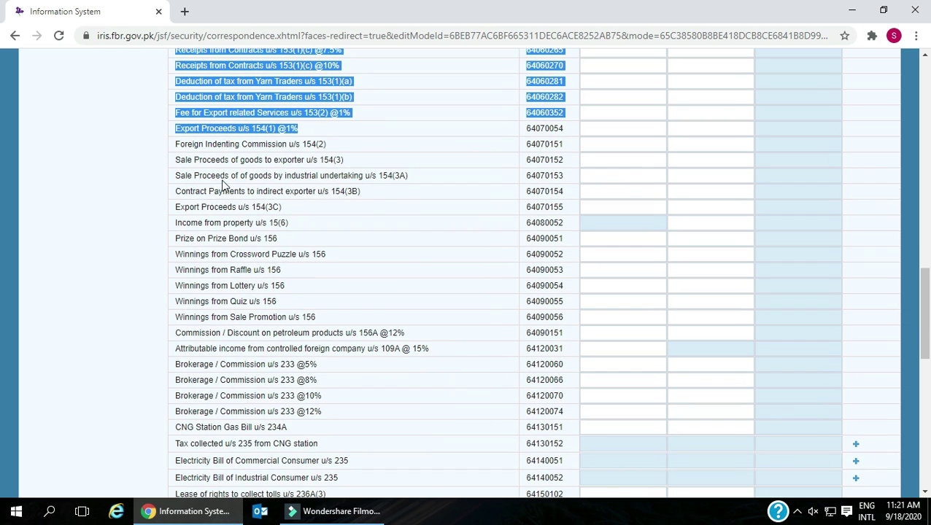
{"action": "left_click", "coordinate": [175, 144]}
{"action": "left_click_drag", "start_coordinate": [208, 148], "coordinate": [389, 217]}
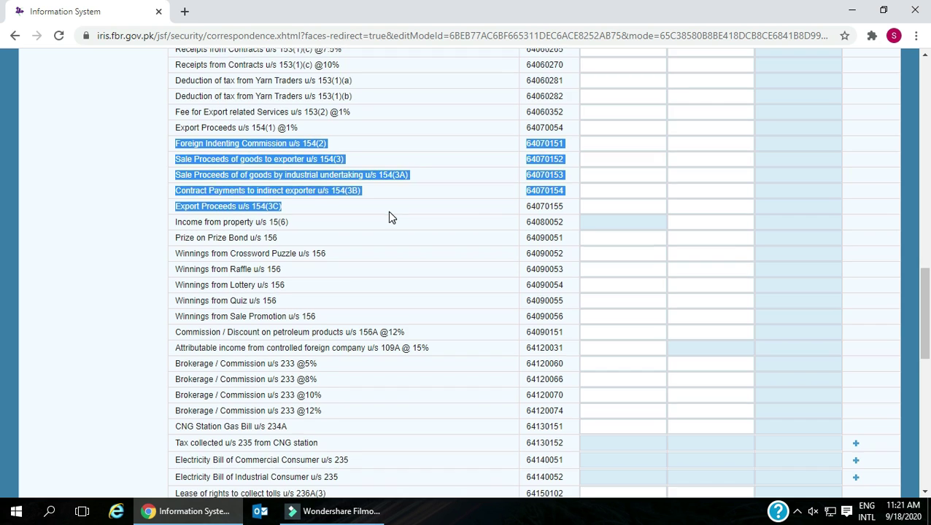
{"action": "scroll", "coordinate": [389, 216], "scroll_direction": "down", "scroll_amount": 1}
{"action": "left_click_drag", "start_coordinate": [177, 155], "coordinate": [301, 162]}
{"action": "left_click", "coordinate": [345, 151]}
{"action": "left_click_drag", "start_coordinate": [193, 171], "coordinate": [588, 173]}
{"action": "left_click", "coordinate": [625, 170]}
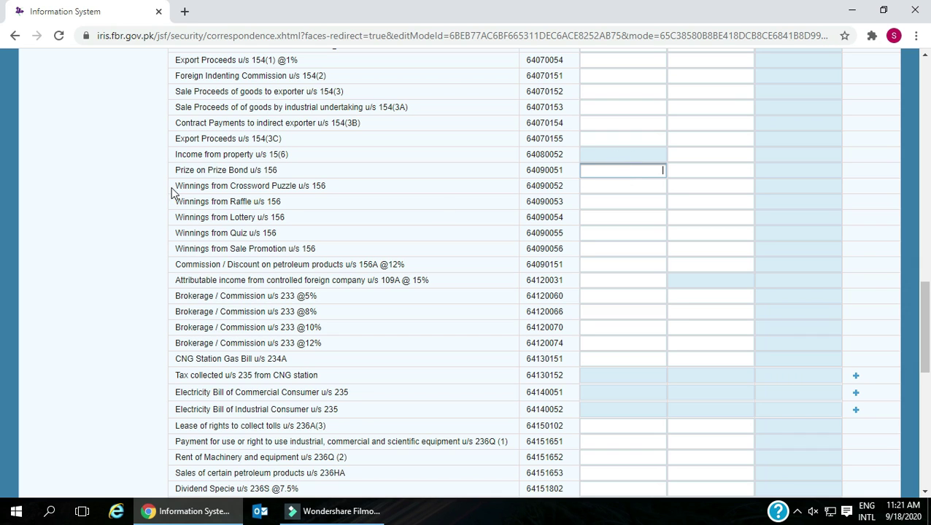
{"action": "left_click_drag", "start_coordinate": [179, 183], "coordinate": [343, 189]}
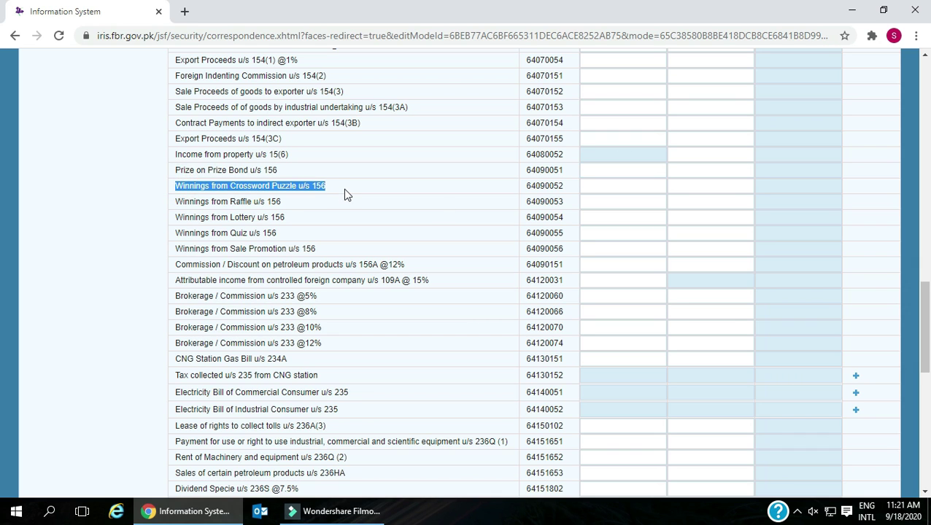
{"action": "left_click", "coordinate": [175, 201]}
{"action": "left_click_drag", "start_coordinate": [234, 209], "coordinate": [302, 208]}
{"action": "left_click_drag", "start_coordinate": [178, 218], "coordinate": [296, 224]}
{"action": "left_click_drag", "start_coordinate": [177, 235], "coordinate": [272, 234]}
{"action": "left_click_drag", "start_coordinate": [177, 251], "coordinate": [321, 251]}
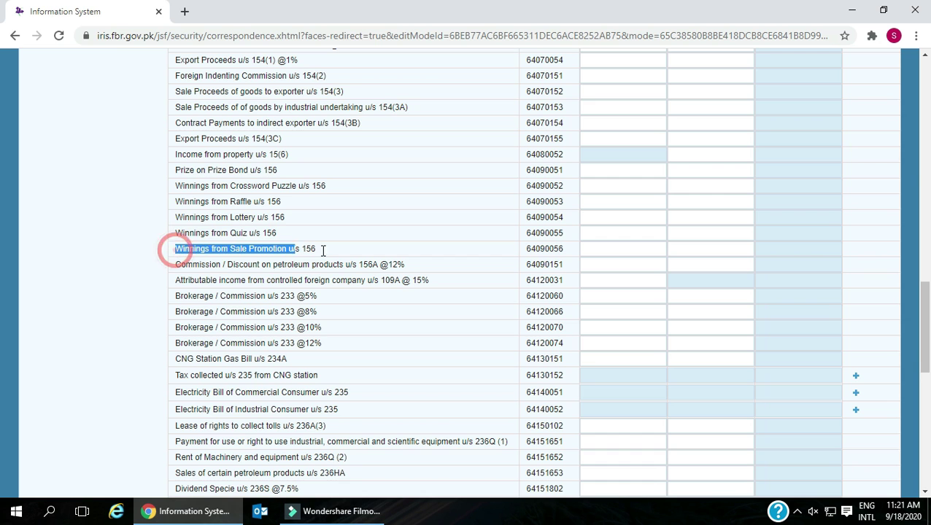
{"action": "left_click_drag", "start_coordinate": [177, 265], "coordinate": [408, 261]}
{"action": "scroll", "coordinate": [385, 264], "scroll_direction": "down", "scroll_amount": 3}
{"action": "left_click_drag", "start_coordinate": [172, 144], "coordinate": [436, 153]}
{"action": "left_click_drag", "start_coordinate": [175, 160], "coordinate": [321, 161]}
{"action": "left_click_drag", "start_coordinate": [174, 175], "coordinate": [322, 180]}
{"action": "left_click_drag", "start_coordinate": [176, 191], "coordinate": [311, 218]}
{"action": "scroll", "coordinate": [191, 144], "scroll_direction": "down", "scroll_amount": 2}
{"action": "left_click_drag", "start_coordinate": [175, 102], "coordinate": [303, 117]}
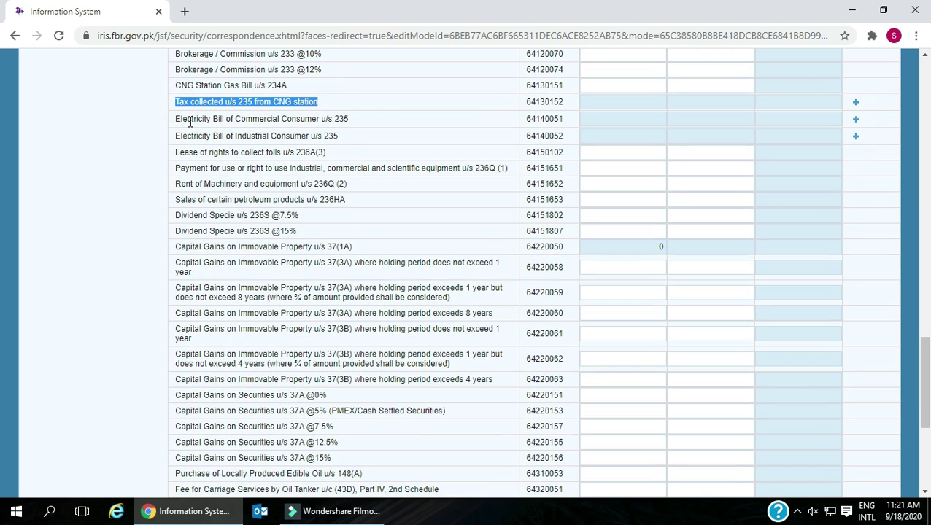
{"action": "left_click_drag", "start_coordinate": [175, 119], "coordinate": [382, 134]}
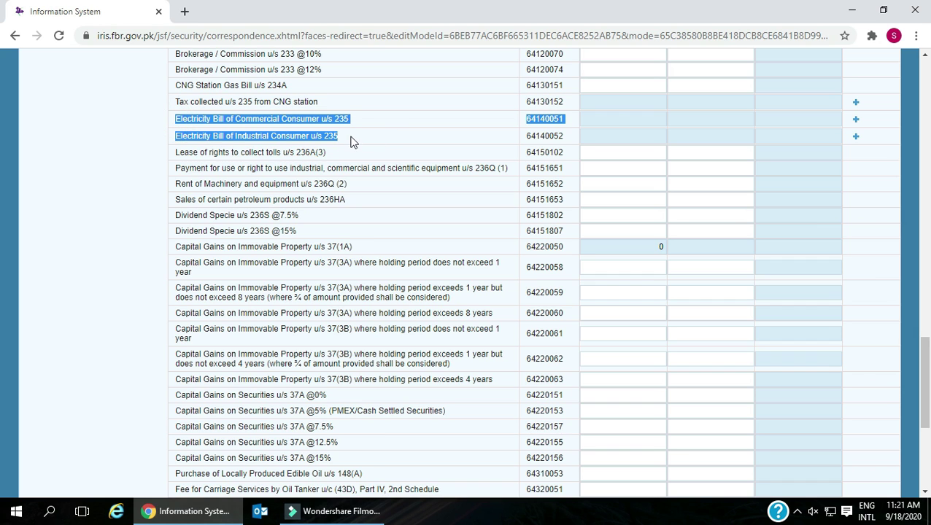
{"action": "left_click_drag", "start_coordinate": [177, 154], "coordinate": [332, 158]}
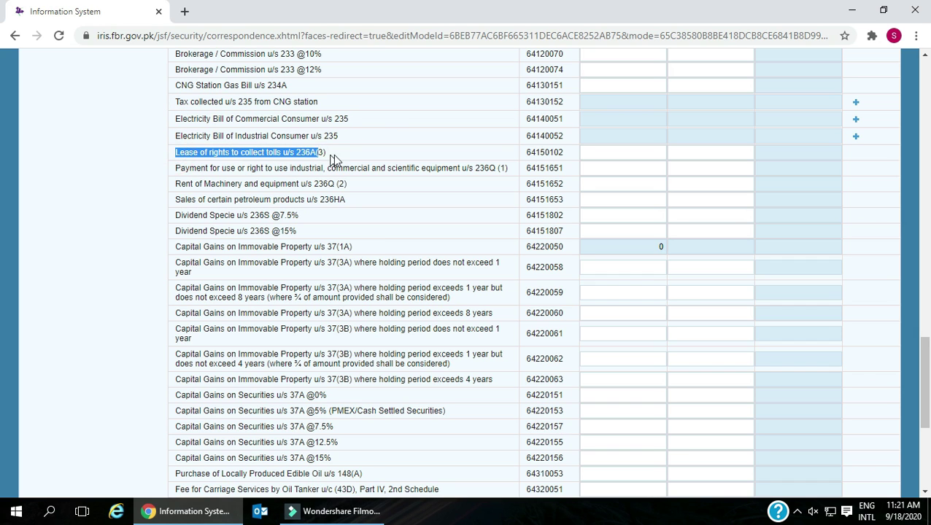
{"action": "left_click_drag", "start_coordinate": [177, 168], "coordinate": [487, 182]}
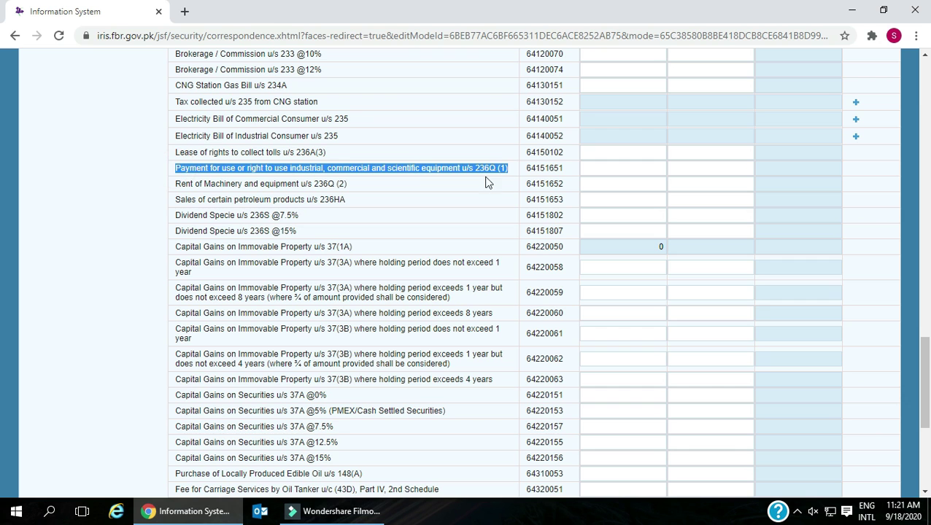
{"action": "left_click_drag", "start_coordinate": [176, 185], "coordinate": [348, 202]}
{"action": "left_click", "coordinate": [333, 216]}
{"action": "scroll", "coordinate": [324, 219], "scroll_direction": "down", "scroll_amount": 1}
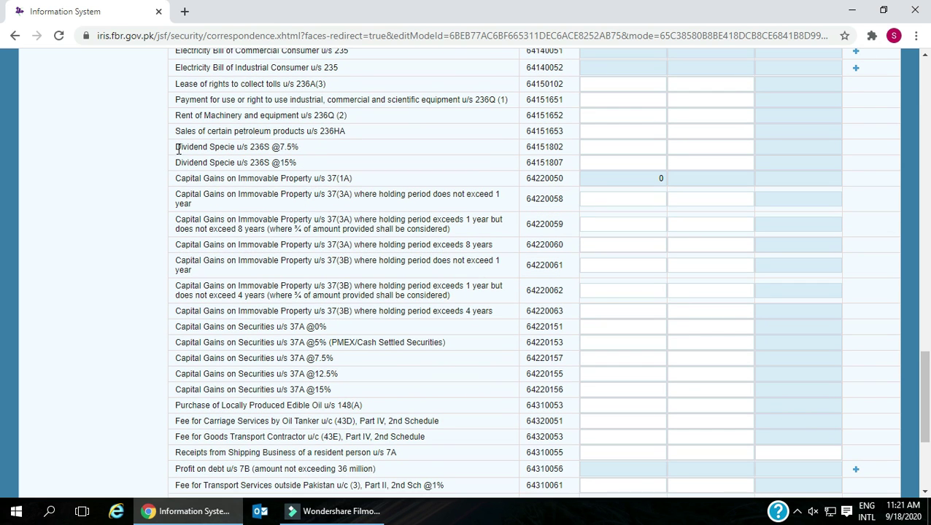
{"action": "left_click_drag", "start_coordinate": [176, 148], "coordinate": [299, 148]}
{"action": "left_click_drag", "start_coordinate": [178, 162], "coordinate": [298, 176]}
{"action": "left_click_drag", "start_coordinate": [178, 178], "coordinate": [357, 185]}
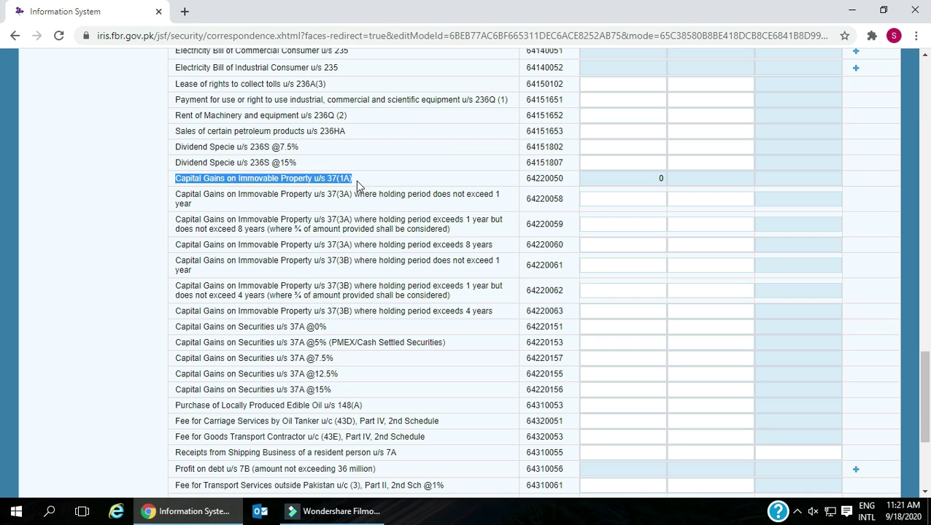
{"action": "left_click_drag", "start_coordinate": [183, 194], "coordinate": [201, 210]}
{"action": "scroll", "coordinate": [204, 212], "scroll_direction": "down", "scroll_amount": 1}
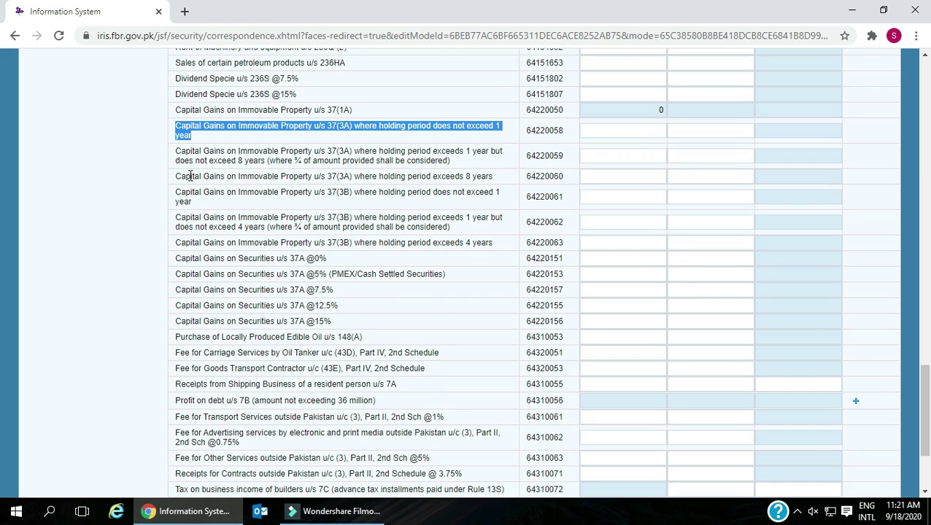
{"action": "left_click_drag", "start_coordinate": [176, 154], "coordinate": [462, 167]}
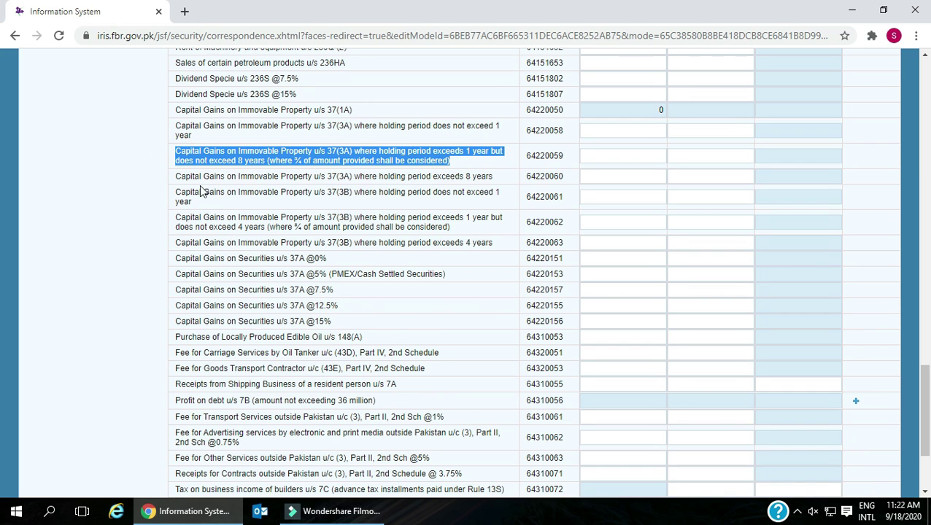
{"action": "left_click_drag", "start_coordinate": [176, 176], "coordinate": [511, 210]}
{"action": "scroll", "coordinate": [510, 210], "scroll_direction": "down", "scroll_amount": 1}
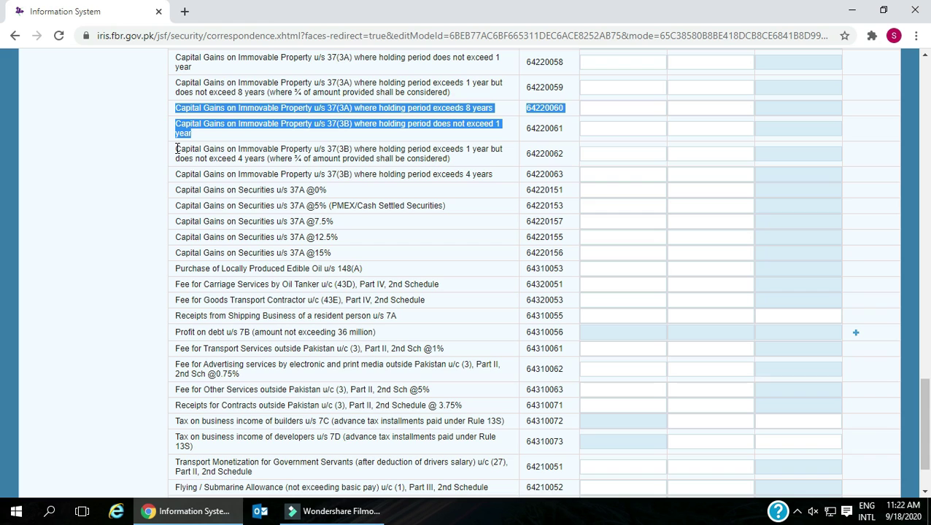
{"action": "left_click_drag", "start_coordinate": [177, 149], "coordinate": [479, 163]}
{"action": "left_click_drag", "start_coordinate": [175, 175], "coordinate": [563, 175]}
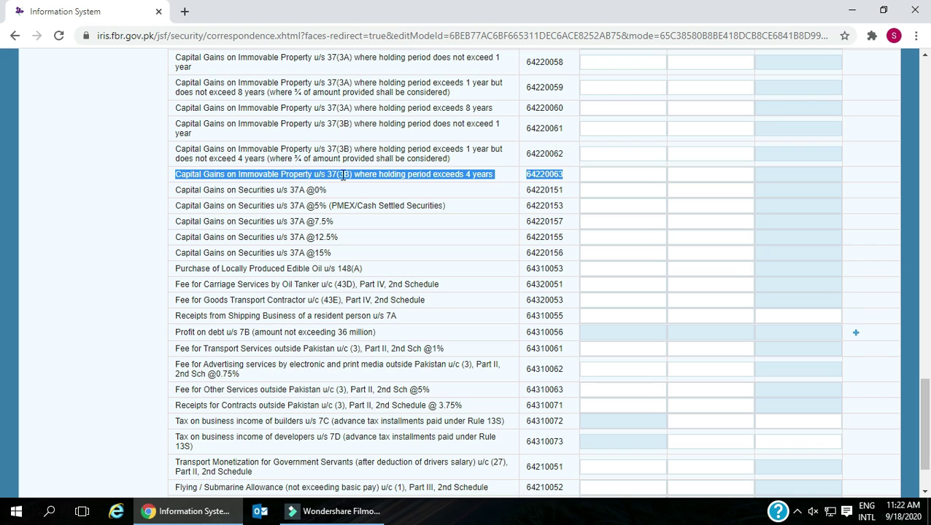
{"action": "left_click_drag", "start_coordinate": [179, 189], "coordinate": [541, 189]}
{"action": "scroll", "coordinate": [541, 190], "scroll_direction": "down", "scroll_amount": 1}
{"action": "left_click_drag", "start_coordinate": [178, 137], "coordinate": [566, 146]}
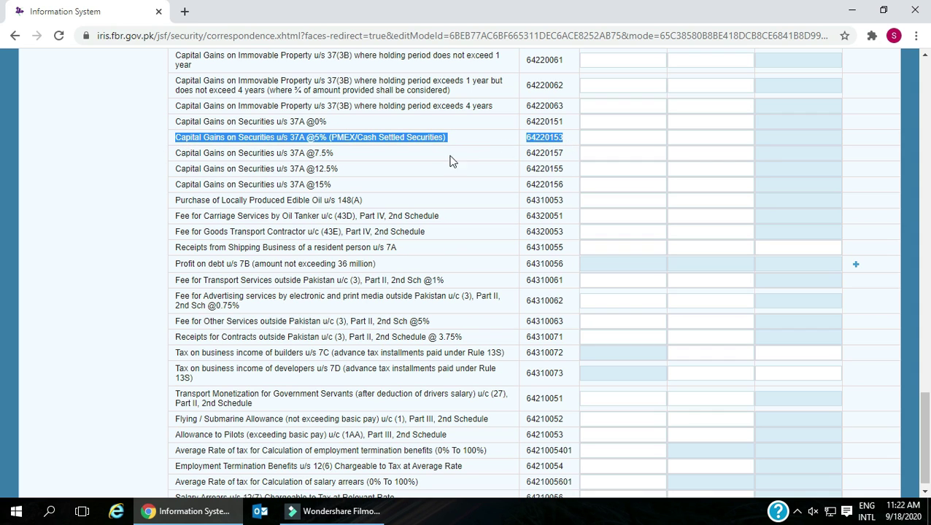
{"action": "left_click_drag", "start_coordinate": [173, 156], "coordinate": [568, 162]}
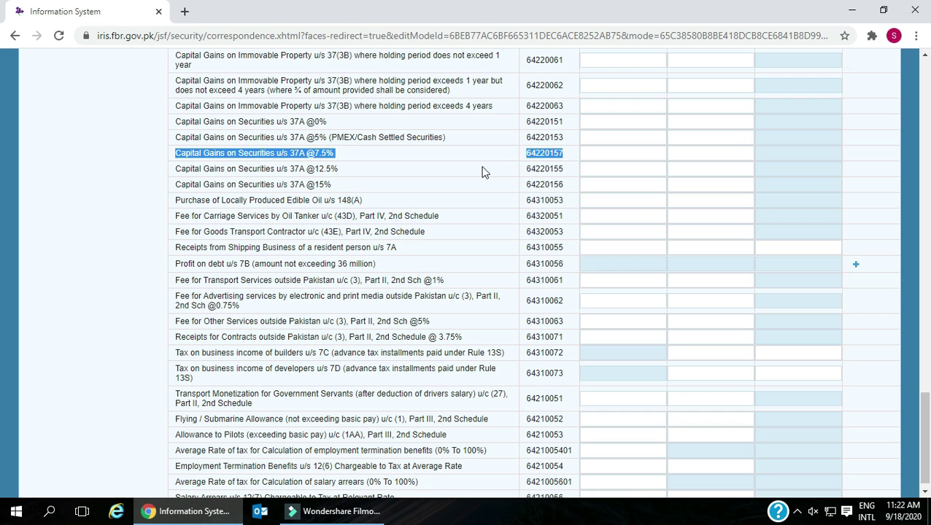
{"action": "scroll", "coordinate": [475, 173], "scroll_direction": "down", "scroll_amount": 1}
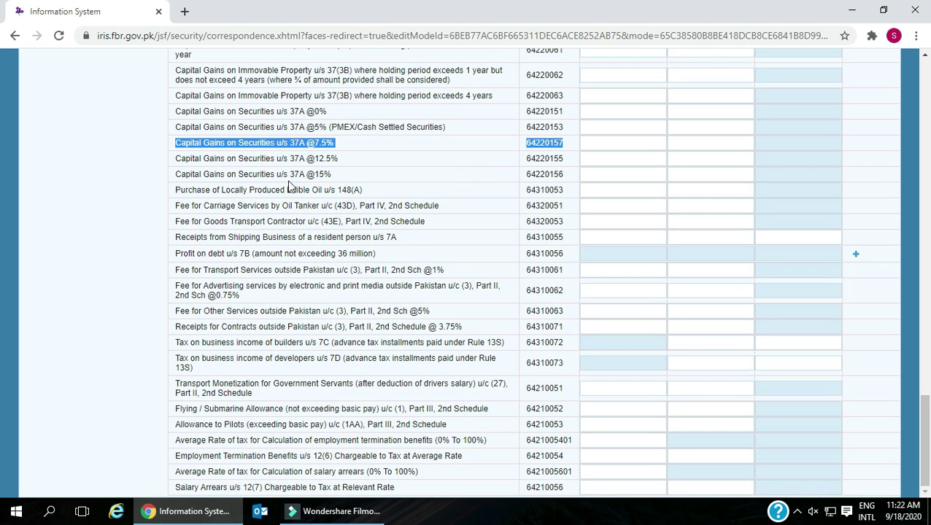
{"action": "left_click_drag", "start_coordinate": [178, 157], "coordinate": [569, 169]}
{"action": "left_click_drag", "start_coordinate": [176, 173], "coordinate": [570, 179]}
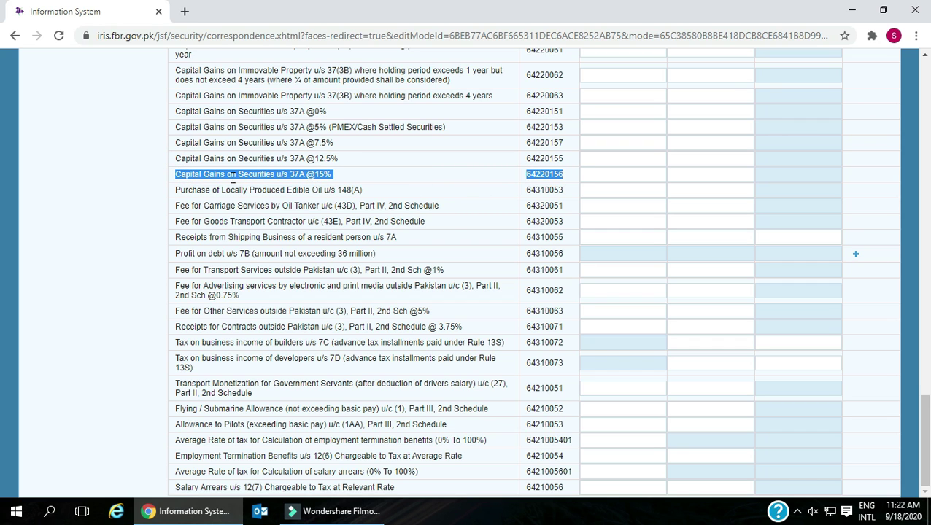
{"action": "left_click_drag", "start_coordinate": [175, 194], "coordinate": [573, 190]}
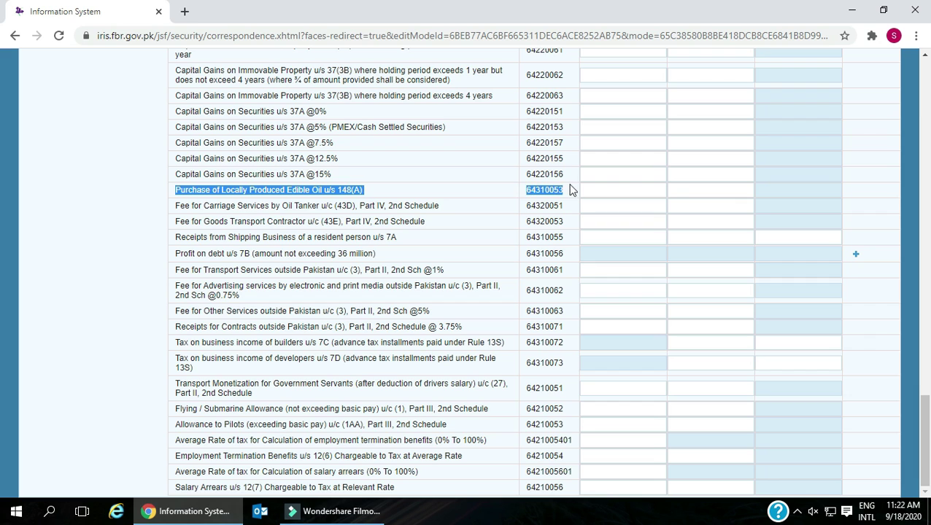
{"action": "left_click_drag", "start_coordinate": [175, 210], "coordinate": [569, 209]}
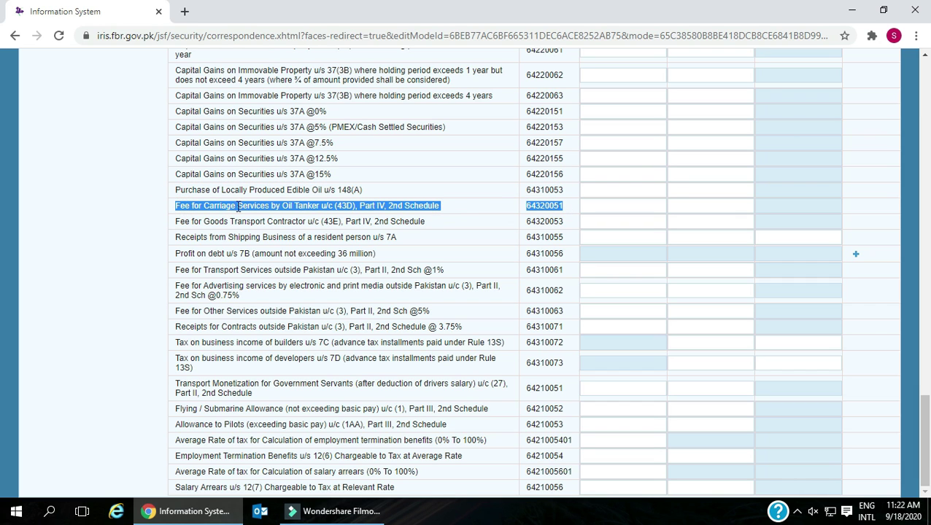
{"action": "left_click_drag", "start_coordinate": [174, 222], "coordinate": [532, 216]}
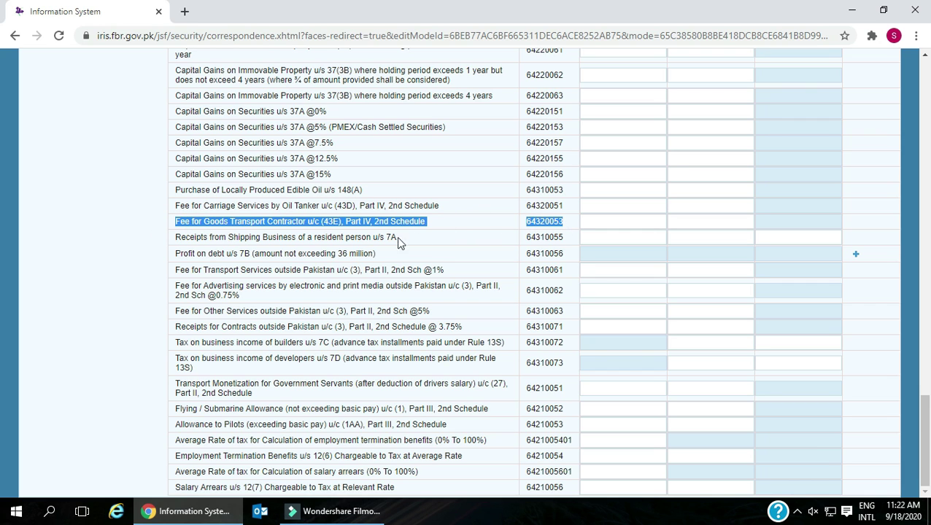
{"action": "left_click_drag", "start_coordinate": [177, 238], "coordinate": [585, 236]}
{"action": "left_click_drag", "start_coordinate": [173, 254], "coordinate": [578, 264]}
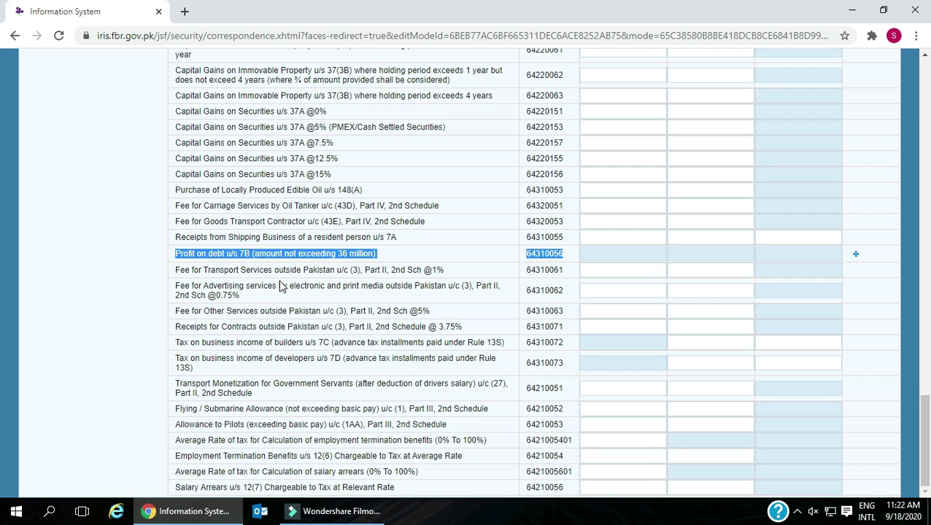
{"action": "left_click_drag", "start_coordinate": [176, 269], "coordinate": [576, 272]}
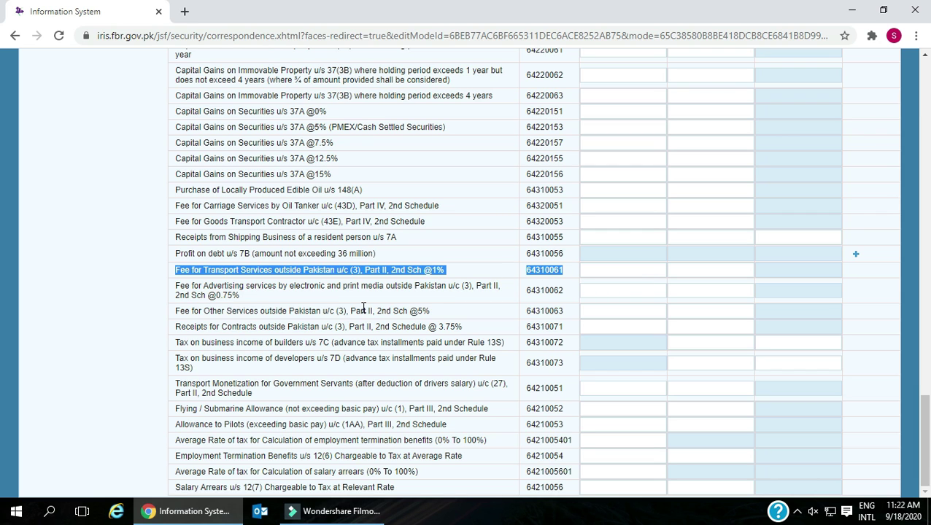
{"action": "left_click_drag", "start_coordinate": [176, 291], "coordinate": [576, 299]}
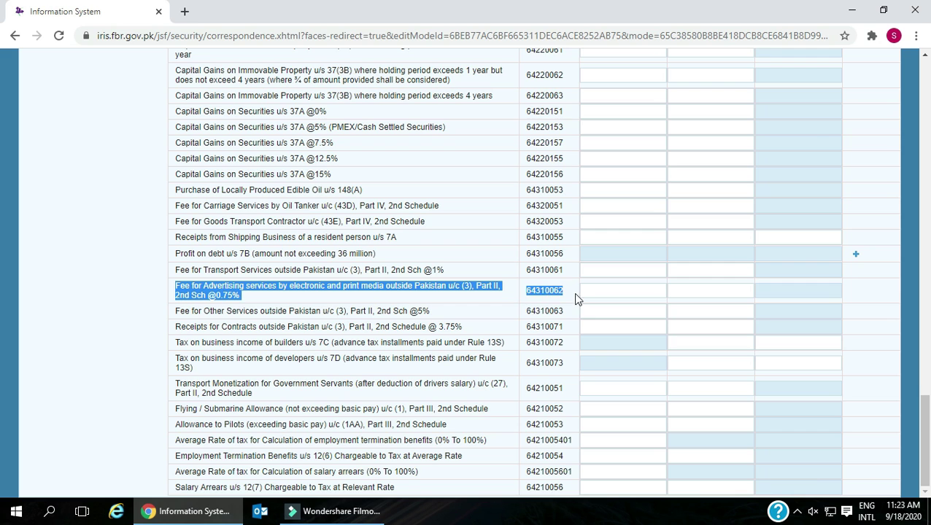
{"action": "left_click_drag", "start_coordinate": [176, 314], "coordinate": [564, 311]}
{"action": "left_click_drag", "start_coordinate": [175, 333], "coordinate": [568, 335]}
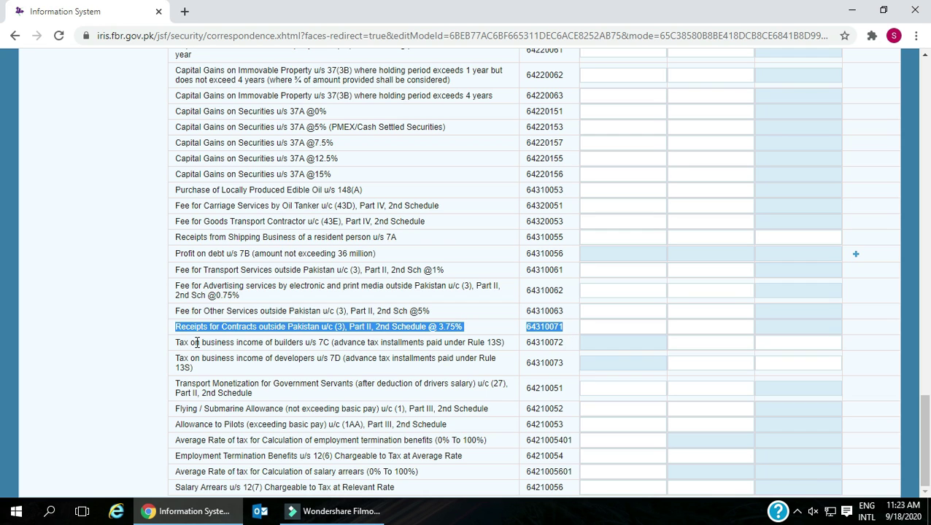
{"action": "left_click_drag", "start_coordinate": [177, 343], "coordinate": [560, 391]}
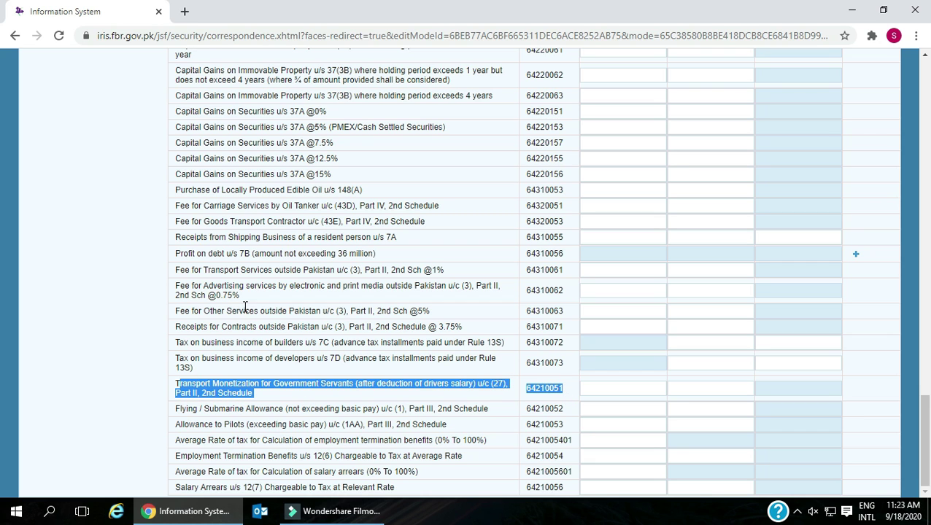
{"action": "left_click_drag", "start_coordinate": [180, 411], "coordinate": [550, 410]}
{"action": "left_click_drag", "start_coordinate": [177, 425], "coordinate": [450, 433]}
{"action": "left_click_drag", "start_coordinate": [175, 440], "coordinate": [569, 442]}
{"action": "left_click_drag", "start_coordinate": [175, 456], "coordinate": [577, 460]}
{"action": "left_click_drag", "start_coordinate": [179, 474], "coordinate": [576, 475]}
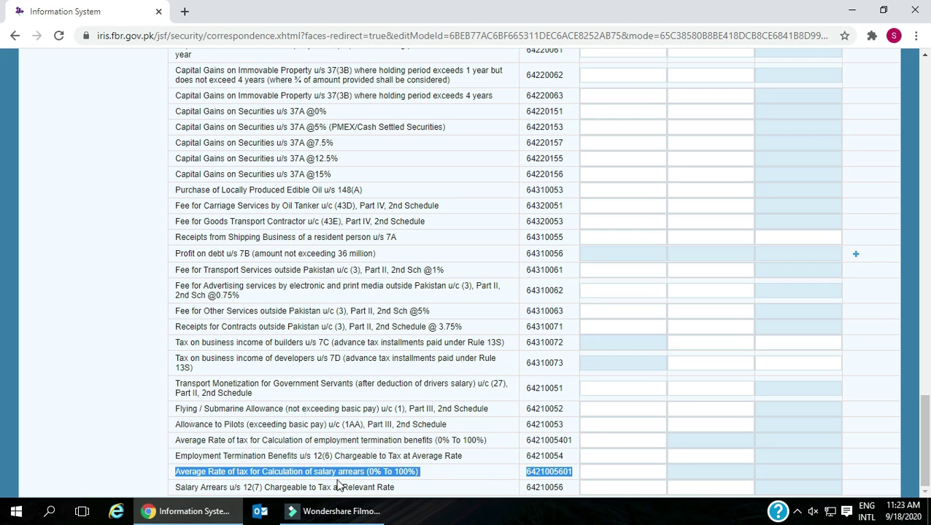
{"action": "left_click_drag", "start_coordinate": [177, 490], "coordinate": [566, 493]}
{"action": "scroll", "coordinate": [427, 478], "scroll_direction": "up", "scroll_amount": 15}
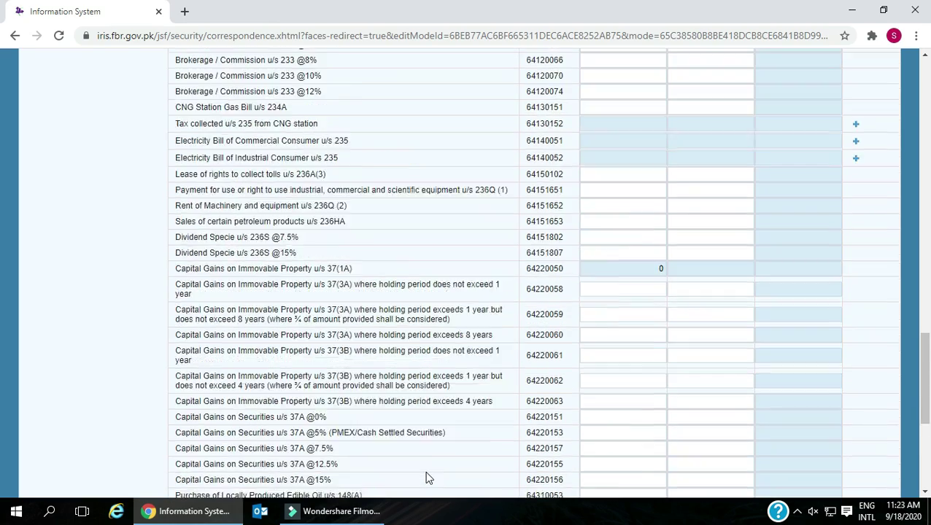
- Open the Computations schedule and recalculate it
{"action": "scroll", "coordinate": [422, 471], "scroll_direction": "up", "scroll_amount": 5}
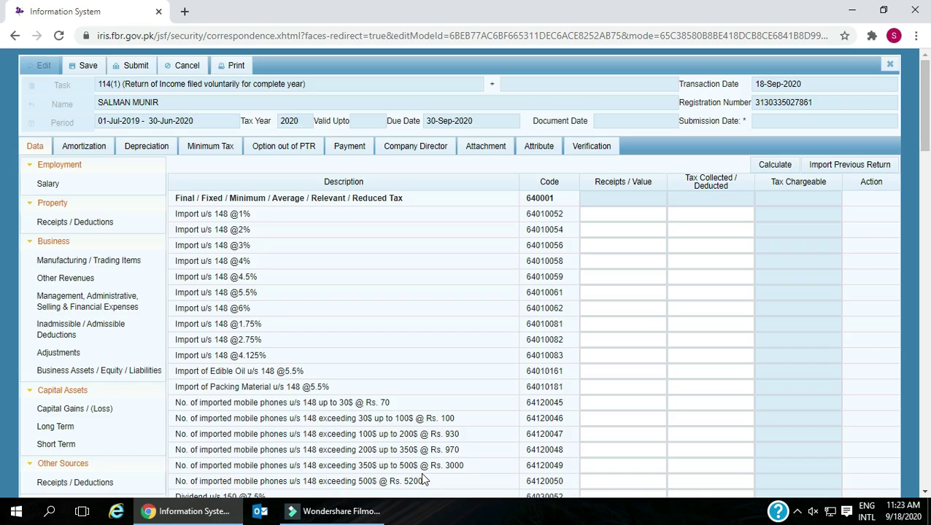
{"action": "scroll", "coordinate": [420, 472], "scroll_direction": "down", "scroll_amount": 3}
{"action": "scroll", "coordinate": [420, 477], "scroll_direction": "down", "scroll_amount": 1}
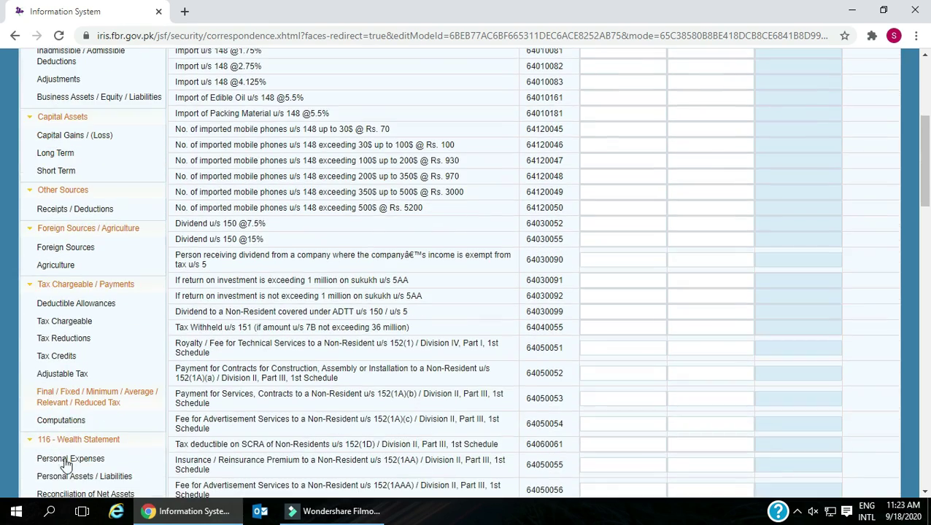
{"action": "left_click", "coordinate": [61, 420]}
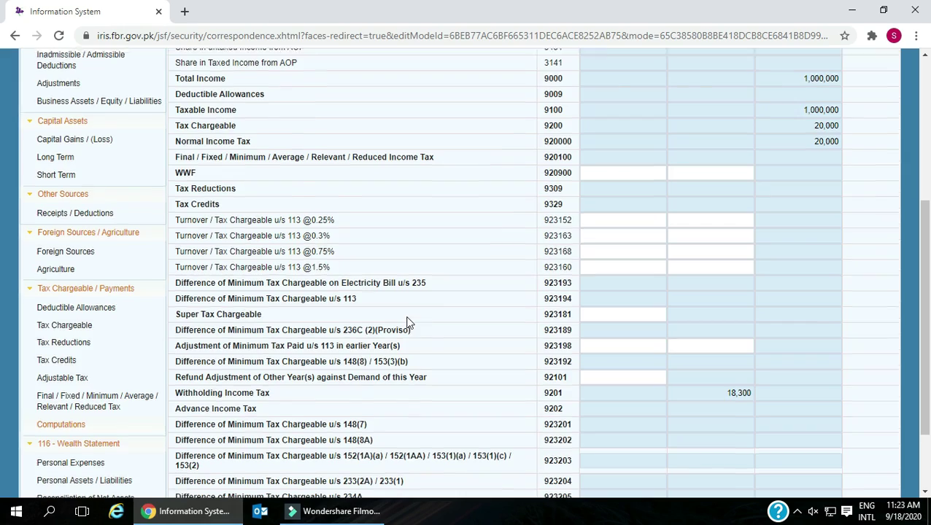
{"action": "scroll", "coordinate": [404, 322], "scroll_direction": "up", "scroll_amount": 4}
{"action": "left_click", "coordinate": [784, 165]}
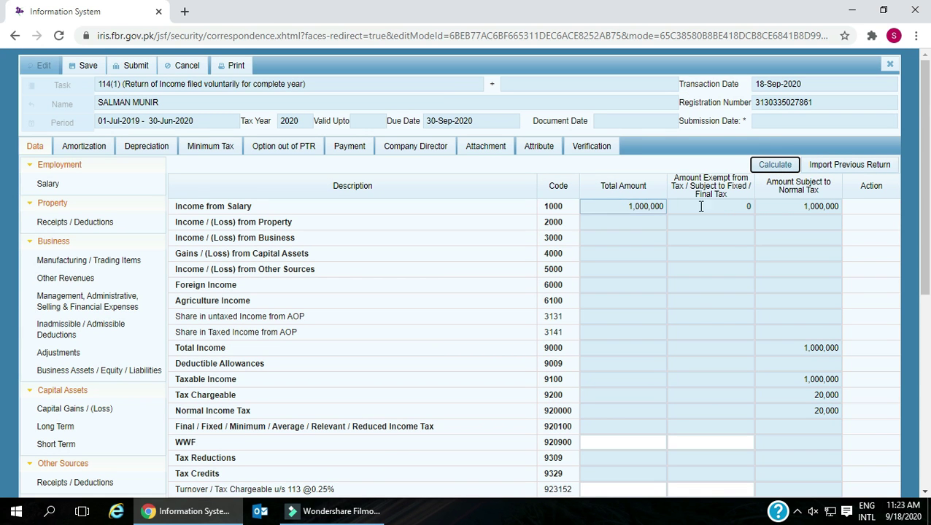
- Review the income heads from salary down to Total Income of 1,000,000
{"action": "double_click", "coordinate": [171, 206]}
{"action": "left_click_drag", "start_coordinate": [253, 212], "coordinate": [303, 212]}
{"action": "left_click_drag", "start_coordinate": [177, 222], "coordinate": [306, 228]}
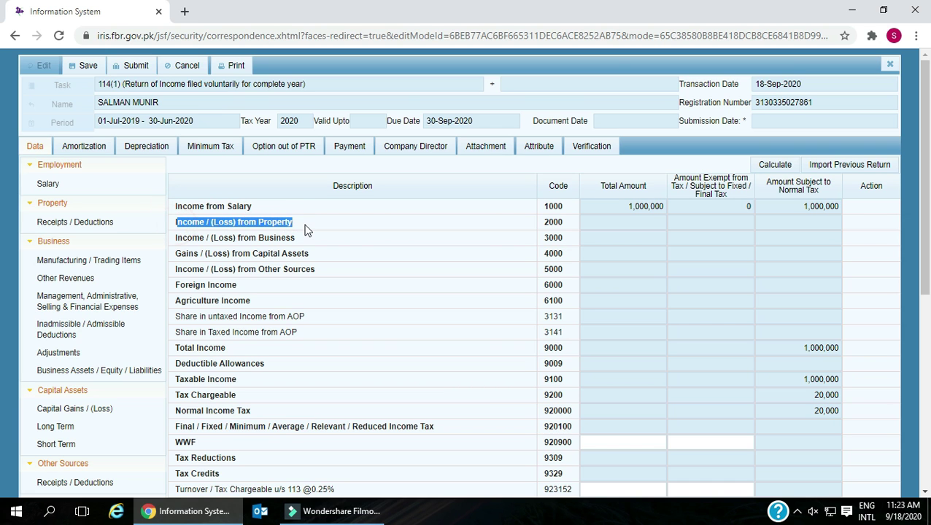
{"action": "scroll", "coordinate": [305, 228], "scroll_direction": "down", "scroll_amount": 1}
{"action": "left_click_drag", "start_coordinate": [177, 170], "coordinate": [326, 184]}
{"action": "left_click_drag", "start_coordinate": [176, 202], "coordinate": [332, 205]}
{"action": "scroll", "coordinate": [328, 206], "scroll_direction": "down", "scroll_amount": 1}
{"action": "left_click_drag", "start_coordinate": [176, 148], "coordinate": [256, 175]}
{"action": "left_click_drag", "start_coordinate": [176, 181], "coordinate": [324, 188]}
{"action": "left_click_drag", "start_coordinate": [175, 196], "coordinate": [306, 201]}
{"action": "left_click_drag", "start_coordinate": [172, 210], "coordinate": [226, 212]}
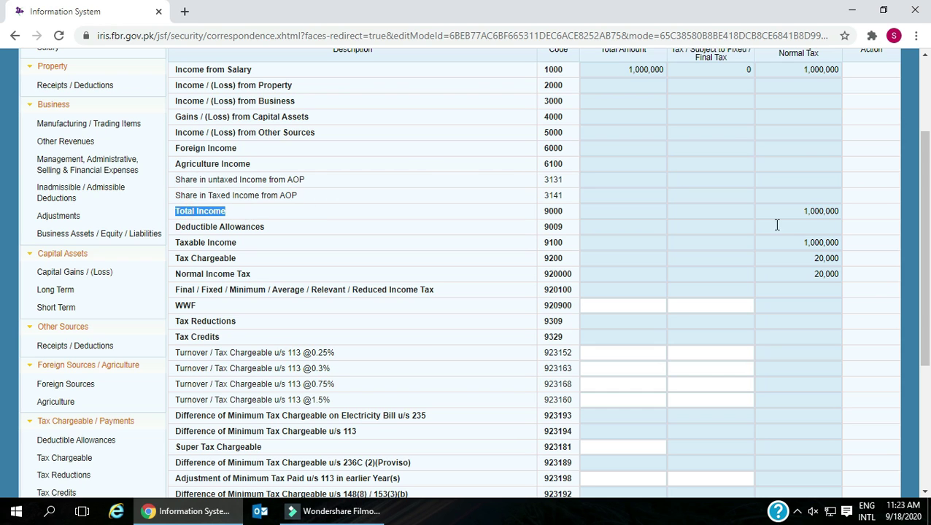
{"action": "double_click", "coordinate": [800, 211]}
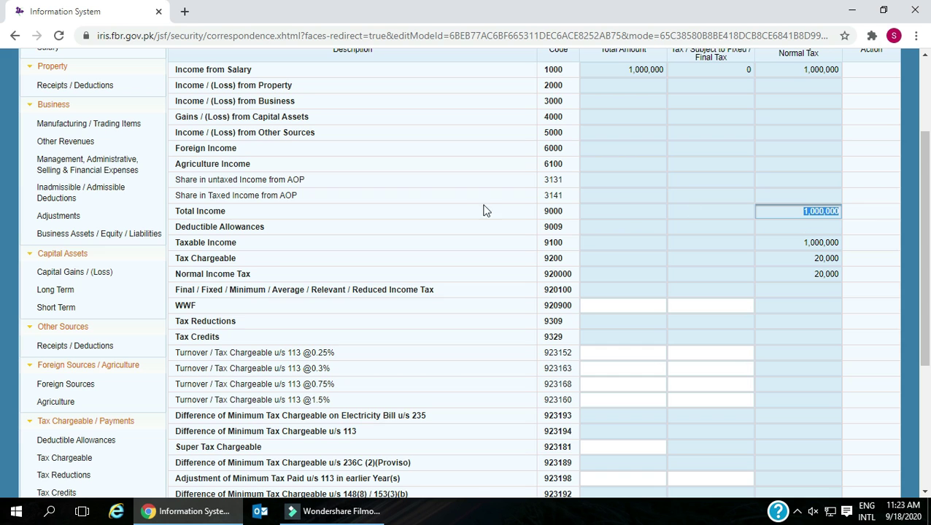
- Review Deductible Allowances, Taxable Income, and Tax Chargeable and Normal Income Tax at 20,000
{"action": "left_click_drag", "start_coordinate": [177, 228], "coordinate": [265, 229]}
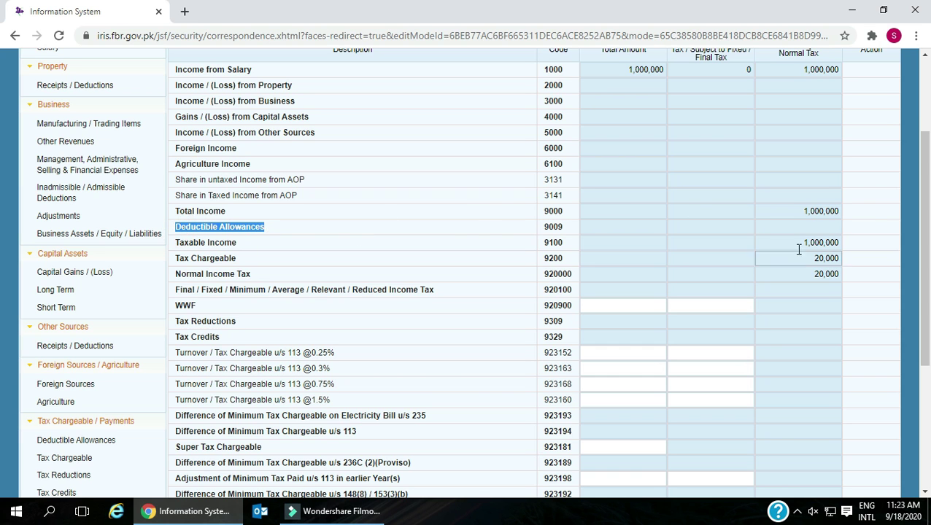
{"action": "left_click", "coordinate": [818, 229]}
{"action": "scroll", "coordinate": [243, 197], "scroll_direction": "down", "scroll_amount": 1}
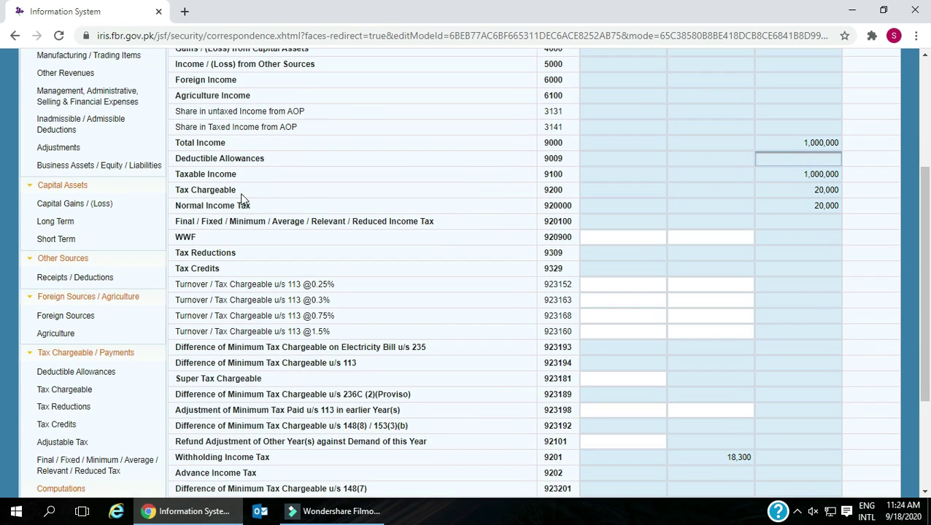
{"action": "left_click_drag", "start_coordinate": [178, 175], "coordinate": [236, 175]}
{"action": "left_click", "coordinate": [797, 174]}
{"action": "left_click_drag", "start_coordinate": [172, 188], "coordinate": [272, 197]}
{"action": "left_click", "coordinate": [801, 192]}
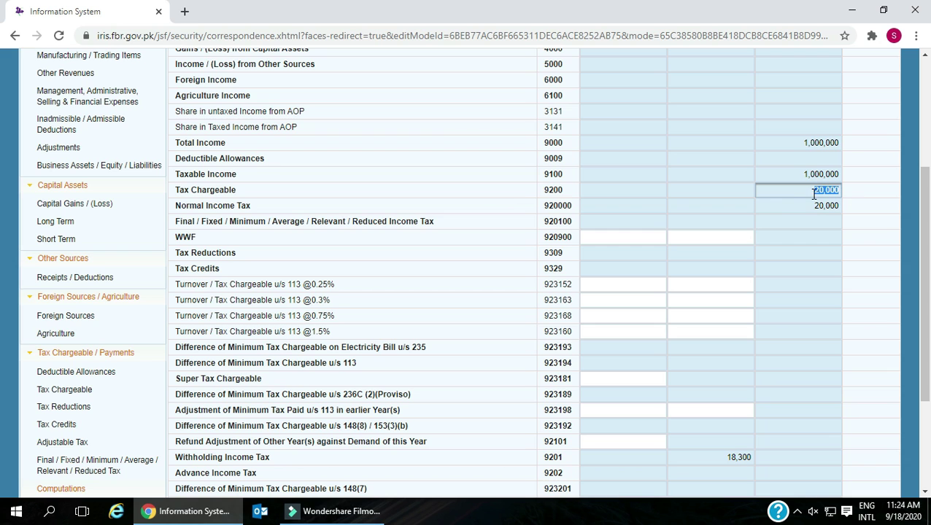
{"action": "left_click_drag", "start_coordinate": [178, 208], "coordinate": [253, 208]}
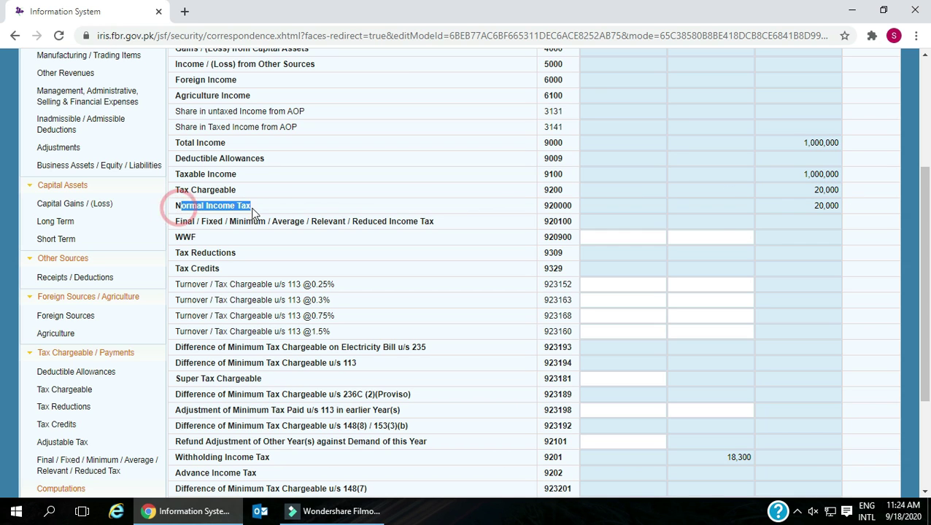
{"action": "left_click", "coordinate": [805, 206]}
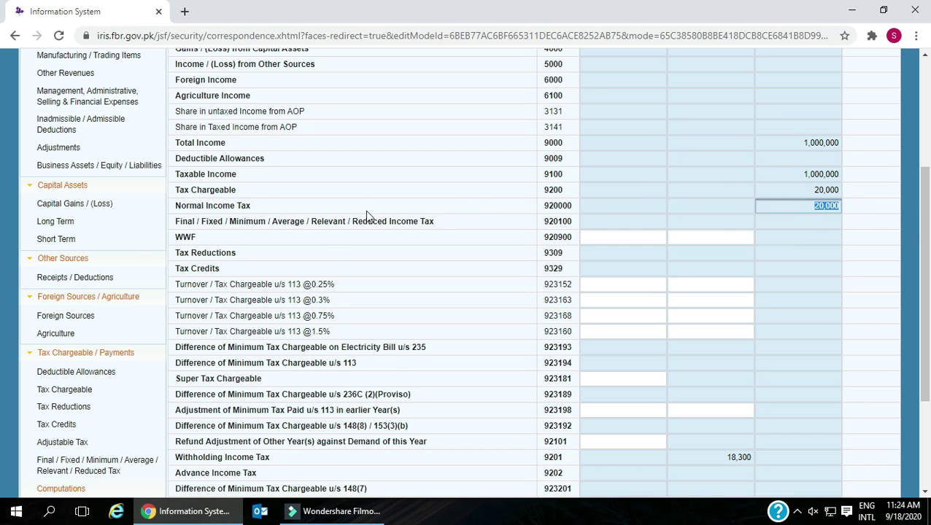
{"action": "scroll", "coordinate": [365, 210], "scroll_direction": "down", "scroll_amount": 1}
{"action": "left_click_drag", "start_coordinate": [175, 153], "coordinate": [212, 201]}
- Dismiss the news pop-up and review the turnover tax, minimum tax and super tax rows
{"action": "scroll", "coordinate": [206, 207], "scroll_direction": "down", "scroll_amount": 1}
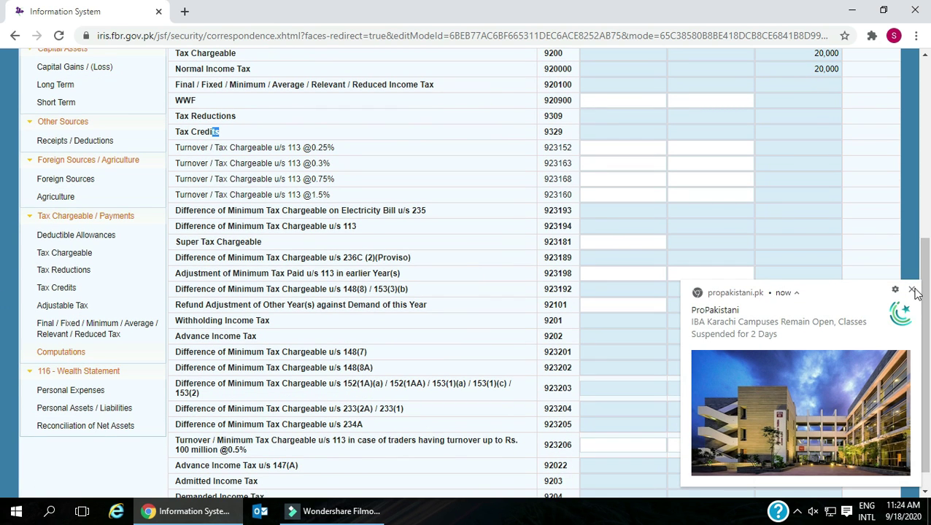
{"action": "left_click", "coordinate": [911, 289]}
{"action": "left_click_drag", "start_coordinate": [177, 149], "coordinate": [353, 152]}
{"action": "left_click_drag", "start_coordinate": [177, 162], "coordinate": [332, 167]}
{"action": "left_click_drag", "start_coordinate": [172, 178], "coordinate": [348, 182]}
{"action": "left_click_drag", "start_coordinate": [177, 197], "coordinate": [350, 202]}
{"action": "left_click_drag", "start_coordinate": [177, 211], "coordinate": [431, 216]}
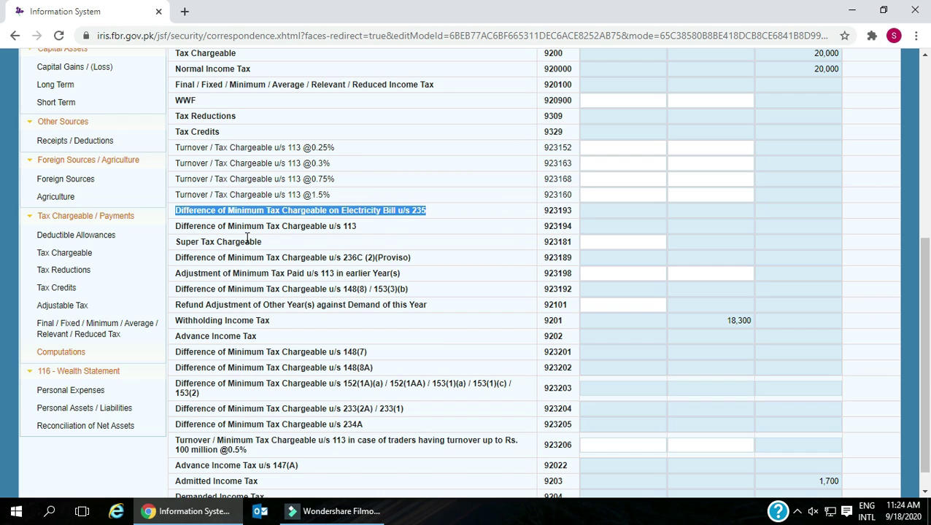
{"action": "left_click_drag", "start_coordinate": [178, 226], "coordinate": [374, 241]}
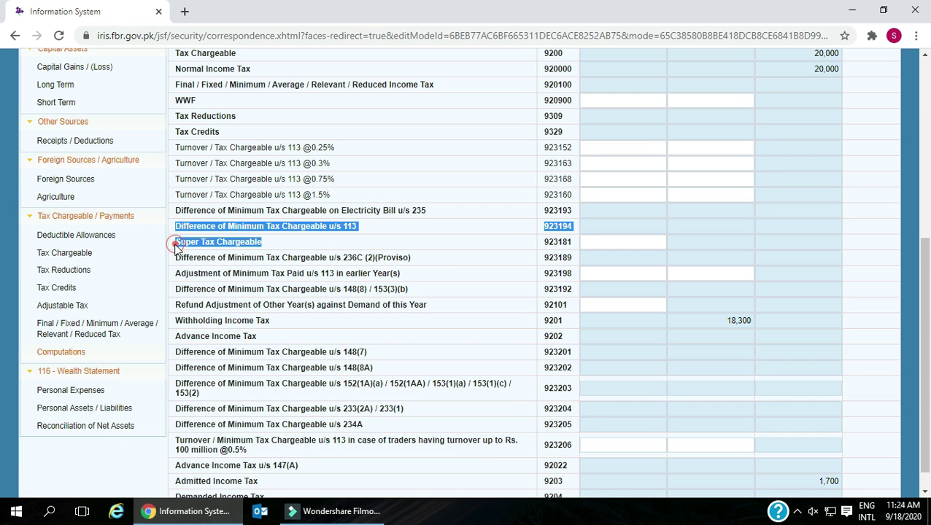
- Enter 1,700 under Refund Adjustment of Other Year(s) against Demand of this Year
{"action": "scroll", "coordinate": [239, 245], "scroll_direction": "down", "scroll_amount": 1}
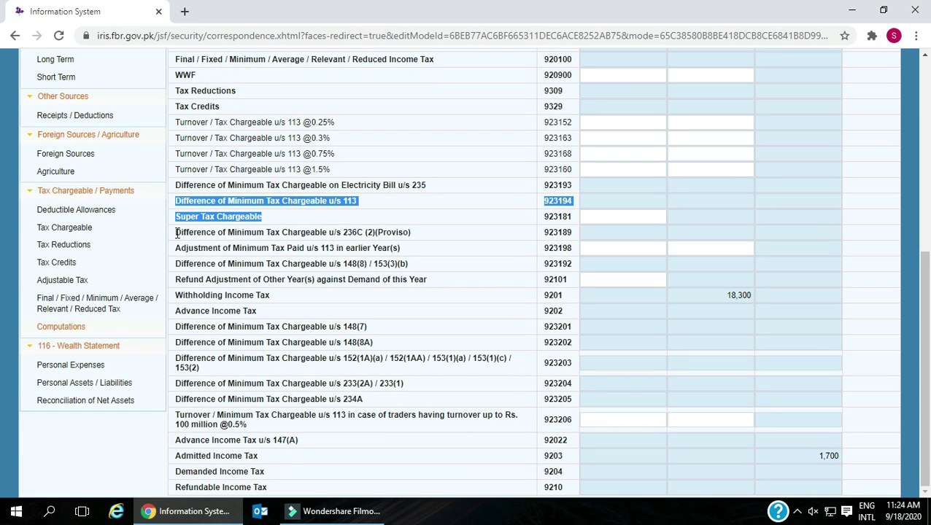
{"action": "left_click_drag", "start_coordinate": [177, 232], "coordinate": [399, 234]}
{"action": "left_click_drag", "start_coordinate": [175, 249], "coordinate": [399, 248]}
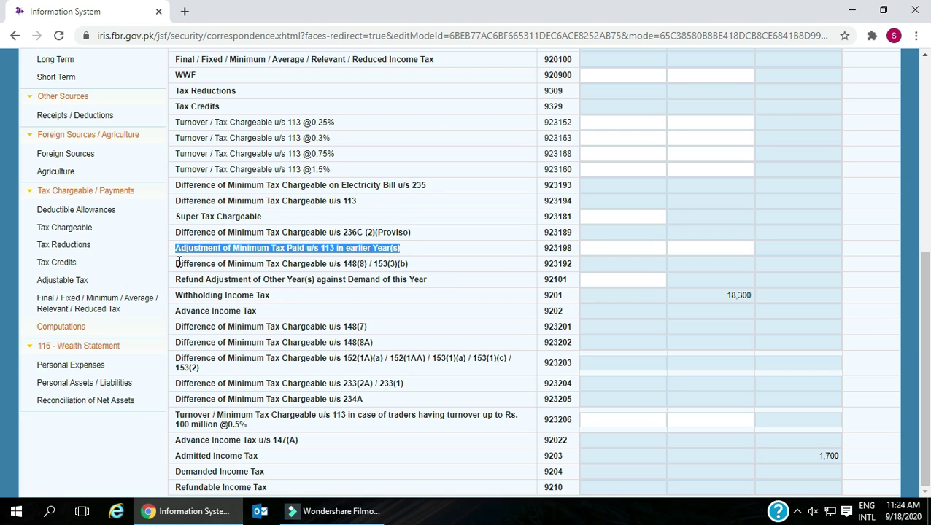
{"action": "left_click_drag", "start_coordinate": [176, 263], "coordinate": [407, 264]}
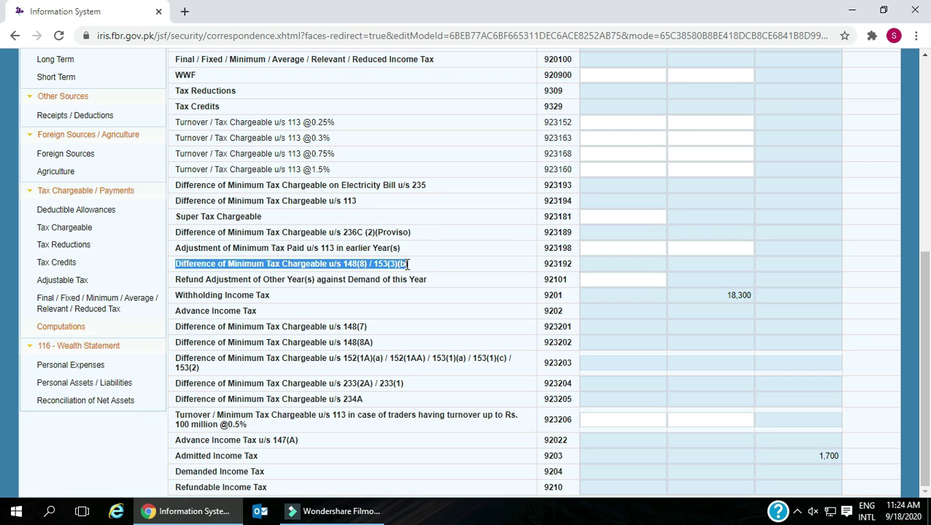
{"action": "left_click_drag", "start_coordinate": [176, 280], "coordinate": [447, 284]}
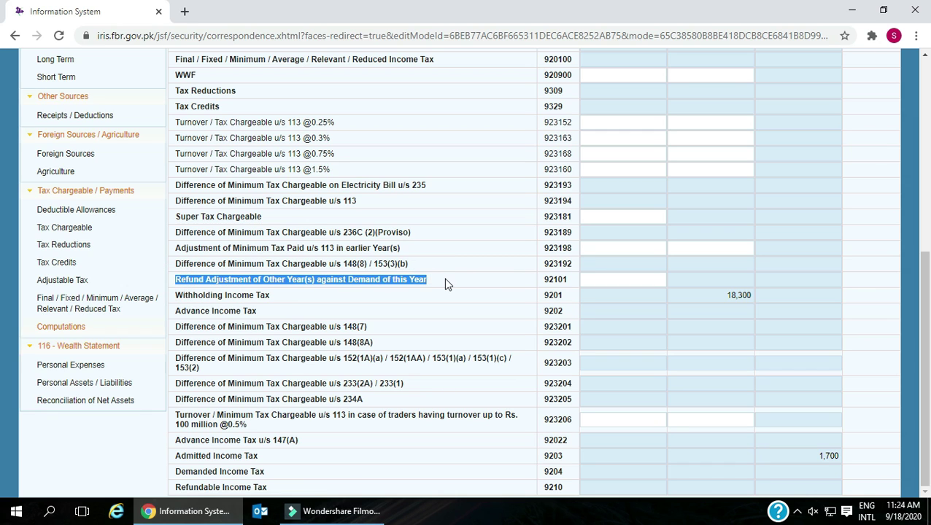
{"action": "left_click", "coordinate": [613, 283]}
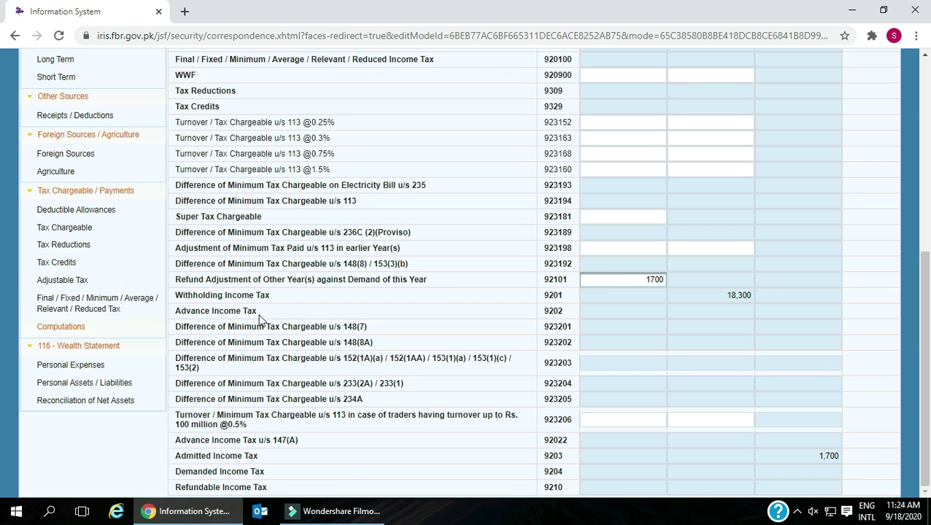
{"action": "left_click", "coordinate": [175, 296]}
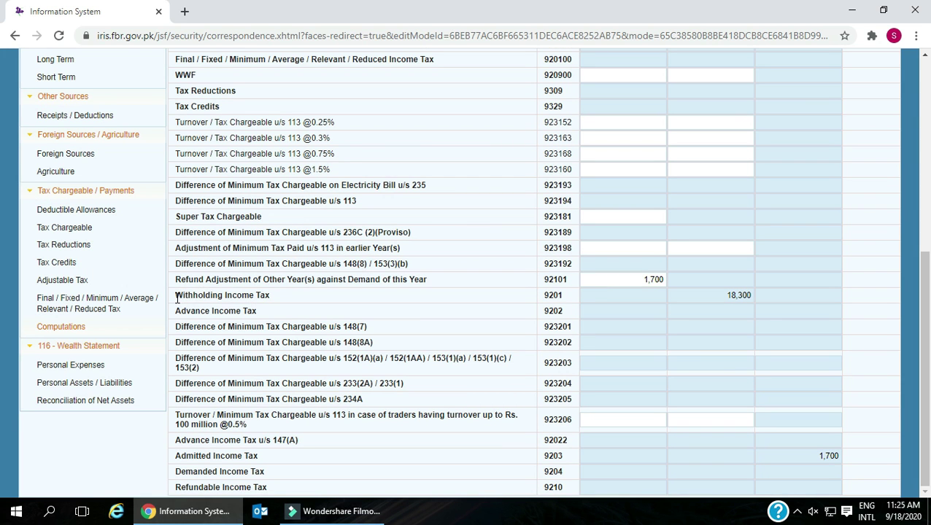
- Review Withholding, Advance and minimum tax difference rows down to Admitted Income Tax of 1,700
{"action": "left_click_drag", "start_coordinate": [176, 298], "coordinate": [275, 302]}
{"action": "left_click_drag", "start_coordinate": [182, 312], "coordinate": [296, 319]}
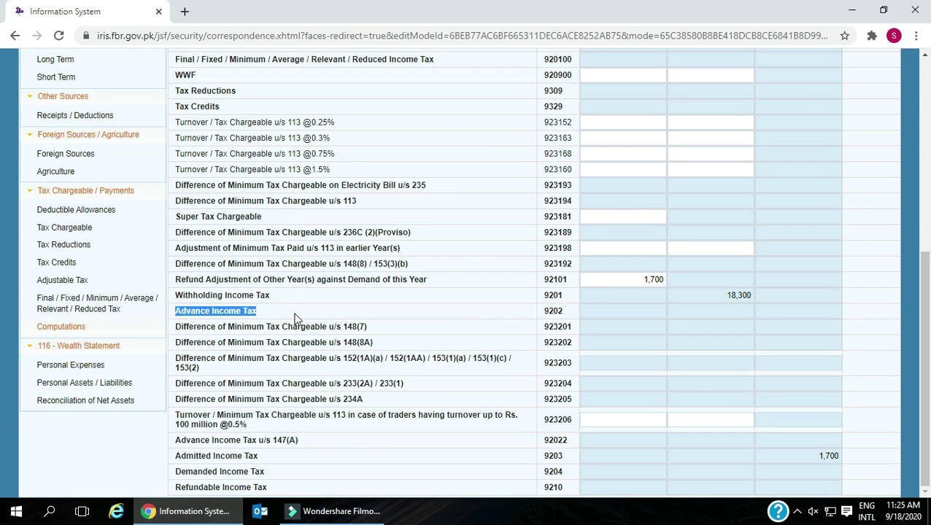
{"action": "left_click_drag", "start_coordinate": [176, 328], "coordinate": [372, 331]}
{"action": "left_click_drag", "start_coordinate": [177, 343], "coordinate": [372, 344]}
{"action": "left_click_drag", "start_coordinate": [174, 384], "coordinate": [300, 419]}
{"action": "left_click_drag", "start_coordinate": [175, 440], "coordinate": [561, 442]}
{"action": "left_click_drag", "start_coordinate": [177, 456], "coordinate": [430, 459]}
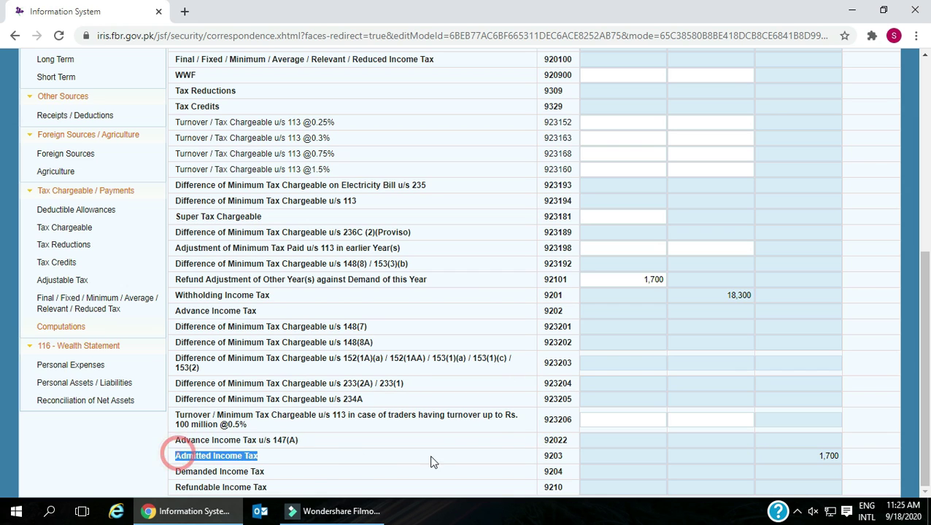
- Recalculate the return after the refund adjustment, confirming Normal Income Tax of 20,000
{"action": "left_click", "coordinate": [806, 455]}
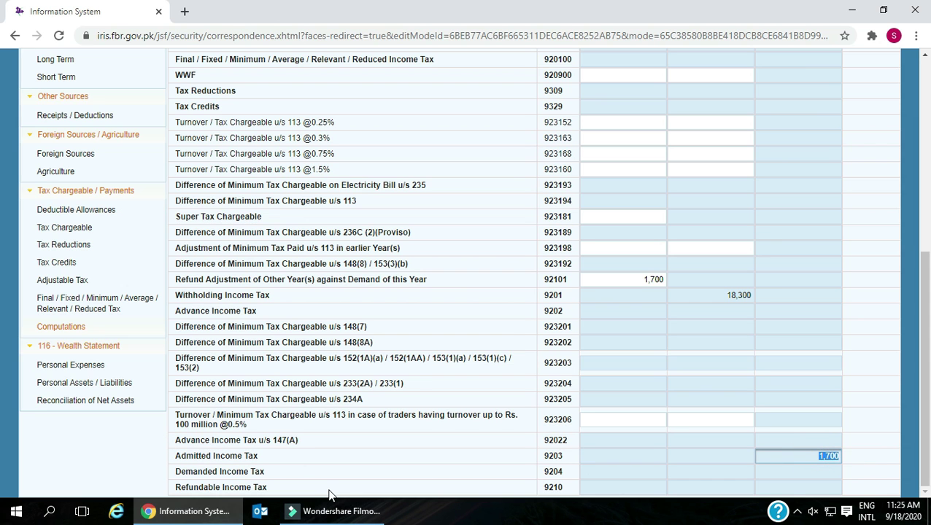
{"action": "scroll", "coordinate": [605, 335], "scroll_direction": "up", "scroll_amount": 5}
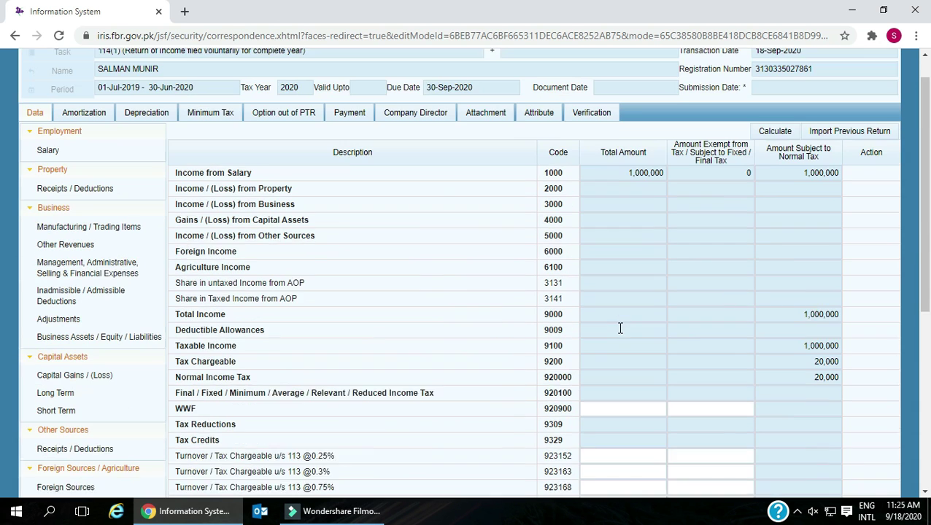
{"action": "left_click", "coordinate": [779, 166]}
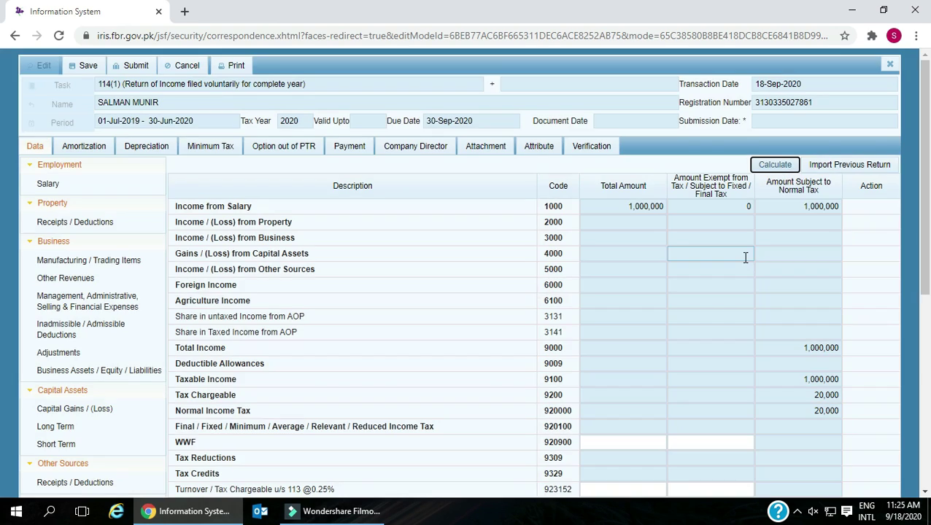
{"action": "scroll", "coordinate": [744, 259], "scroll_direction": "down", "scroll_amount": 5}
{"action": "scroll", "coordinate": [588, 271], "scroll_direction": "up", "scroll_amount": 3}
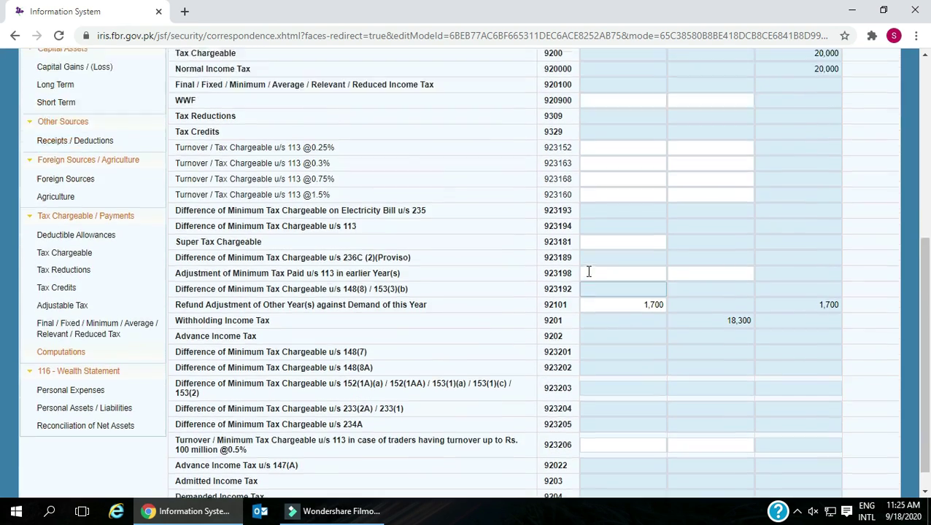
{"action": "left_click", "coordinate": [813, 249]}
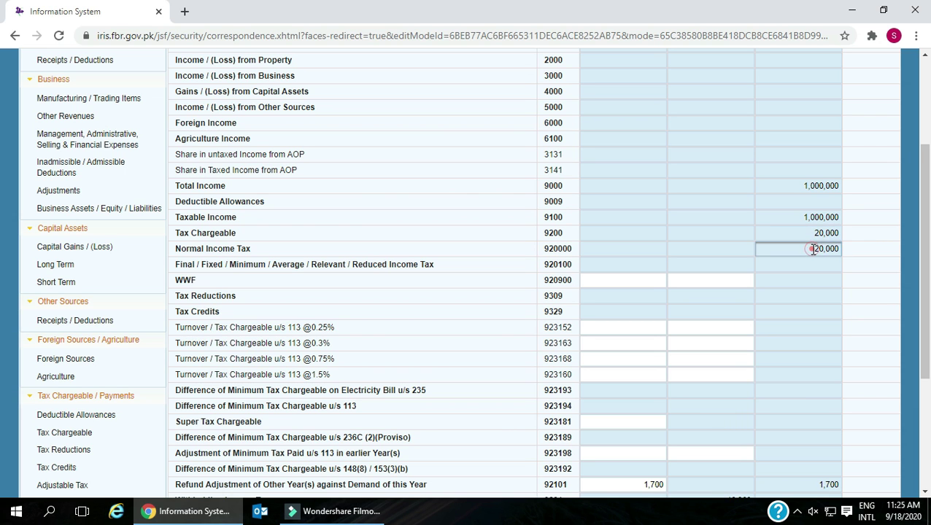
- Check 18,300 withholding and the Admitted, Demanded and Refundable Income Tax rows, then expand 116 - Wealth Statement
{"action": "scroll", "coordinate": [798, 291], "scroll_direction": "down", "scroll_amount": 3}
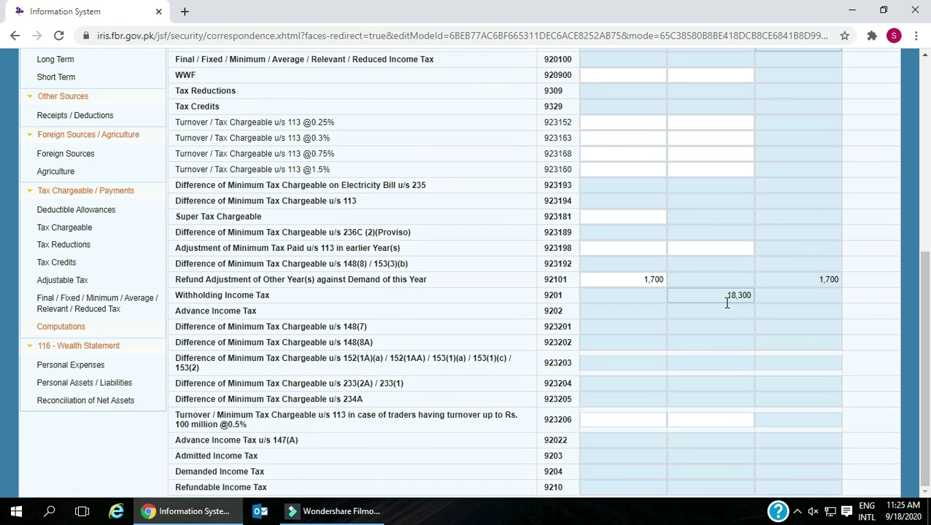
{"action": "left_click_drag", "start_coordinate": [717, 296], "coordinate": [850, 283]}
{"action": "left_click_drag", "start_coordinate": [181, 455], "coordinate": [830, 455]}
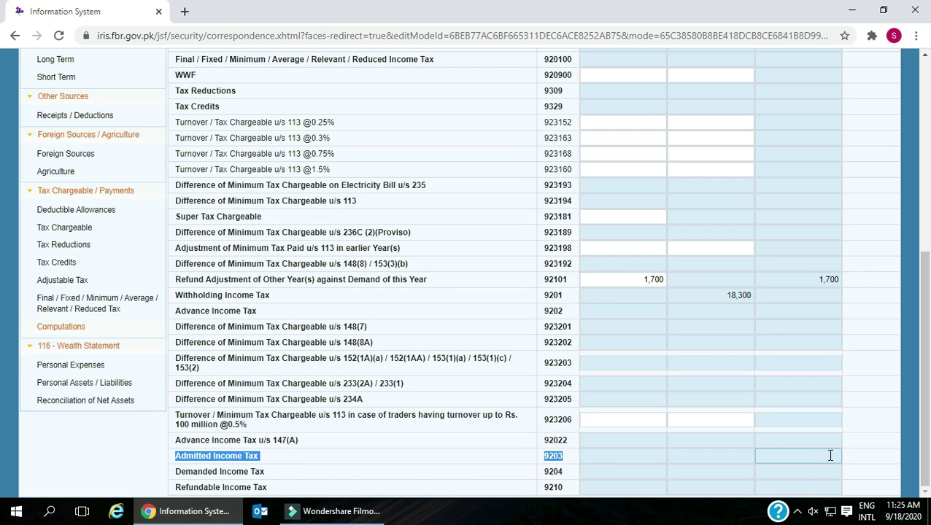
{"action": "left_click_drag", "start_coordinate": [178, 473], "coordinate": [744, 474]}
{"action": "left_click_drag", "start_coordinate": [206, 485], "coordinate": [816, 490]}
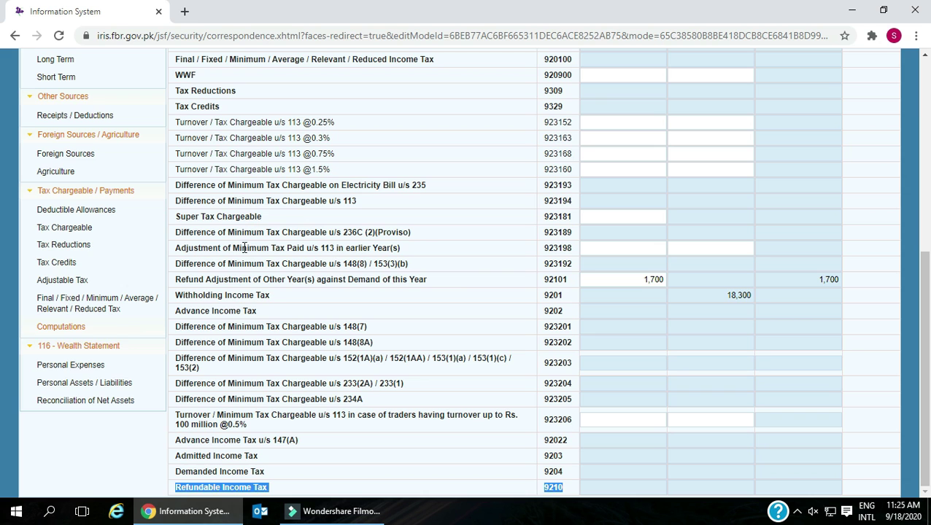
{"action": "left_click", "coordinate": [80, 347]}
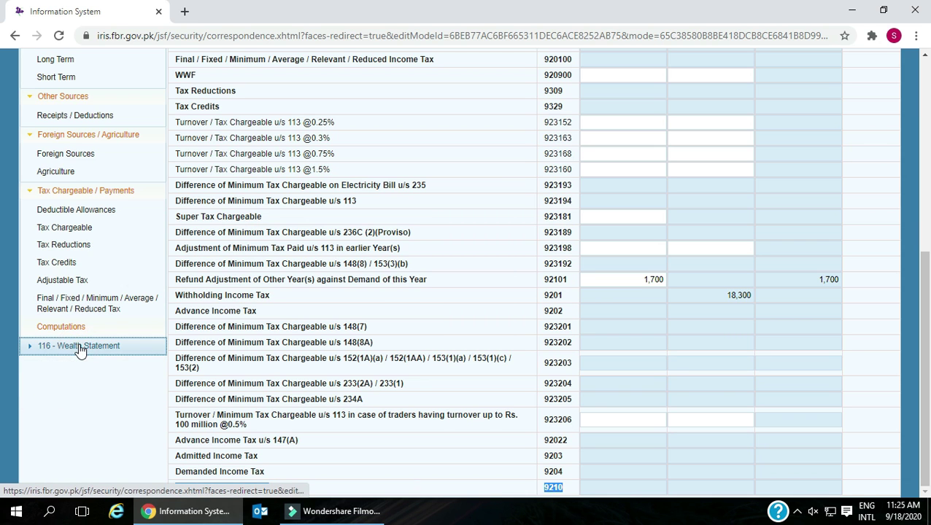
{"action": "left_click", "coordinate": [80, 348]}
- Open Personal Expenses and enter 100,000 each for Rent, Rates / Taxes, Vehicle Running, Travelling, Water, Telephone, Medical
{"action": "left_click", "coordinate": [79, 364]}
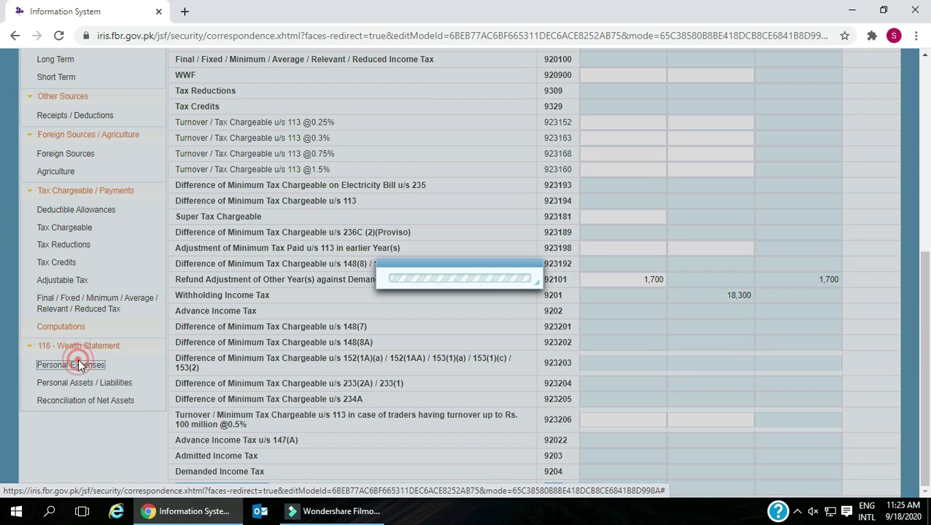
{"action": "scroll", "coordinate": [490, 272], "scroll_direction": "up", "scroll_amount": 3}
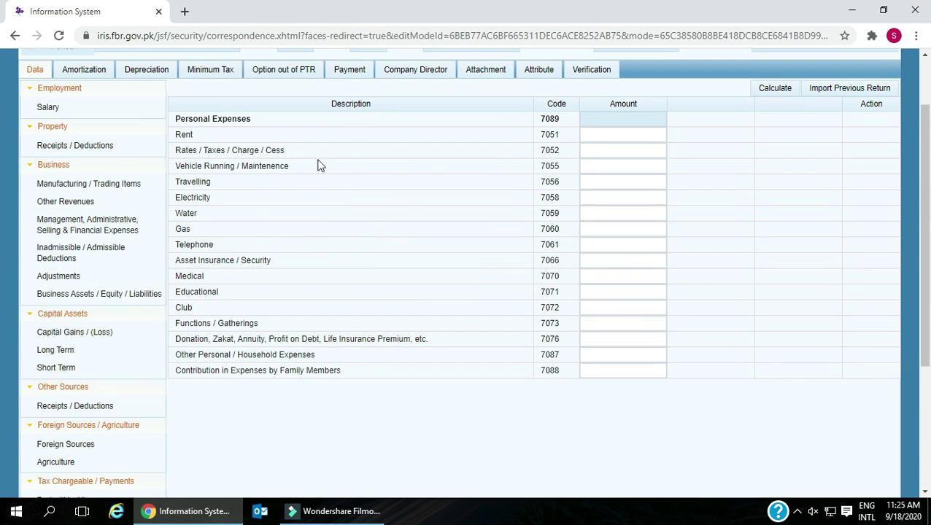
{"action": "left_click", "coordinate": [602, 131]}
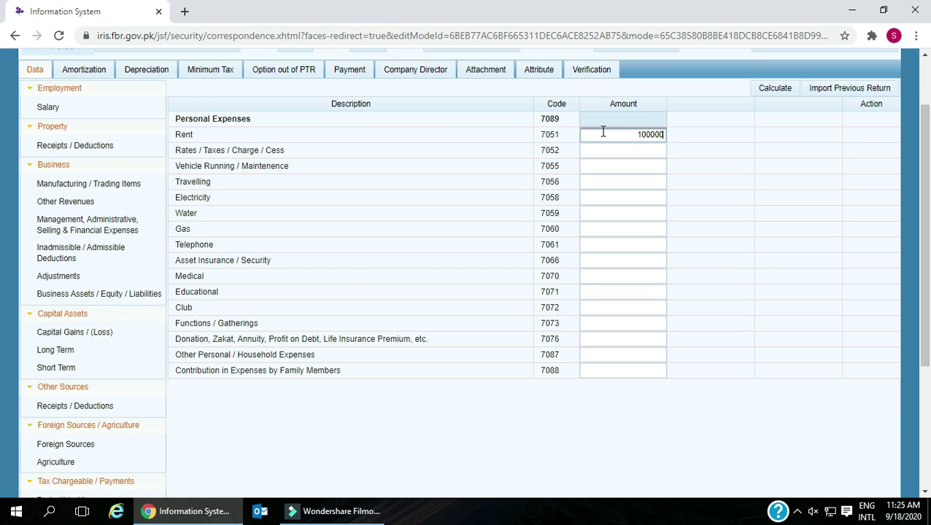
{"action": "left_click", "coordinate": [648, 148]}
{"action": "left_click", "coordinate": [649, 166]}
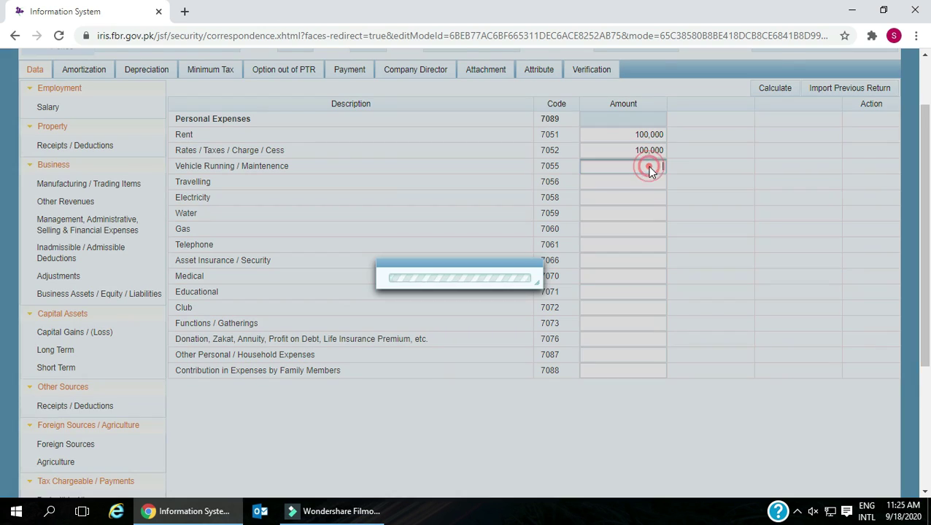
{"action": "left_click", "coordinate": [640, 182]}
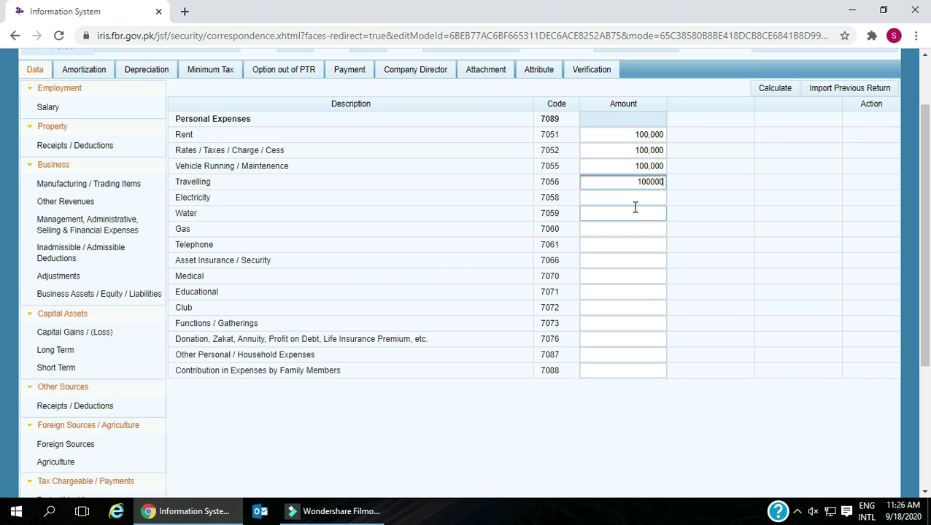
{"action": "left_click", "coordinate": [633, 210]}
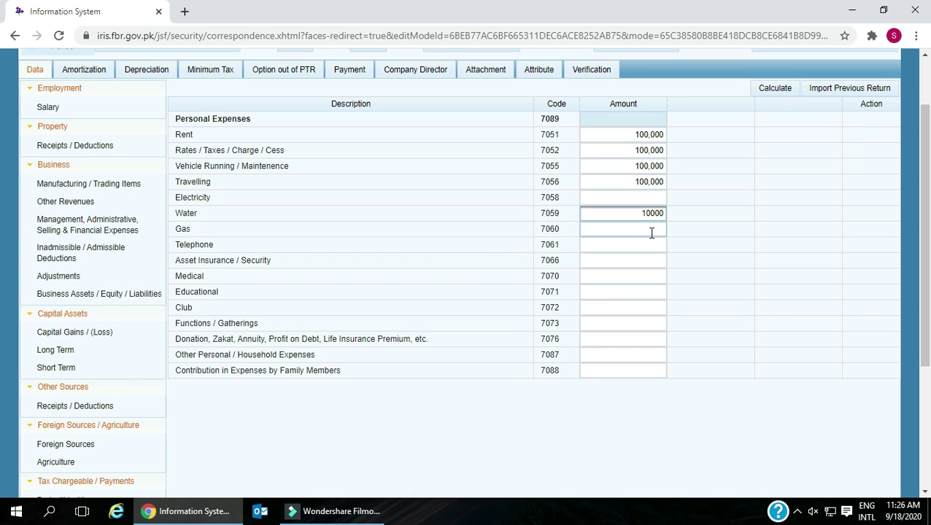
{"action": "left_click", "coordinate": [644, 243]}
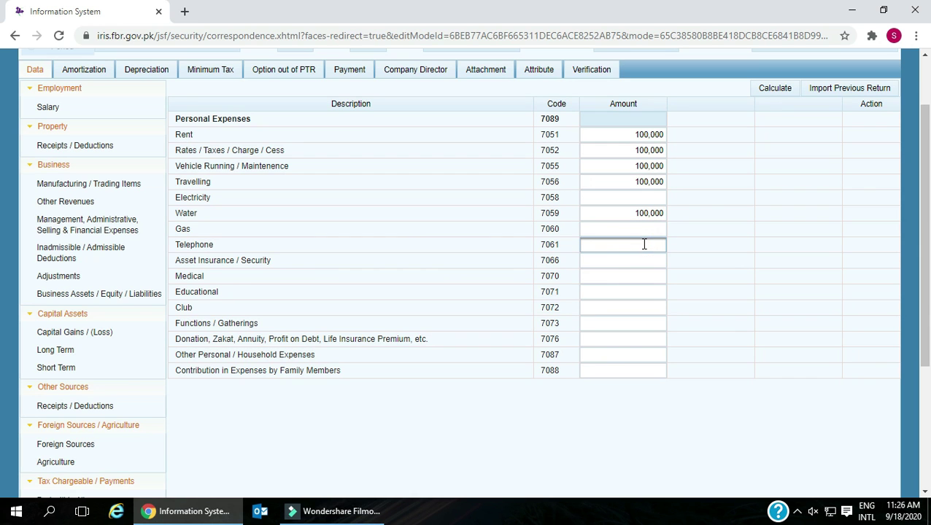
{"action": "left_click", "coordinate": [634, 280]}
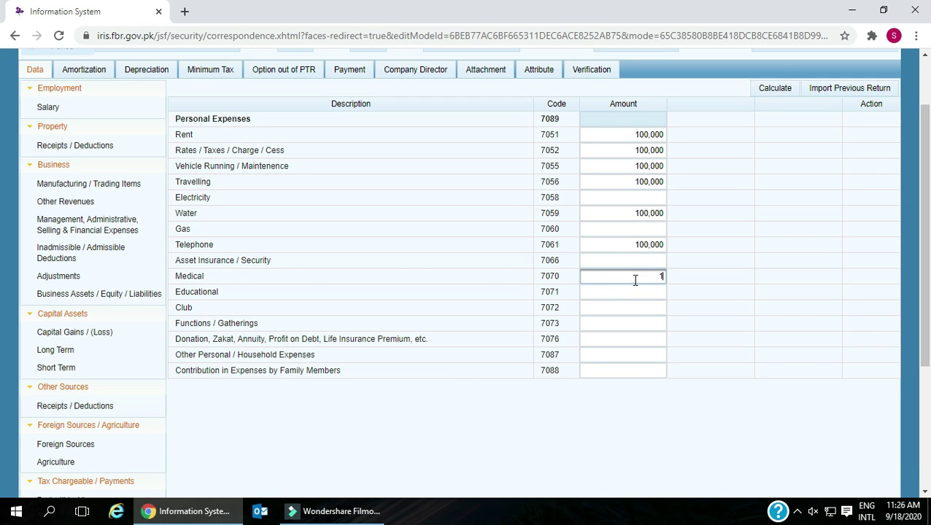
{"action": "left_click", "coordinate": [630, 308]}
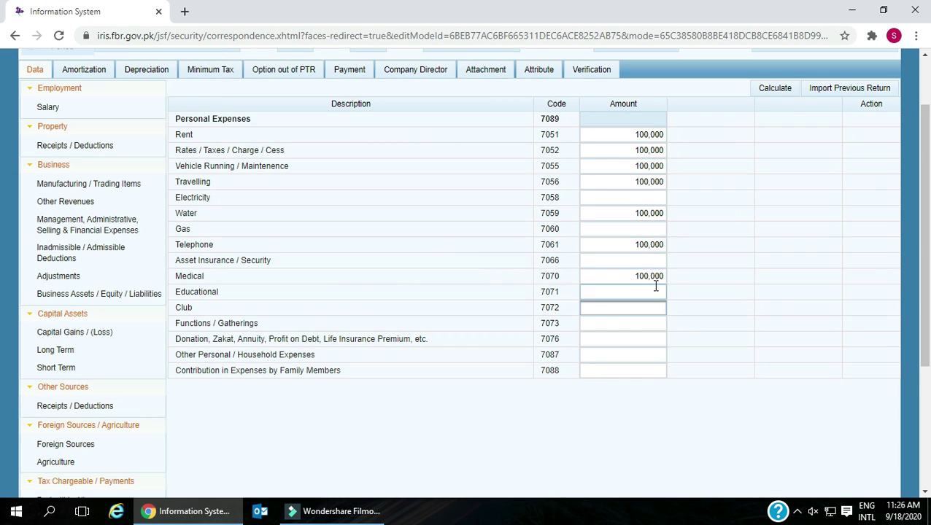
- Enter Club 10,000, Functions / Gatherings 90,000, and 100,000 for Educational and Asset Insurance
{"action": "type", "text": "10000"}
{"action": "left_click", "coordinate": [646, 325]}
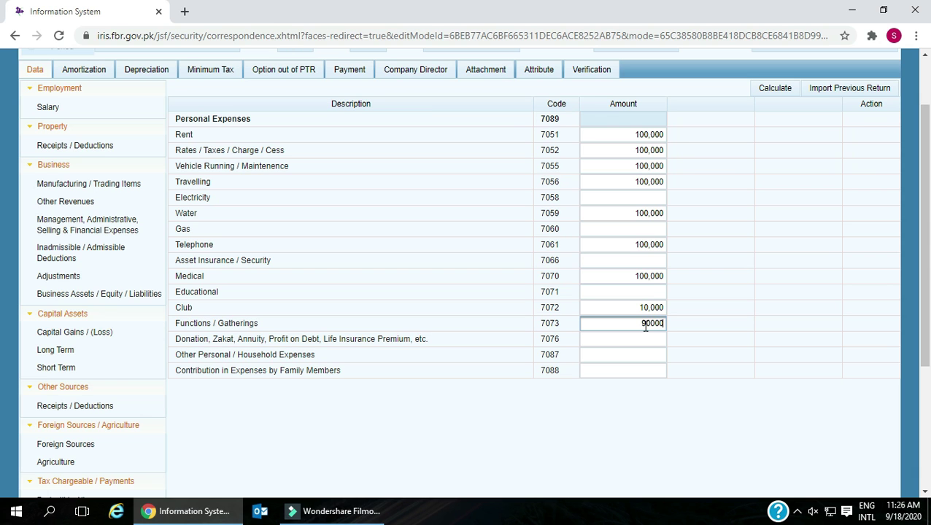
{"action": "left_click", "coordinate": [638, 354]}
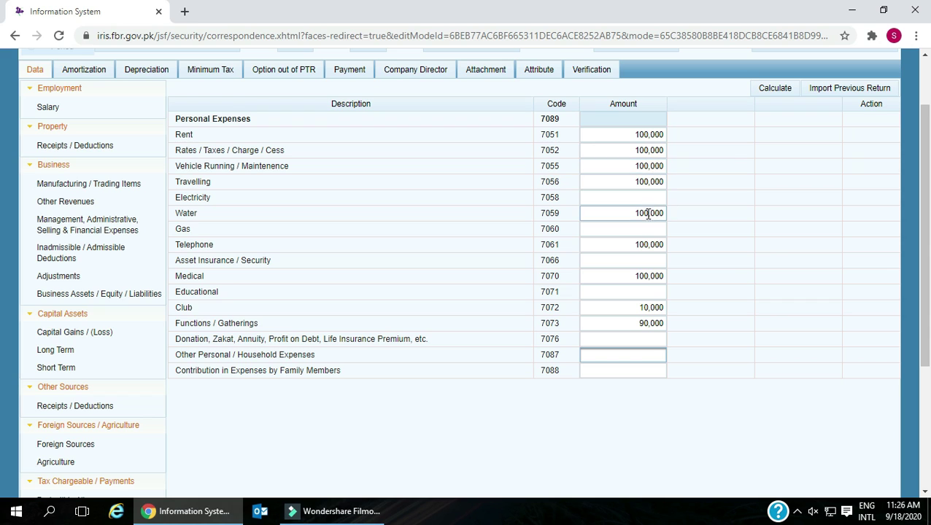
{"action": "left_click", "coordinate": [645, 291]}
{"action": "type", "text": "100000"}
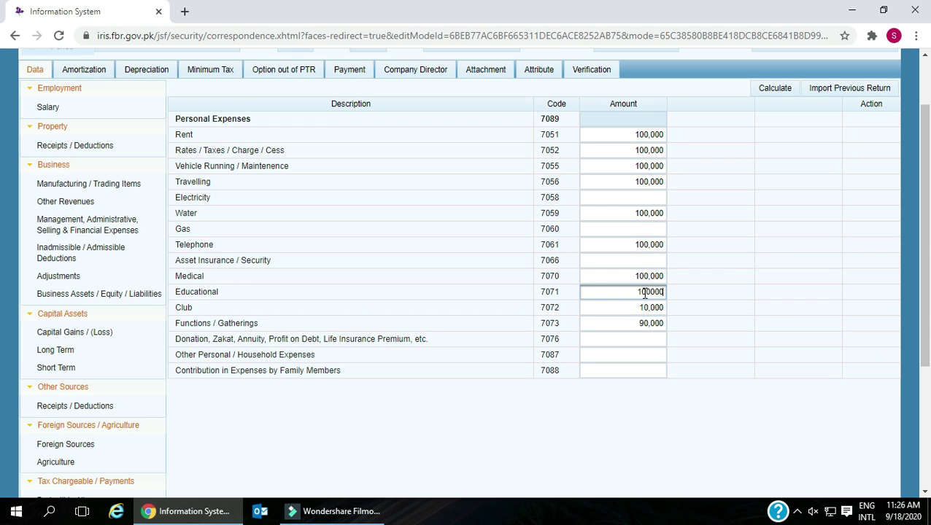
{"action": "left_click", "coordinate": [638, 259]}
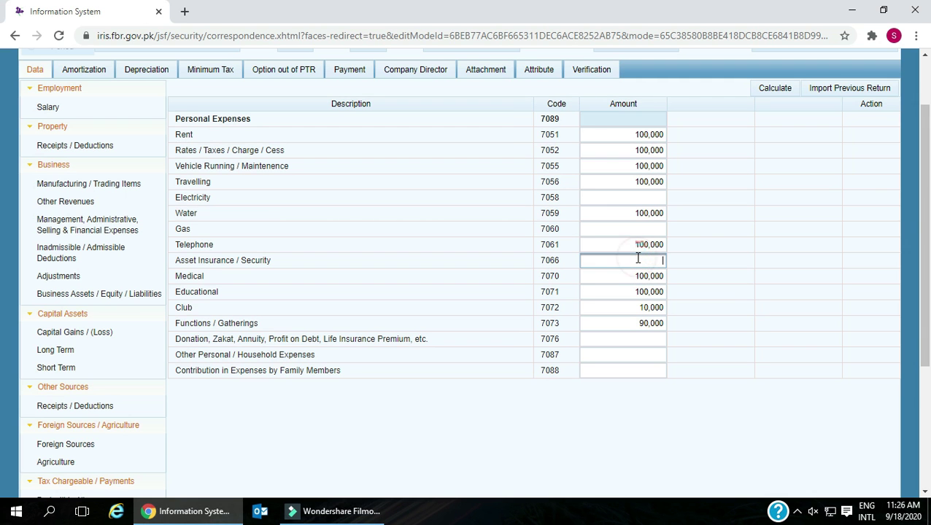
{"action": "left_click", "coordinate": [633, 229]}
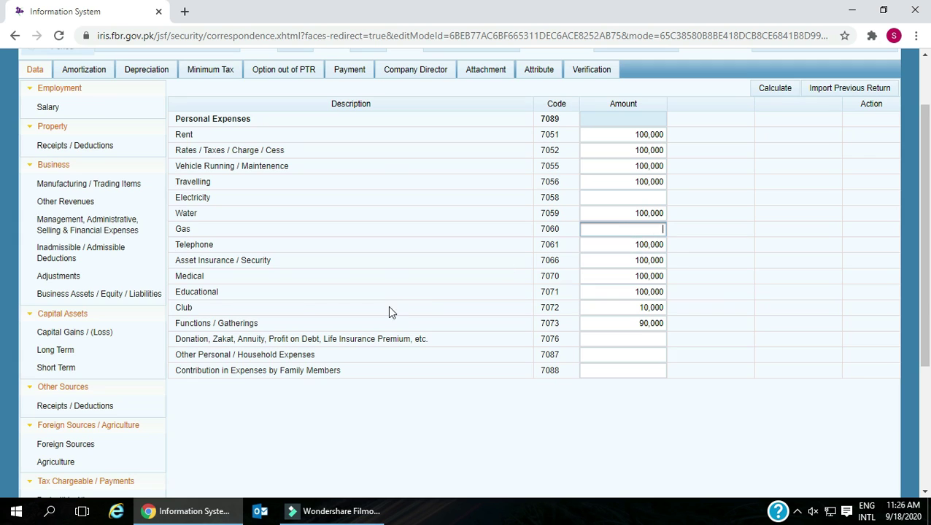
{"action": "scroll", "coordinate": [389, 312], "scroll_direction": "down", "scroll_amount": 3}
{"action": "left_click", "coordinate": [72, 472]}
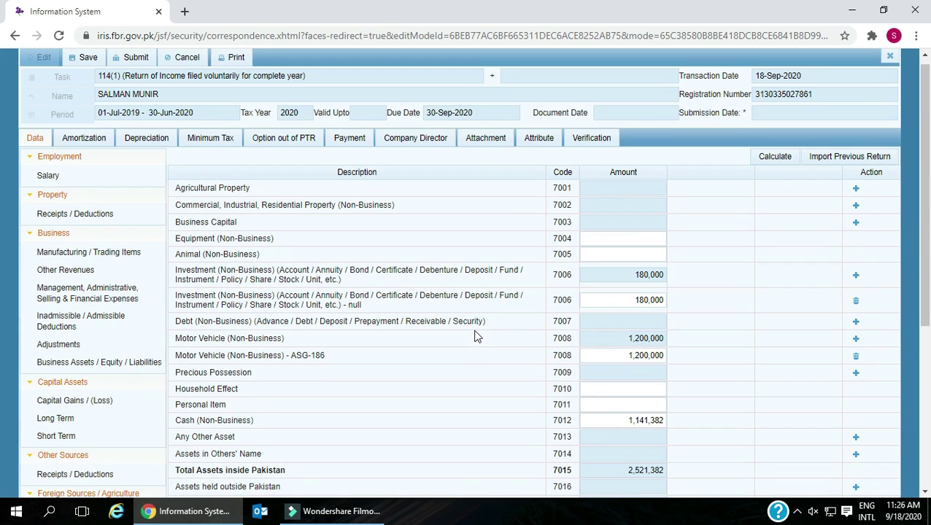
- Open Reconciliation of Net Assets and recalculate its figures
{"action": "scroll", "coordinate": [474, 336], "scroll_direction": "down", "scroll_amount": 4}
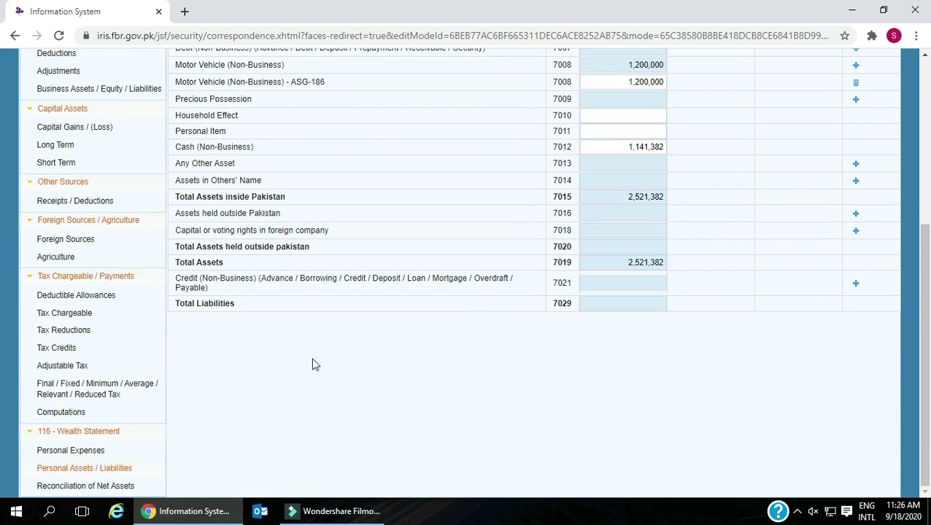
{"action": "left_click", "coordinate": [76, 483]}
{"action": "scroll", "coordinate": [566, 284], "scroll_direction": "up", "scroll_amount": 3}
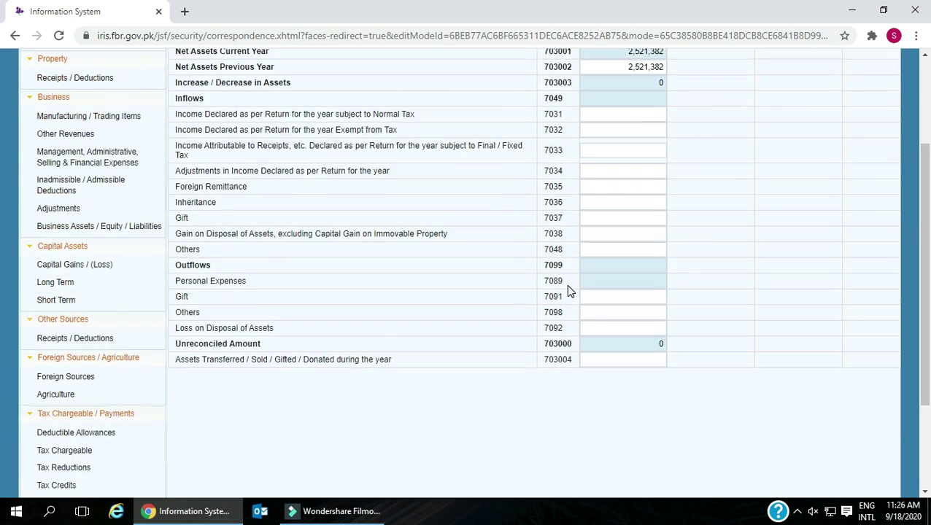
{"action": "left_click", "coordinate": [789, 93]}
{"action": "left_click", "coordinate": [789, 93]}
{"action": "scroll", "coordinate": [790, 95], "scroll_direction": "down", "scroll_amount": 2}
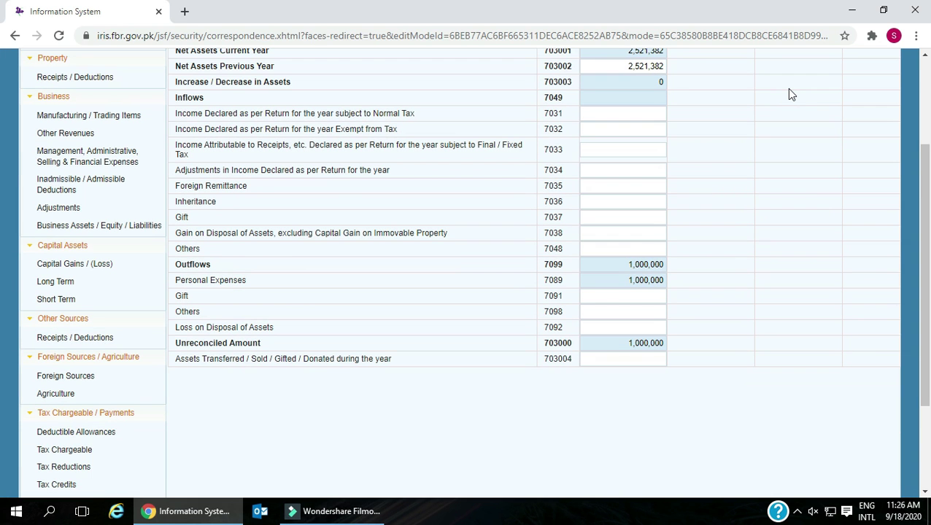
{"action": "scroll", "coordinate": [789, 93], "scroll_direction": "up", "scroll_amount": 2}
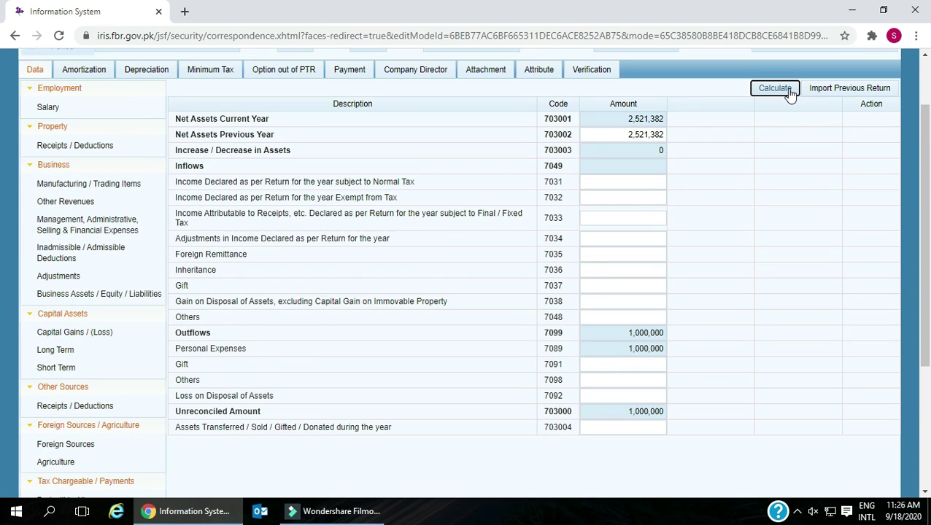
- Enter 1,000,000 income declared under normal tax (7031) and recalculate to zero unreconciled amount
{"action": "left_click", "coordinate": [598, 179]}
{"action": "type", "text": "1000000"}
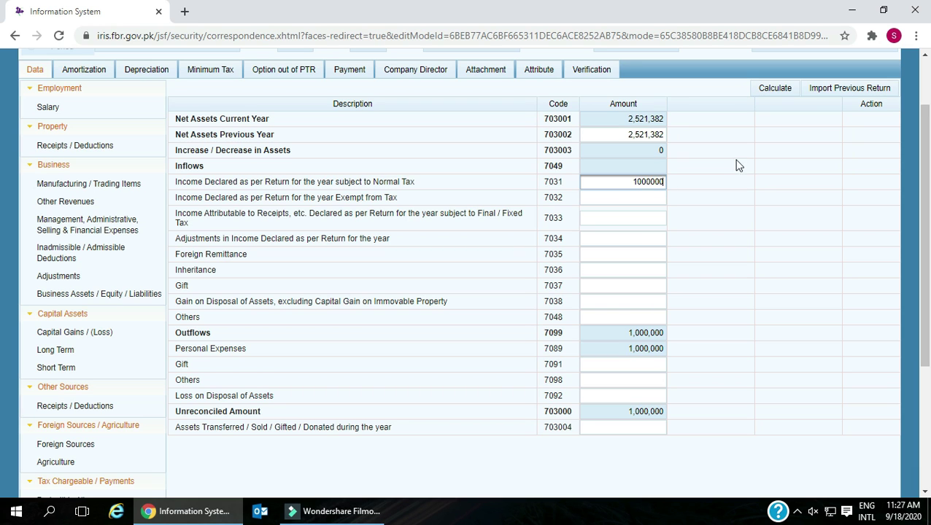
{"action": "left_click", "coordinate": [773, 88]}
{"action": "left_click", "coordinate": [773, 88]}
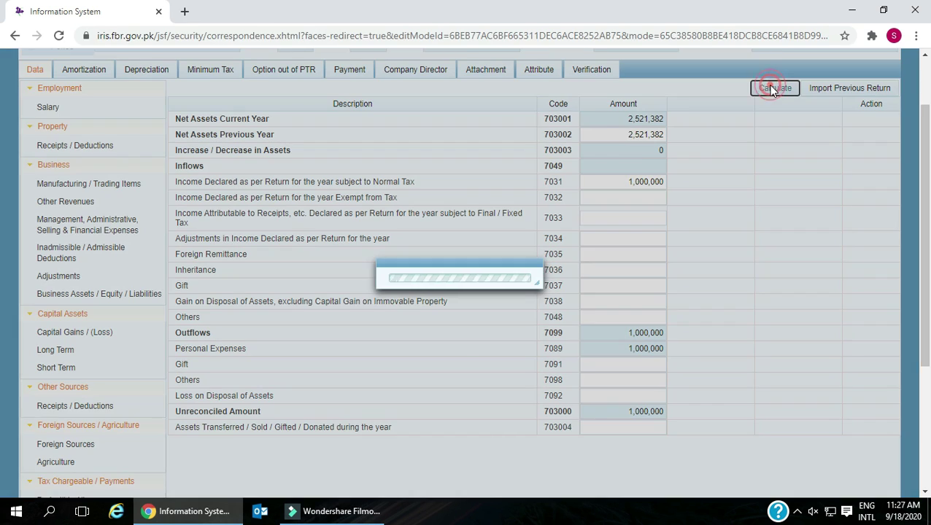
{"action": "left_click", "coordinate": [771, 88]}
{"action": "left_click", "coordinate": [656, 412]}
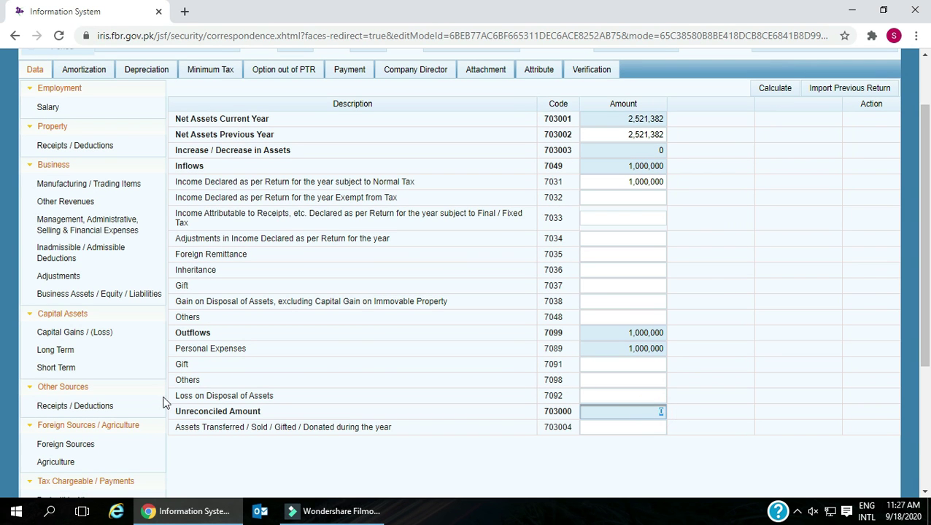
- Open the return's Amortization schedule
{"action": "scroll", "coordinate": [165, 401], "scroll_direction": "down", "scroll_amount": 3}
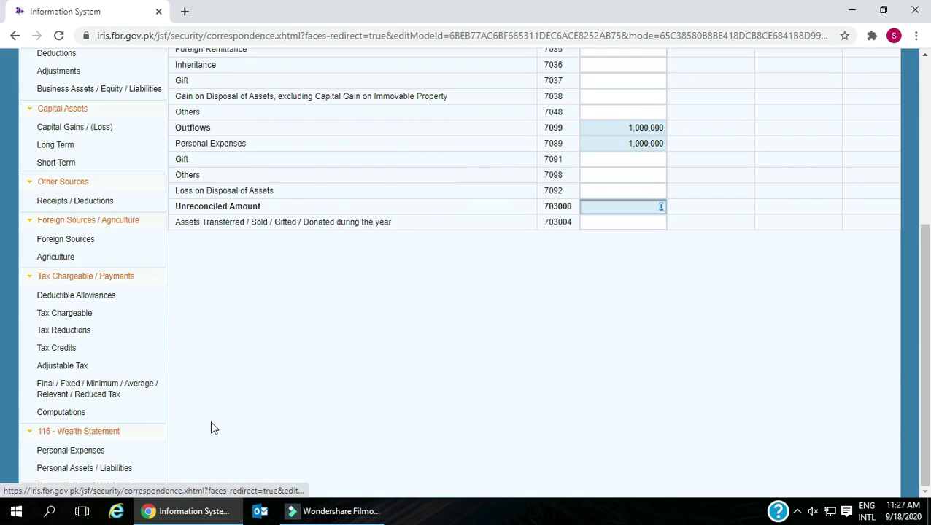
{"action": "scroll", "coordinate": [581, 316], "scroll_direction": "up", "scroll_amount": 4}
{"action": "left_click", "coordinate": [659, 227]}
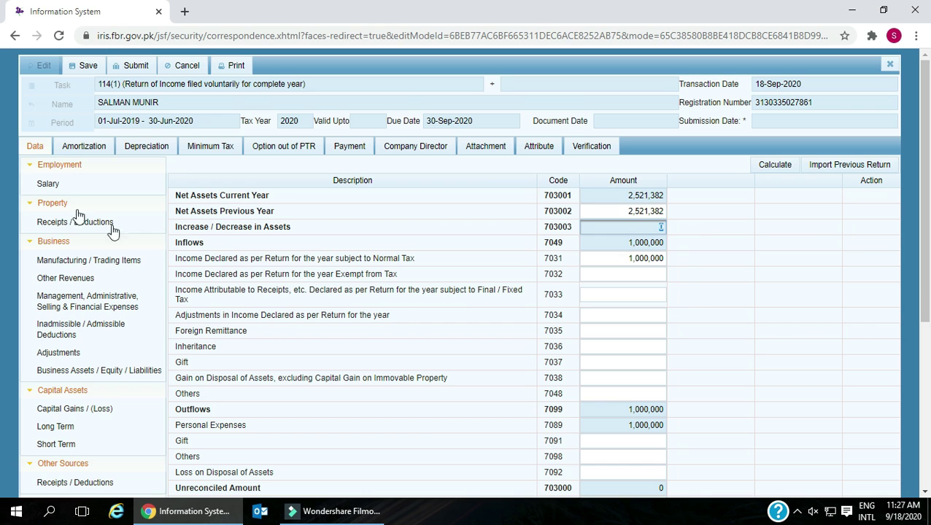
{"action": "left_click", "coordinate": [83, 146]}
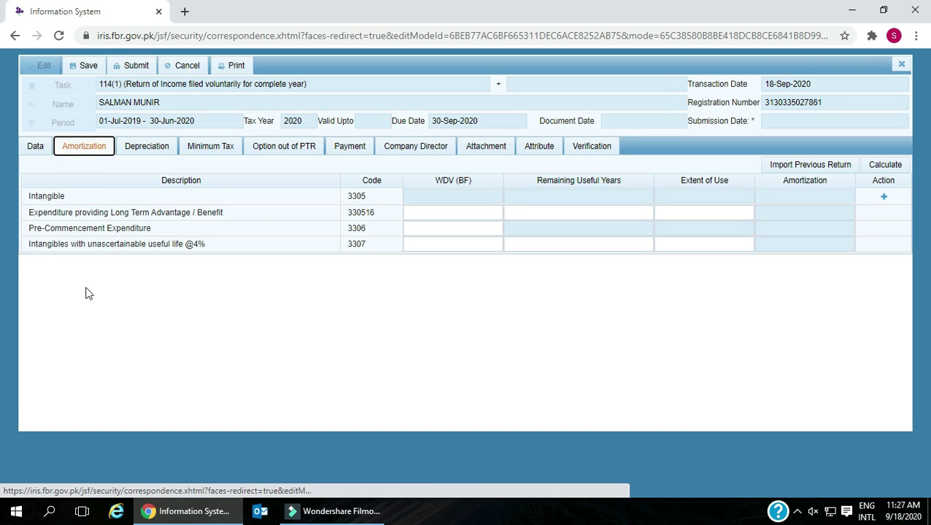
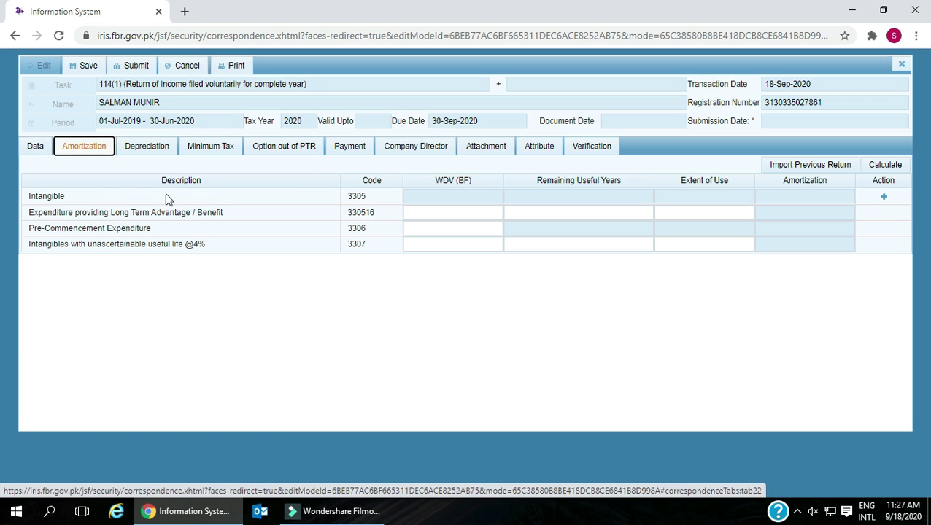
- Highlight the Intangibles, Long Term Advantage, Pre-Commencement and indefinite-life amortization rows, then go to Depreciation
{"action": "double_click", "coordinate": [29, 196]}
{"action": "left_click_drag", "start_coordinate": [29, 212], "coordinate": [237, 219]}
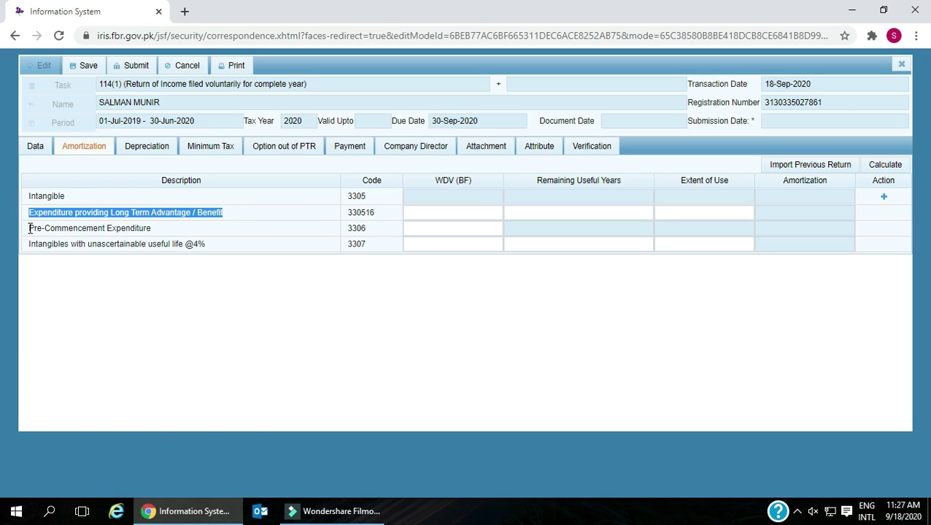
{"action": "left_click_drag", "start_coordinate": [29, 227], "coordinate": [152, 229]}
{"action": "left_click_drag", "start_coordinate": [29, 244], "coordinate": [243, 252]}
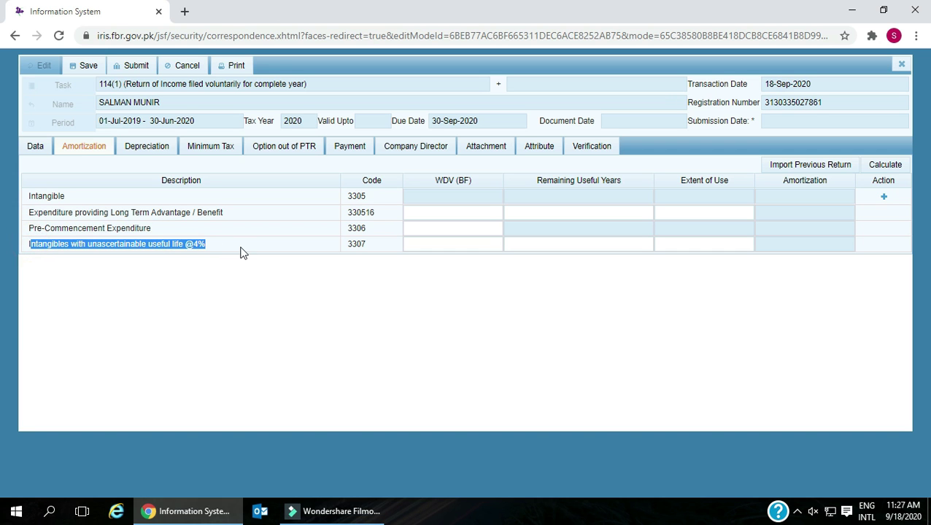
{"action": "left_click", "coordinate": [133, 148]}
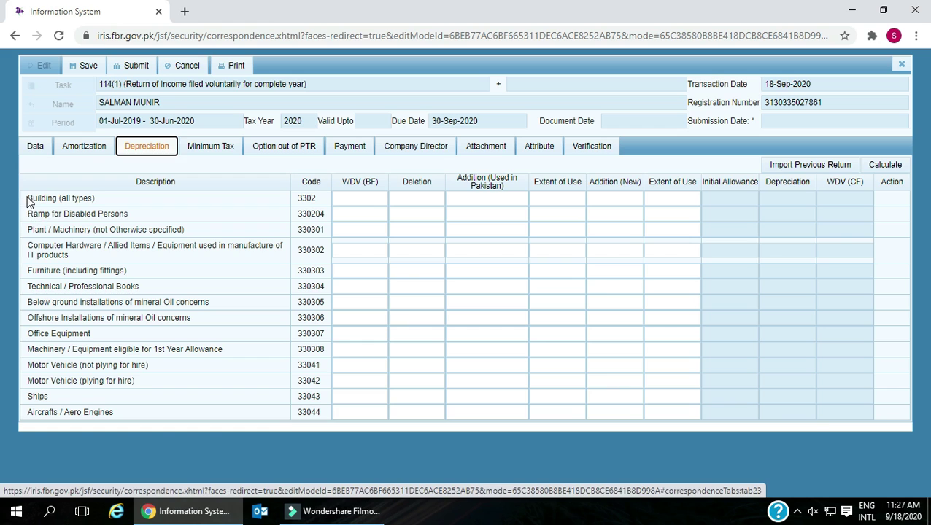
- Highlight the Building, Ramp for Disabled, Plant/Machinery, Computer Hardware, Furniture and Books depreciation rows
{"action": "left_click_drag", "start_coordinate": [28, 198], "coordinate": [95, 198]}
{"action": "left_click_drag", "start_coordinate": [27, 214], "coordinate": [139, 215]}
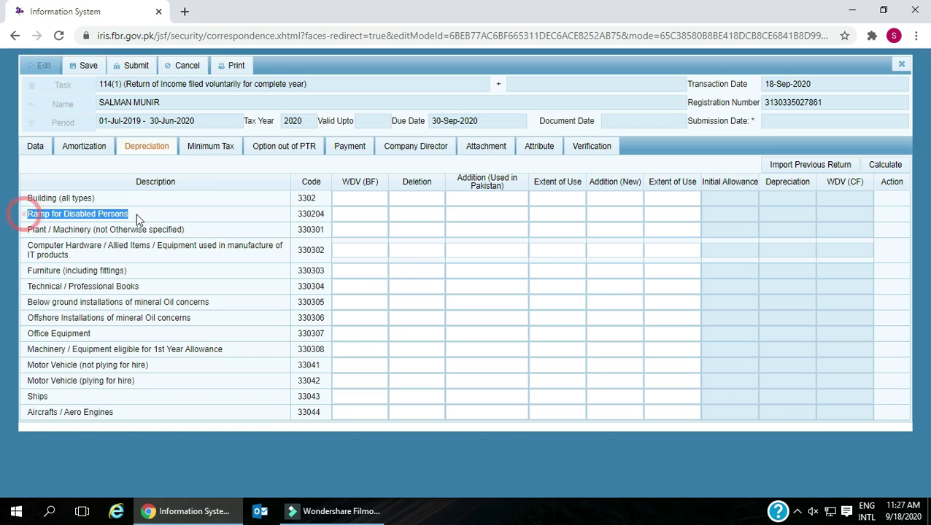
{"action": "left_click_drag", "start_coordinate": [30, 229], "coordinate": [199, 235]}
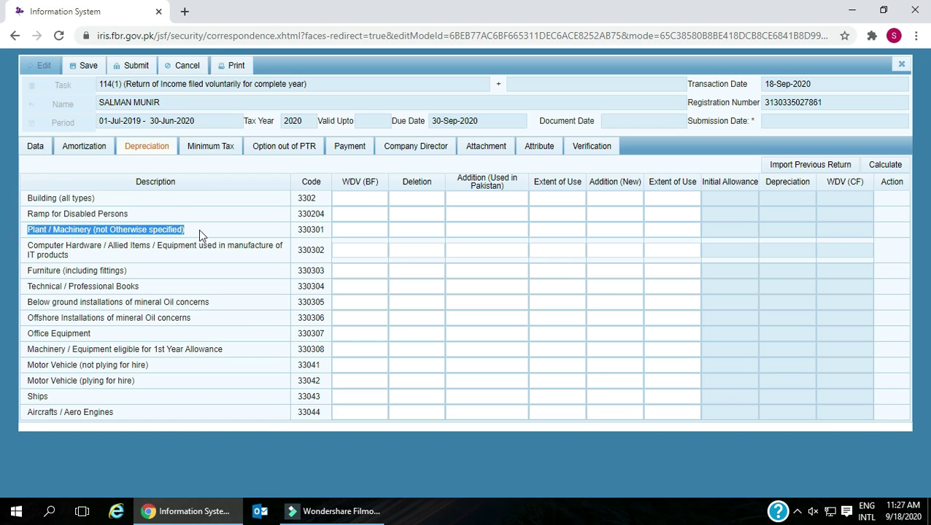
{"action": "left_click_drag", "start_coordinate": [23, 248], "coordinate": [78, 255]}
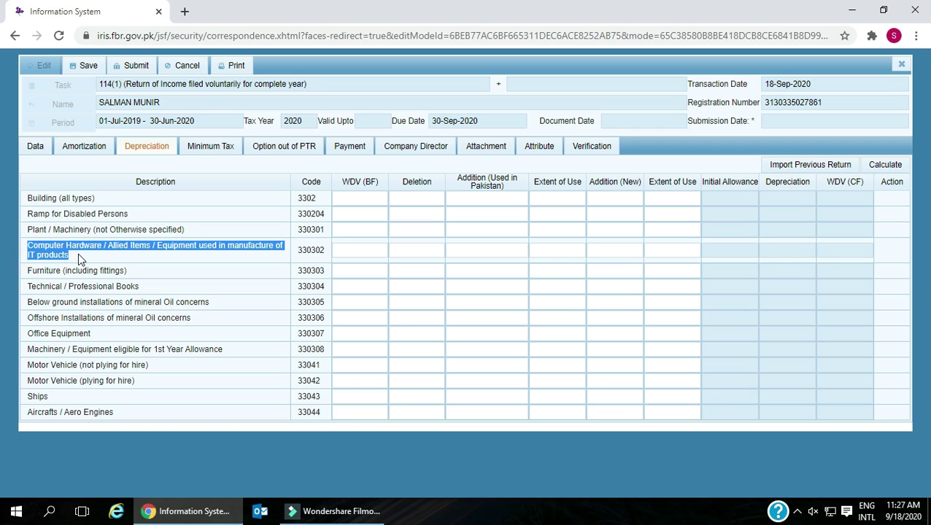
{"action": "left_click_drag", "start_coordinate": [29, 270], "coordinate": [129, 271]}
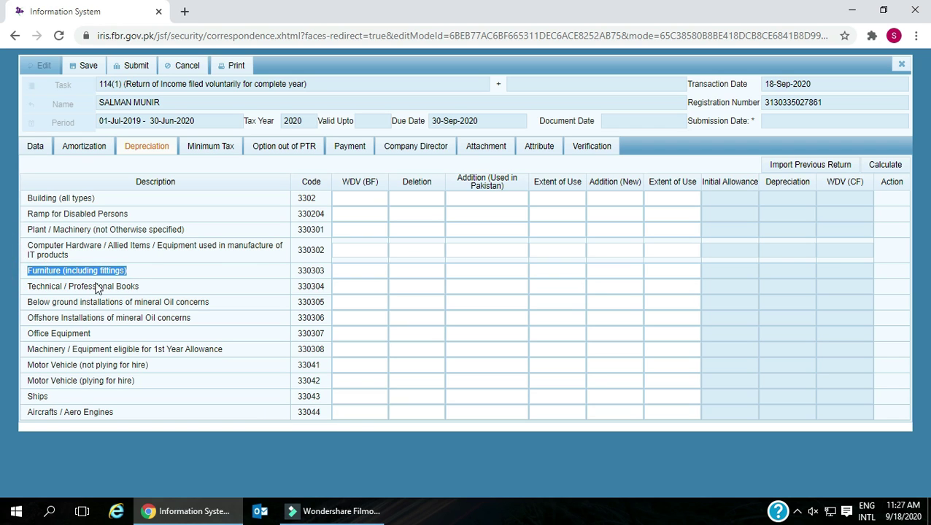
{"action": "left_click_drag", "start_coordinate": [29, 288], "coordinate": [153, 294]}
- Highlight the mineral oil, offshore, office equipment, first-year allowance, motor vehicle and aircraft rows, then go to Minimum Tax
{"action": "left_click_drag", "start_coordinate": [23, 301], "coordinate": [146, 318]}
{"action": "left_click_drag", "start_coordinate": [35, 318], "coordinate": [183, 334]}
{"action": "left_click_drag", "start_coordinate": [29, 349], "coordinate": [227, 351]}
{"action": "left_click_drag", "start_coordinate": [30, 364], "coordinate": [162, 370]}
{"action": "left_click_drag", "start_coordinate": [23, 381], "coordinate": [149, 385]}
{"action": "left_click_drag", "start_coordinate": [28, 412], "coordinate": [157, 415]}
{"action": "left_click", "coordinate": [210, 149]}
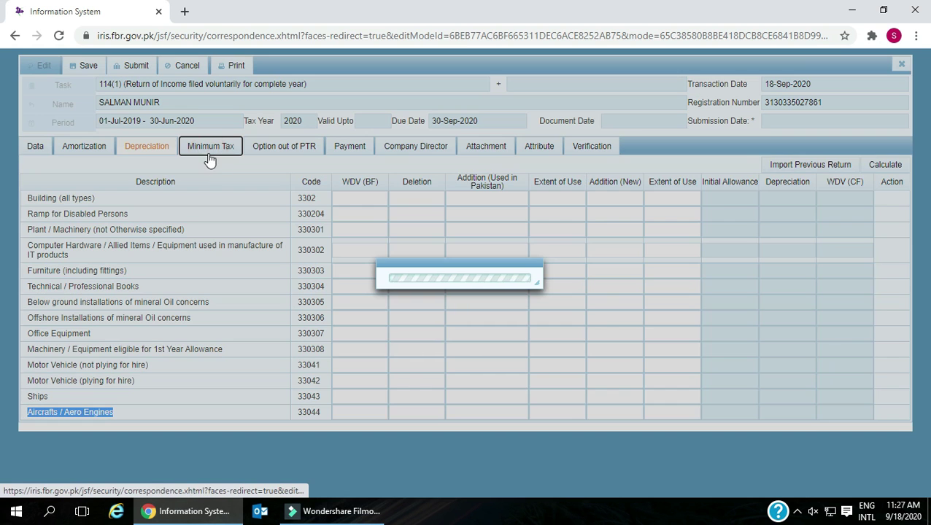
- Highlight the import rows for ship breakers, plastic raw materials, edible oil and packing material
{"action": "scroll", "coordinate": [224, 261], "scroll_direction": "down", "scroll_amount": 1}
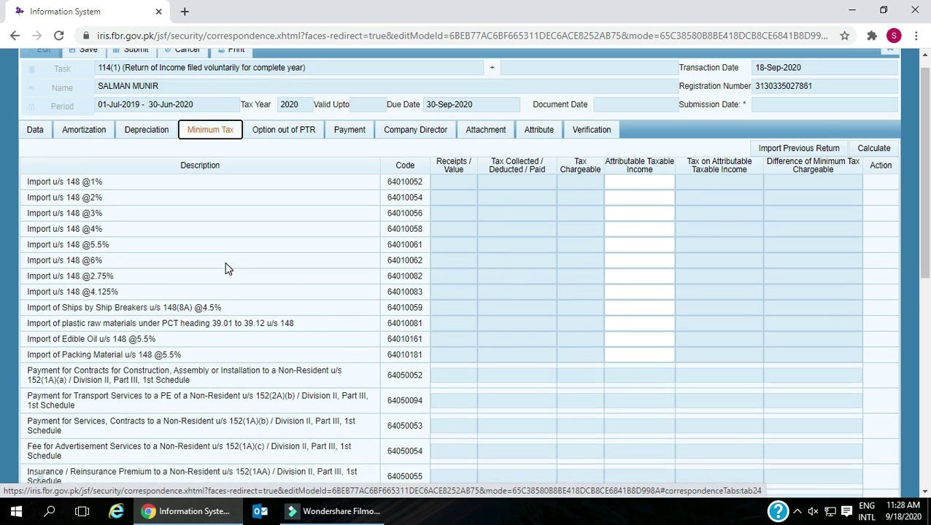
{"action": "left_click_drag", "start_coordinate": [27, 133], "coordinate": [119, 240]}
{"action": "scroll", "coordinate": [118, 240], "scroll_direction": "down", "scroll_amount": 2}
{"action": "left_click_drag", "start_coordinate": [28, 121], "coordinate": [243, 126]}
{"action": "left_click_drag", "start_coordinate": [27, 134], "coordinate": [305, 143]}
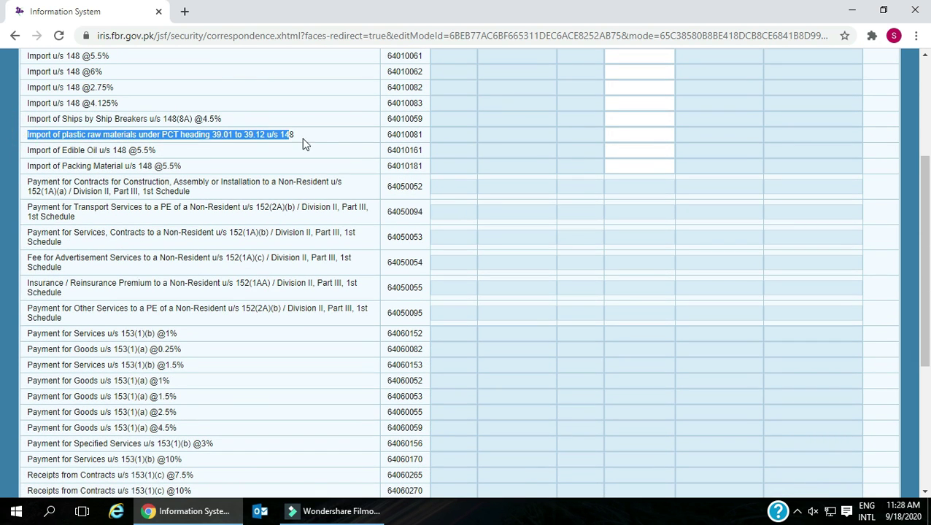
{"action": "left_click_drag", "start_coordinate": [28, 151], "coordinate": [157, 151]}
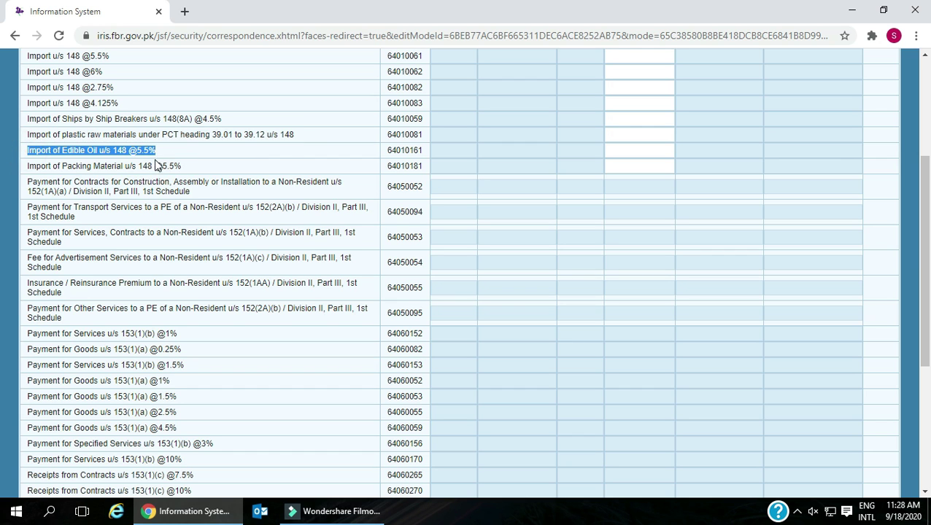
{"action": "left_click_drag", "start_coordinate": [27, 167], "coordinate": [183, 167]}
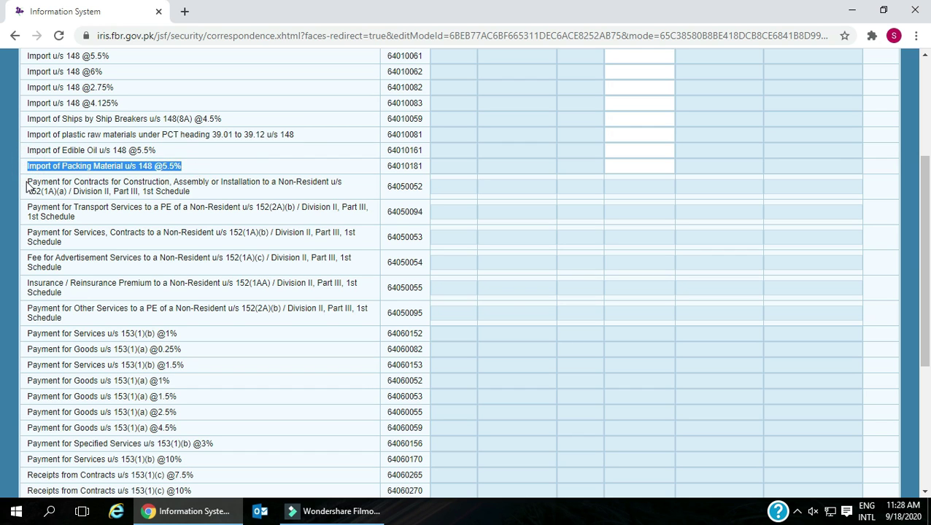
{"action": "left_click_drag", "start_coordinate": [27, 187], "coordinate": [197, 195]}
- Highlight the non-resident transport and services, advertisement fee, Services @1%, Goods @0.25% and Services @1.5% rows
{"action": "scroll", "coordinate": [112, 182], "scroll_direction": "down", "scroll_amount": 1}
{"action": "left_click_drag", "start_coordinate": [28, 140], "coordinate": [88, 151]}
{"action": "left_click_drag", "start_coordinate": [29, 164], "coordinate": [128, 186]}
{"action": "left_click_drag", "start_coordinate": [28, 191], "coordinate": [87, 229]}
{"action": "scroll", "coordinate": [86, 229], "scroll_direction": "down", "scroll_amount": 1}
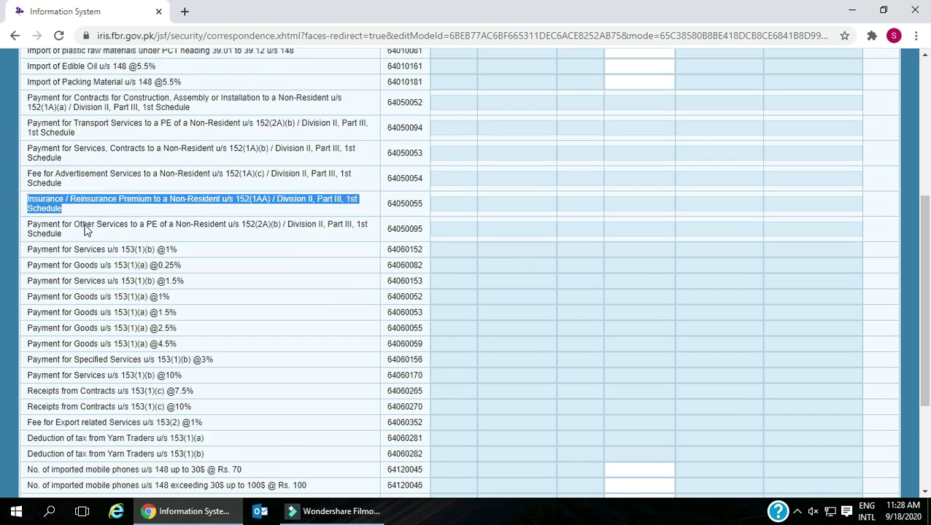
{"action": "left_click_drag", "start_coordinate": [24, 171], "coordinate": [84, 187]}
{"action": "left_click_drag", "start_coordinate": [24, 197], "coordinate": [202, 212]}
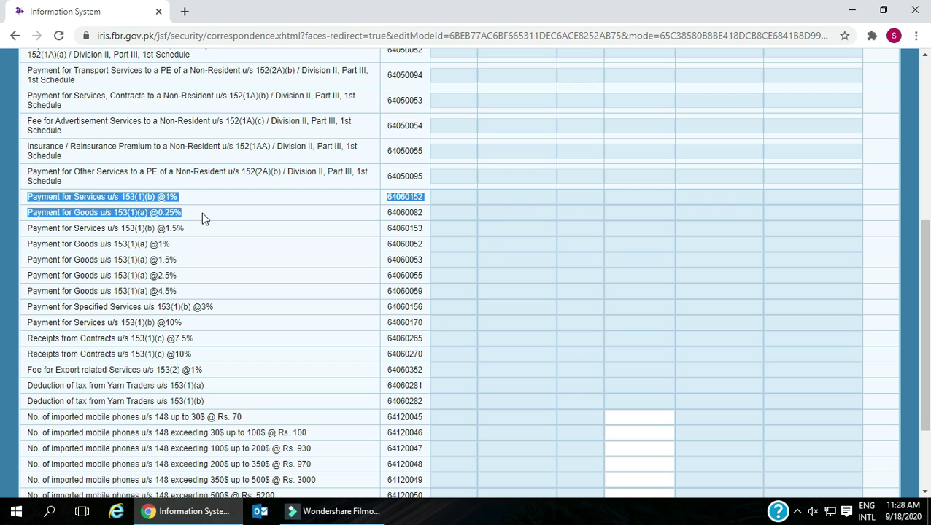
{"action": "left_click_drag", "start_coordinate": [27, 228], "coordinate": [199, 247]}
{"action": "scroll", "coordinate": [201, 242], "scroll_direction": "down", "scroll_amount": 1}
{"action": "left_click", "coordinate": [25, 195]}
{"action": "left_click_drag", "start_coordinate": [25, 196], "coordinate": [185, 215]}
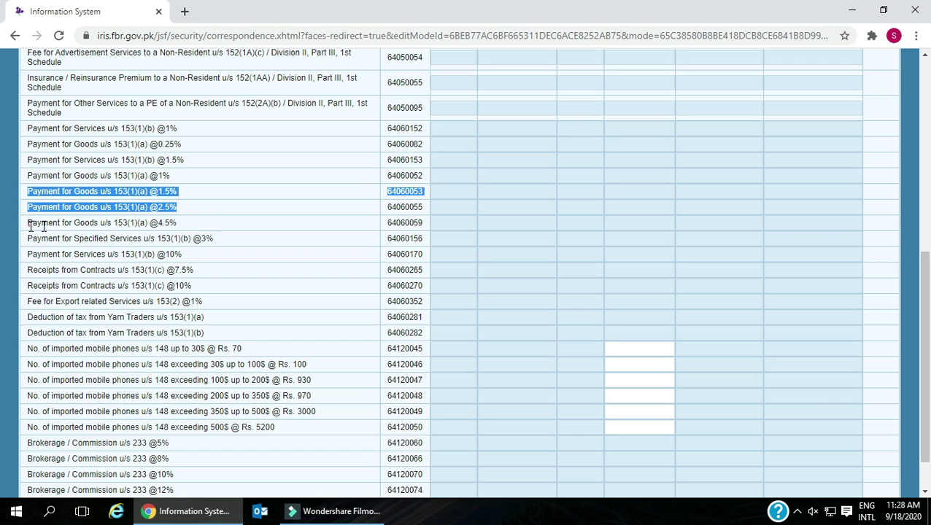
{"action": "left_click_drag", "start_coordinate": [29, 226], "coordinate": [204, 228]}
{"action": "left_click_drag", "start_coordinate": [27, 235], "coordinate": [228, 255]}
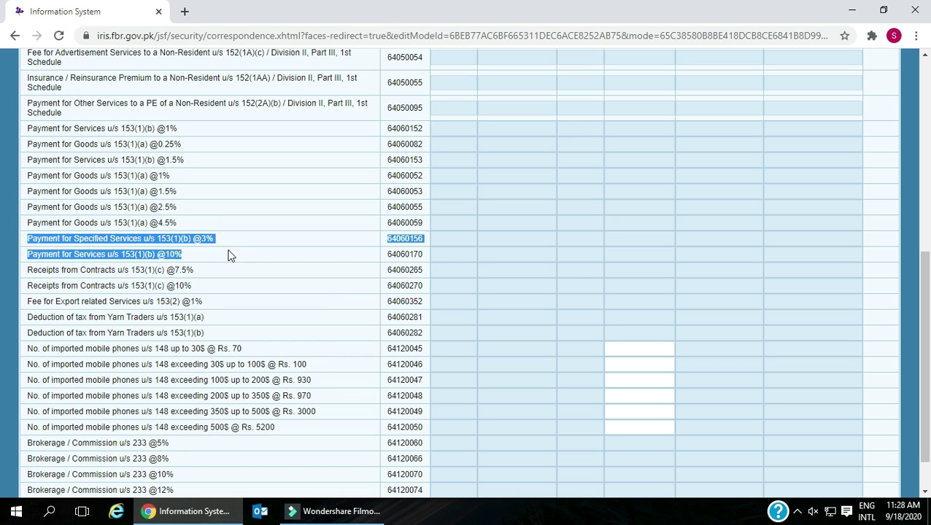
{"action": "scroll", "coordinate": [228, 259], "scroll_direction": "down", "scroll_amount": 1}
{"action": "left_click_drag", "start_coordinate": [32, 219], "coordinate": [211, 241]}
{"action": "left_click_drag", "start_coordinate": [28, 252], "coordinate": [223, 255]}
{"action": "left_click_drag", "start_coordinate": [27, 267], "coordinate": [222, 271]}
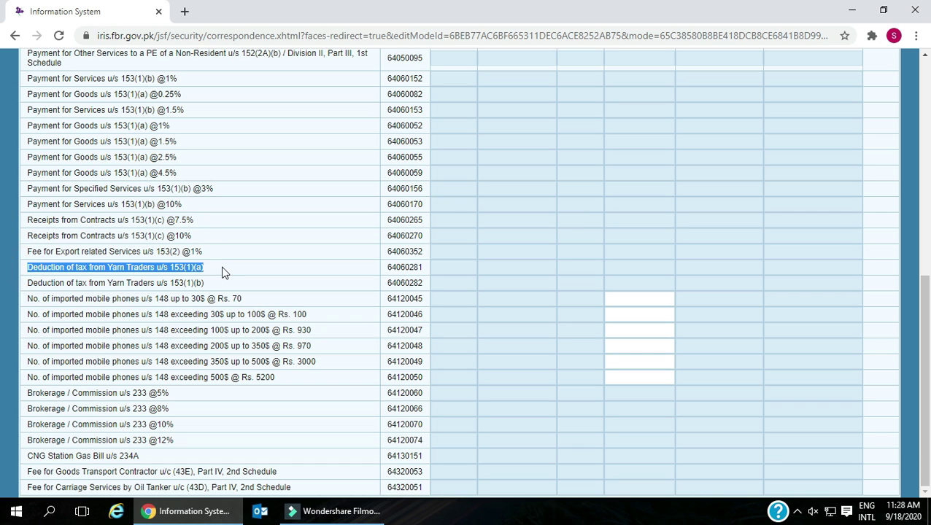
{"action": "left_click_drag", "start_coordinate": [29, 283], "coordinate": [220, 289]}
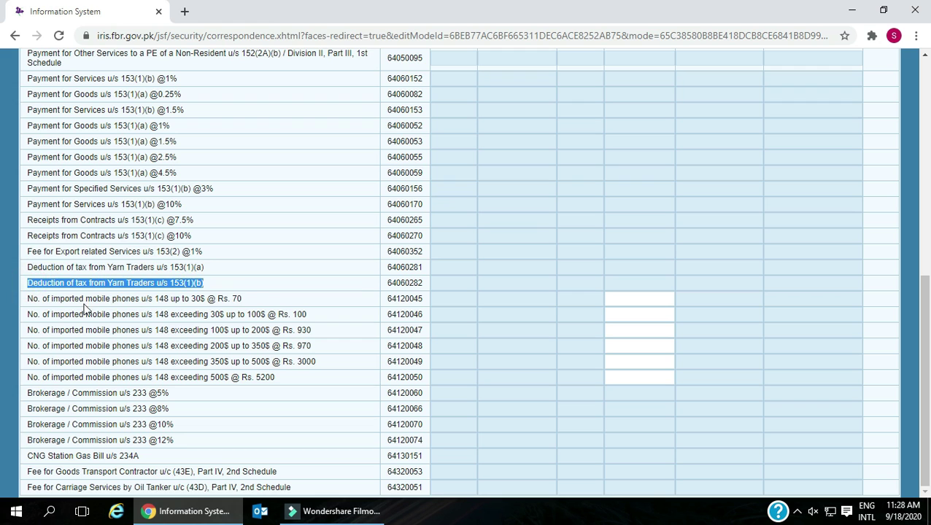
- Highlight the mobile phone, Brokerage/Commission, CNG gas bill and tanker fee rows, then open Option out of PTR
{"action": "left_click_drag", "start_coordinate": [31, 299], "coordinate": [268, 306]}
{"action": "left_click_drag", "start_coordinate": [33, 314], "coordinate": [330, 378]}
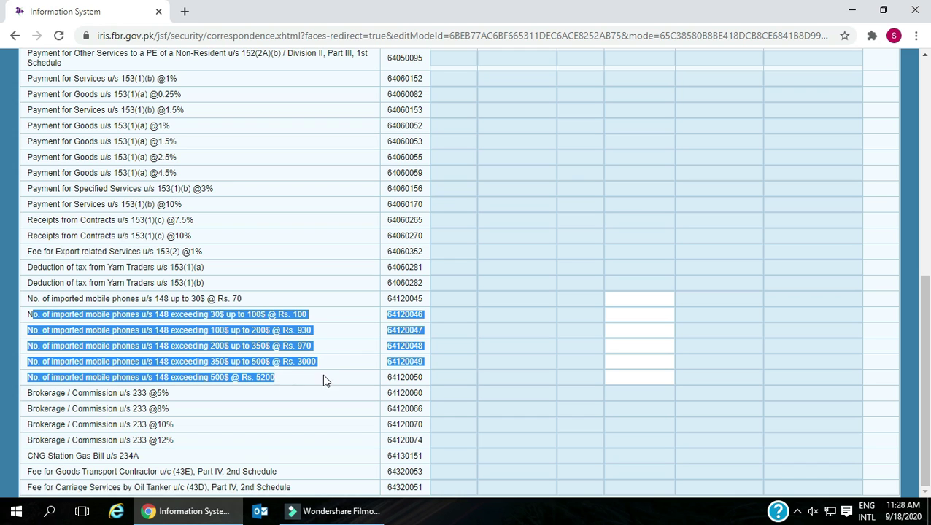
{"action": "left_click_drag", "start_coordinate": [29, 393], "coordinate": [177, 440]}
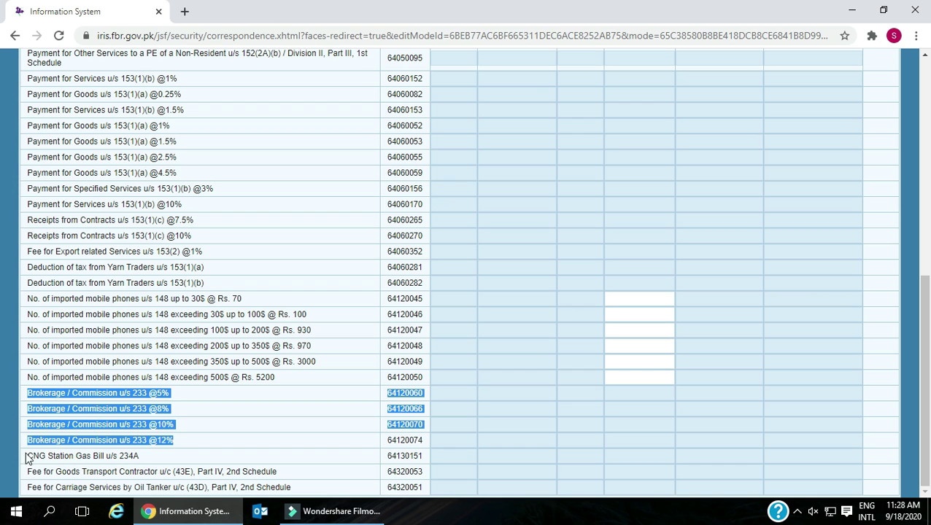
{"action": "left_click_drag", "start_coordinate": [27, 458], "coordinate": [143, 457]}
{"action": "left_click_drag", "start_coordinate": [29, 471], "coordinate": [421, 498]}
{"action": "scroll", "coordinate": [325, 450], "scroll_direction": "up", "scroll_amount": 5}
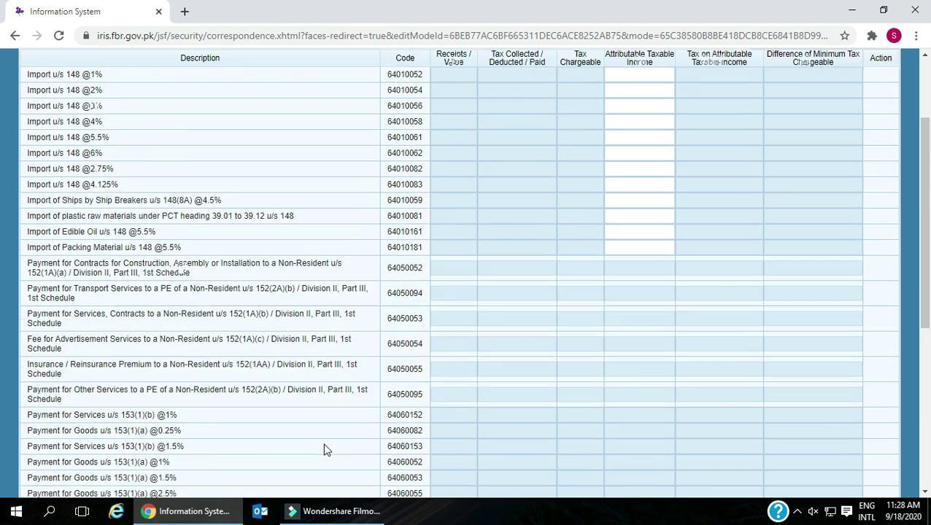
{"action": "scroll", "coordinate": [325, 450], "scroll_direction": "up", "scroll_amount": 2}
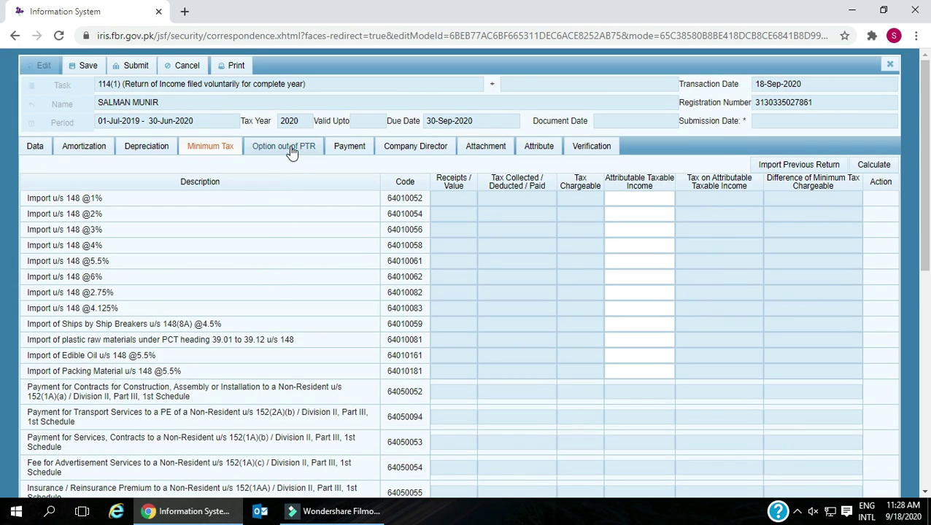
{"action": "left_click", "coordinate": [289, 149]}
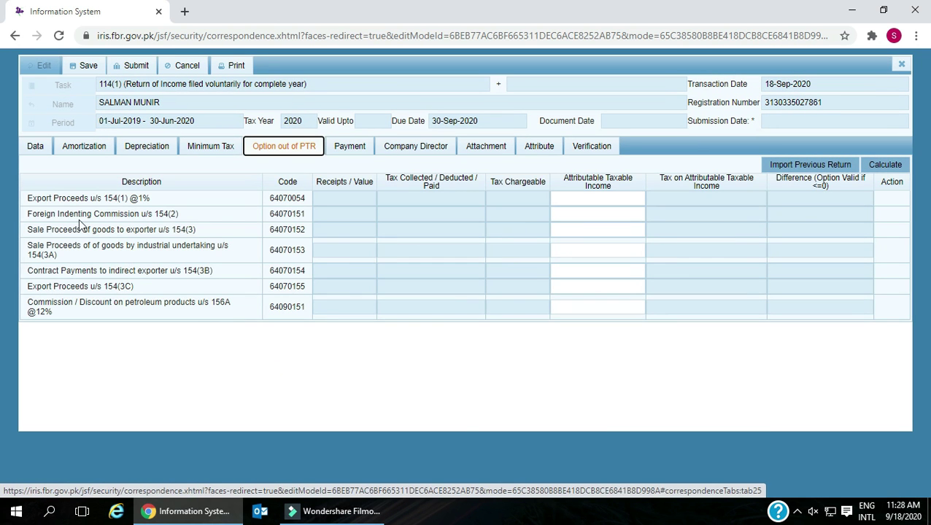
- Highlight the export proceeds, indenting commission, exporter sales, indirect exporter and petroleum commission rows, then open Payment
{"action": "left_click_drag", "start_coordinate": [26, 203], "coordinate": [185, 203]}
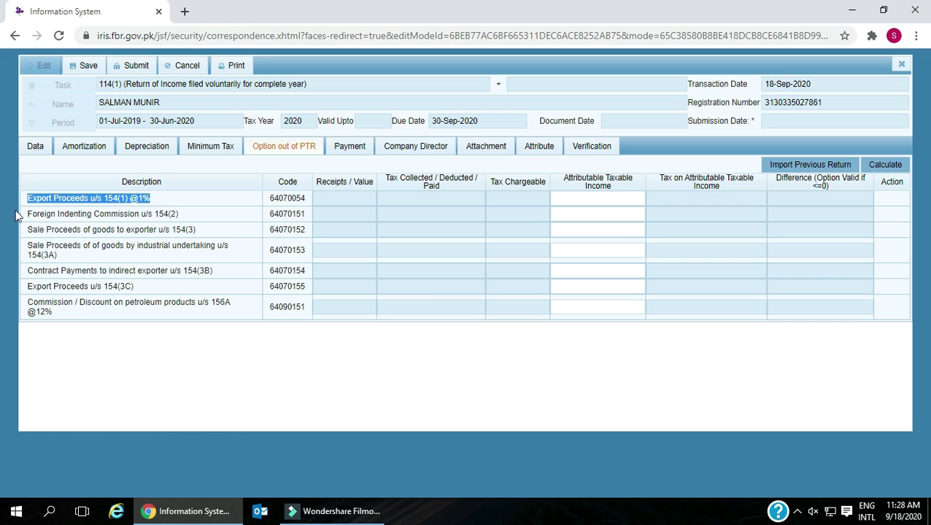
{"action": "left_click_drag", "start_coordinate": [34, 216], "coordinate": [207, 219]}
{"action": "left_click_drag", "start_coordinate": [21, 231], "coordinate": [202, 235]}
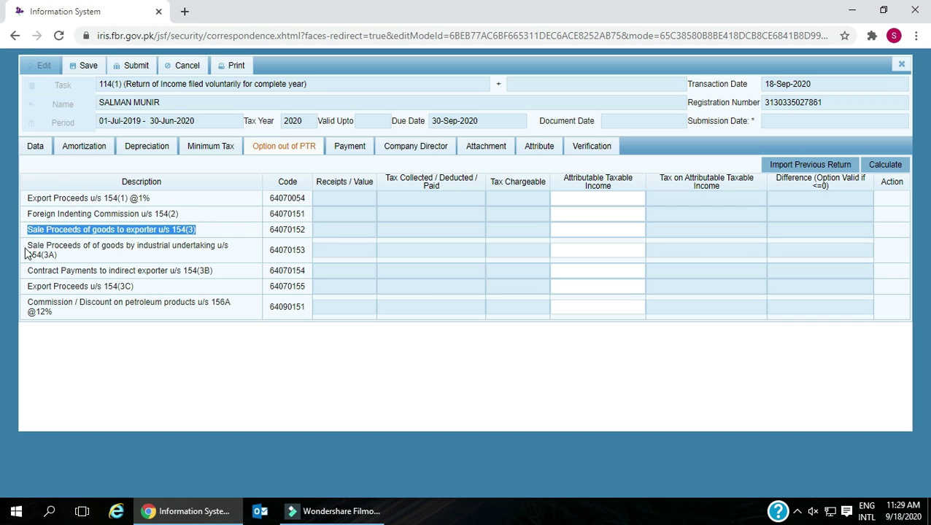
{"action": "left_click_drag", "start_coordinate": [26, 252], "coordinate": [96, 256]}
{"action": "left_click_drag", "start_coordinate": [22, 271], "coordinate": [206, 275]}
{"action": "left_click_drag", "start_coordinate": [28, 305], "coordinate": [92, 315]}
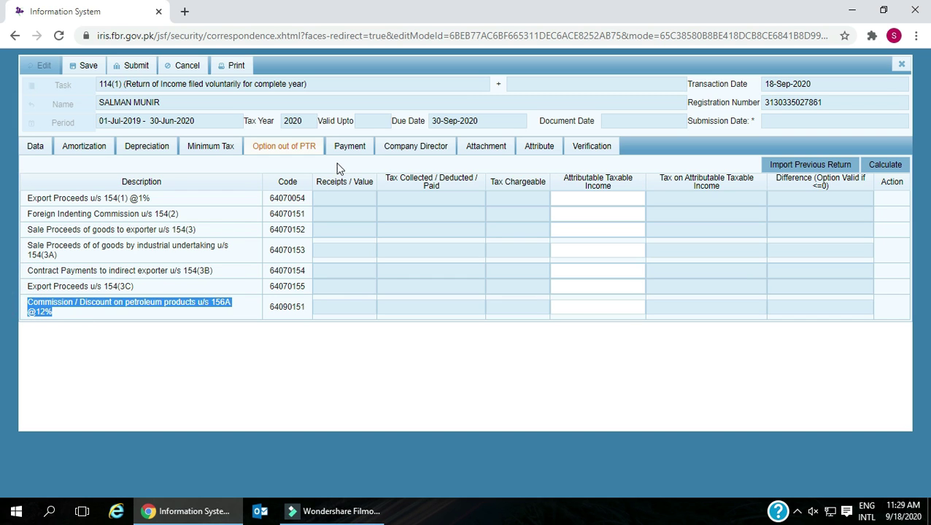
{"action": "left_click", "coordinate": [342, 151]}
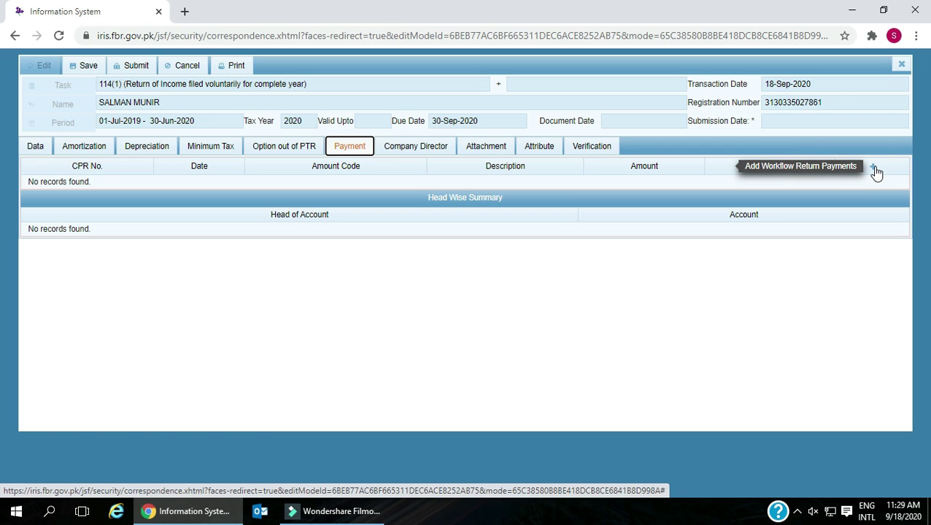
- Step through the Company Director and Attachment sections to reach the Attribute section
{"action": "left_click", "coordinate": [425, 150]}
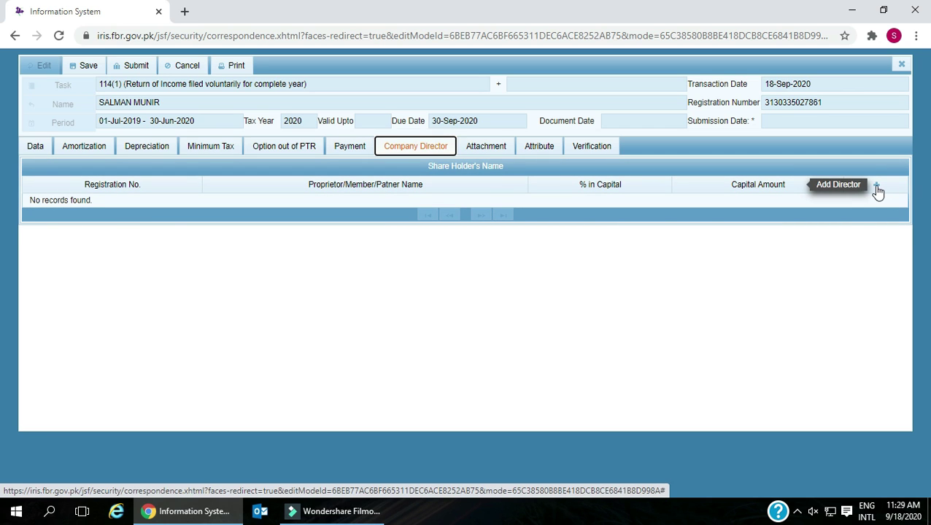
{"action": "left_click", "coordinate": [490, 150]}
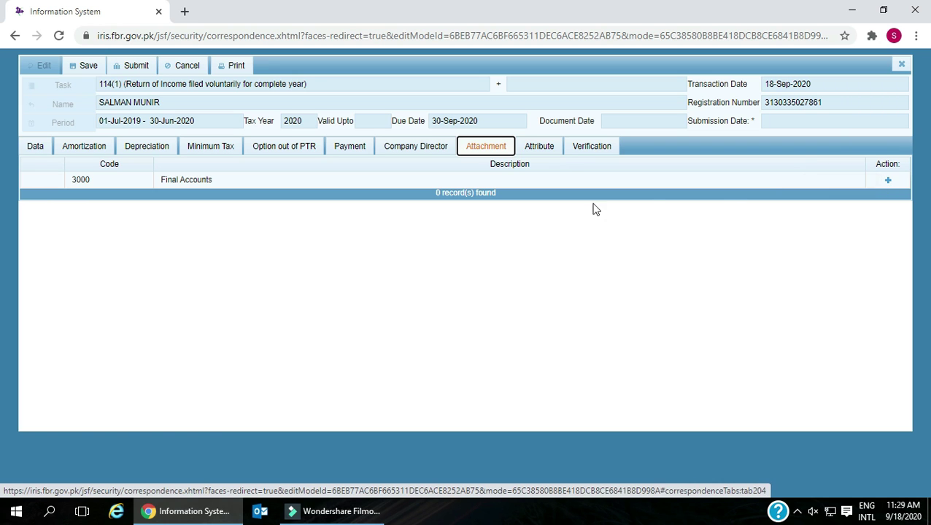
{"action": "left_click", "coordinate": [554, 153]}
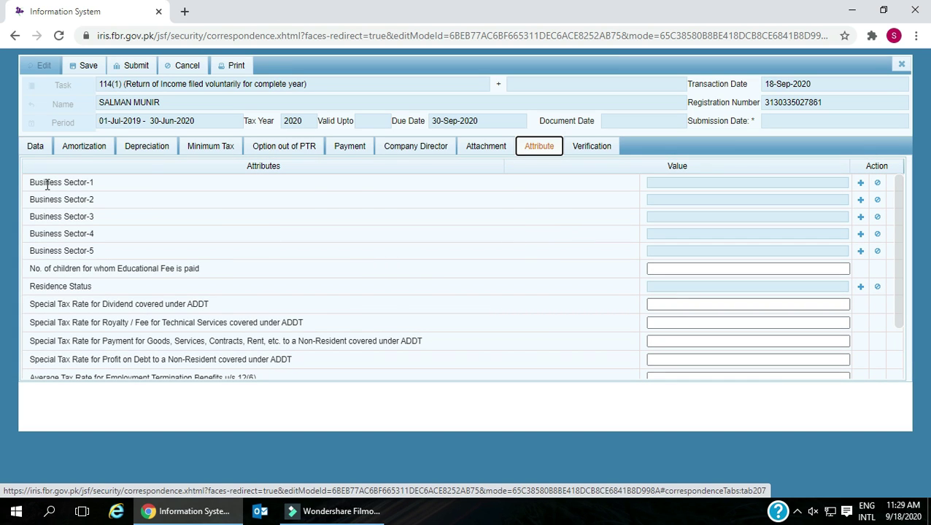
{"action": "left_click_drag", "start_coordinate": [30, 181], "coordinate": [131, 260]}
{"action": "scroll", "coordinate": [182, 263], "scroll_direction": "down", "scroll_amount": 2}
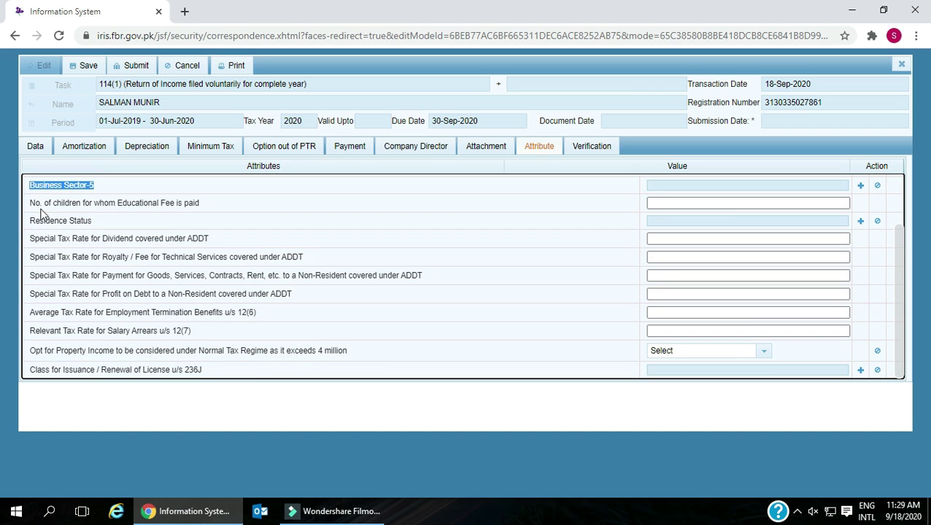
{"action": "left_click_drag", "start_coordinate": [32, 202], "coordinate": [243, 208]}
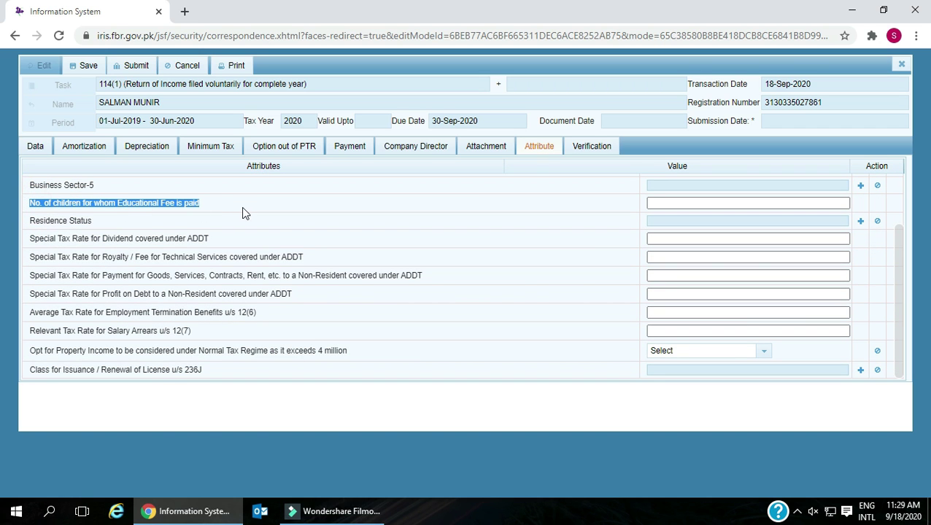
{"action": "left_click_drag", "start_coordinate": [29, 221], "coordinate": [108, 230]}
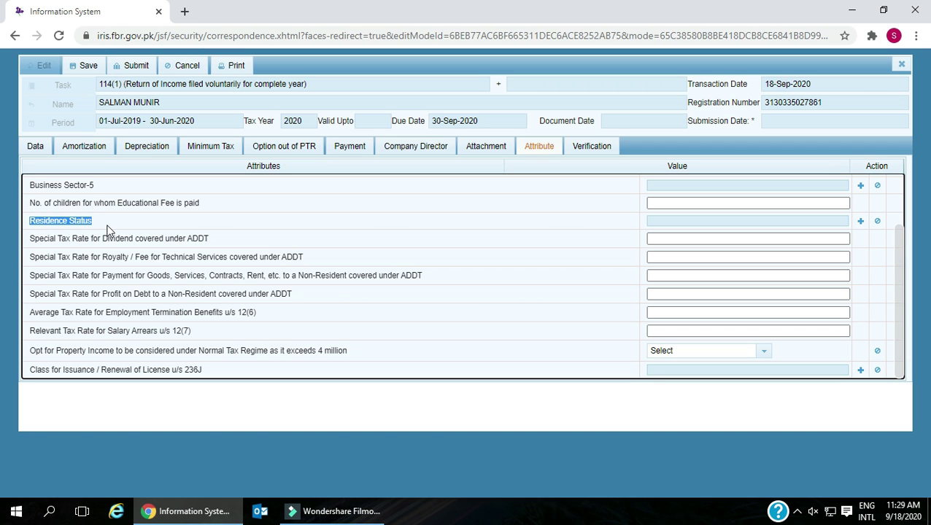
{"action": "scroll", "coordinate": [108, 230], "scroll_direction": "up", "scroll_amount": 2}
{"action": "scroll", "coordinate": [107, 231], "scroll_direction": "down", "scroll_amount": 2}
{"action": "left_click_drag", "start_coordinate": [30, 243], "coordinate": [216, 245]}
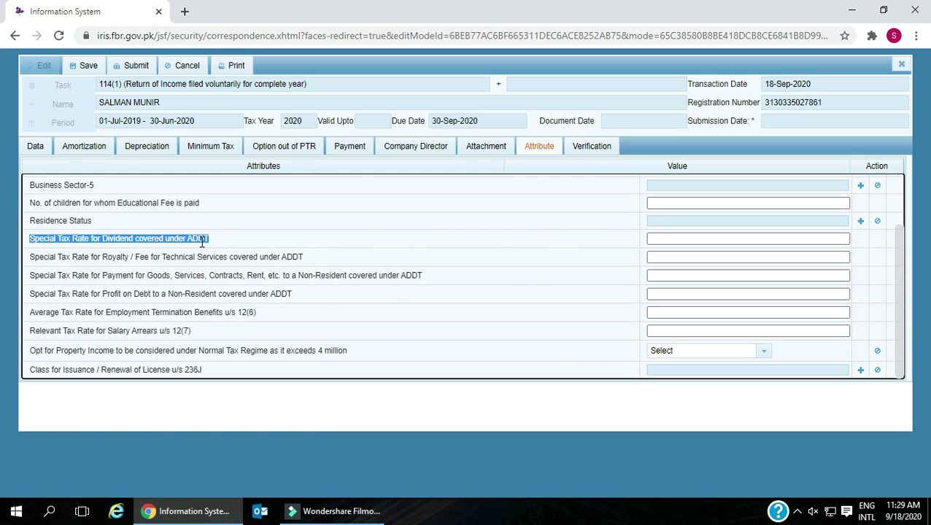
{"action": "left_click_drag", "start_coordinate": [30, 257], "coordinate": [318, 261]}
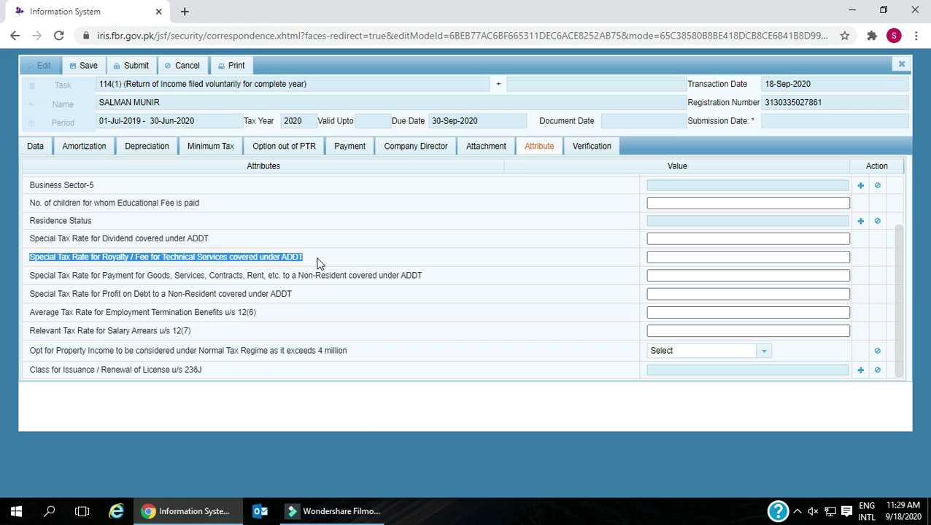
{"action": "left_click_drag", "start_coordinate": [31, 278], "coordinate": [427, 281]}
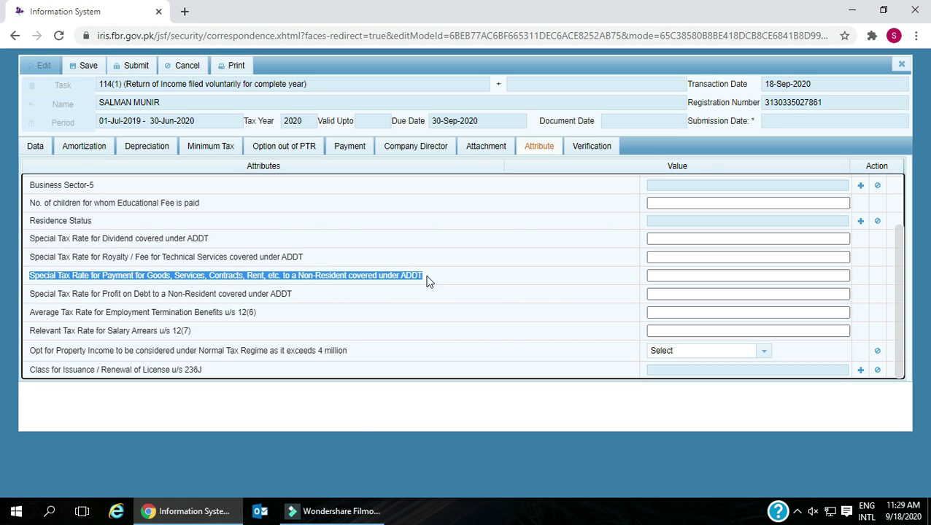
{"action": "left_click_drag", "start_coordinate": [31, 294], "coordinate": [321, 297]}
{"action": "left_click_drag", "start_coordinate": [29, 312], "coordinate": [286, 321]}
{"action": "left_click_drag", "start_coordinate": [28, 332], "coordinate": [206, 333]}
{"action": "left_click_drag", "start_coordinate": [30, 351], "coordinate": [367, 356]}
{"action": "left_click_drag", "start_coordinate": [29, 369], "coordinate": [245, 370]}
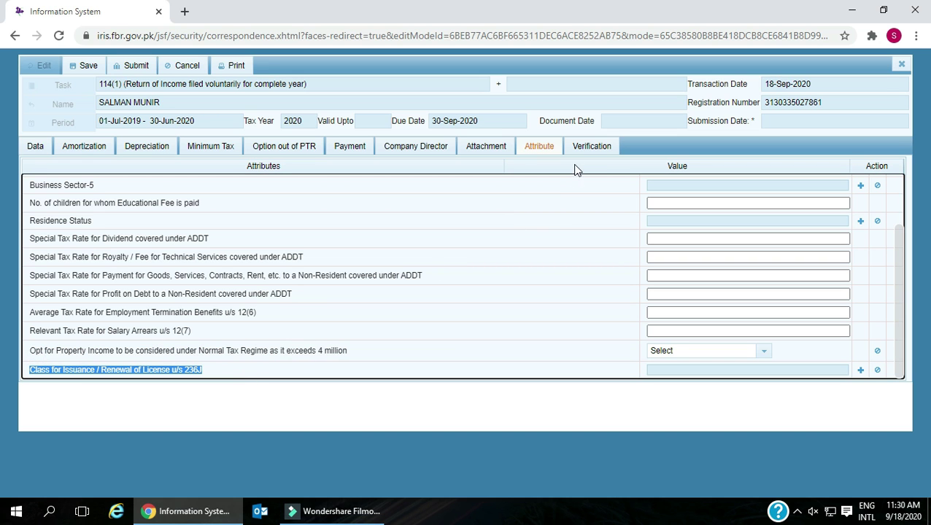
- Open Verification, highlight the declaration wording, focus the PIN field and save the return
{"action": "left_click", "coordinate": [583, 148]}
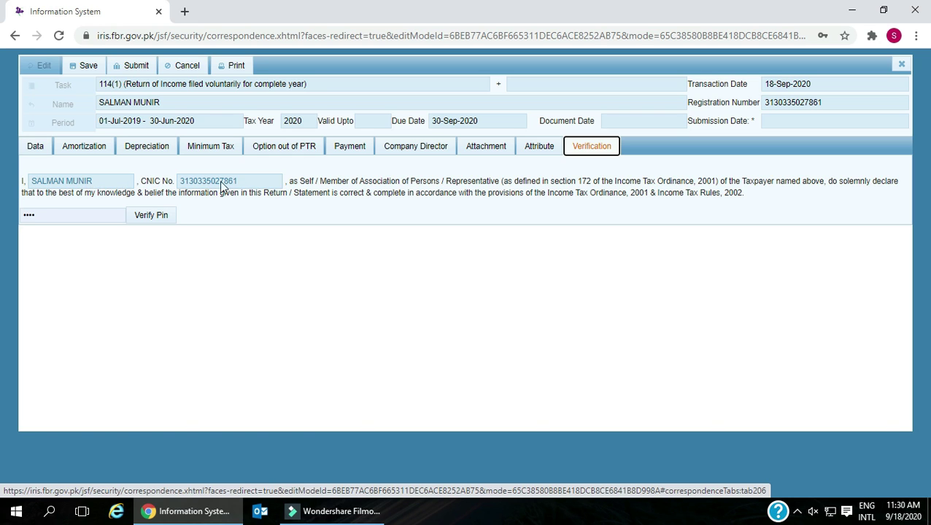
{"action": "left_click_drag", "start_coordinate": [291, 182], "coordinate": [726, 192]}
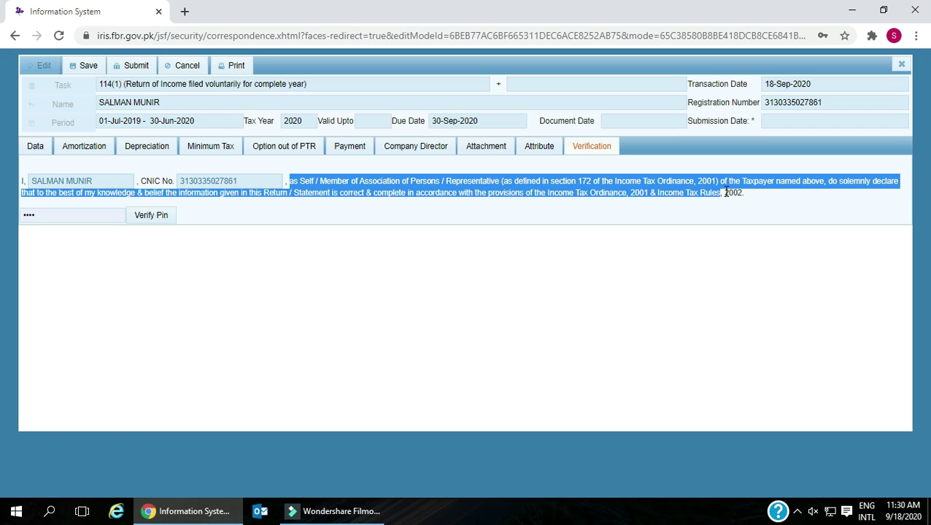
{"action": "left_click", "coordinate": [64, 213]}
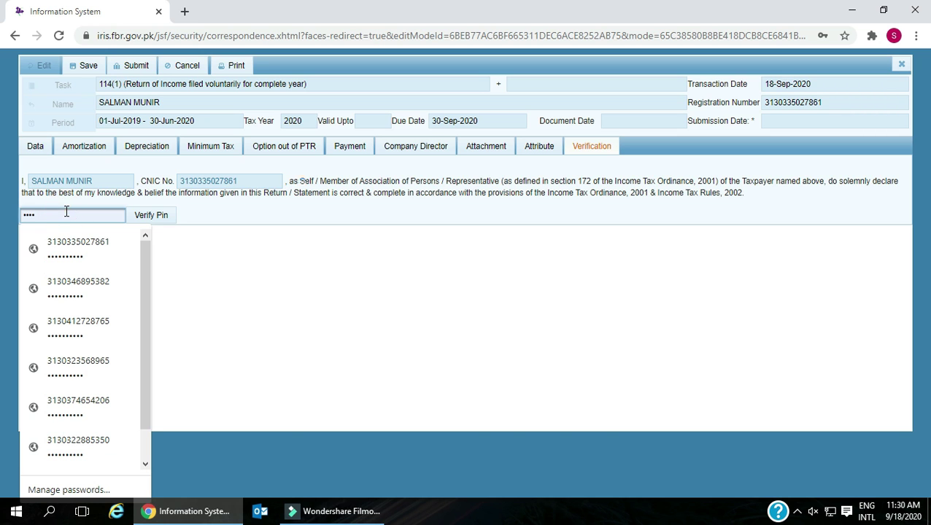
{"action": "left_click", "coordinate": [197, 250]}
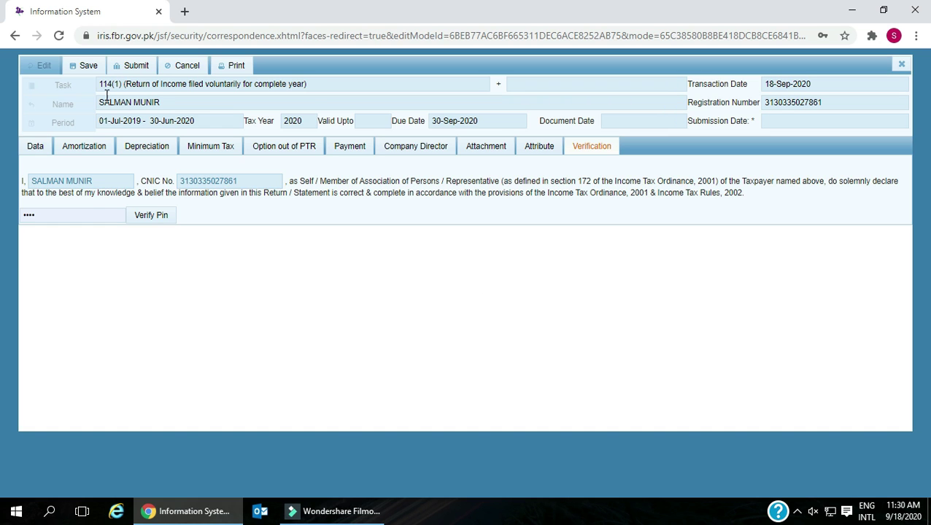
{"action": "left_click", "coordinate": [88, 70]}
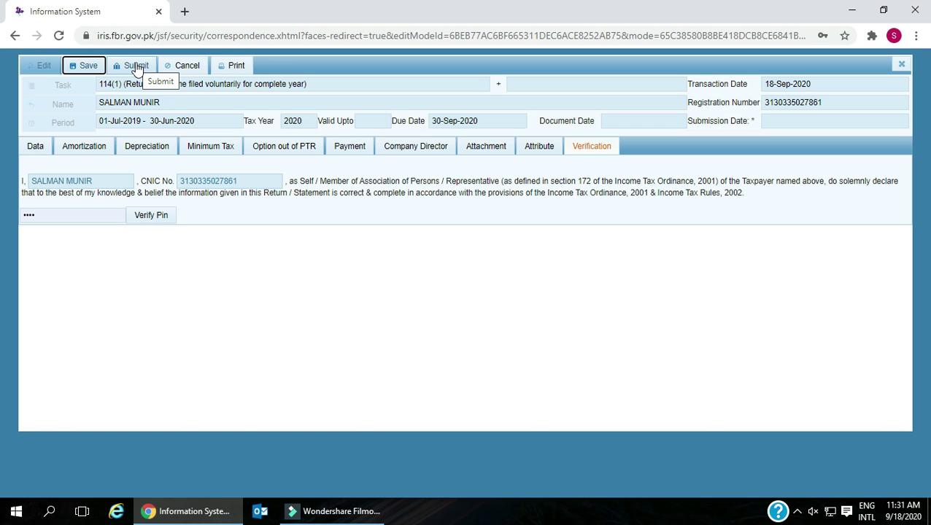
{"action": "left_click_drag", "start_coordinate": [23, 179], "coordinate": [90, 185]}
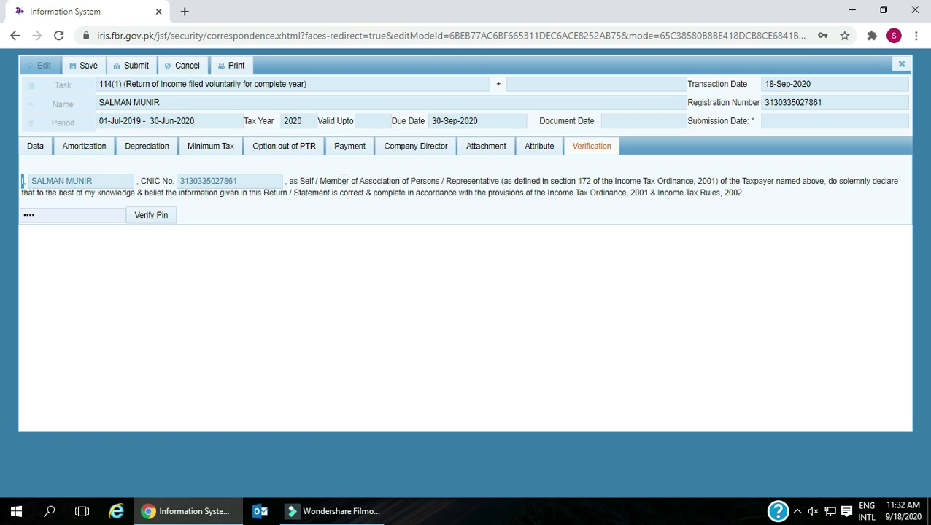
{"action": "left_click_drag", "start_coordinate": [287, 181], "coordinate": [329, 181]}
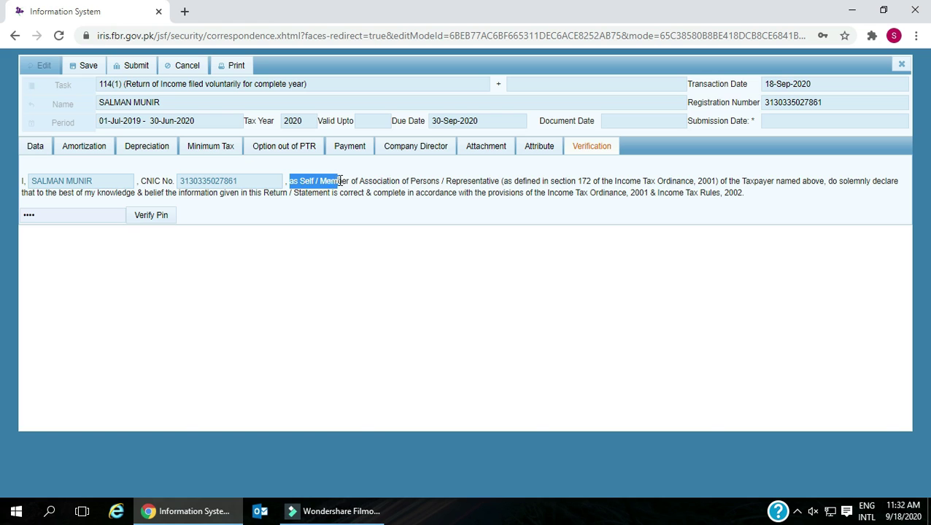
{"action": "left_click_drag", "start_coordinate": [352, 181], "coordinate": [350, 195]}
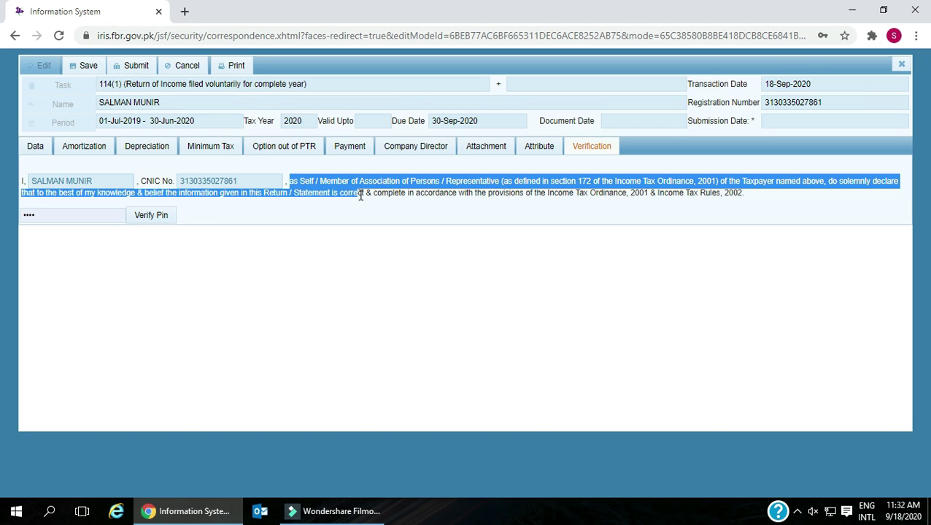
{"action": "left_click_drag", "start_coordinate": [382, 195], "coordinate": [750, 206]}
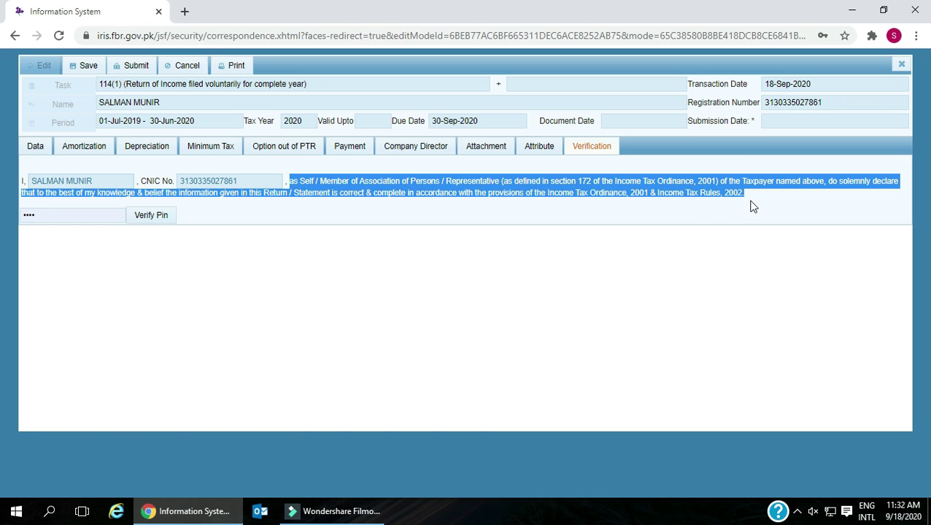
{"action": "left_click", "coordinate": [630, 214]}
{"action": "left_click", "coordinate": [147, 217]}
{"action": "left_click", "coordinate": [149, 217]}
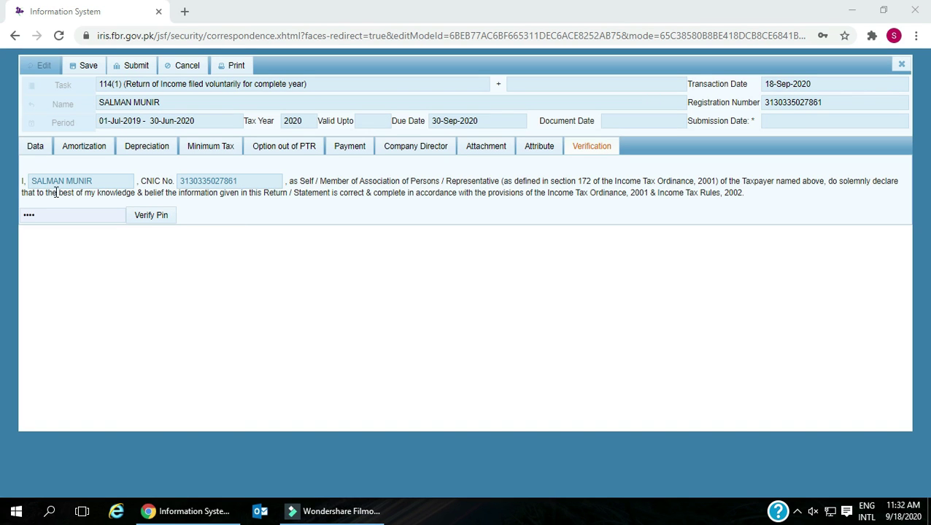
{"action": "left_click", "coordinate": [23, 179]}
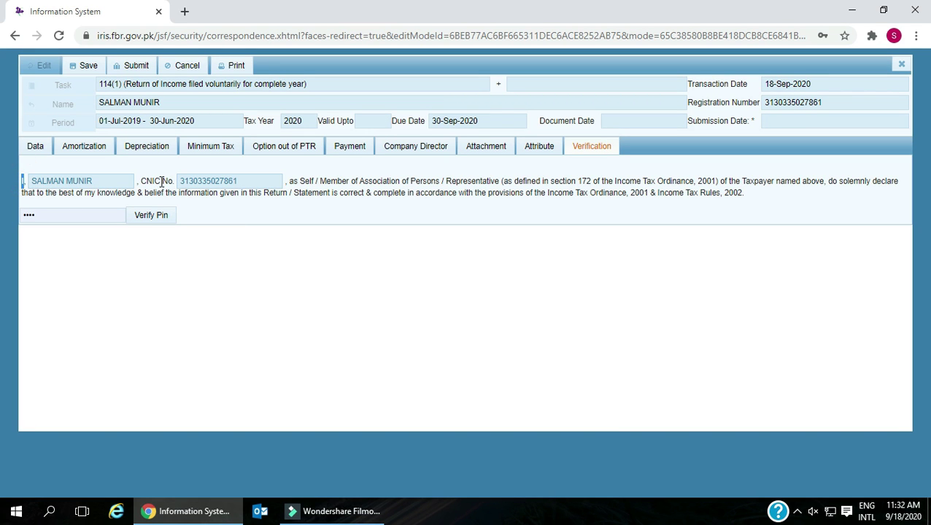
{"action": "left_click_drag", "start_coordinate": [290, 181], "coordinate": [751, 207]}
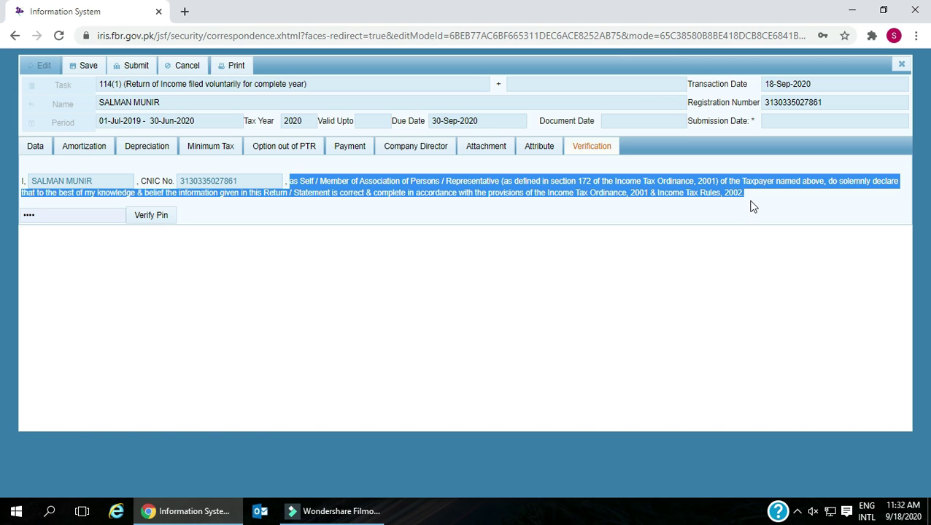
{"action": "left_click", "coordinate": [629, 209]}
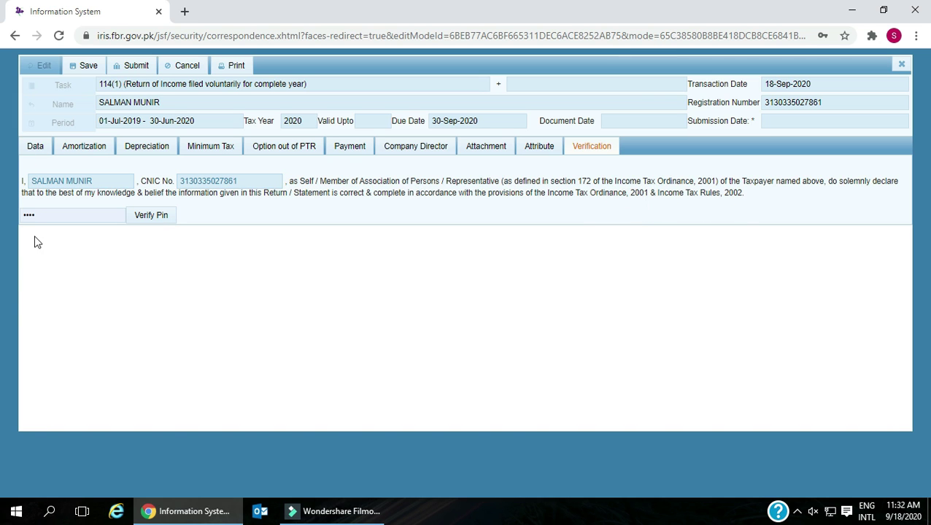
- Verify the PIN, dismiss the wrong CODE warning, refocus the PIN field and save the return
{"action": "left_click", "coordinate": [149, 215]}
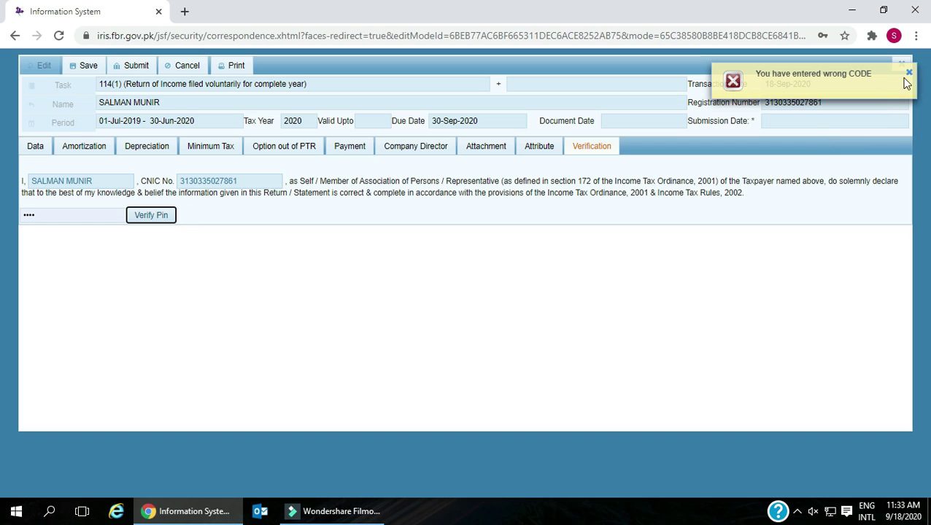
{"action": "left_click", "coordinate": [908, 73]}
{"action": "left_click", "coordinate": [67, 211]}
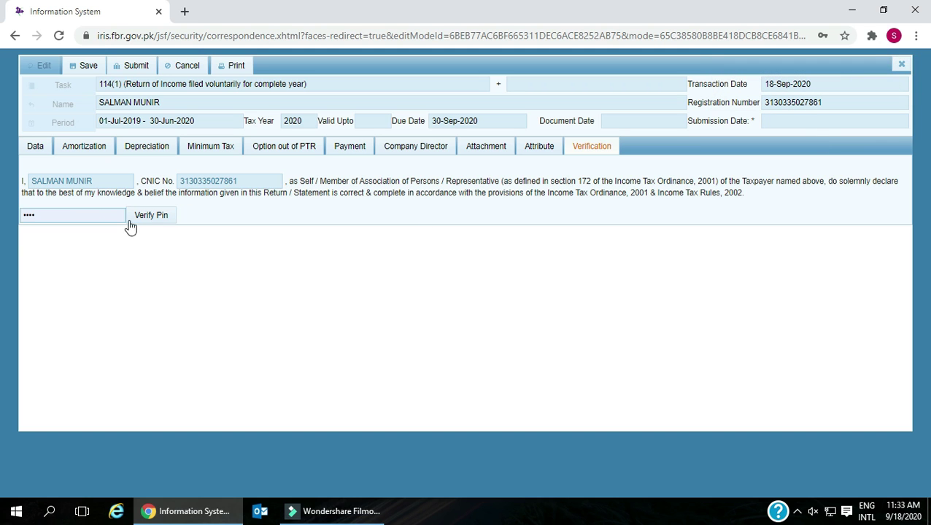
{"action": "left_click", "coordinate": [86, 66]}
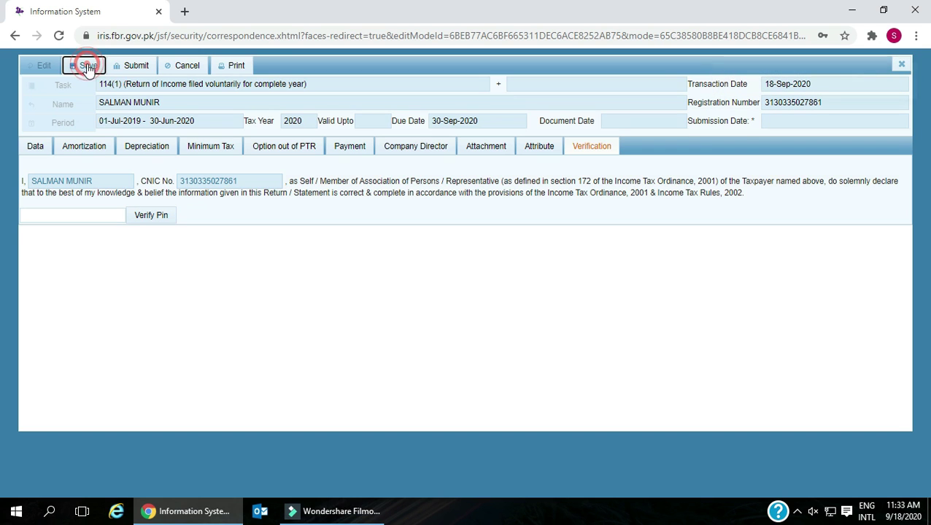